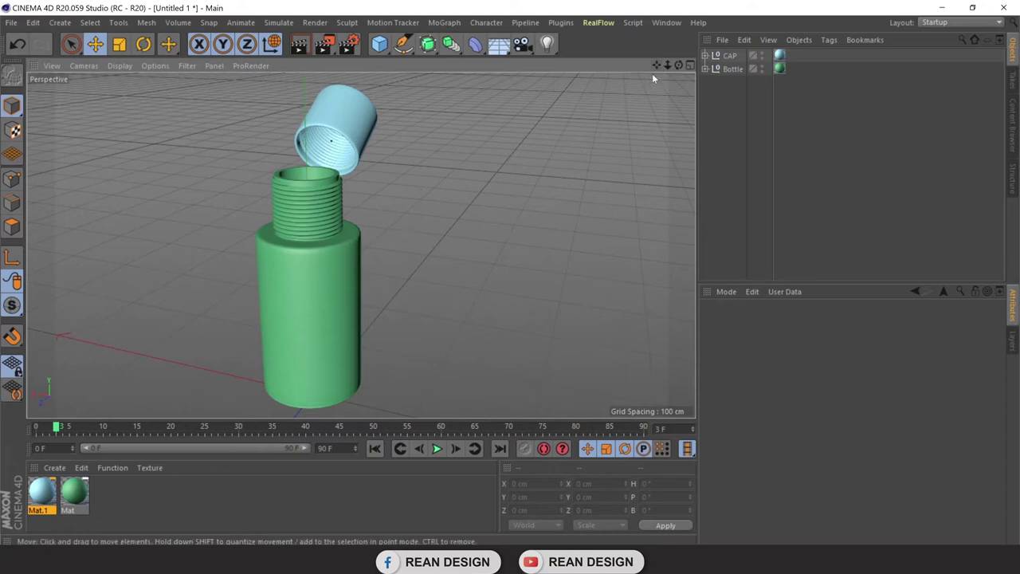
Select Bottle and CAP together and move them along X to 196.713 cm
scroll(317, 199, down, 2)
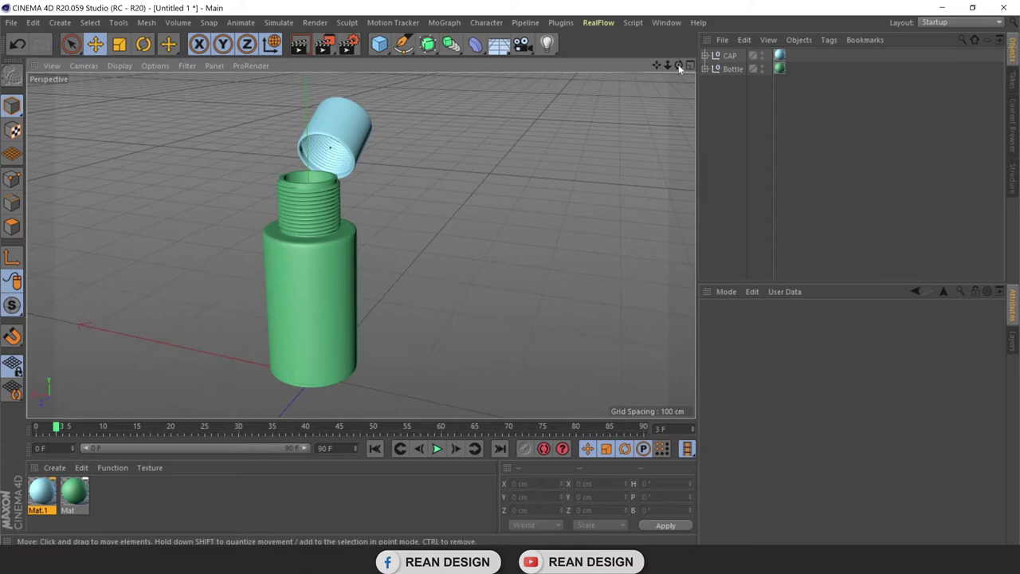
scroll(361, 246, down, 3)
scroll(361, 245, up, 3)
scroll(361, 245, up, 1)
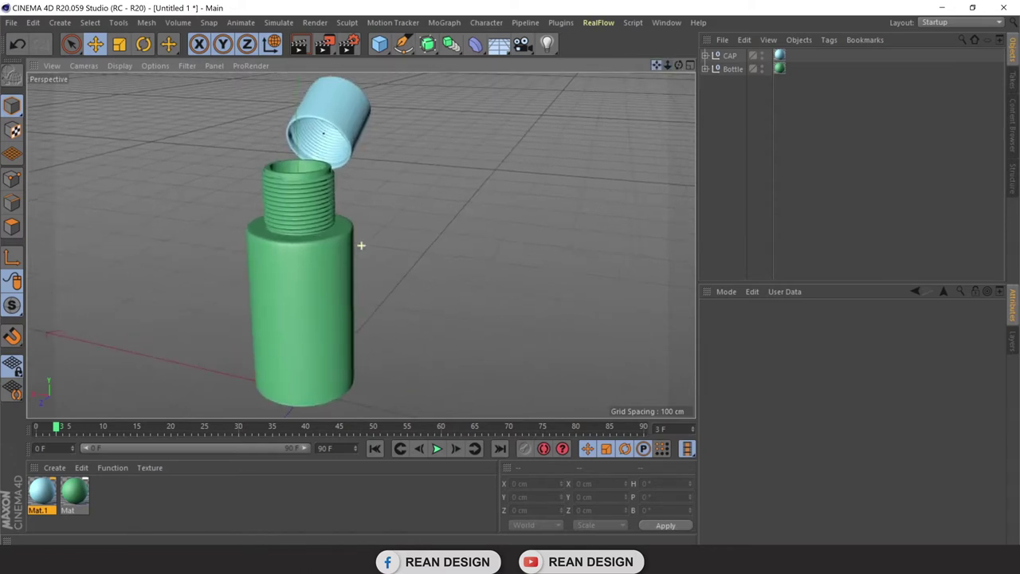
alt+drag(361, 245, 361, 244)
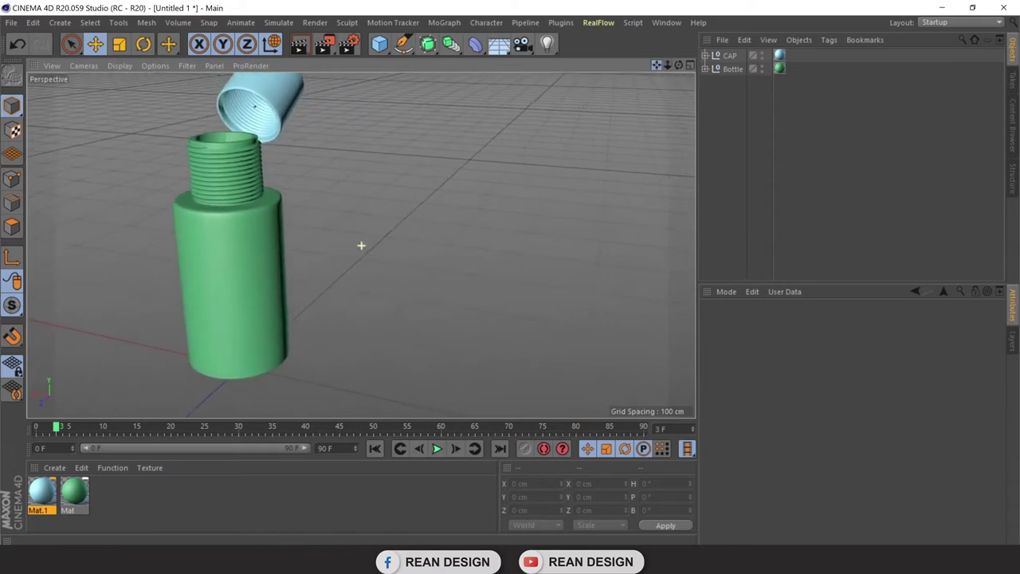
click(231, 241)
ctrl+click(729, 56)
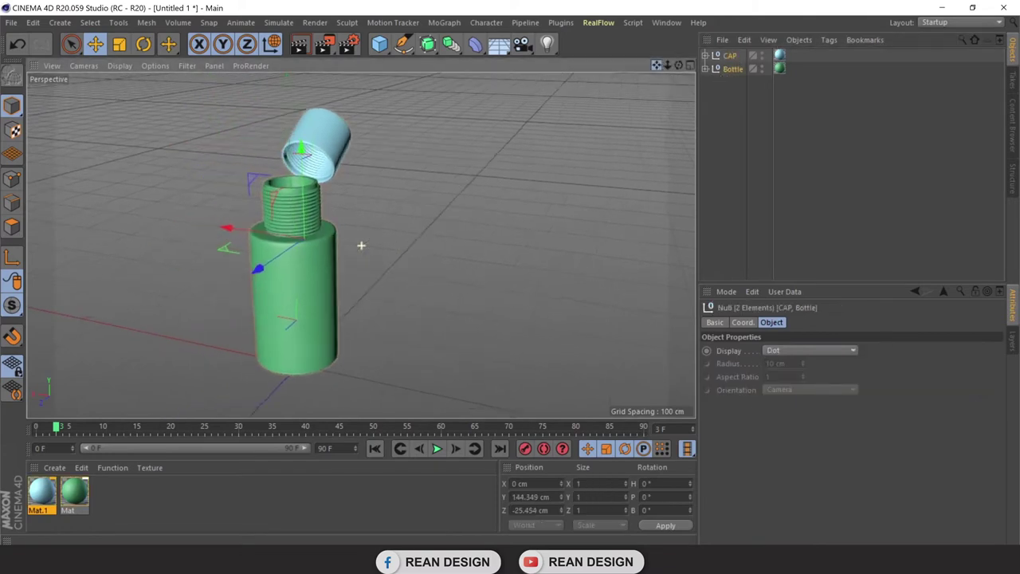
drag(656, 66, 359, 242)
drag(250, 240, 104, 218)
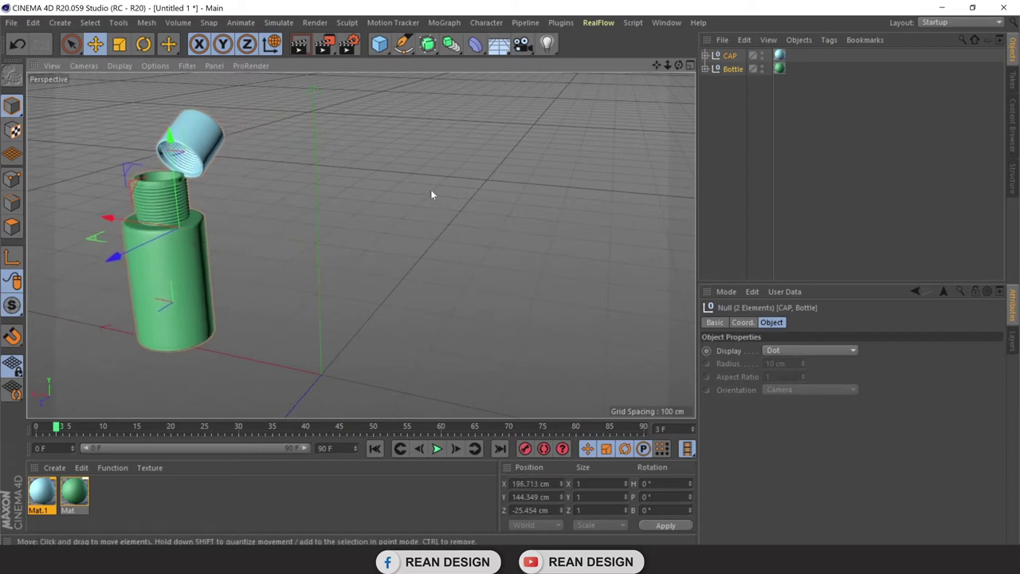
Deselect both groups and reselect only the Bottle
drag(680, 66, 361, 245)
mouse_move(668, 66)
mouse_down()
mouse_move(361, 245)
mouse_move(559, 178)
mouse_up()
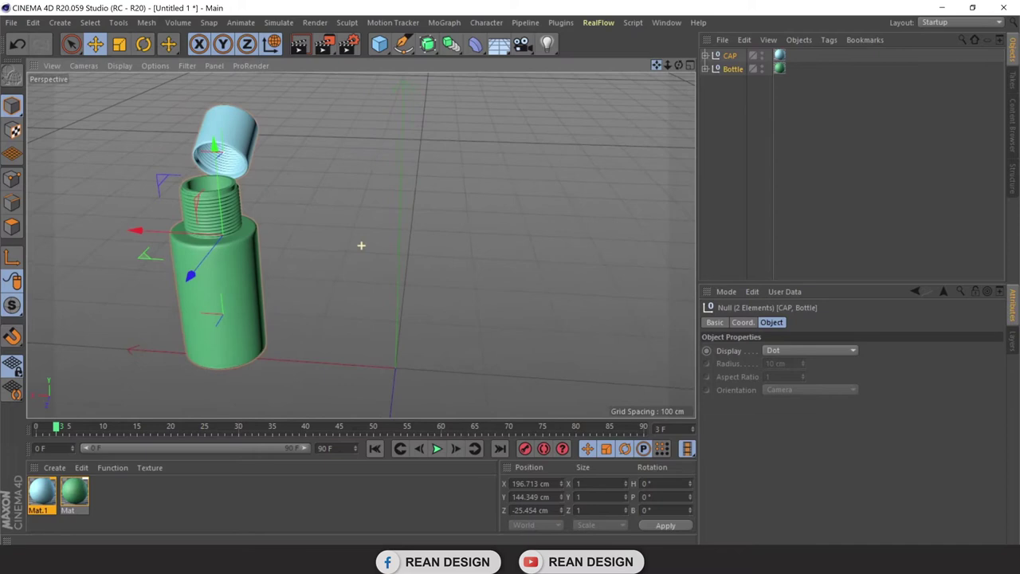
click(559, 178)
click(238, 276)
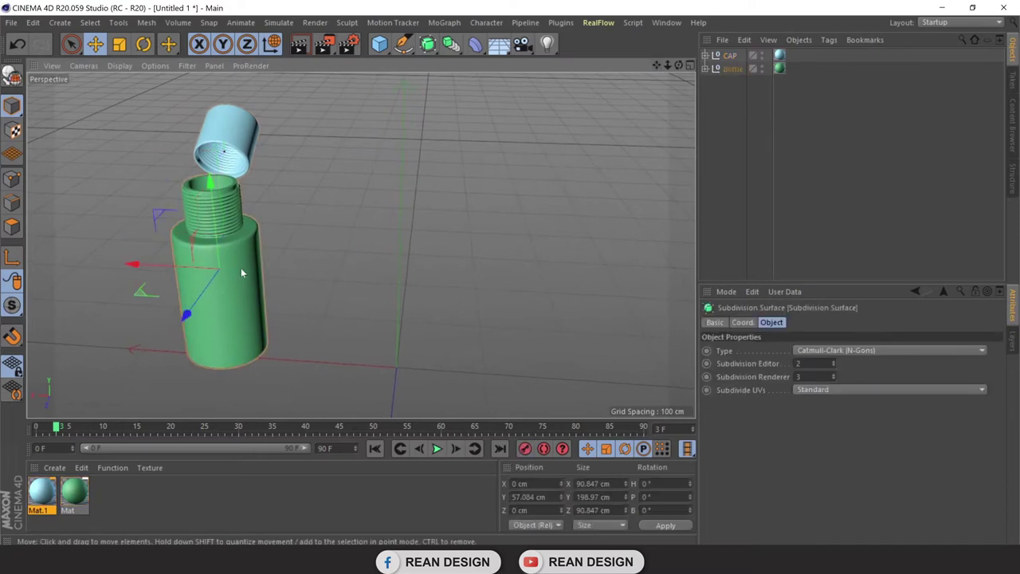
Add a Cylinder primitive and raise it along Y beside the bottle
click(388, 53)
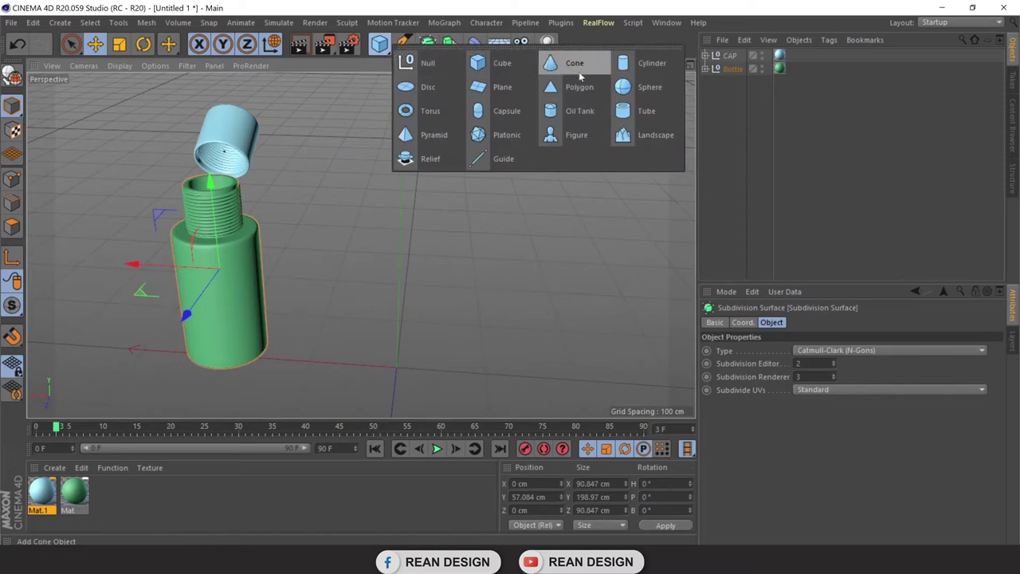
click(634, 70)
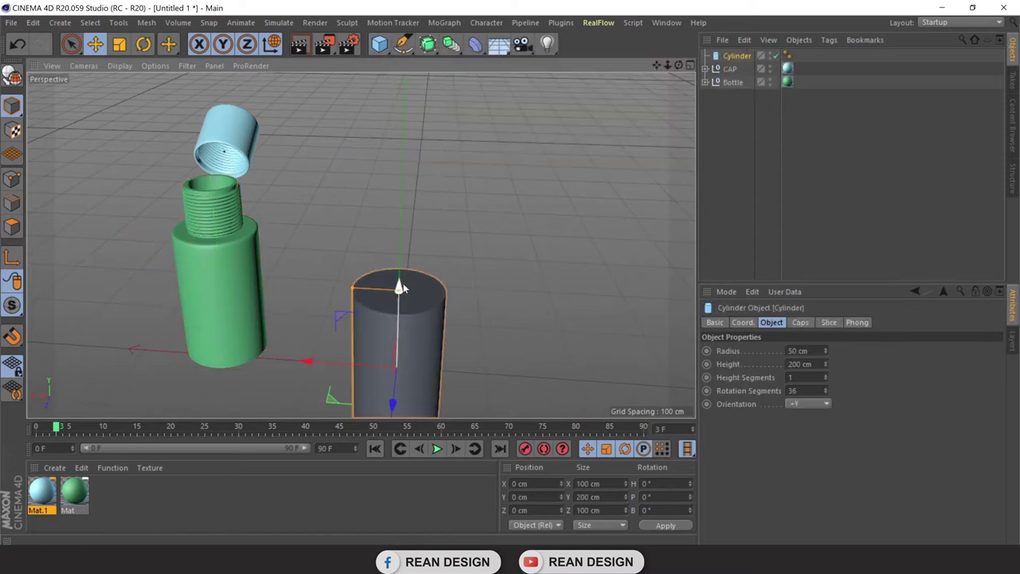
drag(400, 287, 435, 183)
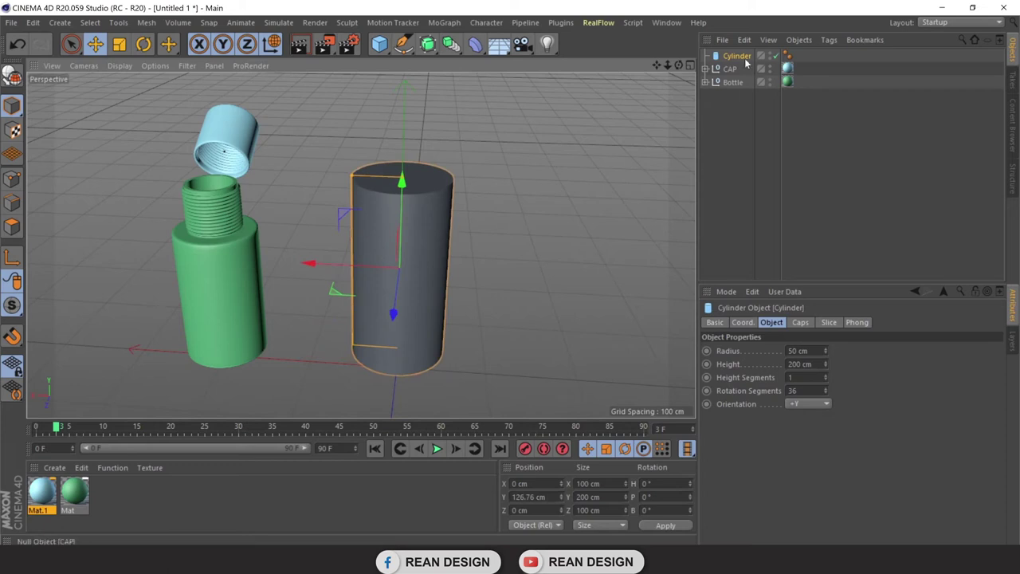
mouse_move(446, 234)
alt+mouse_down()
mouse_move(360, 245)
mouse_move(371, 185)
alt+mouse_up()
drag(446, 156, 447, 176)
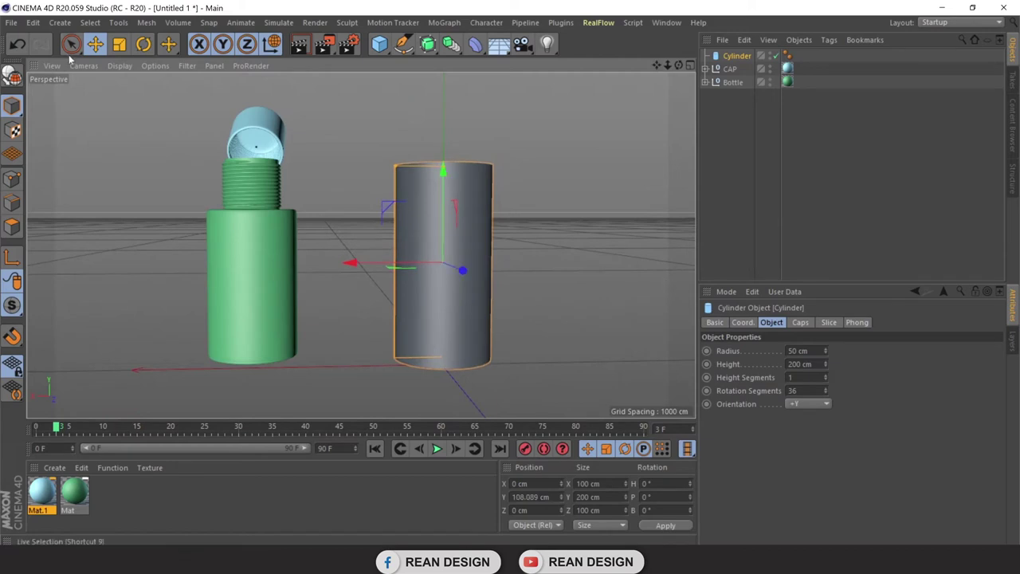
Switch the viewport shading to Gouraud Shading (Lines)
click(119, 65)
click(172, 110)
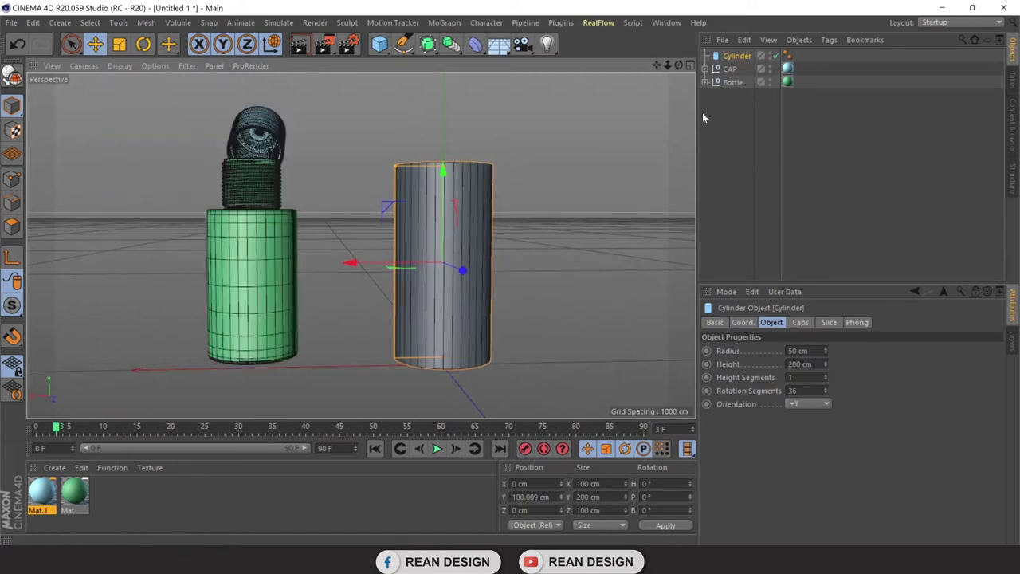
drag(683, 67, 841, 397)
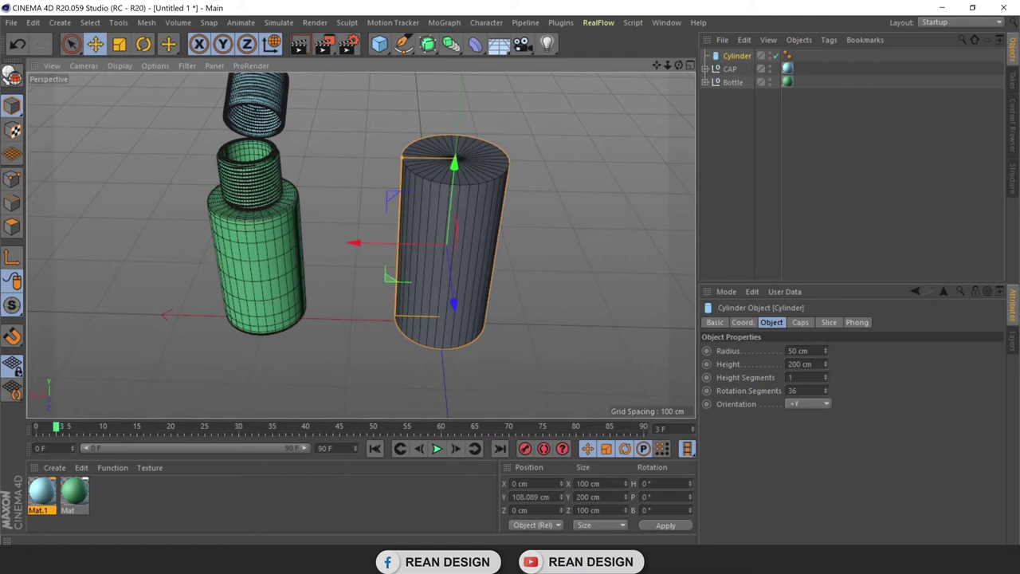
Set the cylinder's Rotation Segments to 8 and Height to 140 cm
double_click(797, 391)
text(8)
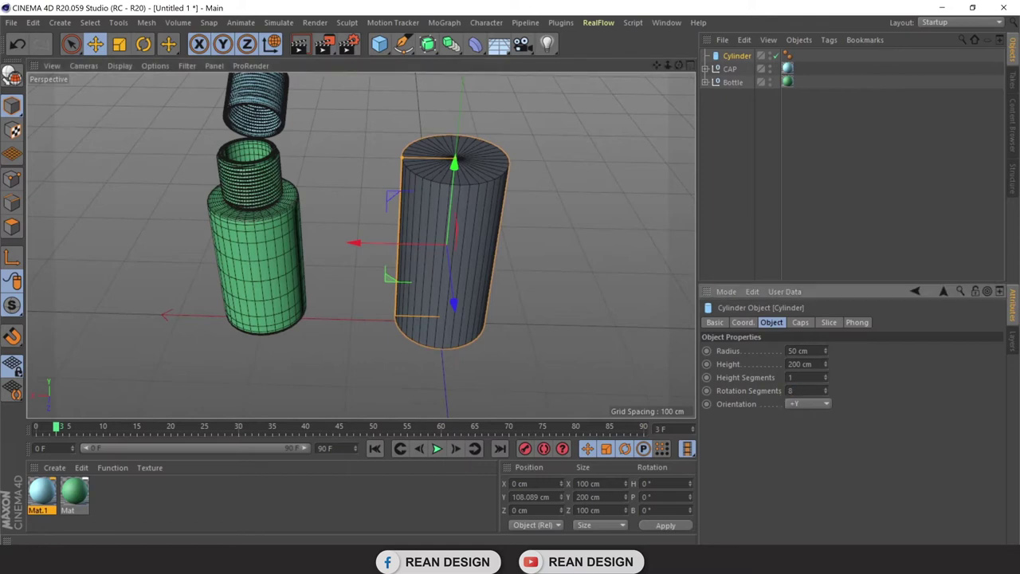
key(Return)
drag(829, 365, 829, 391)
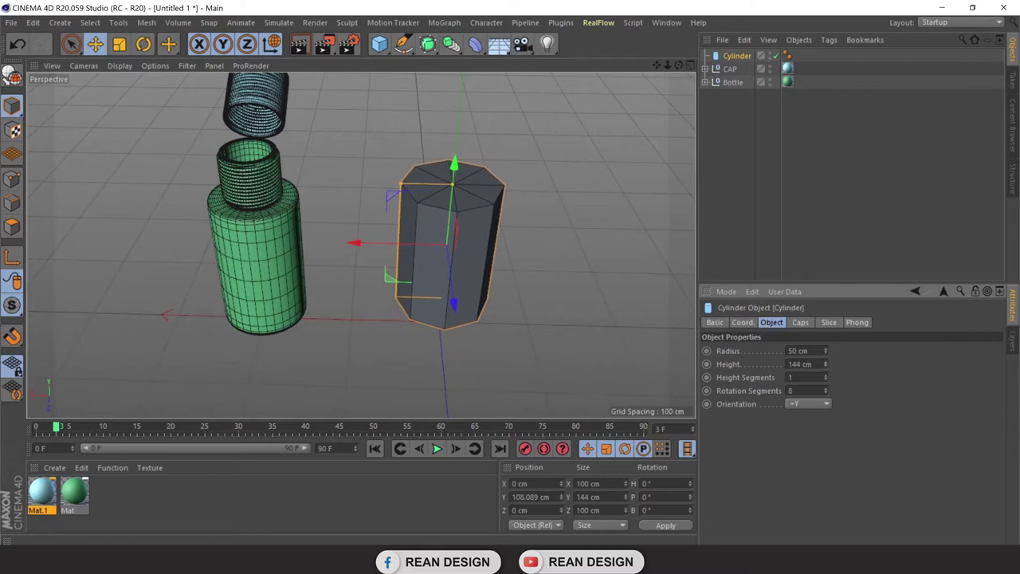
text(1)
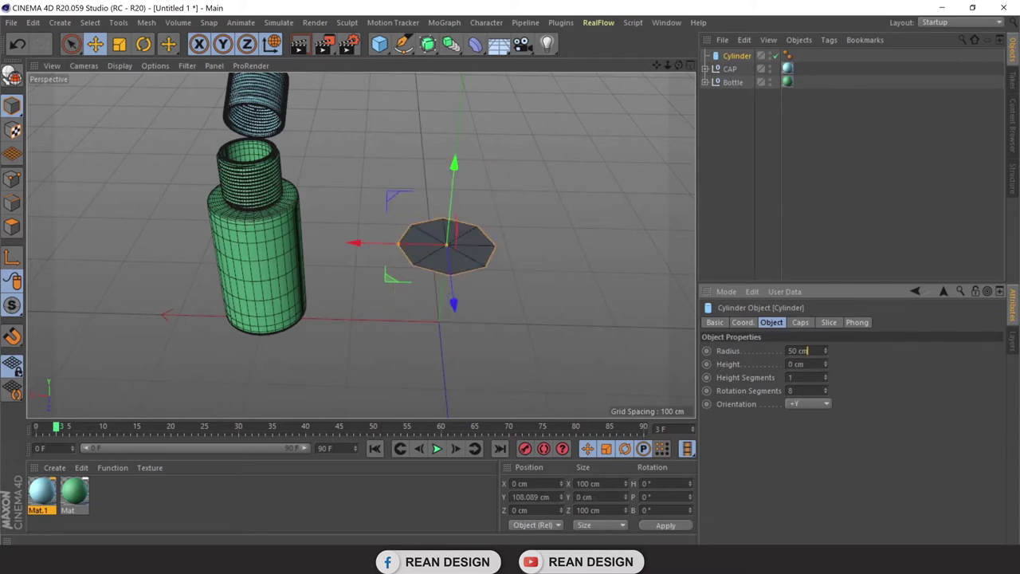
text(1)
text(0)
key(Return)
Adjust the cylinder's height position to Y 76.839 cm
mouse_move(690, 84)
alt+mouse_down()
mouse_move(360, 245)
mouse_move(594, 109)
alt+mouse_up()
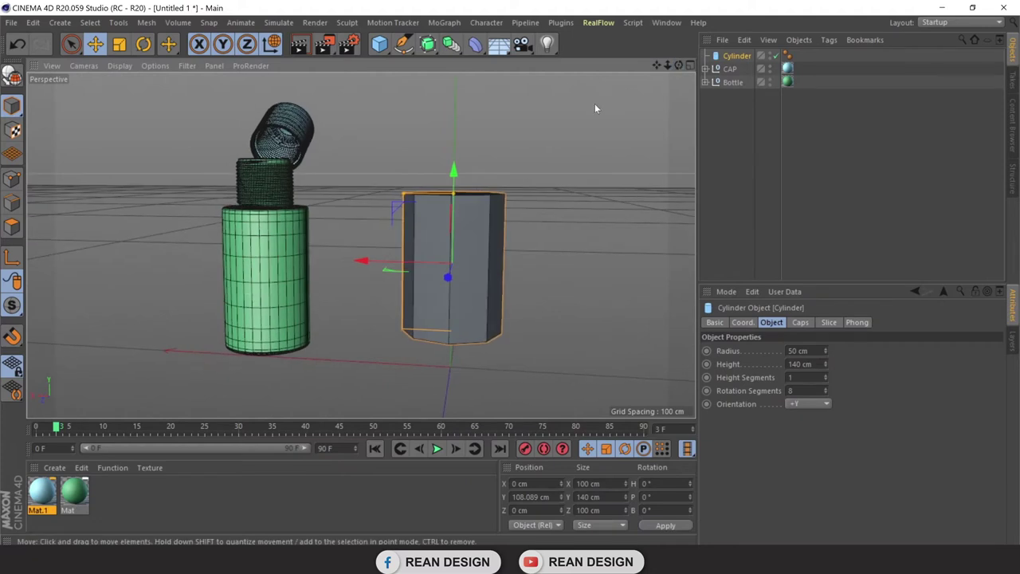
drag(457, 177, 466, 207)
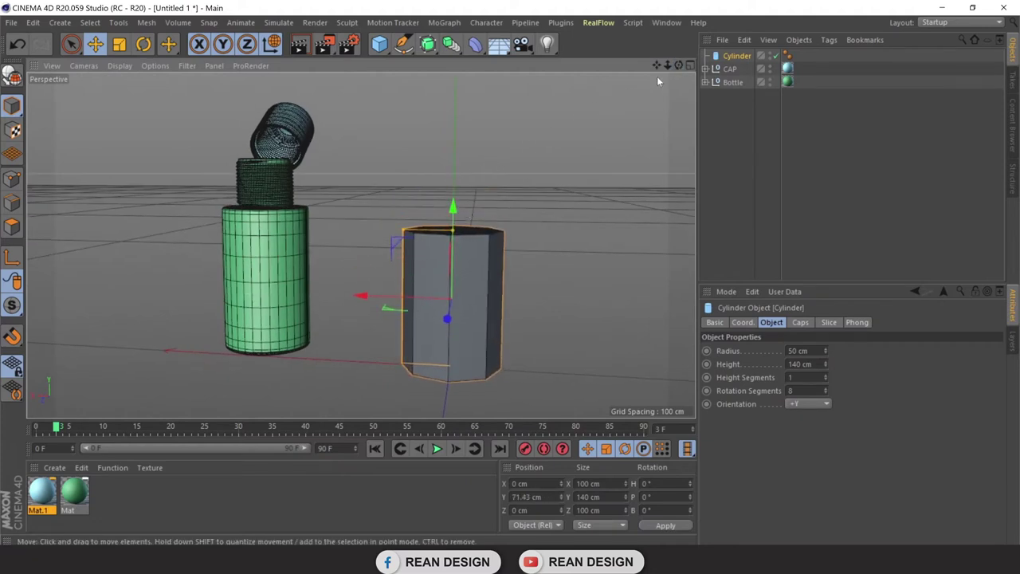
alt+drag(361, 245, 360, 244)
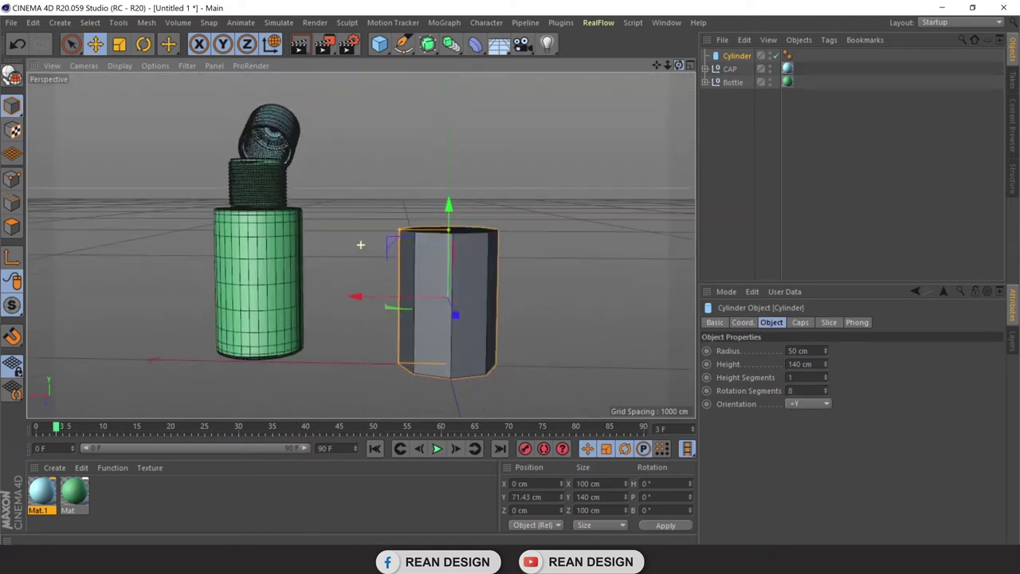
alt+drag(360, 245, 437, 204)
alt+drag(360, 244, 361, 245)
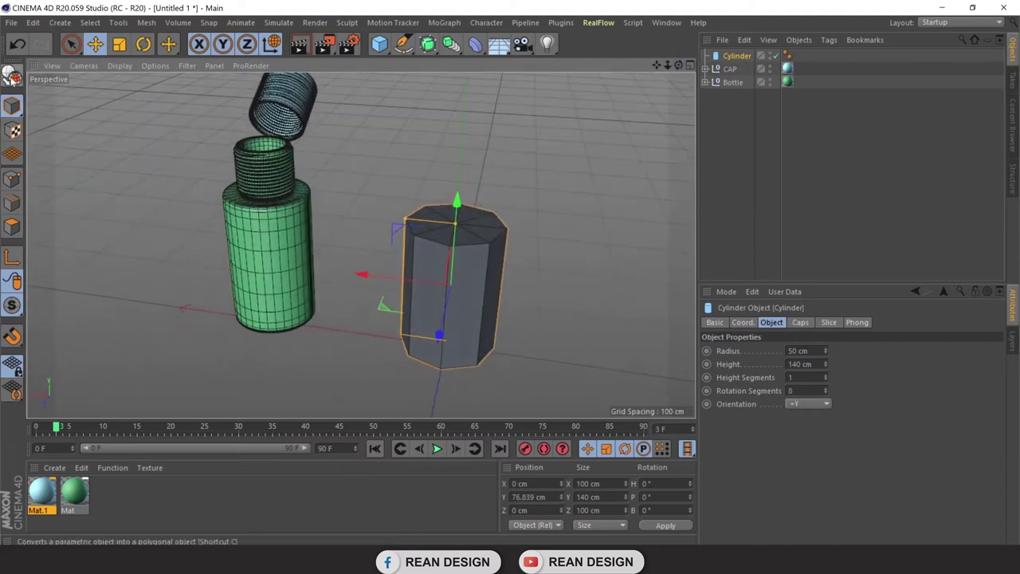
Make the cylinder editable and delete its top cap polygons, leaving an open tube
click(11, 76)
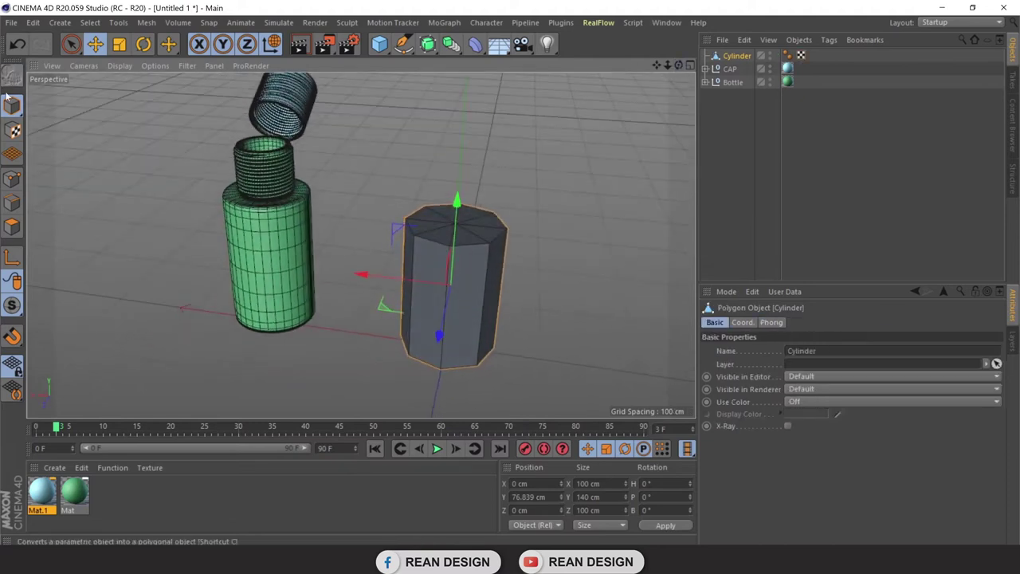
click(71, 45)
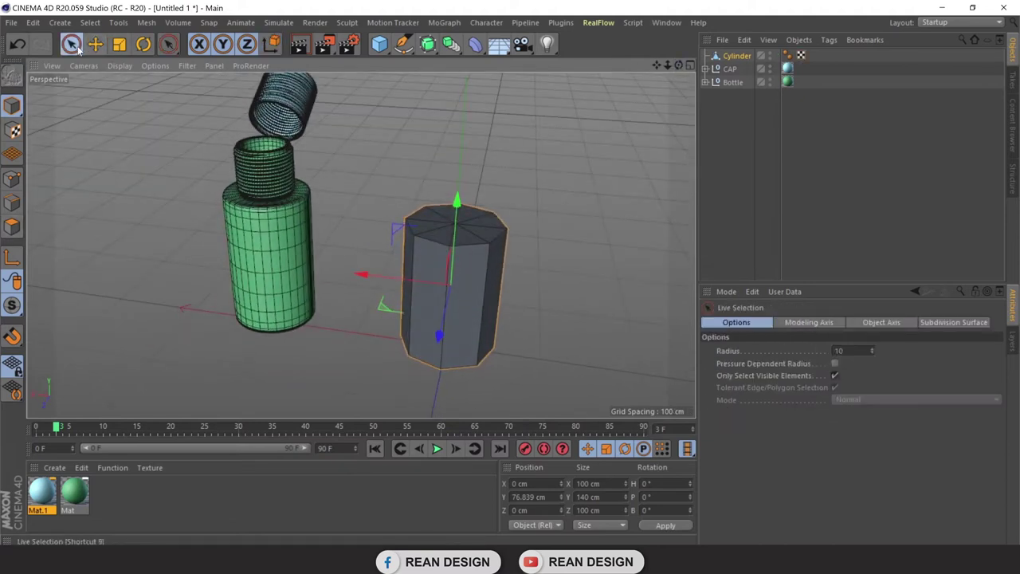
click(12, 225)
drag(469, 227, 460, 226)
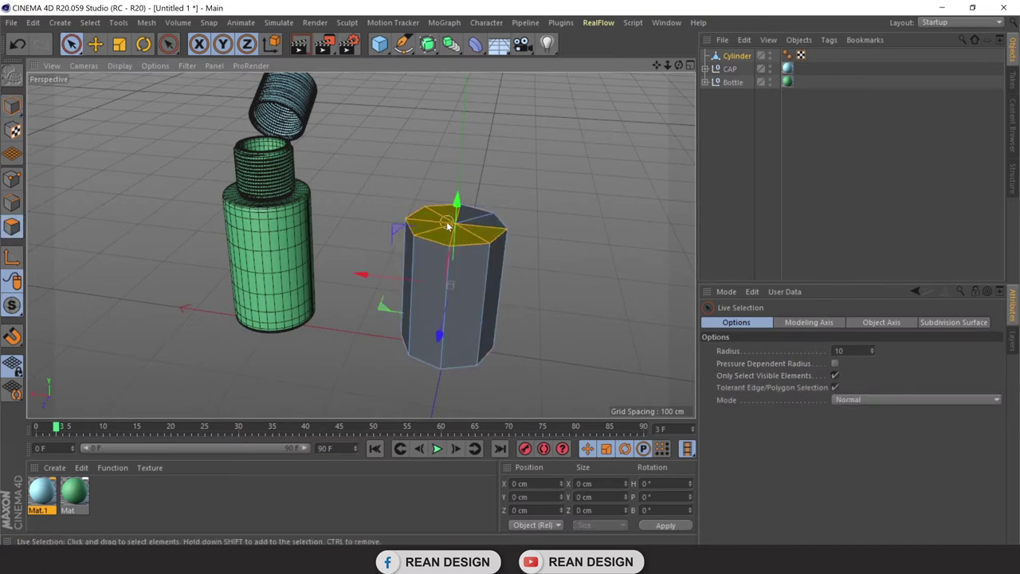
key(Delete)
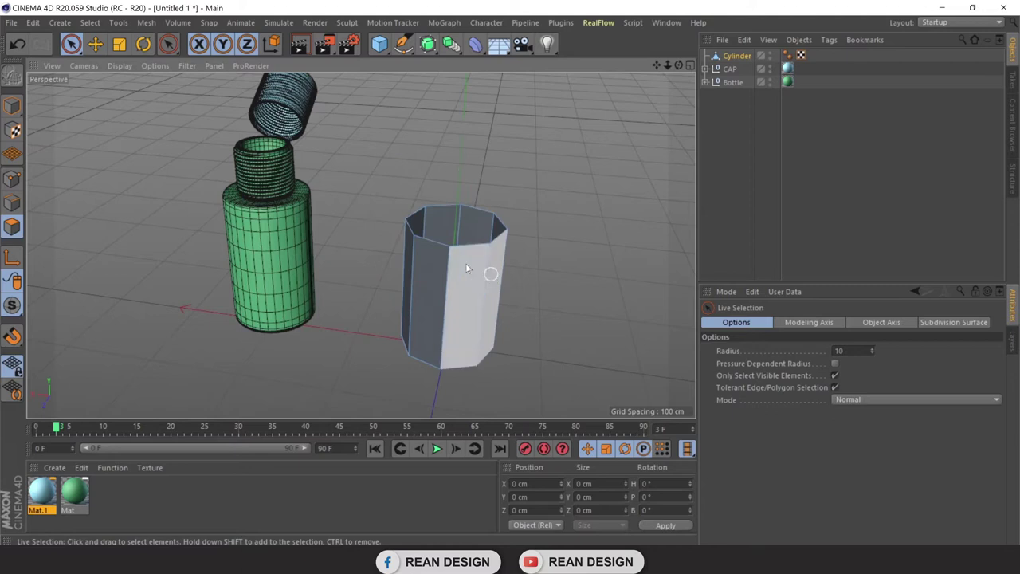
click(13, 110)
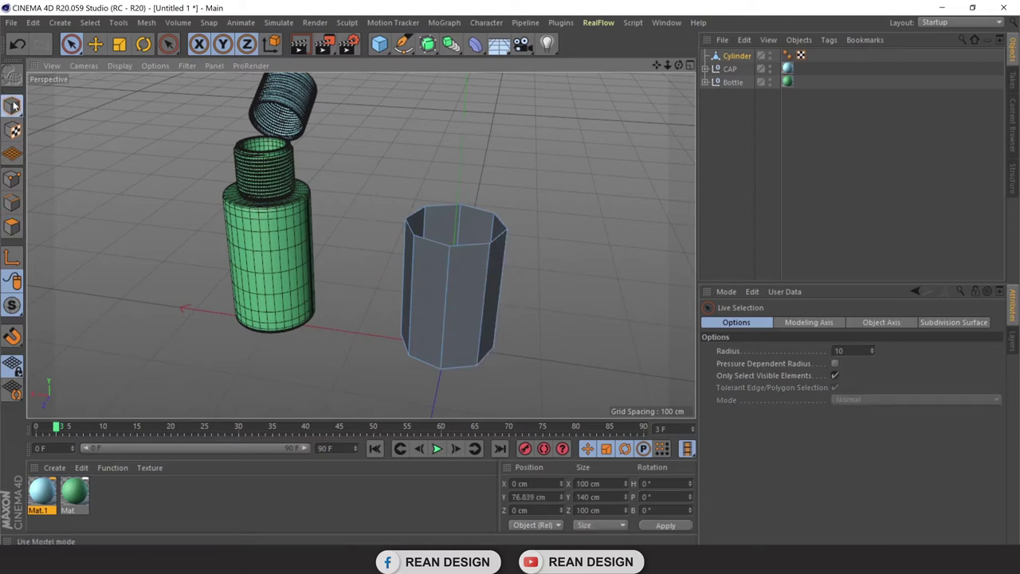
click(16, 204)
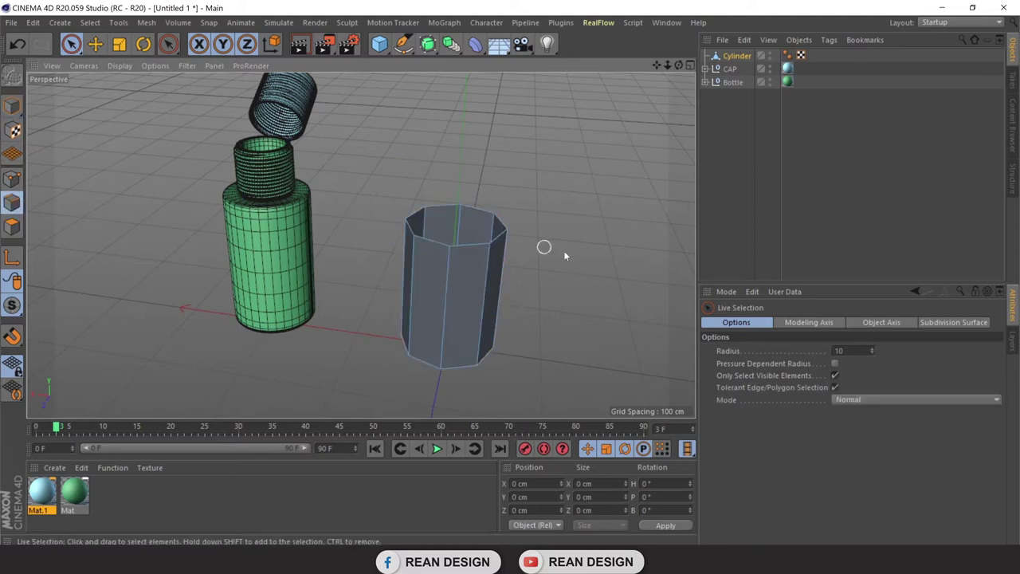
scroll(539, 223, up, 2)
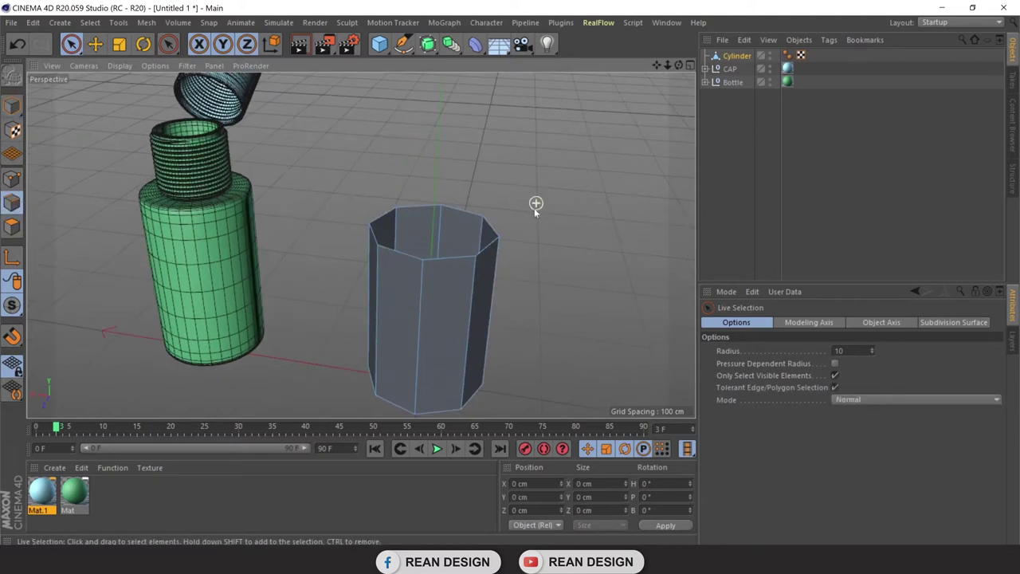
Use Loop Selection to pick the cylinder's top rim edge loop
click(96, 48)
drag(679, 64, 360, 244)
click(439, 265)
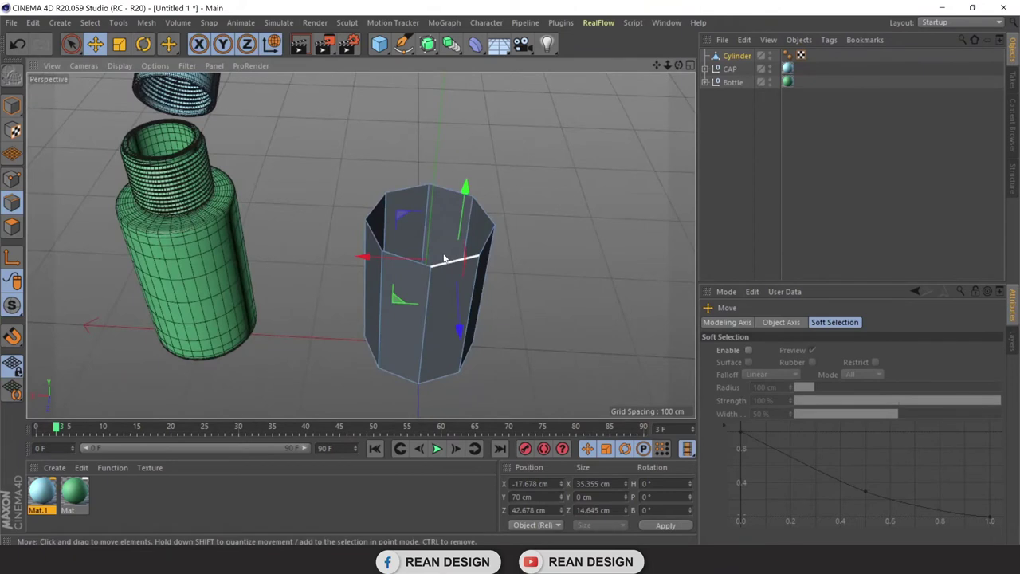
scroll(495, 267, up, 2)
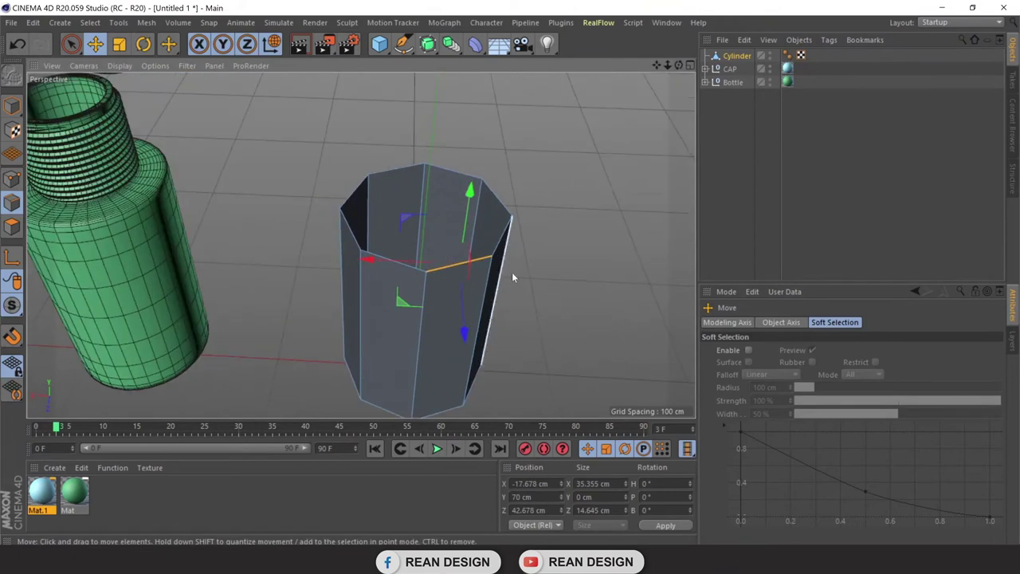
click(90, 23)
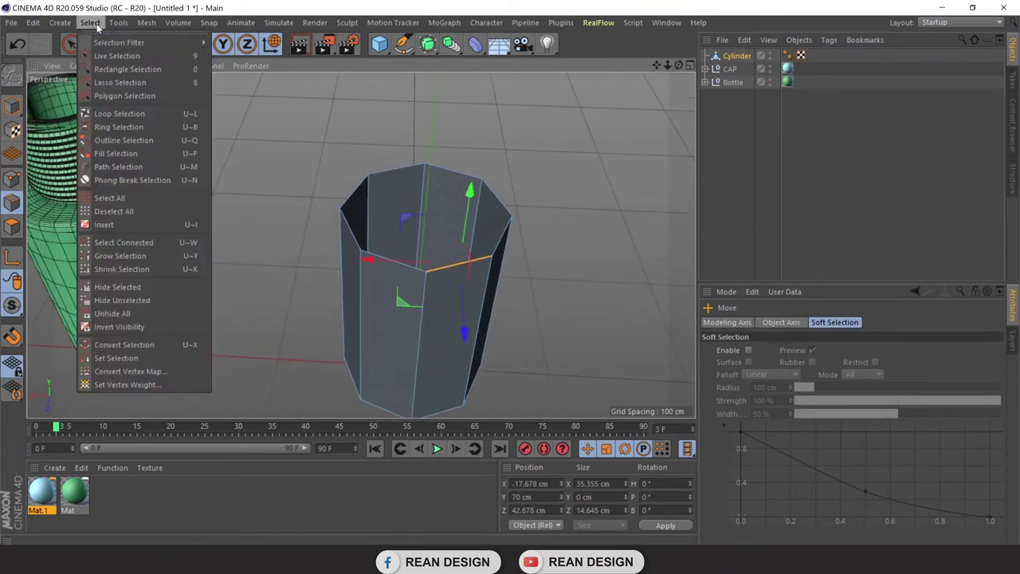
click(124, 114)
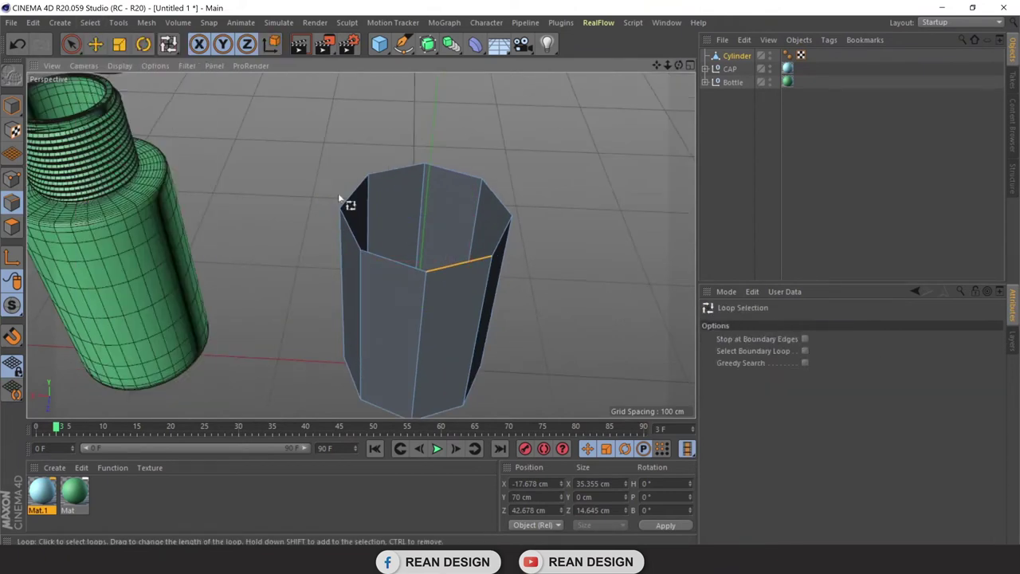
click(406, 270)
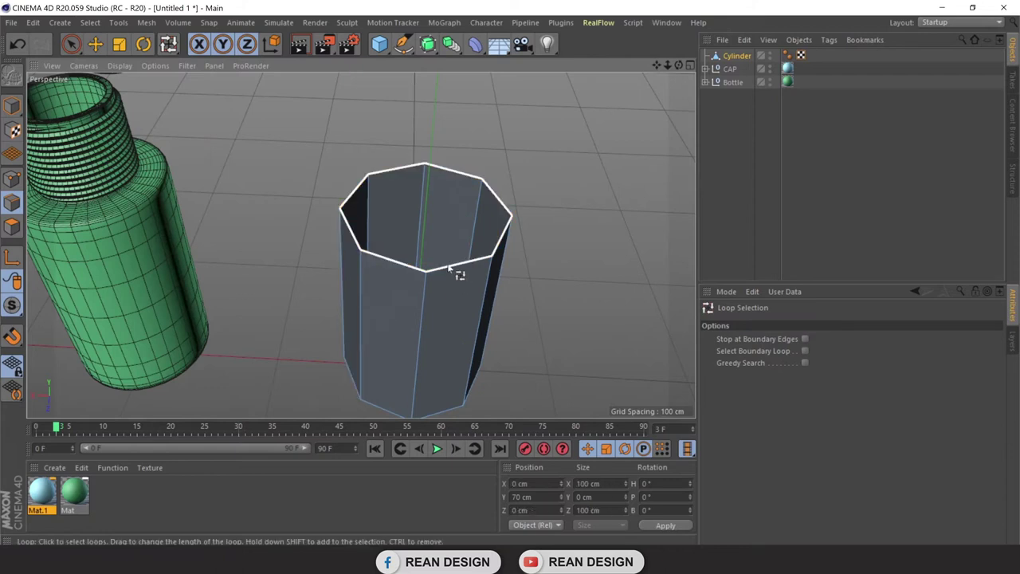
Reselect the top rim loop via the V popup and switch to Scale
click(94, 46)
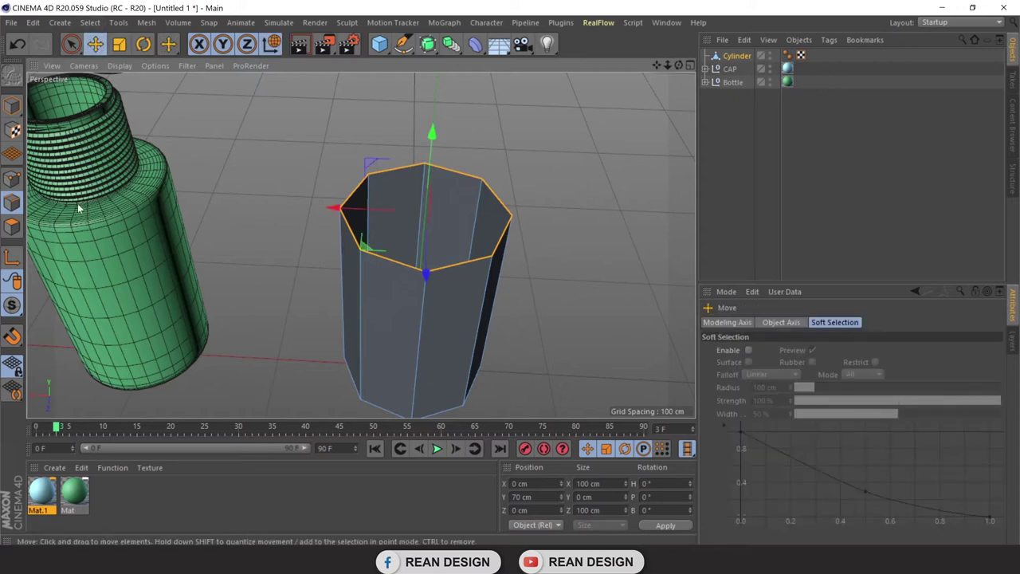
click(511, 225)
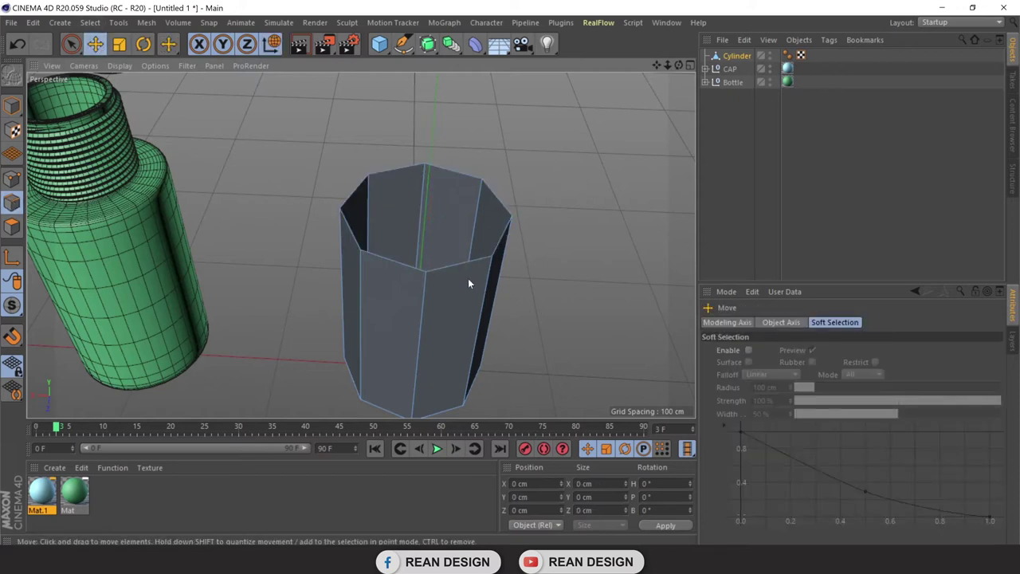
key(v)
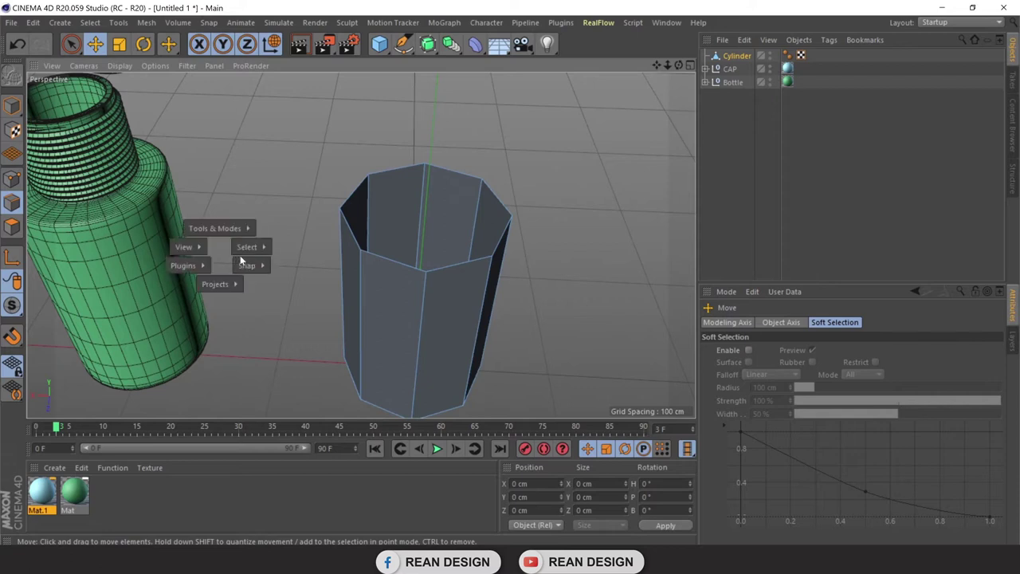
mouse_move(246, 247)
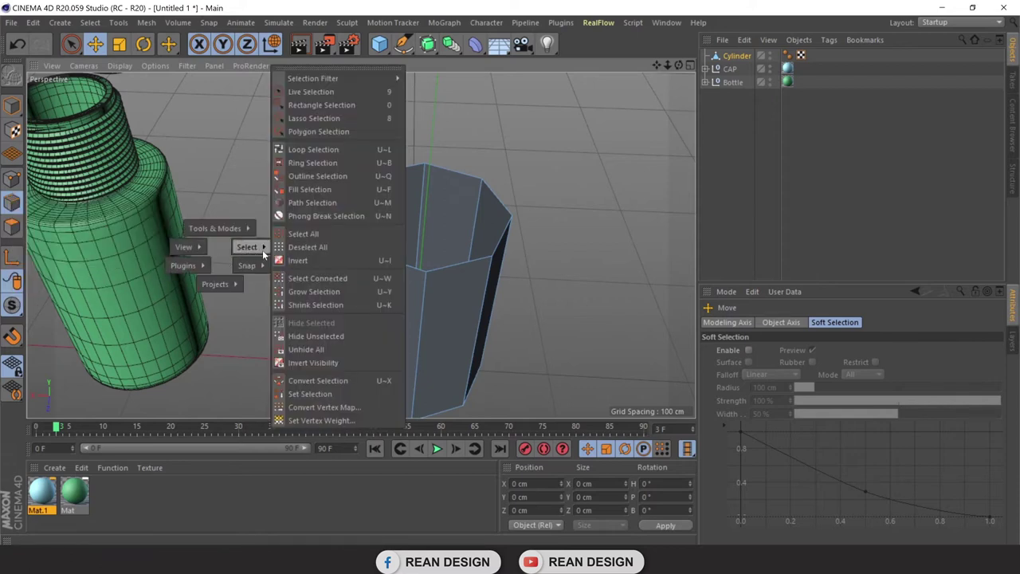
click(325, 151)
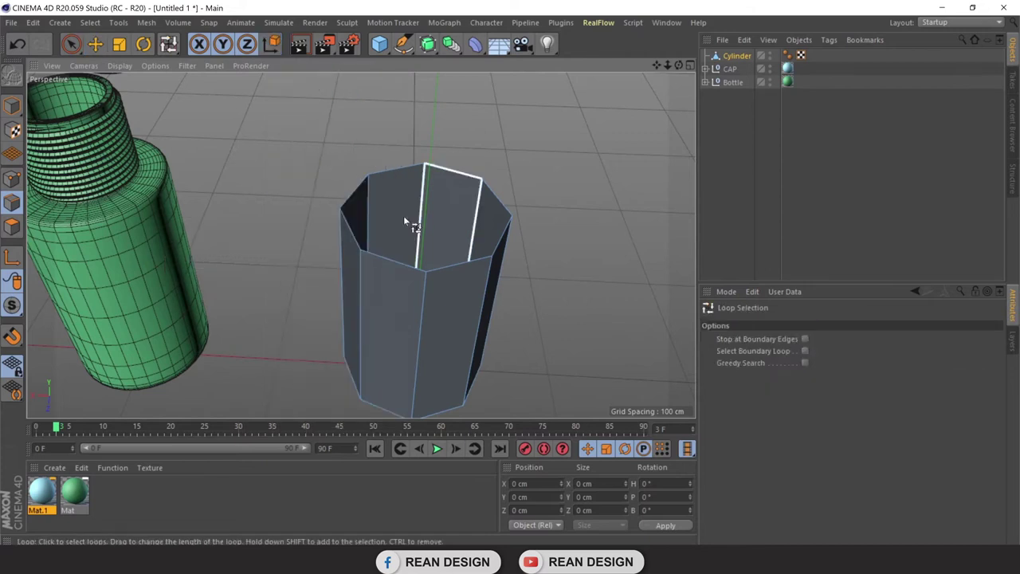
click(390, 261)
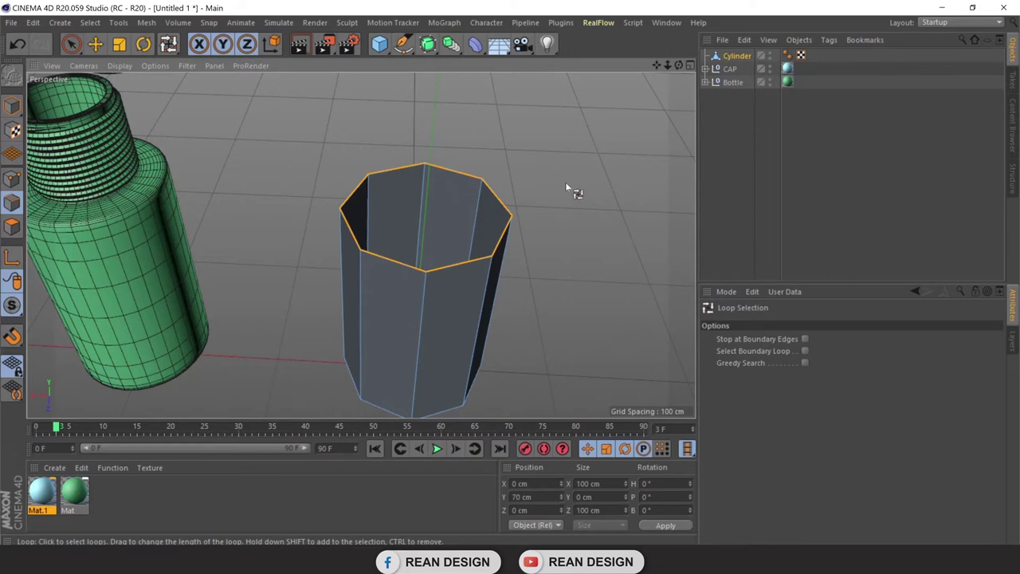
key(t)
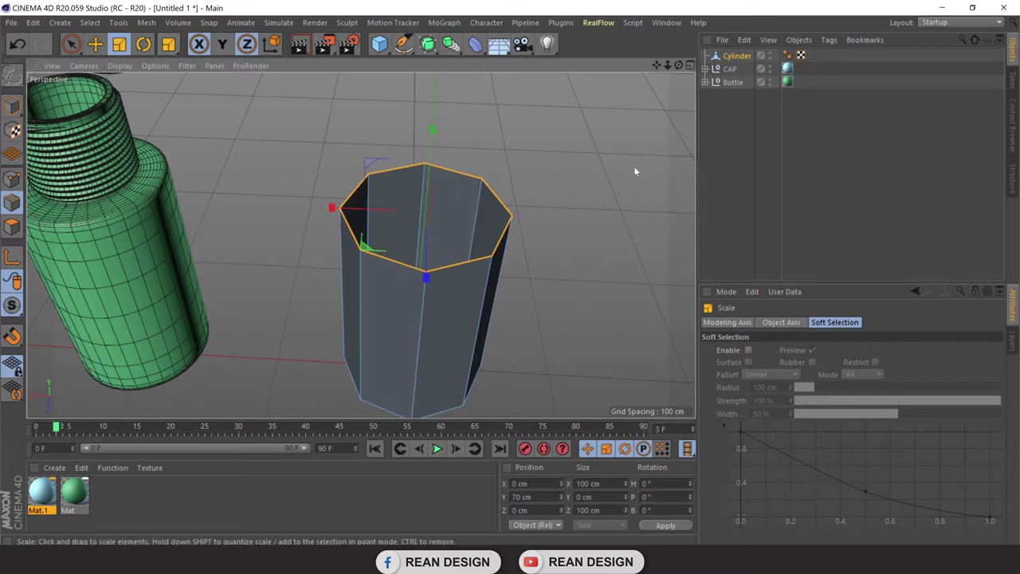
Scale the top loop inward to 50% to create an inner octagonal ring
drag(363, 248, 186, 373)
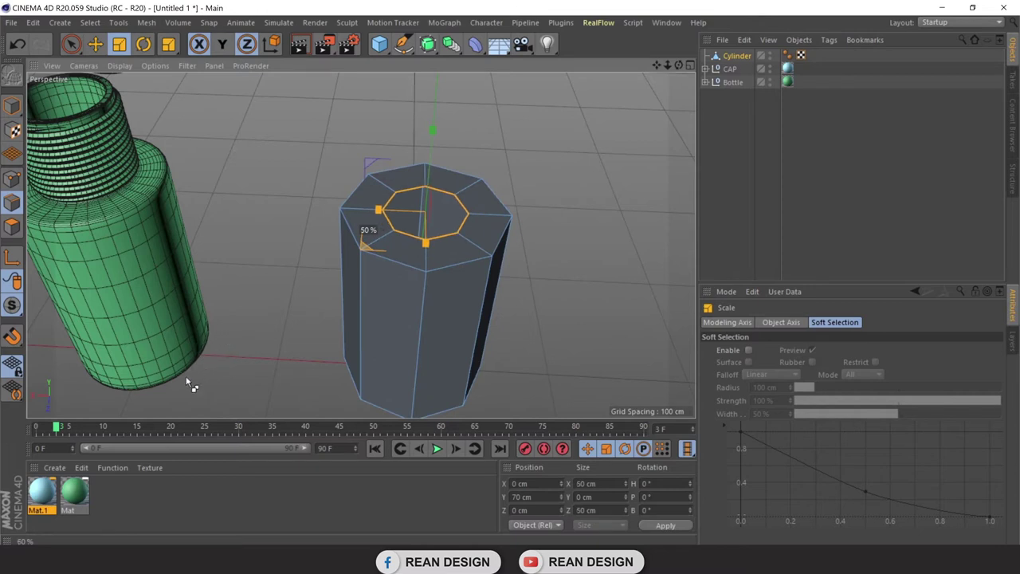
drag(191, 386, 192, 386)
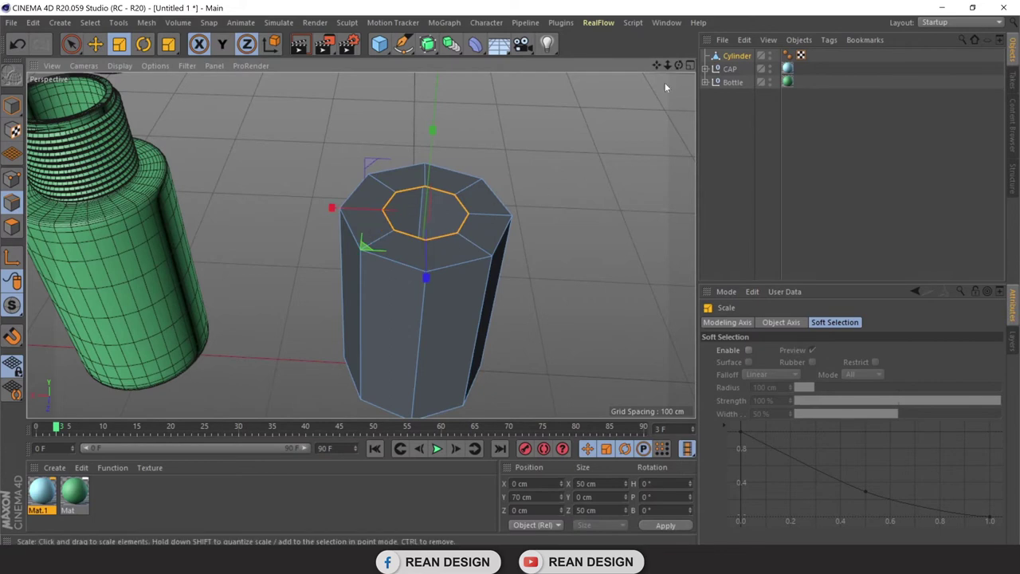
alt+drag(446, 156, 420, 204)
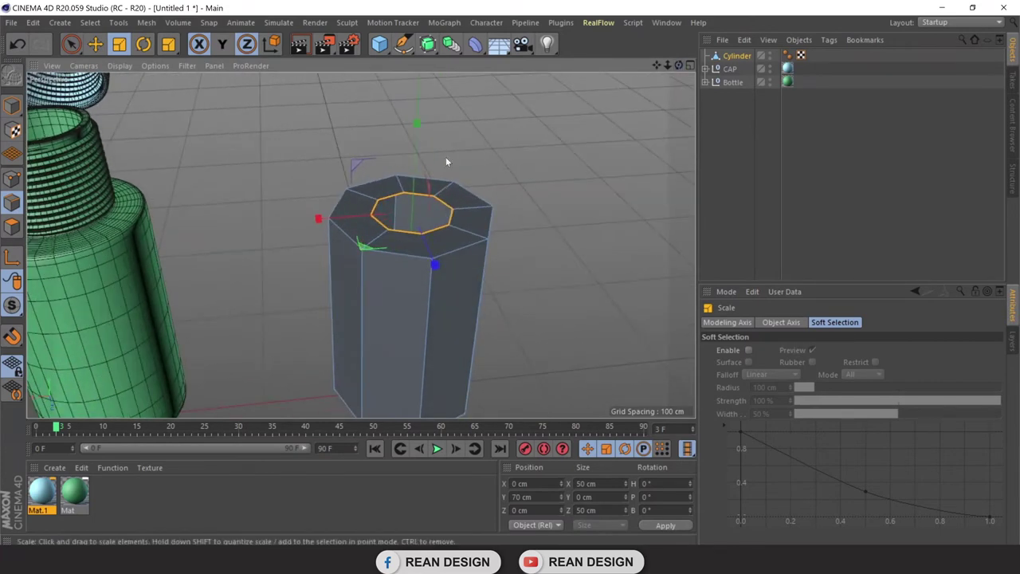
mouse_move(551, 131)
alt+mouse_down()
mouse_move(361, 244)
mouse_move(399, 231)
alt+mouse_up()
Raise the inner top face along Y to form a narrow neck
key(e)
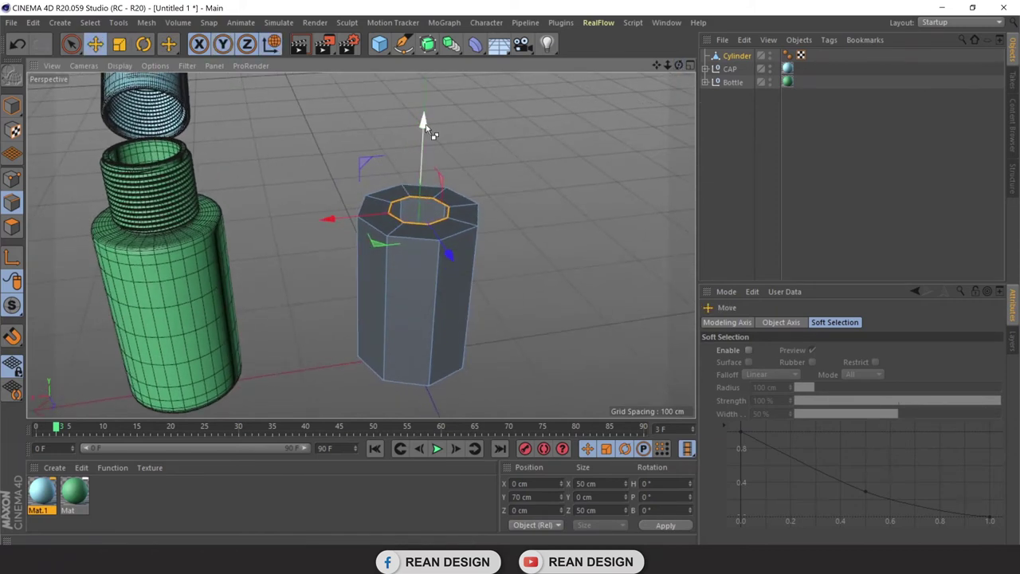
drag(425, 126, 433, 64)
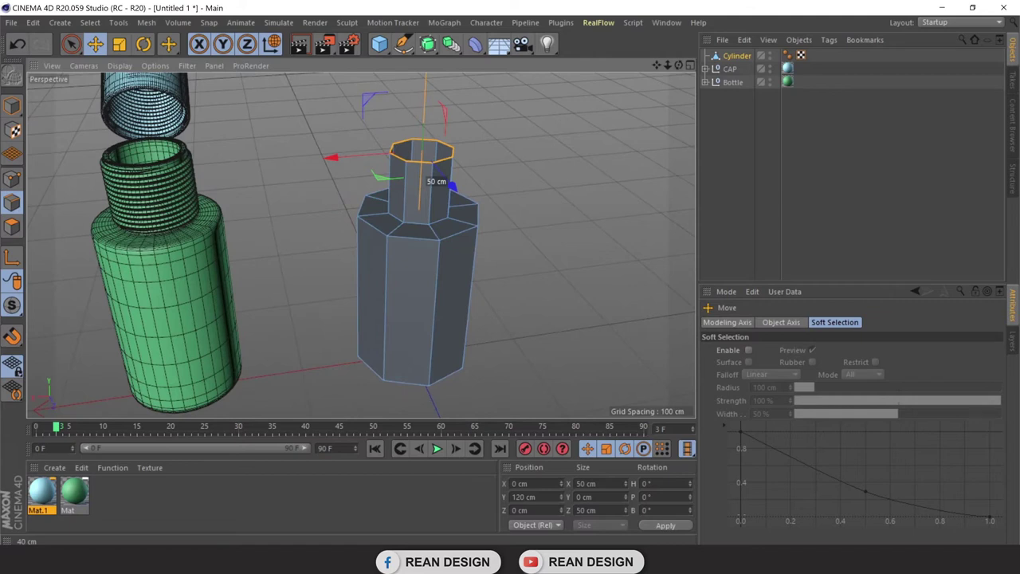
mouse_move(679, 65)
mouse_down()
mouse_move(360, 245)
mouse_move(504, 366)
mouse_move(486, 315)
mouse_move(480, 342)
mouse_move(486, 319)
mouse_up()
Select the Cylinder, add a Subdivision Surface, and drag Cylinder toward it
click(12, 103)
click(560, 209)
click(464, 248)
drag(678, 65, 630, 78)
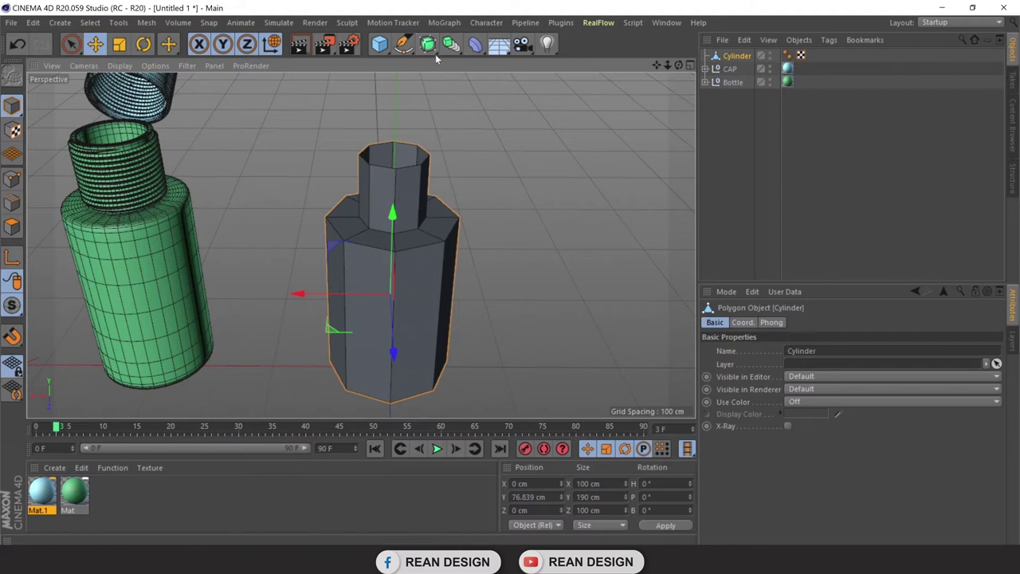
alt+click(431, 51)
drag(721, 71, 746, 58)
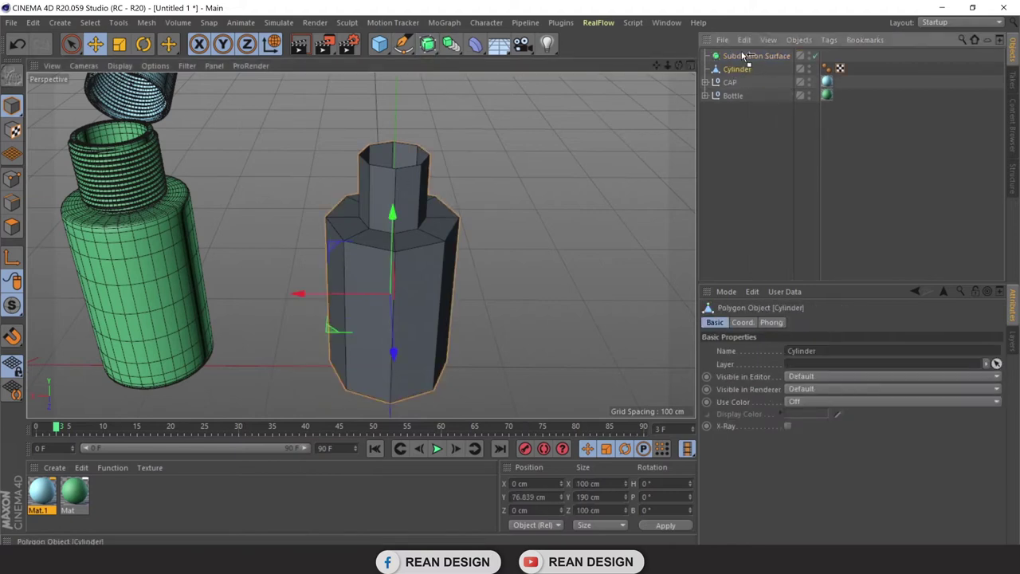
Undo, delete the Subdivision Surface, then Alt-add it with Cylinder as child
key(ctrl+z)
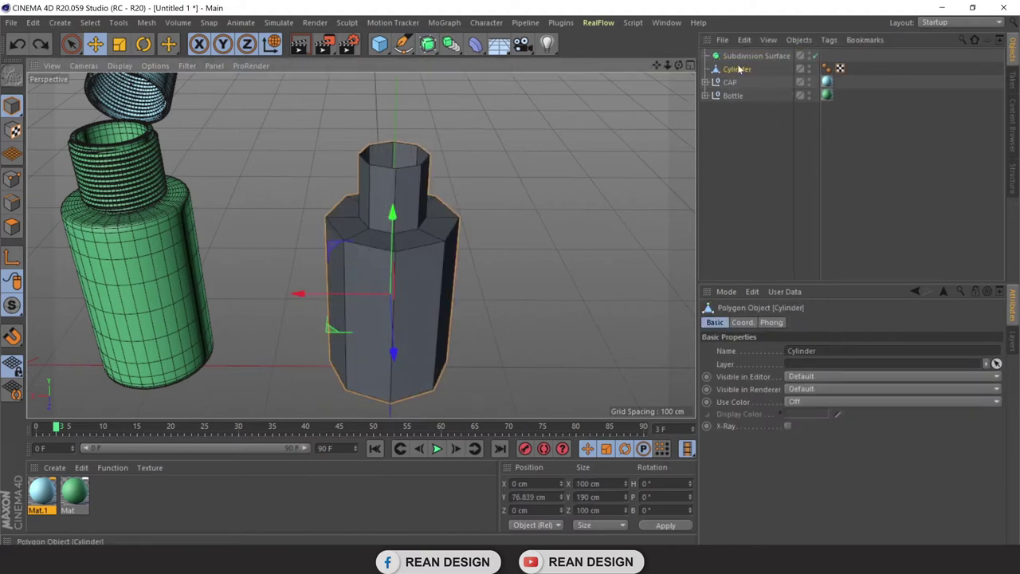
click(738, 55)
key(Delete)
click(726, 57)
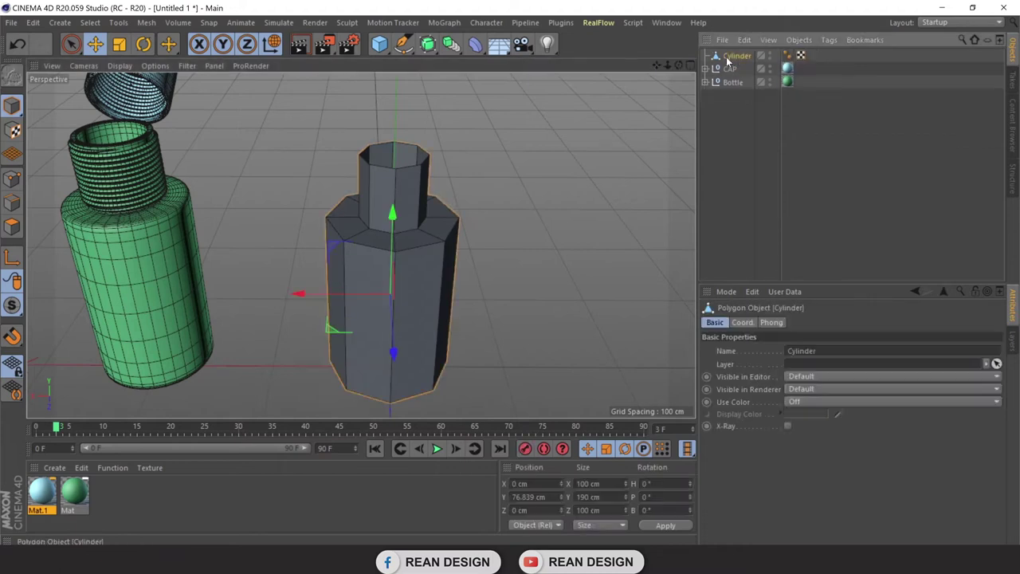
alt+click(428, 44)
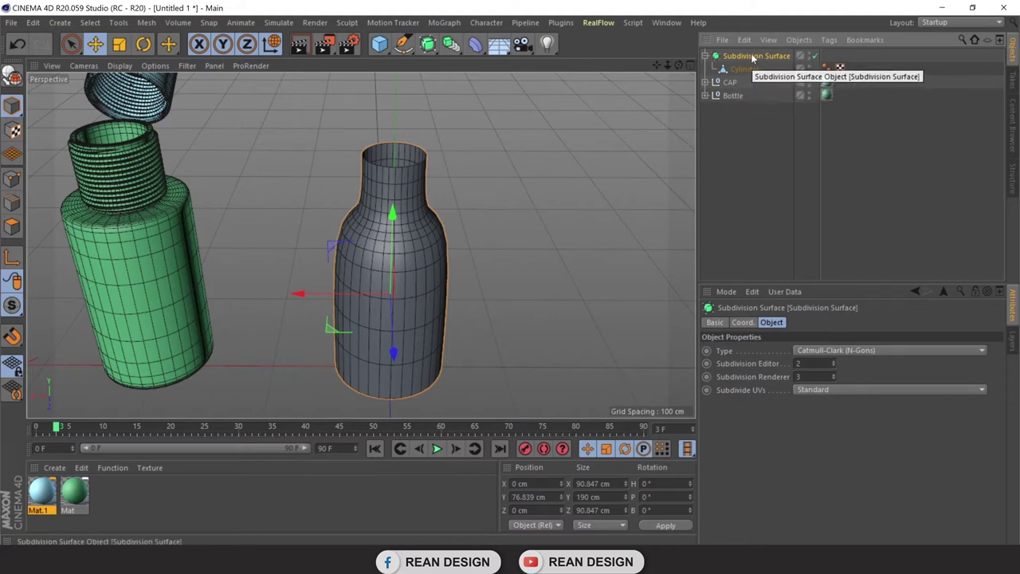
Toggle the Subdivision Surface off, on and off again, then select Cylinder
key(q)
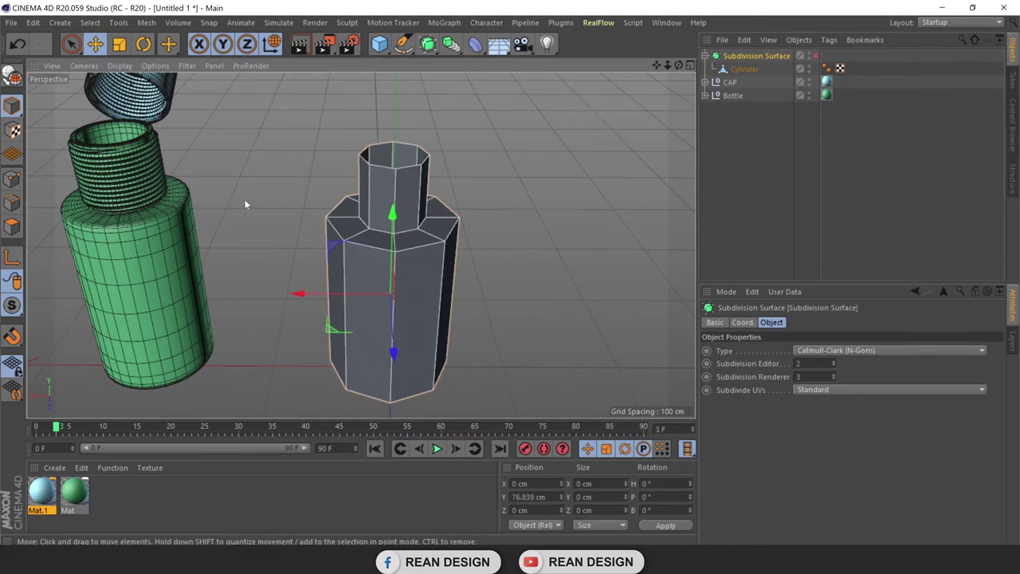
alt+drag(246, 205, 360, 202)
mouse_move(655, 78)
alt+mouse_down()
mouse_move(361, 246)
mouse_move(531, 148)
alt+mouse_up()
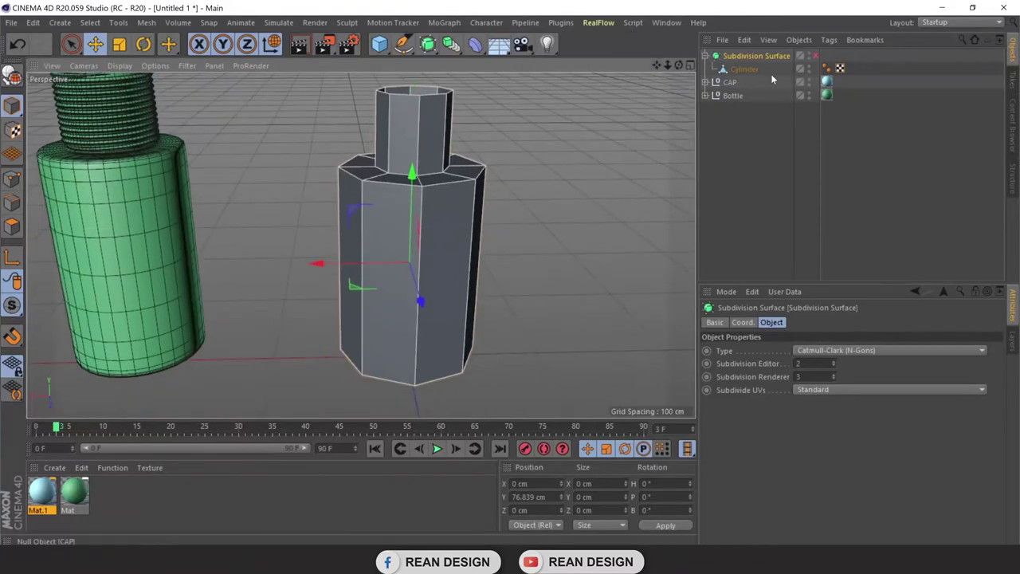
click(814, 56)
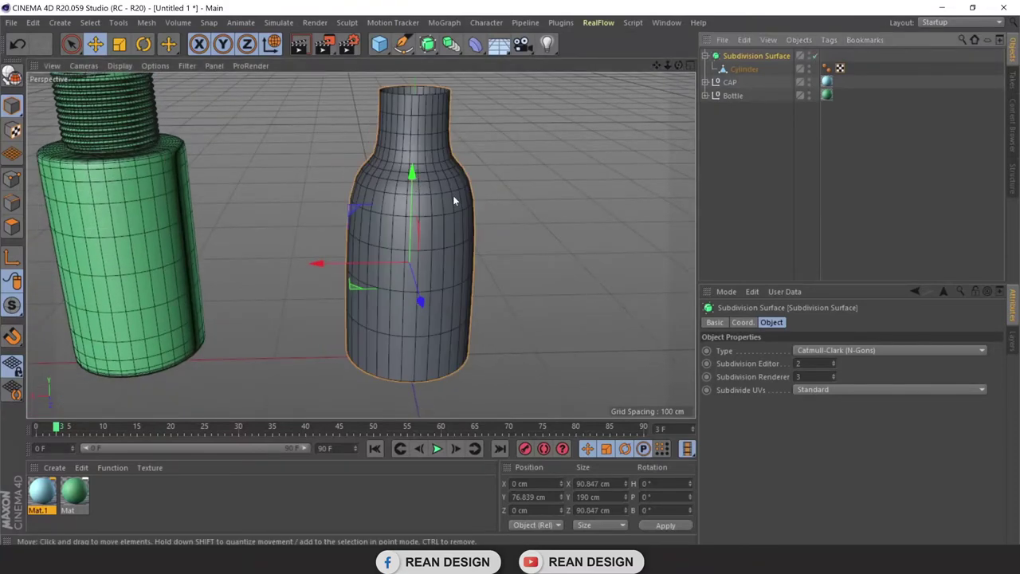
click(815, 55)
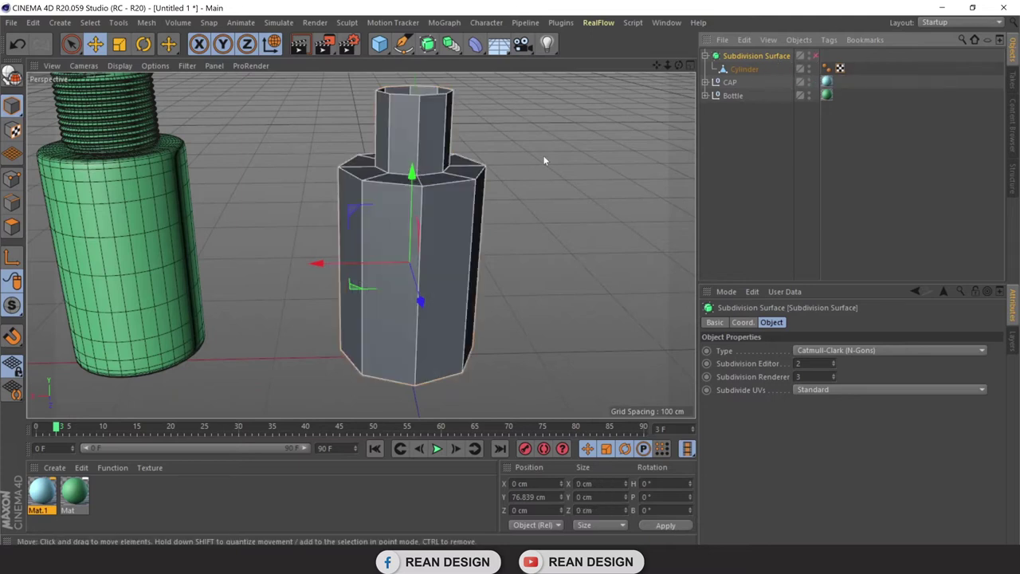
drag(679, 68, 300, 207)
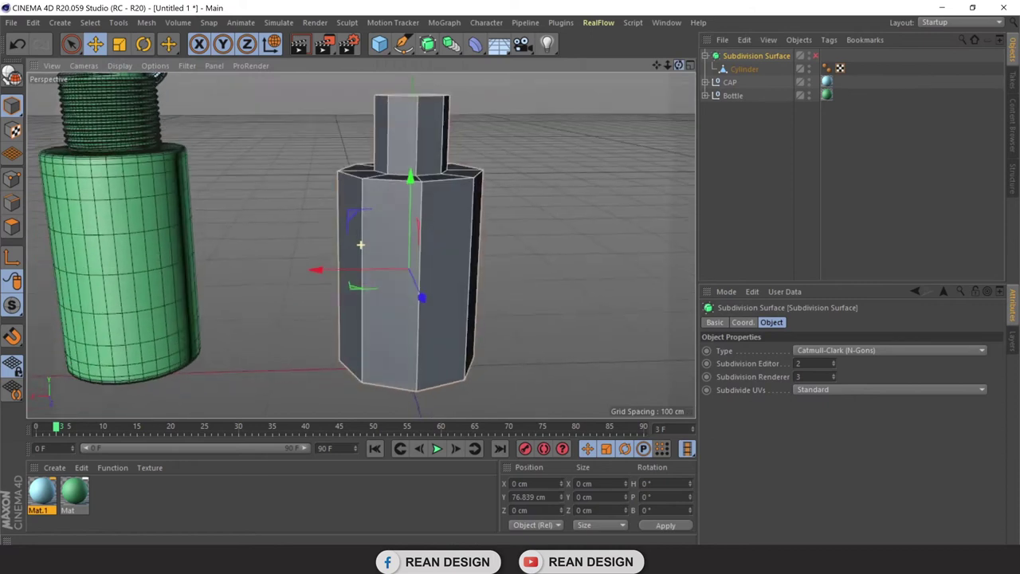
click(427, 232)
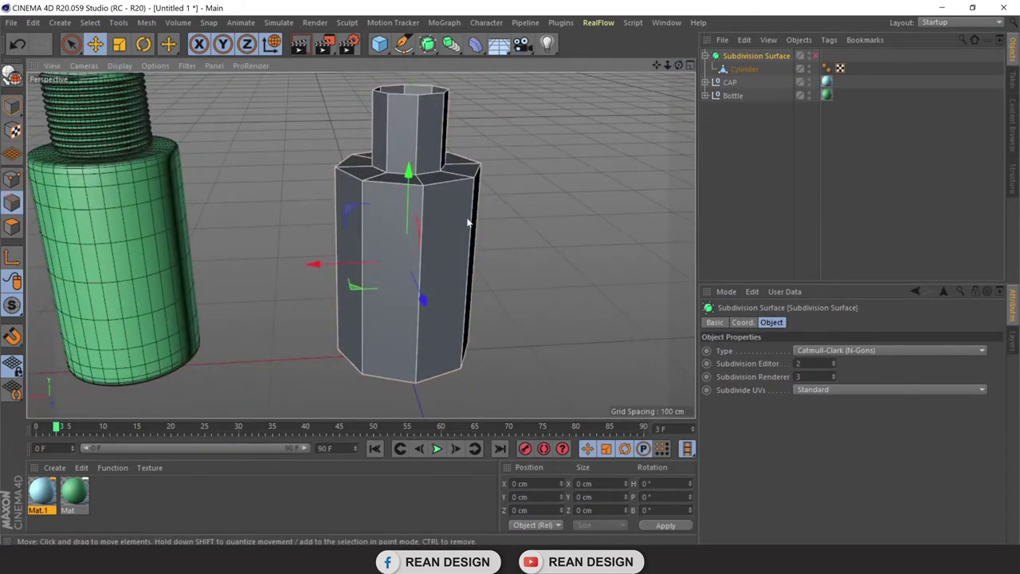
click(742, 69)
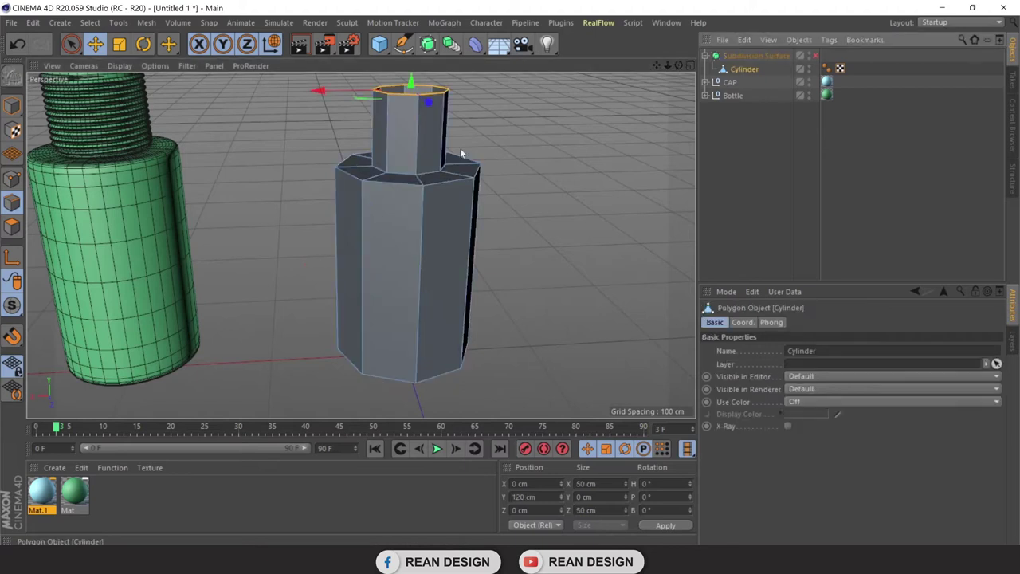
With Loop/Path Cut, add edge loops near the top and bottom of the body
scroll(415, 197, up, 1)
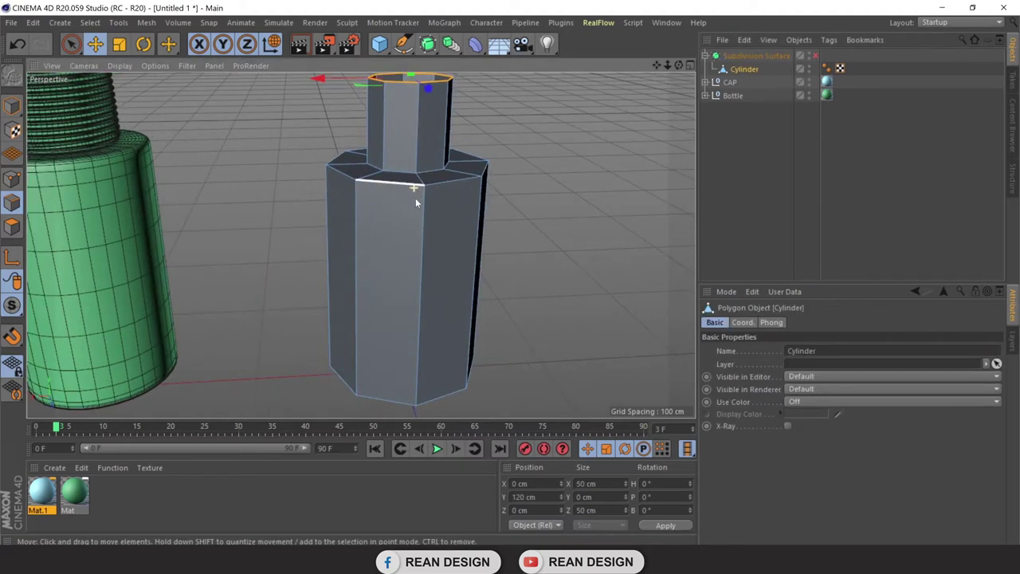
right_click(415, 197)
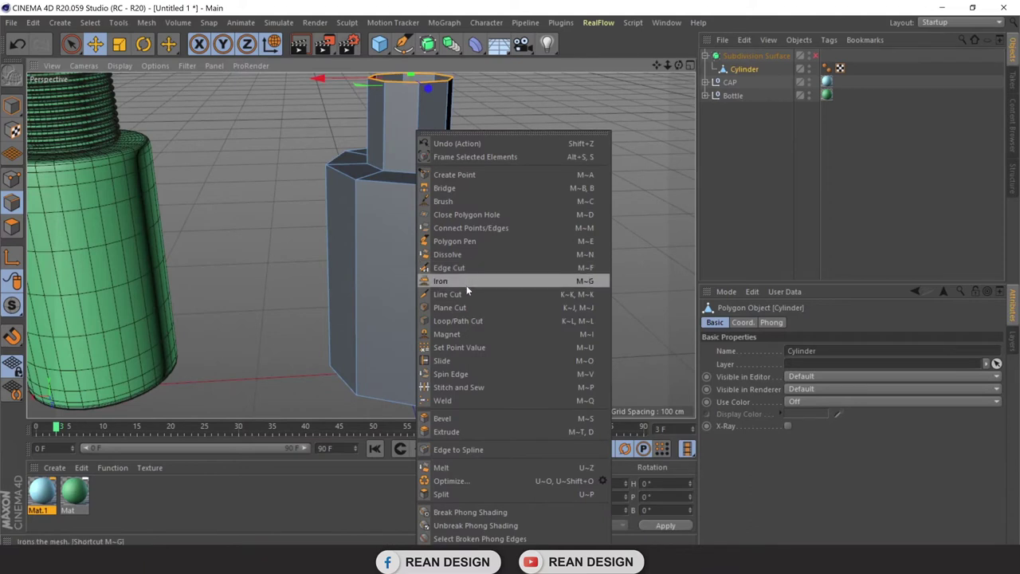
click(482, 319)
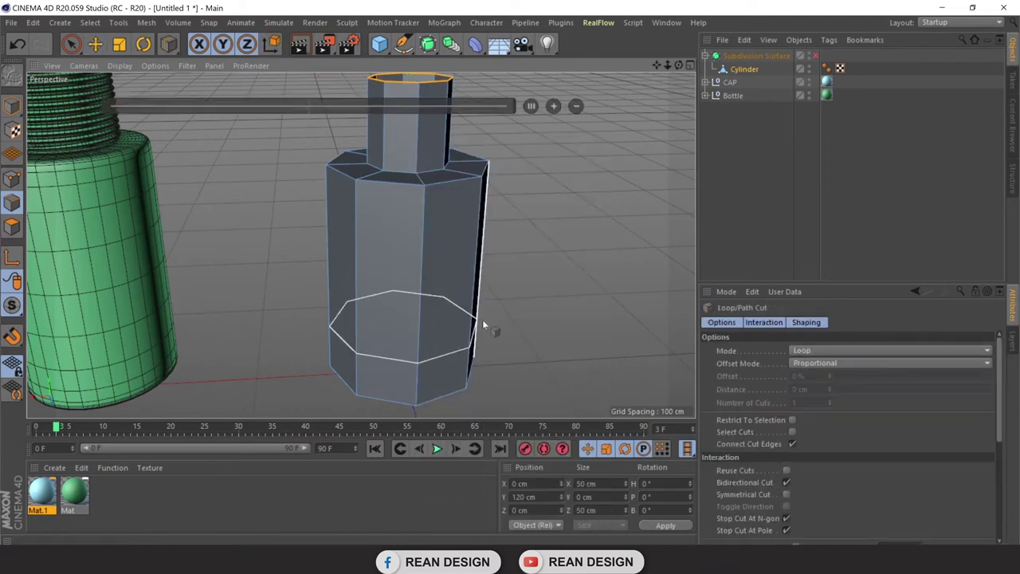
click(427, 198)
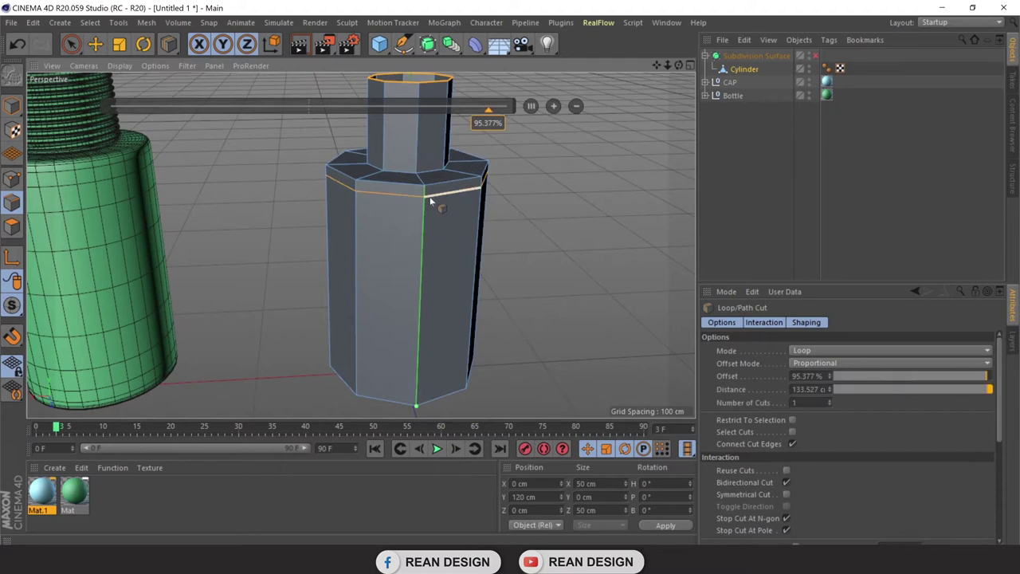
click(417, 400)
Add loop cuts around the shoulder ring and neck, then return to Model mode
drag(683, 69, 361, 246)
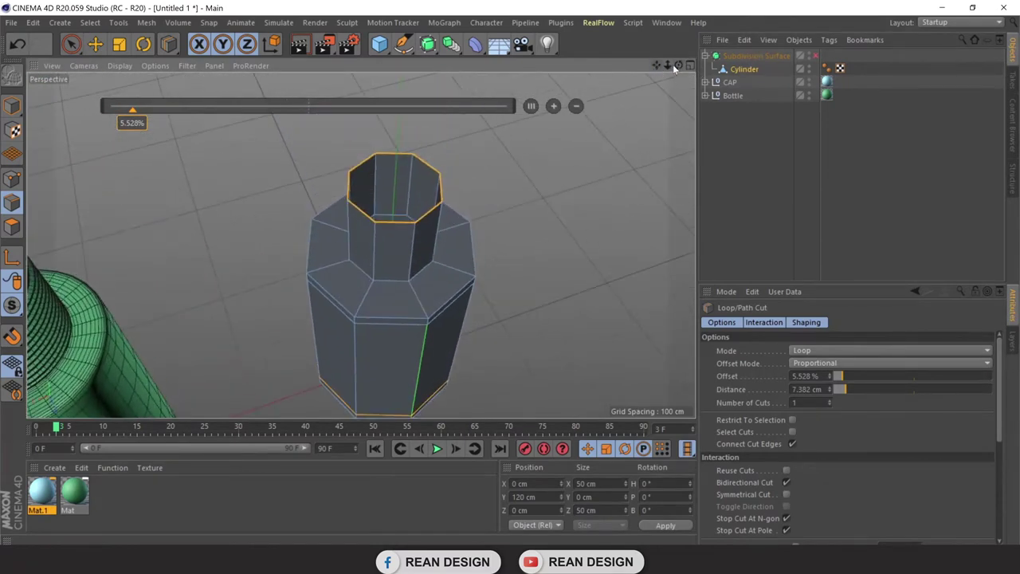
scroll(360, 244, up, 5)
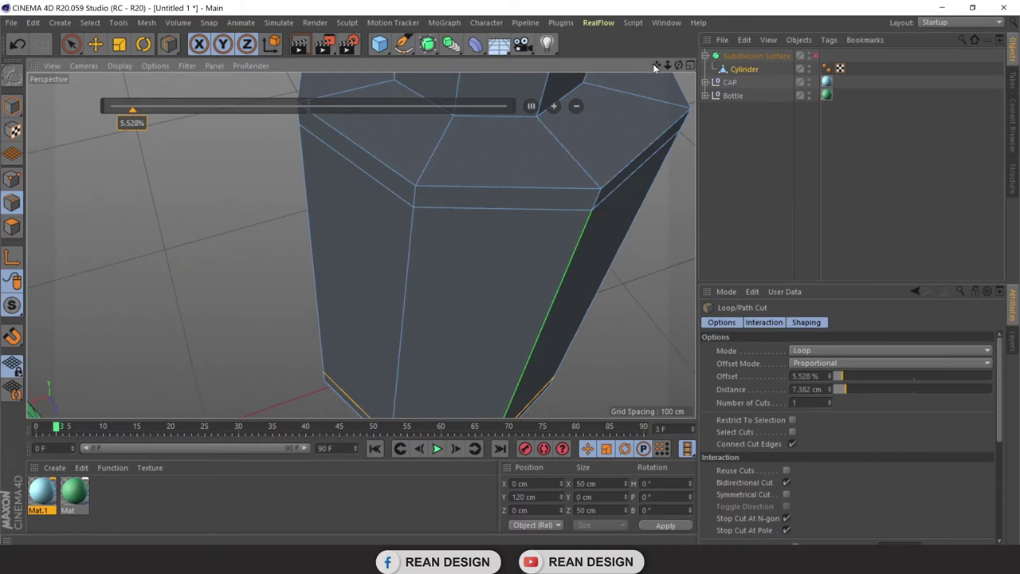
drag(654, 67, 400, 293)
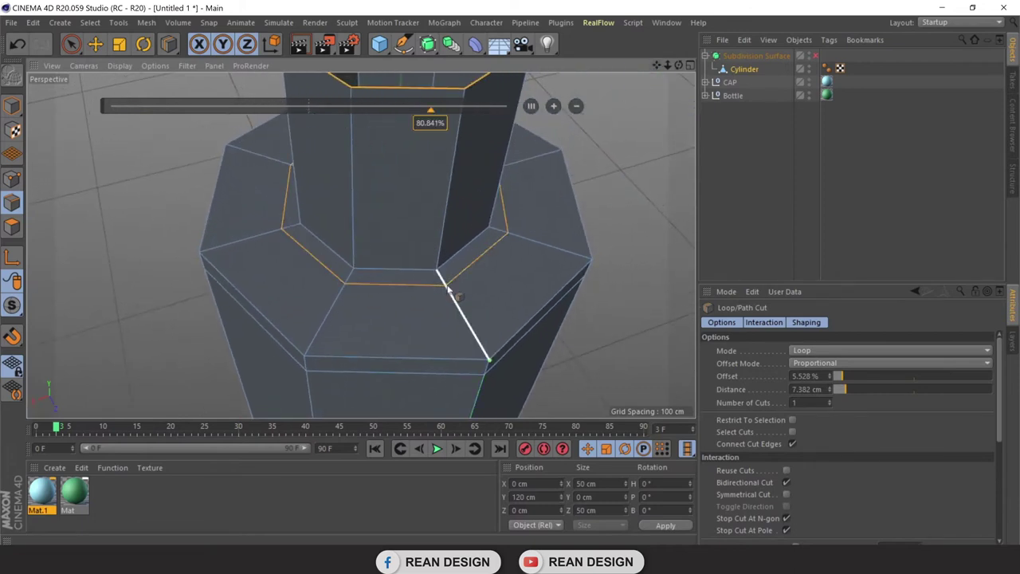
click(484, 347)
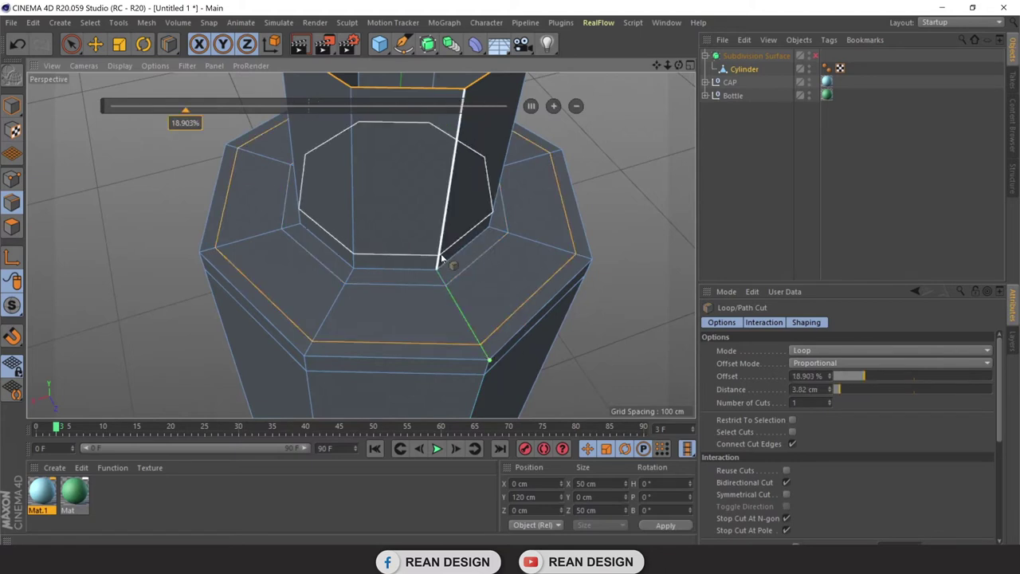
click(440, 255)
mouse_move(679, 66)
mouse_down()
mouse_move(361, 245)
mouse_move(462, 109)
mouse_up()
scroll(361, 246, down, 3)
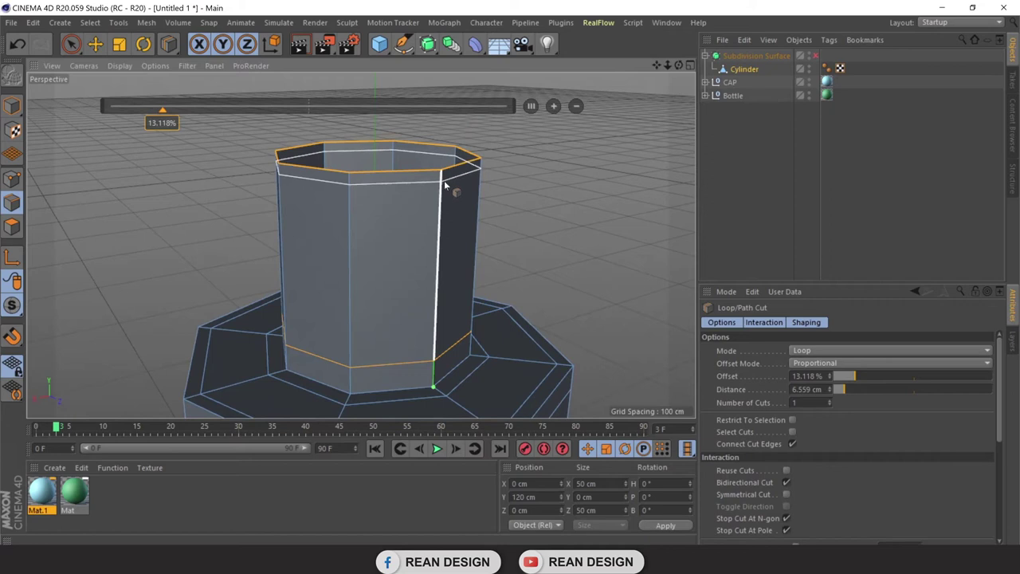
scroll(444, 180, down, 3)
scroll(444, 205, down, 2)
scroll(432, 299, down, 2)
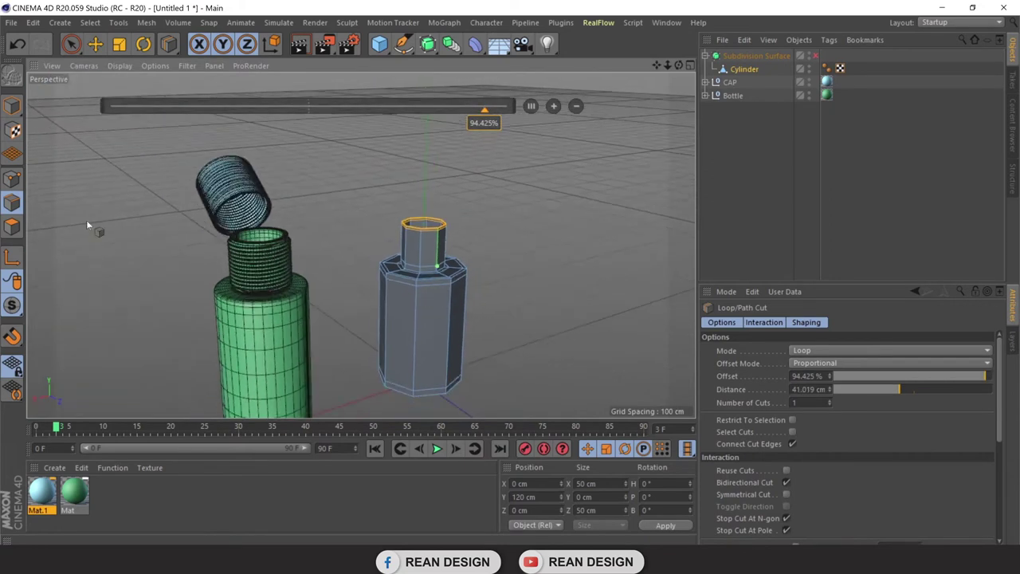
click(13, 107)
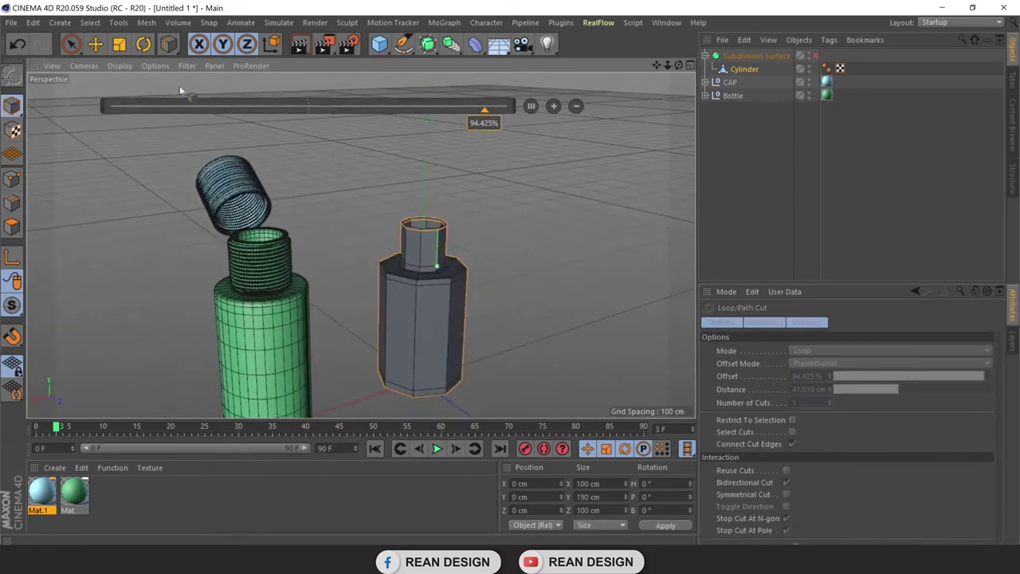
click(94, 43)
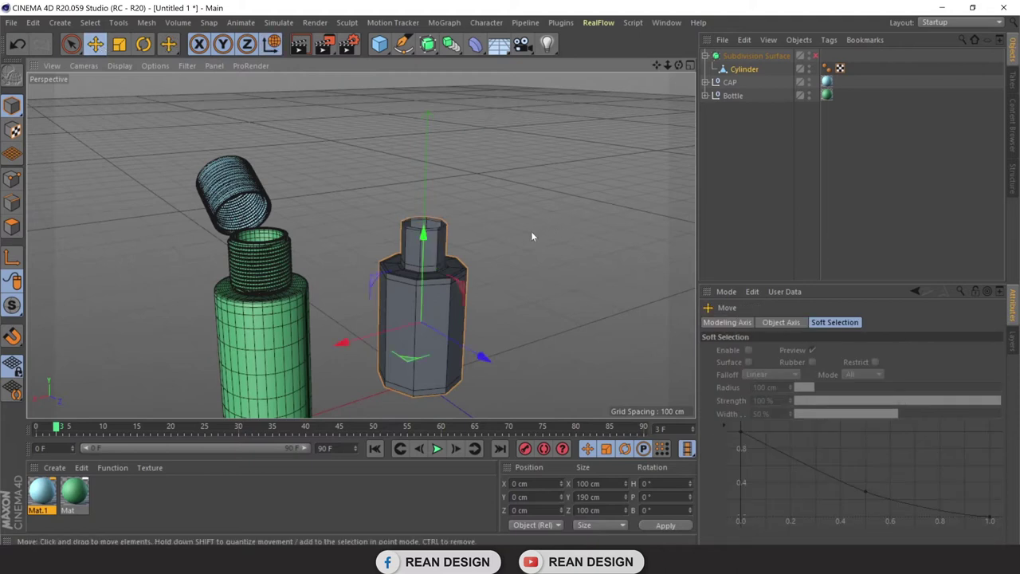
click(815, 55)
scroll(468, 309, up, 3)
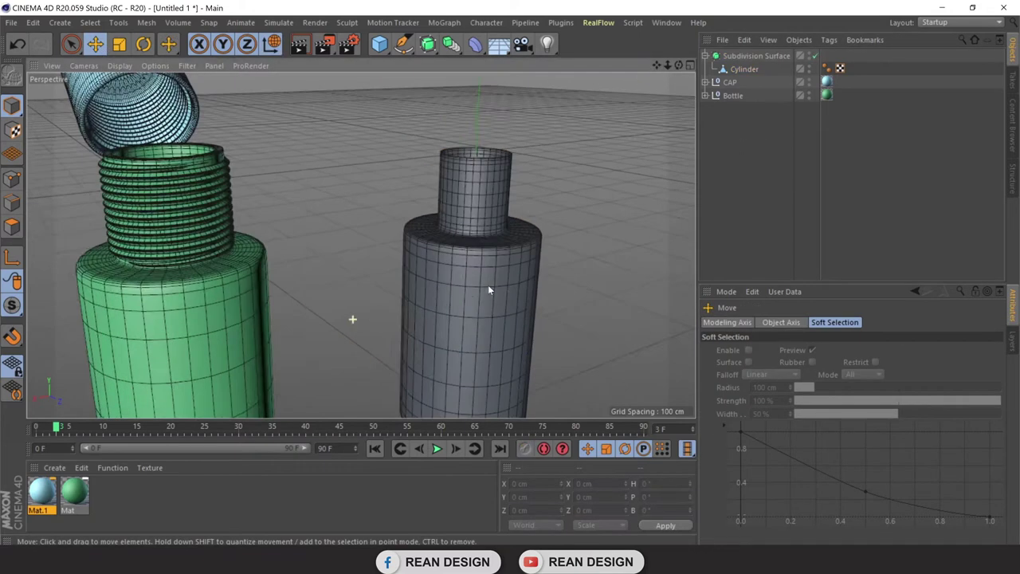
scroll(488, 285, up, 2)
scroll(359, 244, up, 3)
scroll(360, 244, down, 2)
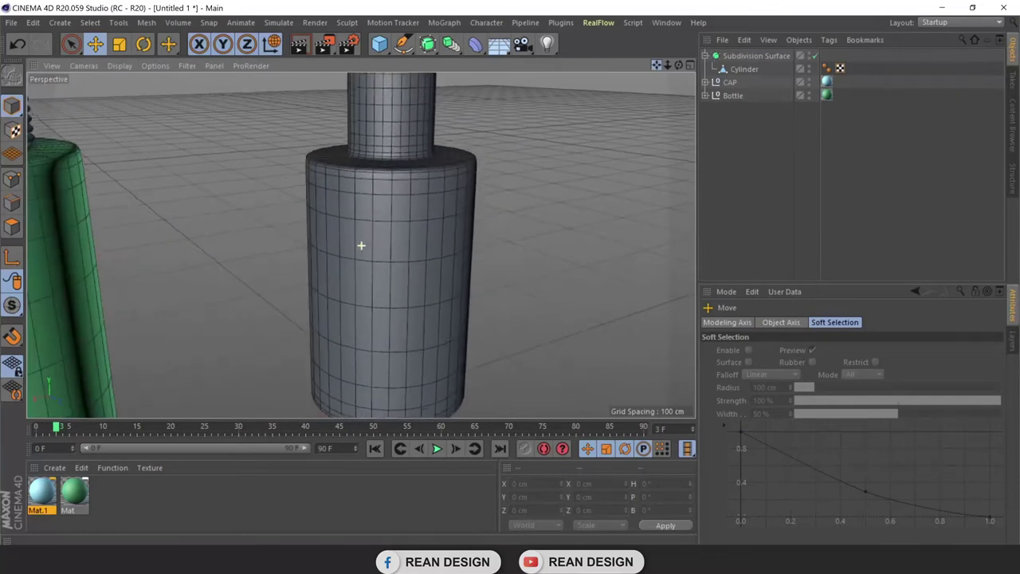
scroll(351, 263, down, 2)
mouse_move(677, 71)
mouse_down()
mouse_move(360, 245)
mouse_move(680, 63)
mouse_move(657, 63)
mouse_up()
click(746, 68)
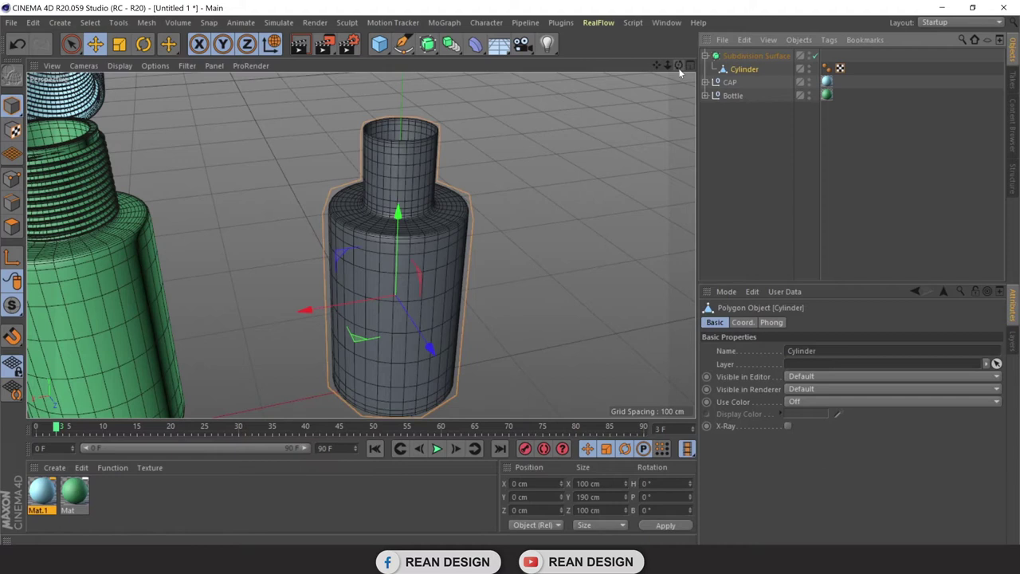
key(q)
In Polygon mode, select all of the Cylinder's polygons with Ctrl+A
alt+right_drag(384, 172, 522, 119)
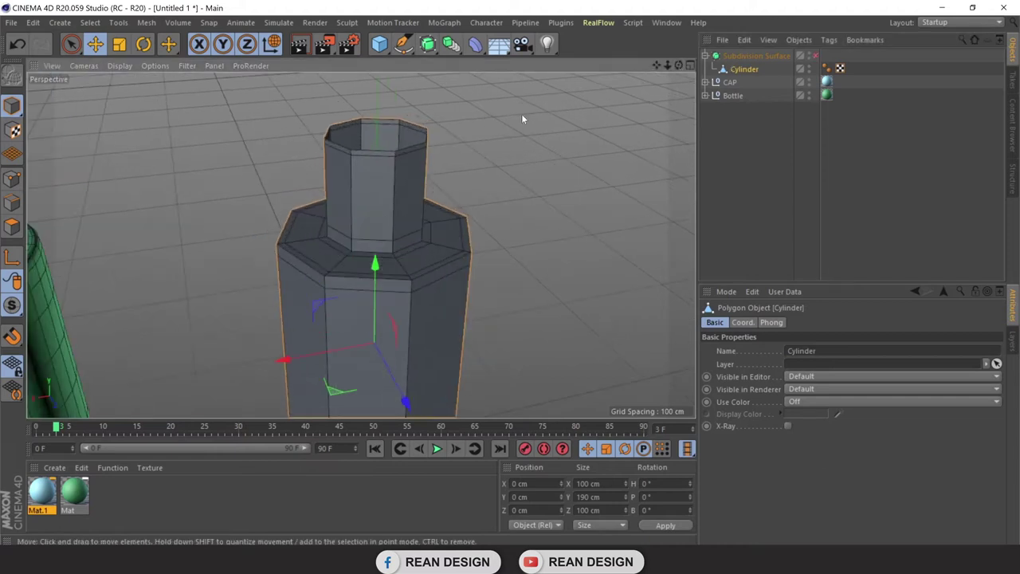
click(12, 226)
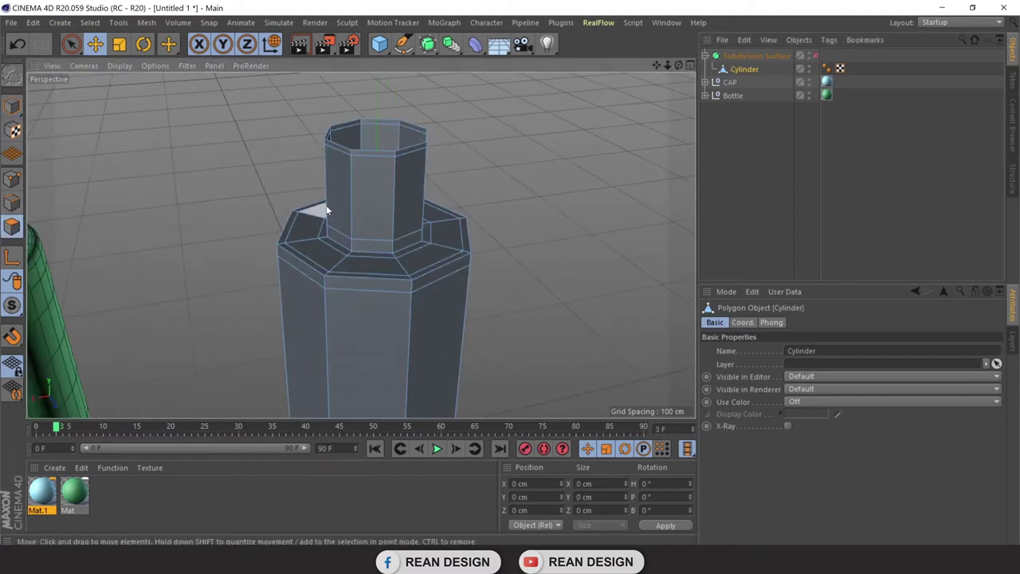
click(380, 203)
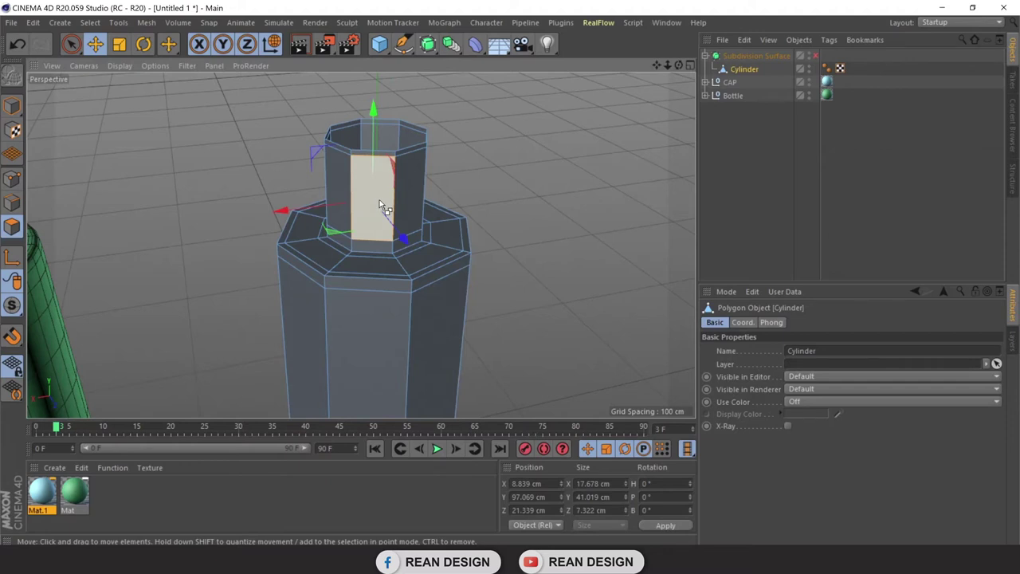
key(ctrl+a)
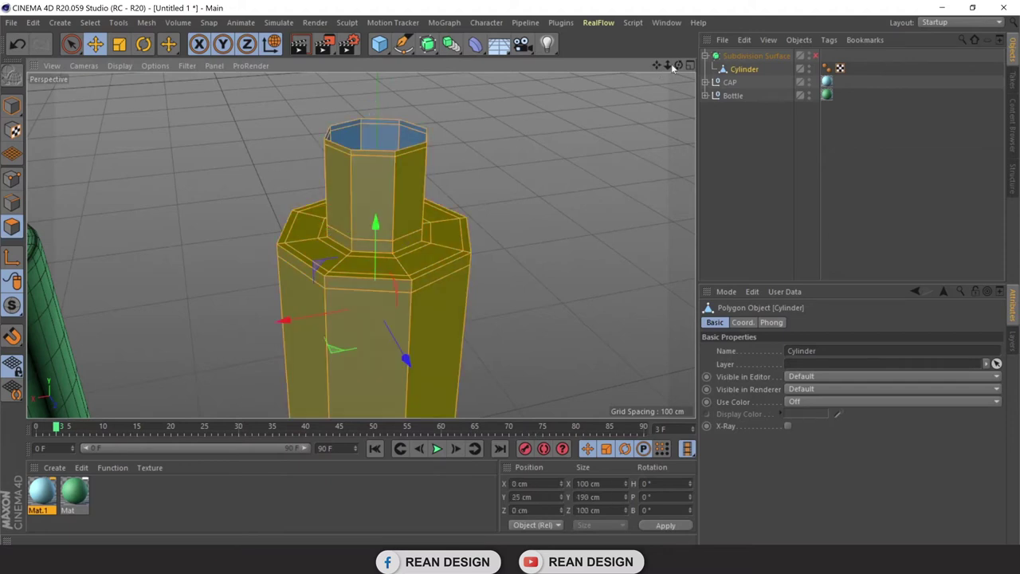
drag(679, 66, 679, 160)
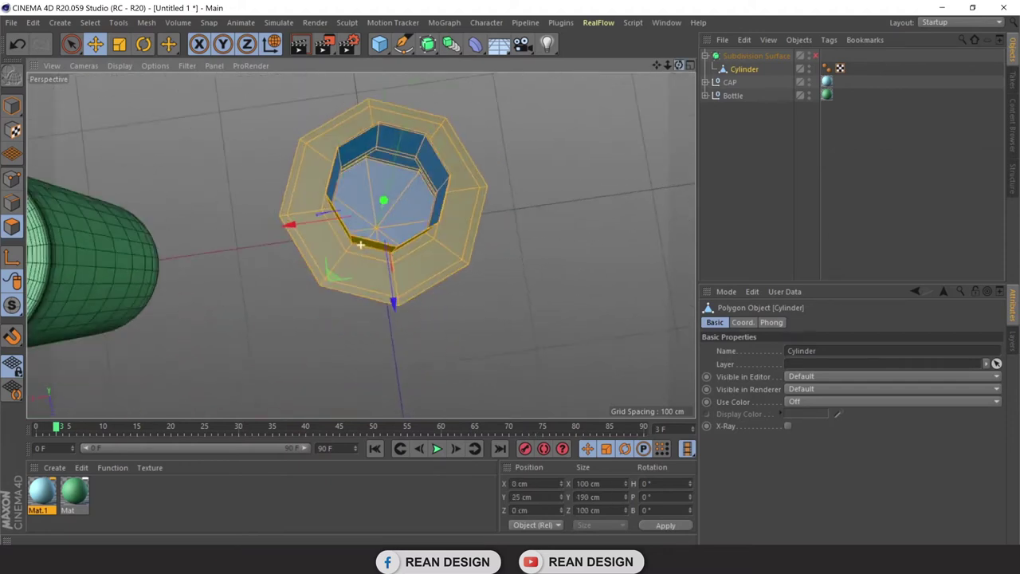
alt+drag(361, 245, 361, 160)
scroll(423, 126, up, 3)
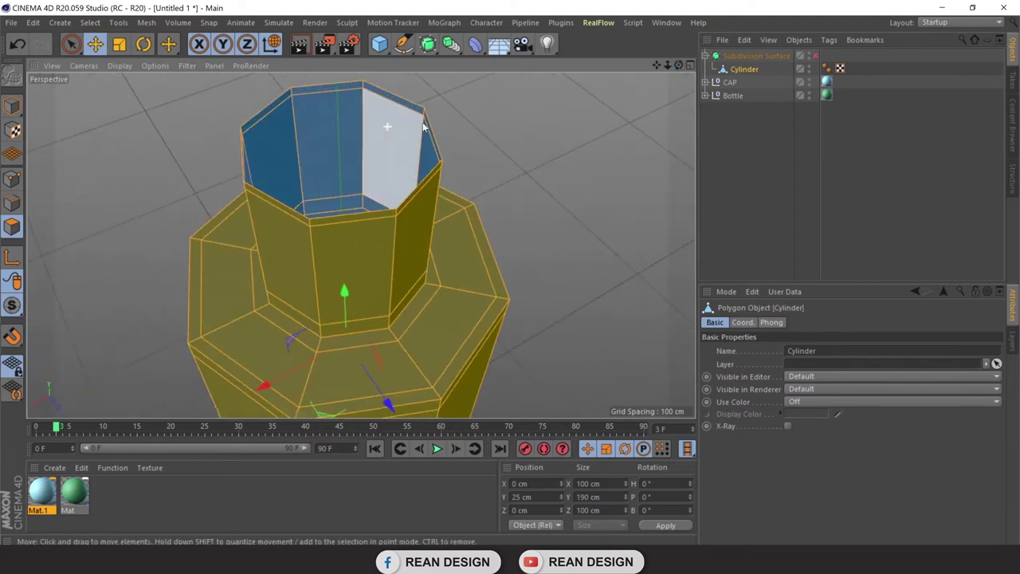
scroll(423, 125, up, 2)
drag(669, 71, 655, 83)
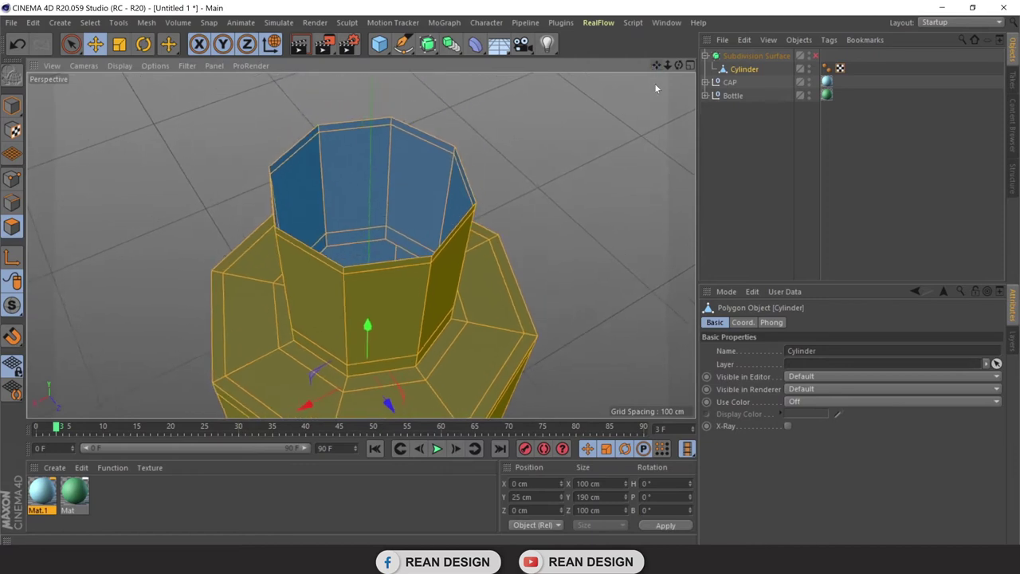
Extrude the bottle's selected polygons with caps at about -2.6 cm to thicken the neck rim
right_click(440, 188)
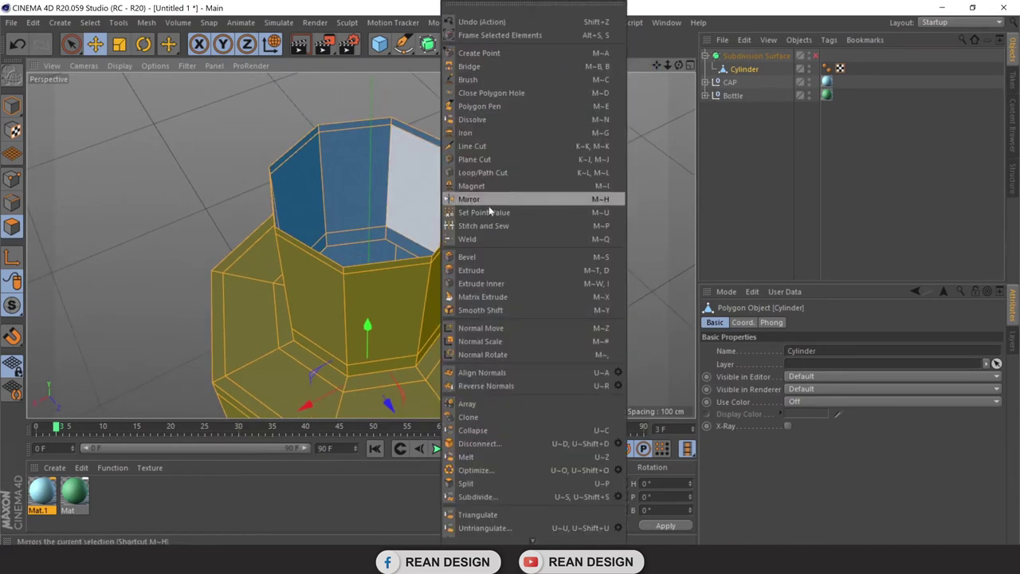
click(481, 271)
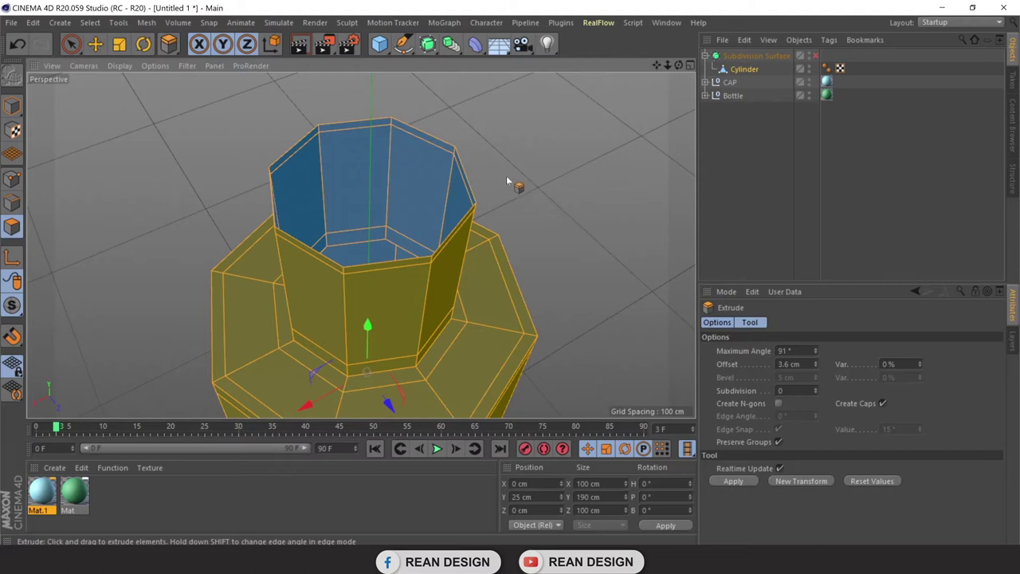
drag(515, 192, 486, 194)
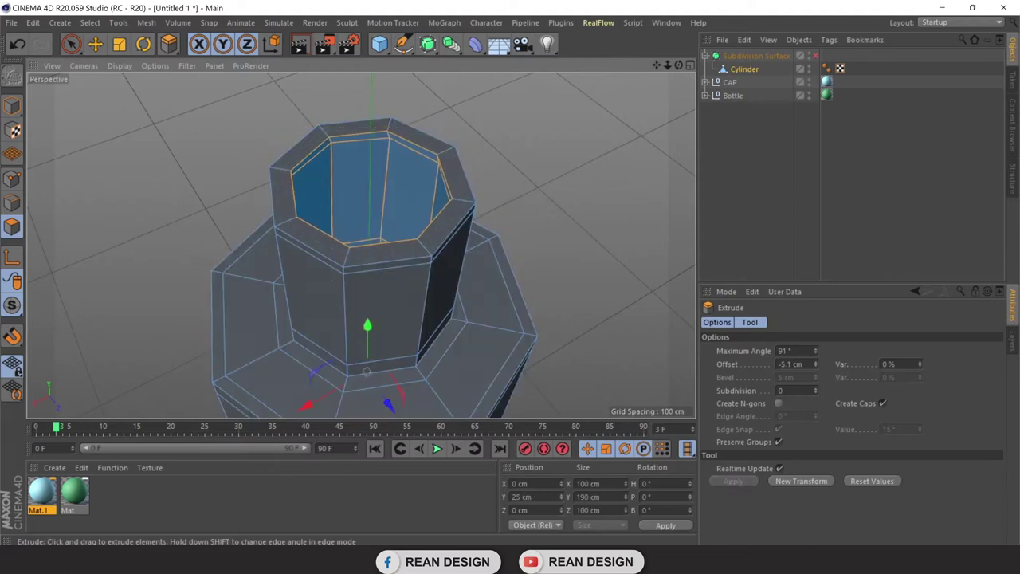
key(ctrl+z)
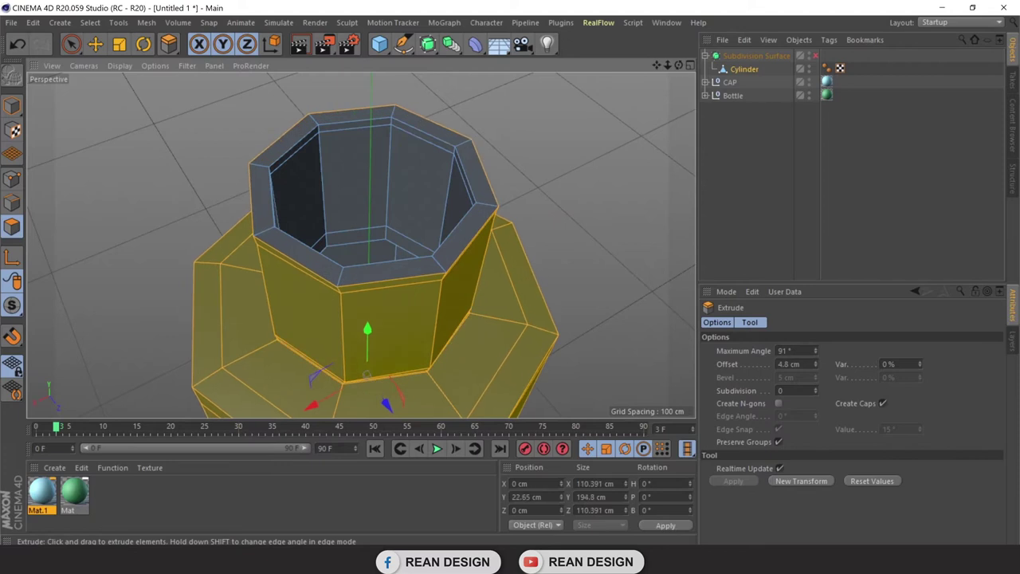
key(ctrl+z)
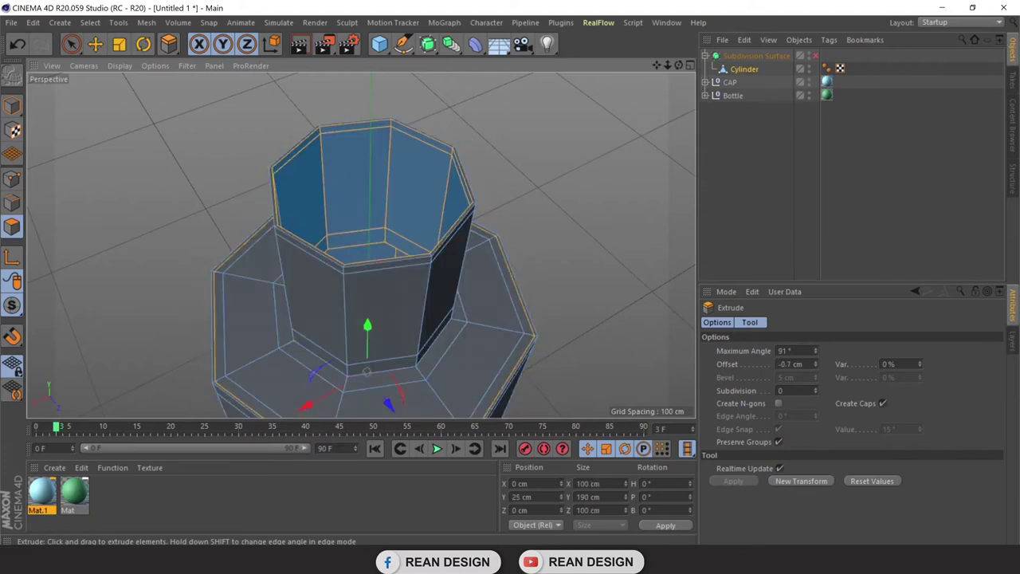
drag(486, 193, 493, 194)
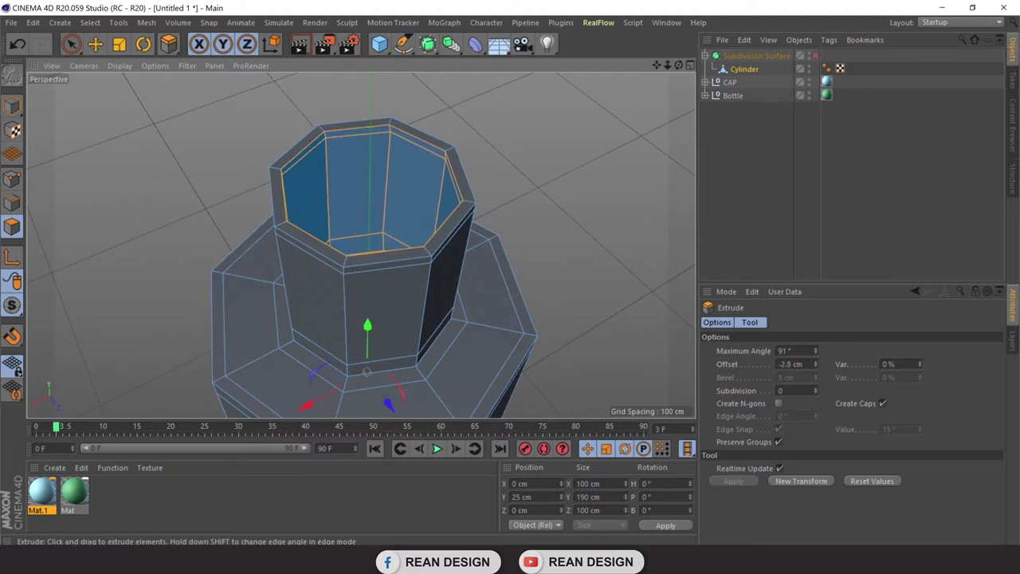
scroll(510, 191, down, 5)
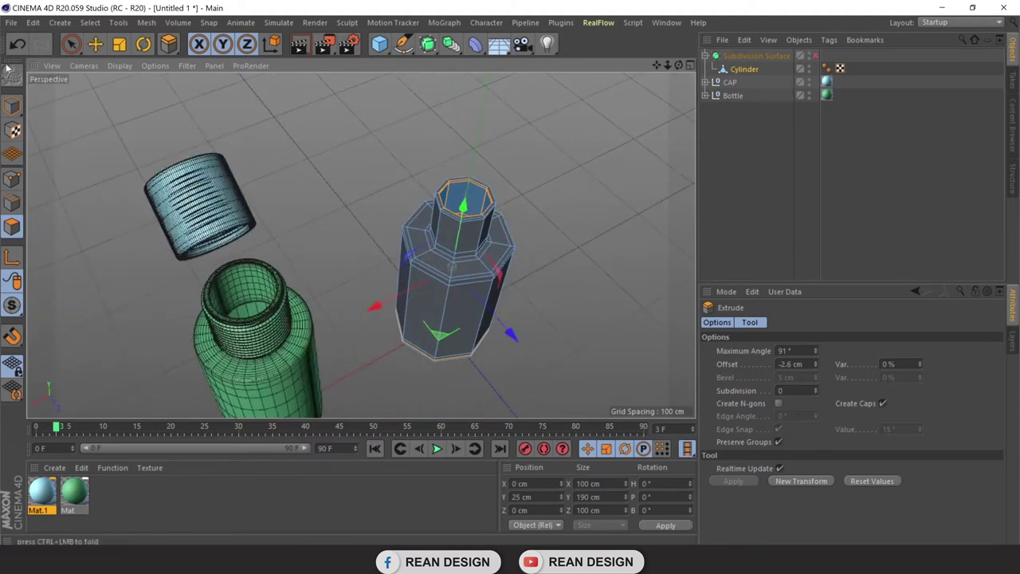
Turn subdivision smoothing back on and select the Cylinder's bottom centre point
click(95, 43)
click(816, 56)
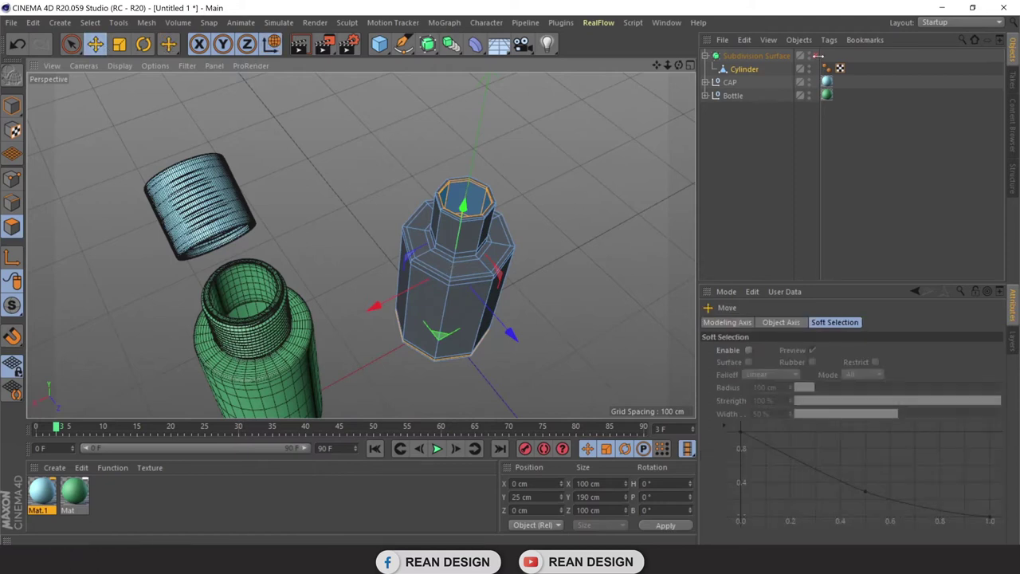
mouse_move(615, 258)
alt+mouse_down()
mouse_move(522, 287)
mouse_move(360, 244)
alt+mouse_up()
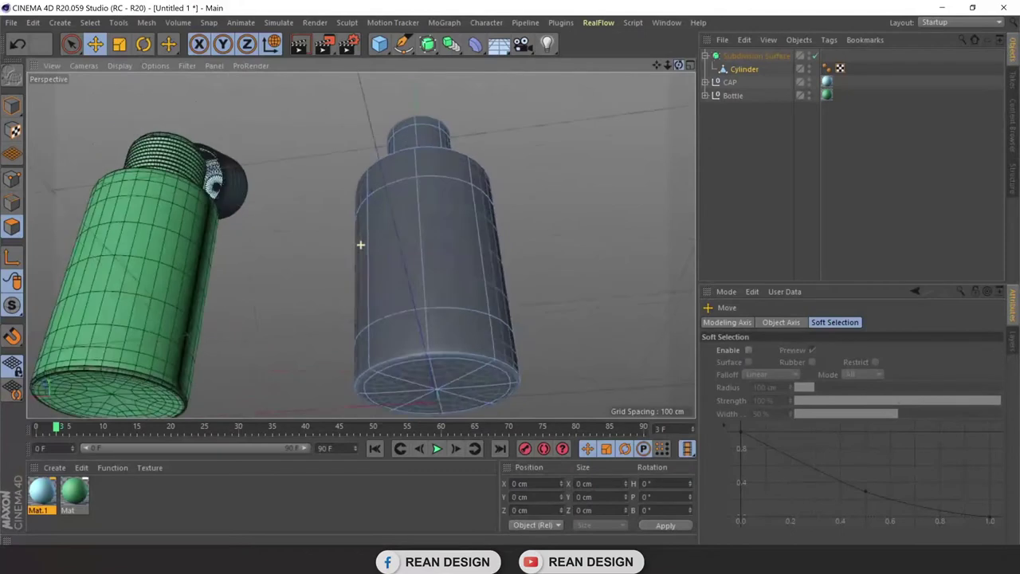
click(739, 71)
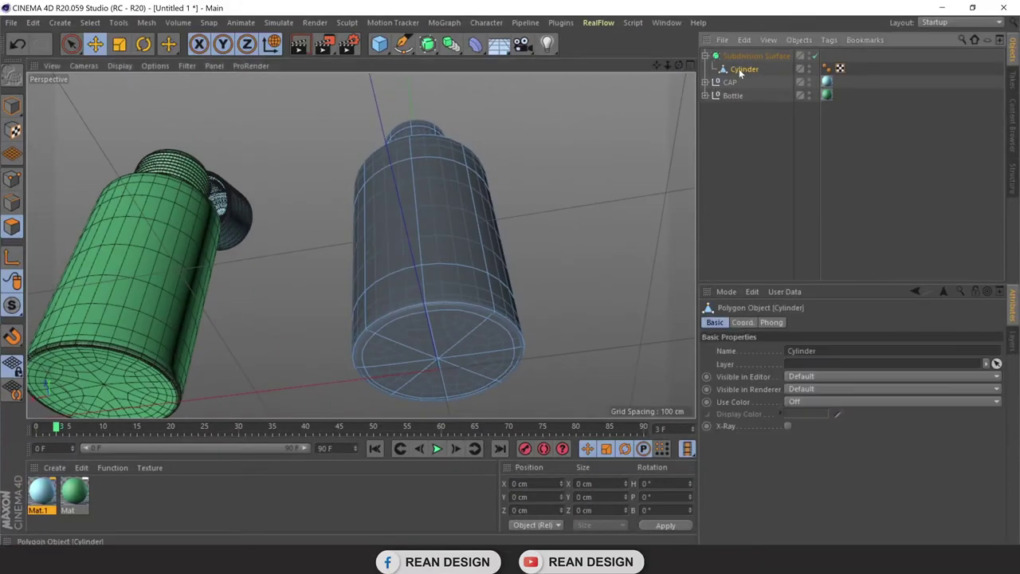
click(5, 176)
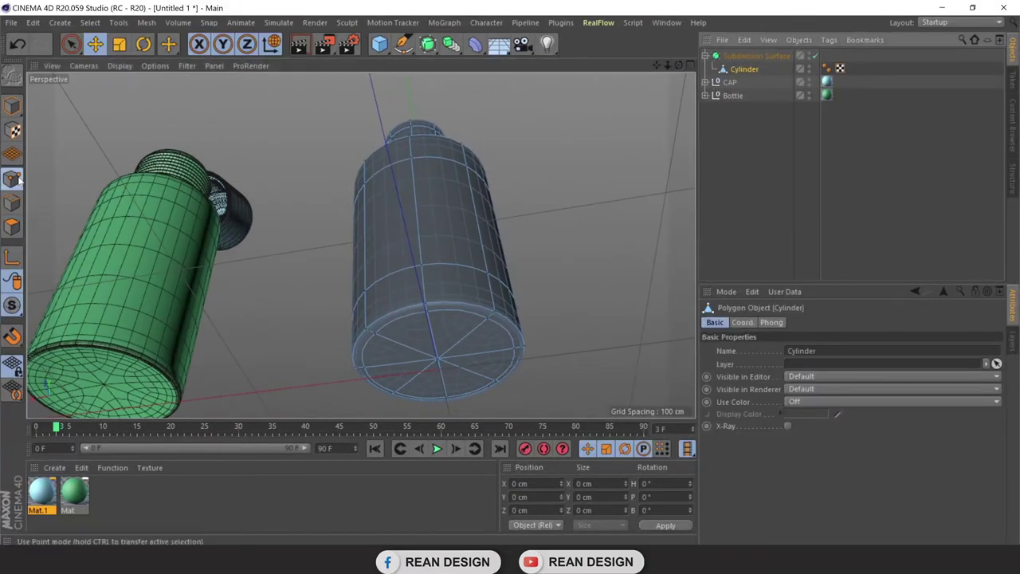
click(436, 357)
drag(679, 64, 694, 88)
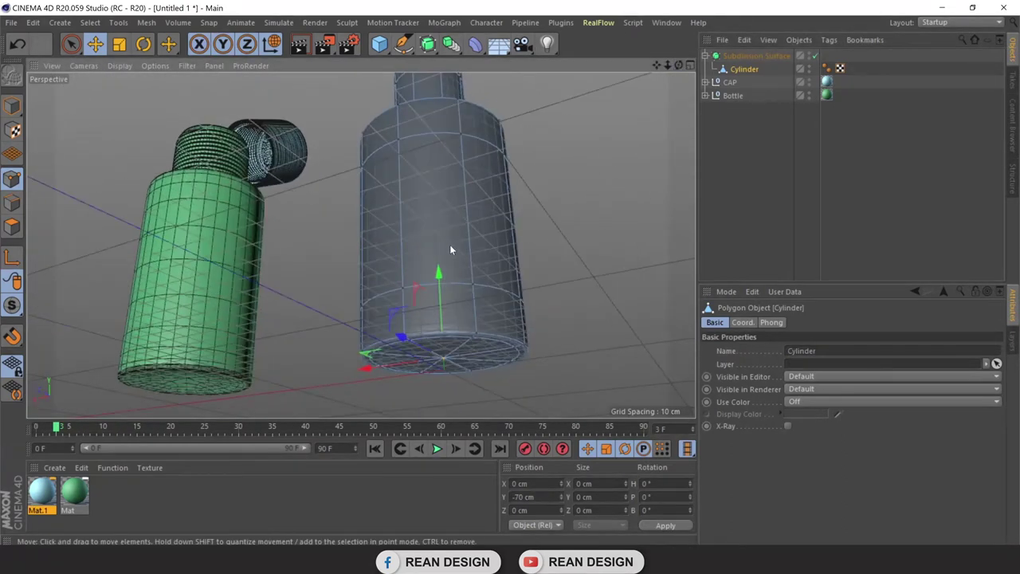
Raise the bottle's bottom points to Y -67.596 cm
mouse_move(438, 276)
mouse_down()
mouse_move(437, 266)
mouse_move(446, 276)
mouse_up()
scroll(478, 319, up, 3)
scroll(513, 339, up, 3)
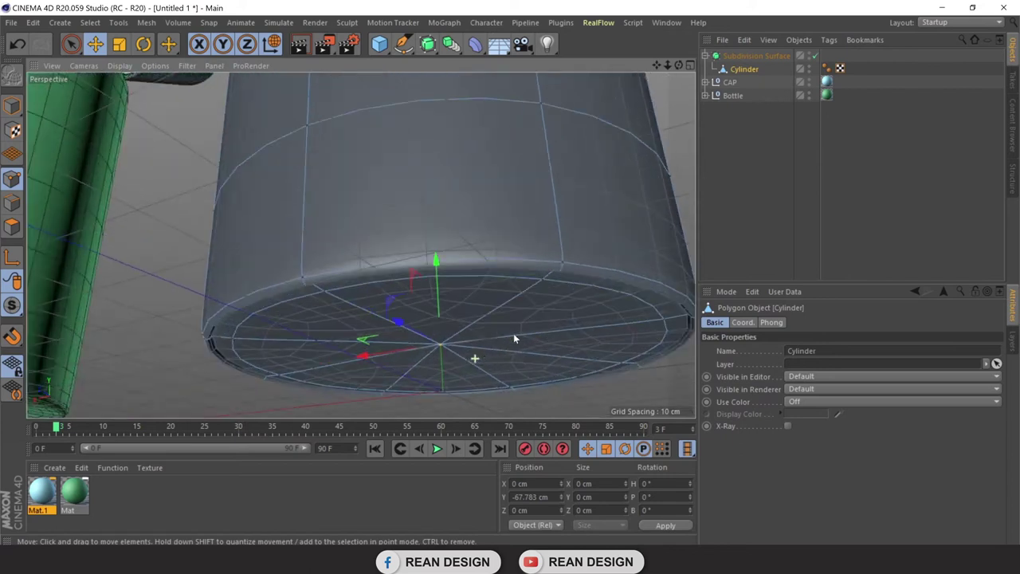
scroll(358, 244, down, 1)
scroll(357, 243, down, 3)
scroll(358, 244, down, 3)
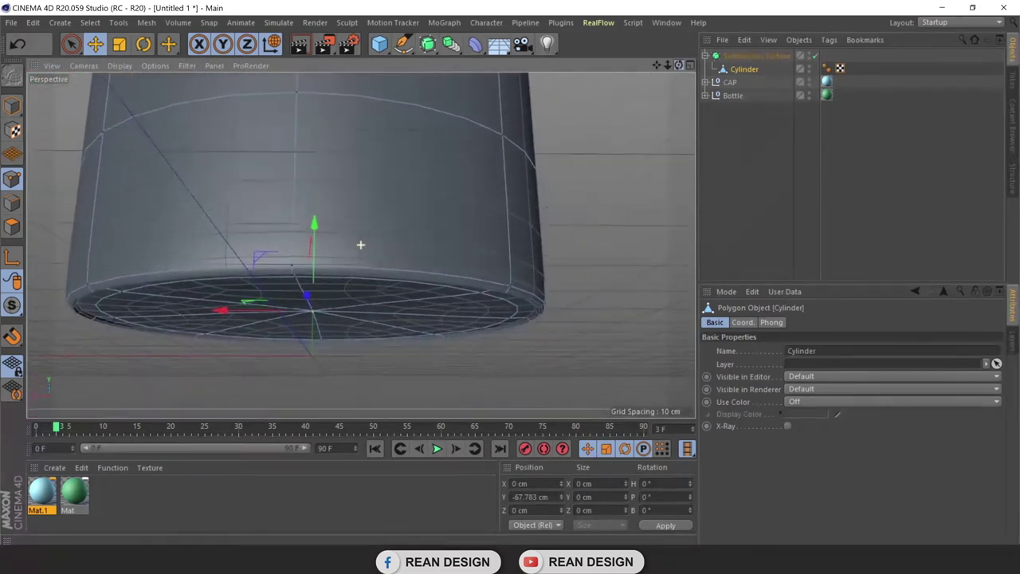
scroll(360, 244, down, 3)
drag(310, 191, 310, 188)
alt+drag(344, 241, 361, 246)
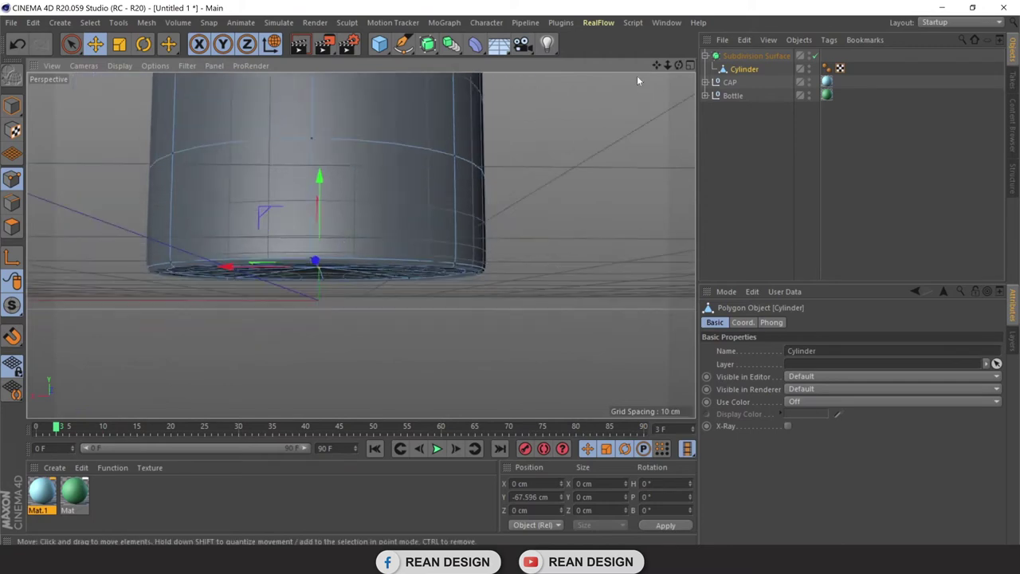
Deselect the cylinder and step back to a wider camera view of both bottles
key(ctrl+shift+z)
key(ctrl+shift+z)
key(ctrl+shift+z)
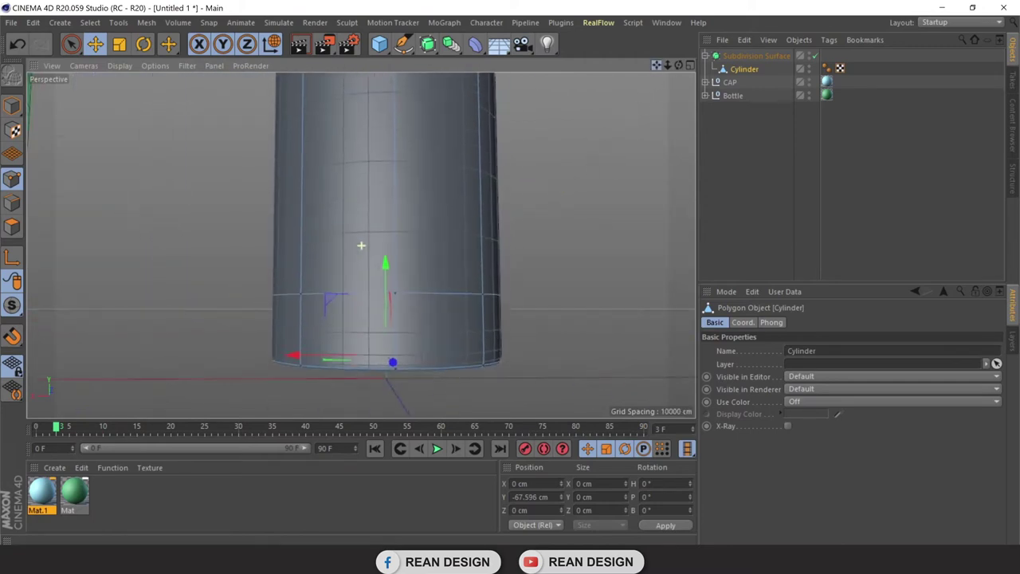
key(ctrl+shift+z)
click(189, 192)
key(ctrl+shift+z)
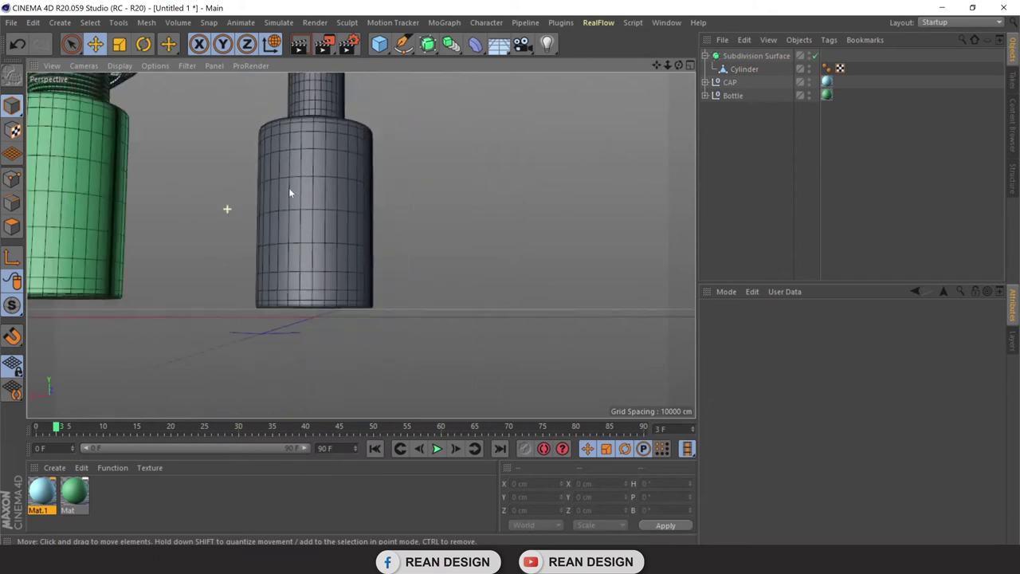
key(ctrl+shift+z)
key(ctrl+shift+z)
key(ctrl+shift+z)
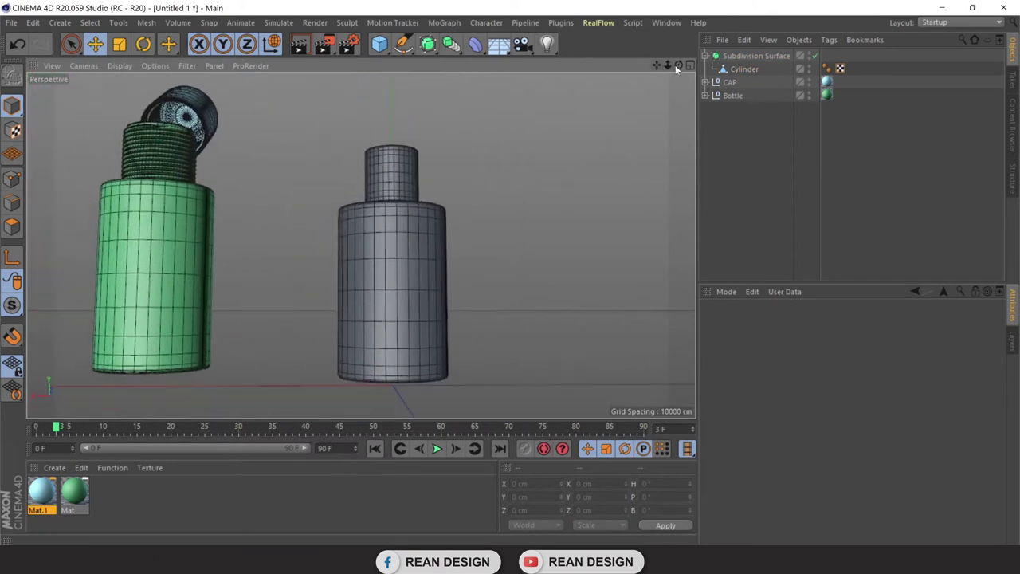
key(ctrl+shift+z)
key(ctrl+shift+z)
key(ctrl+shift+z)
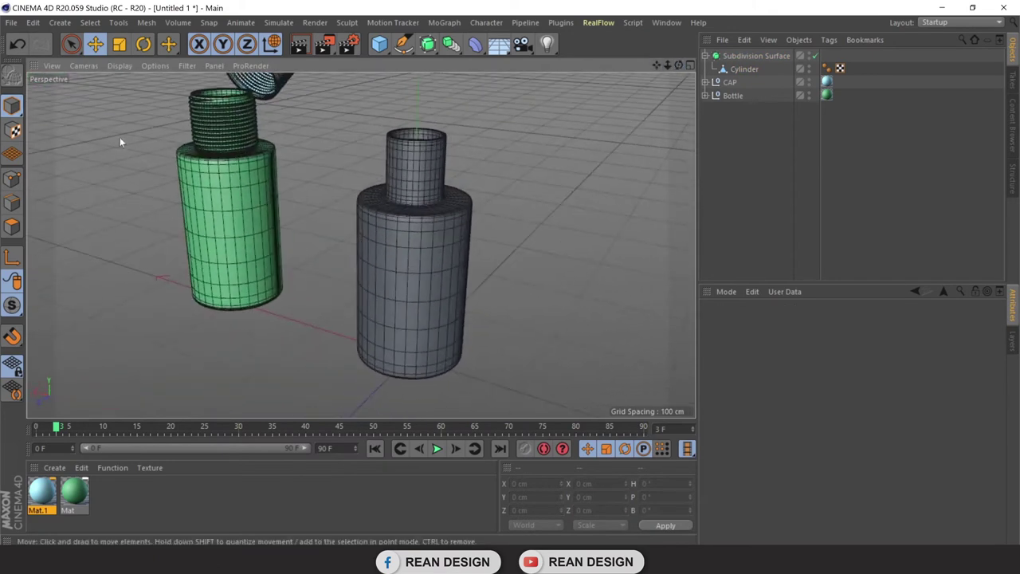
key(ctrl+shift+z)
Switch the viewport to Gouraud Shading without wireframe lines
click(118, 65)
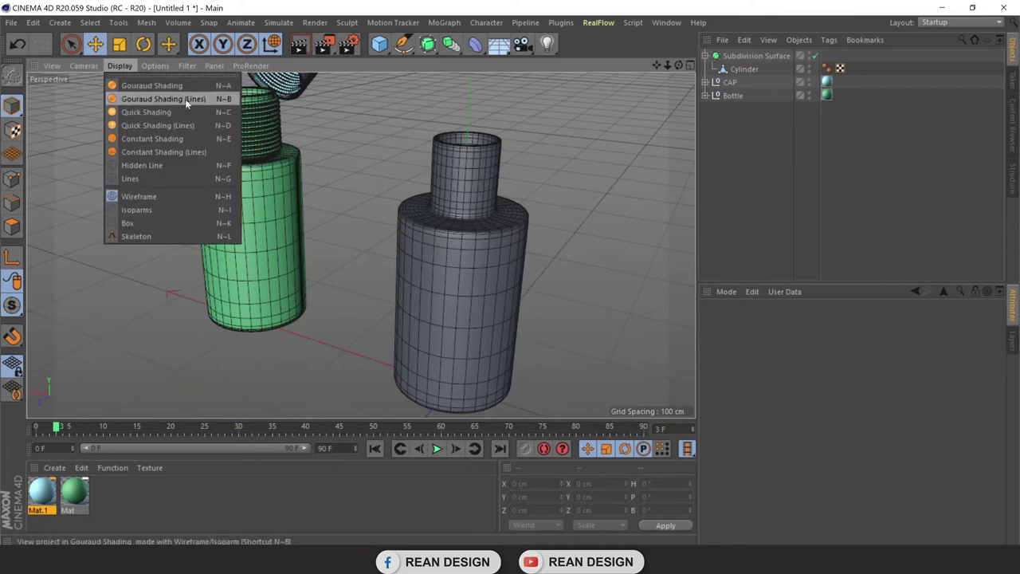
click(161, 86)
scroll(257, 138, up, 3)
scroll(257, 138, up, 3)
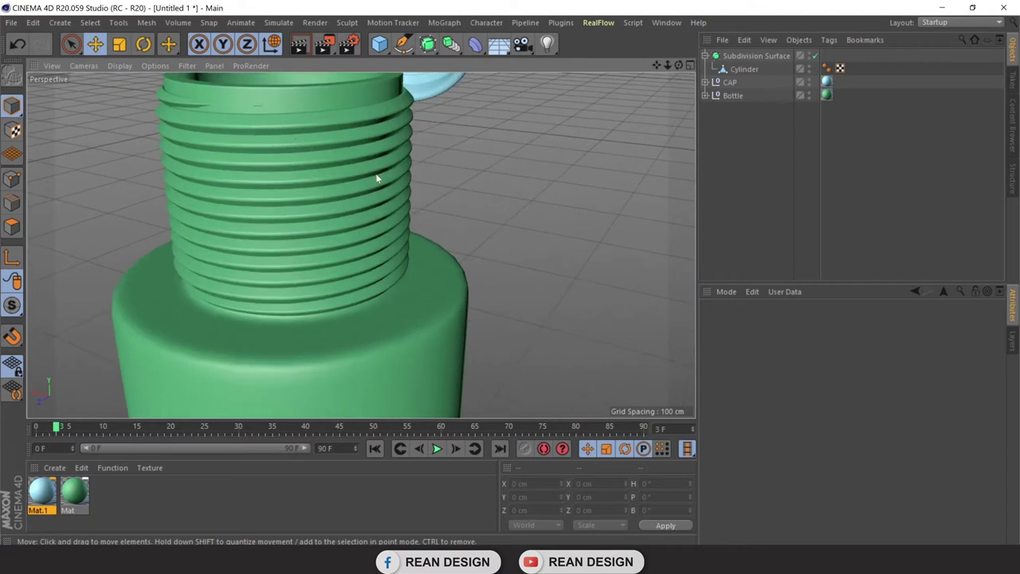
scroll(377, 178, down, 3)
scroll(375, 177, up, 2)
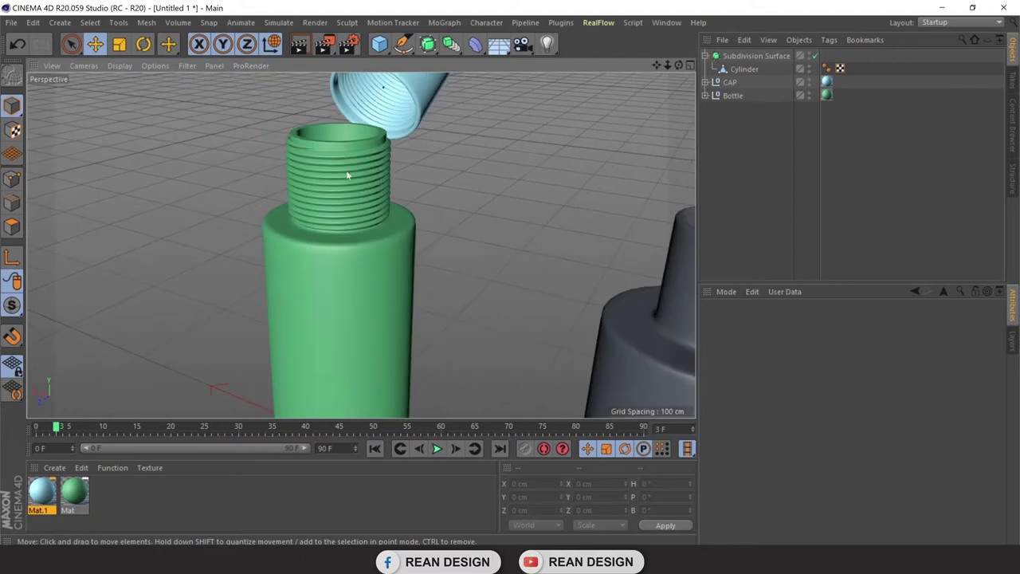
scroll(346, 170, up, 2)
Reframe the view on both bottles and bring up the spline primitive palette
alt+middle_drag(651, 75, 359, 244)
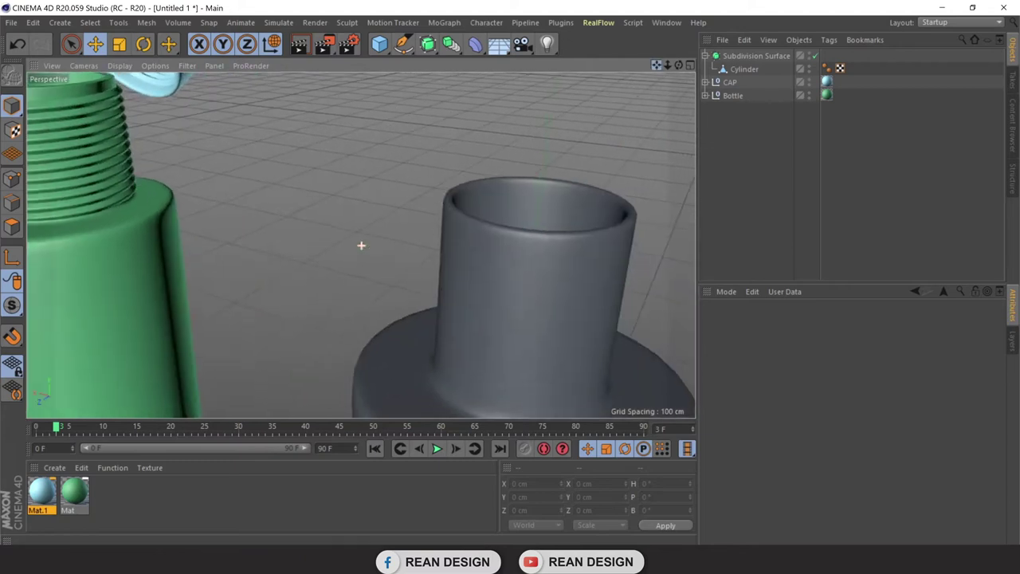
scroll(581, 121, down, 3)
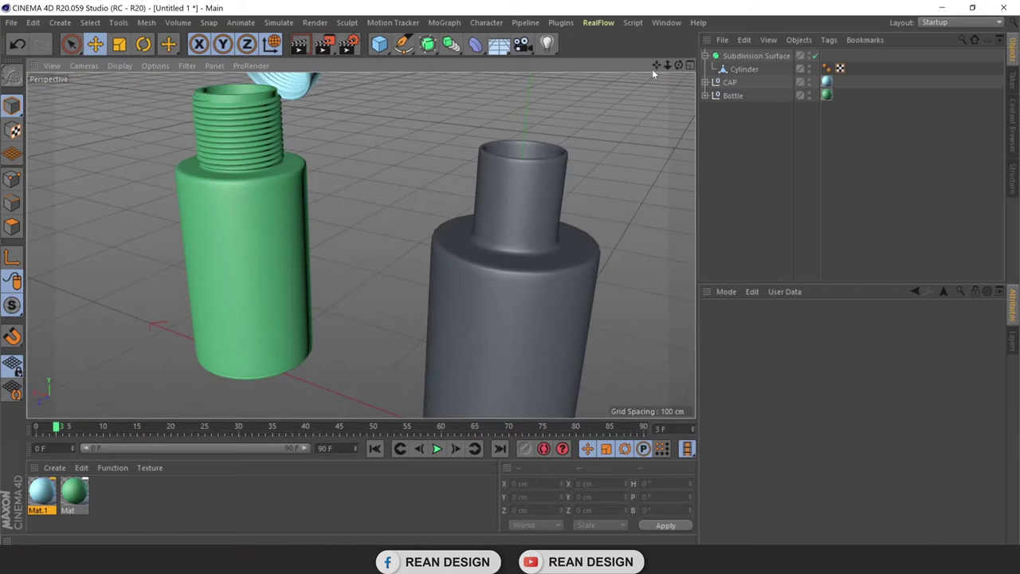
drag(656, 65, 361, 245)
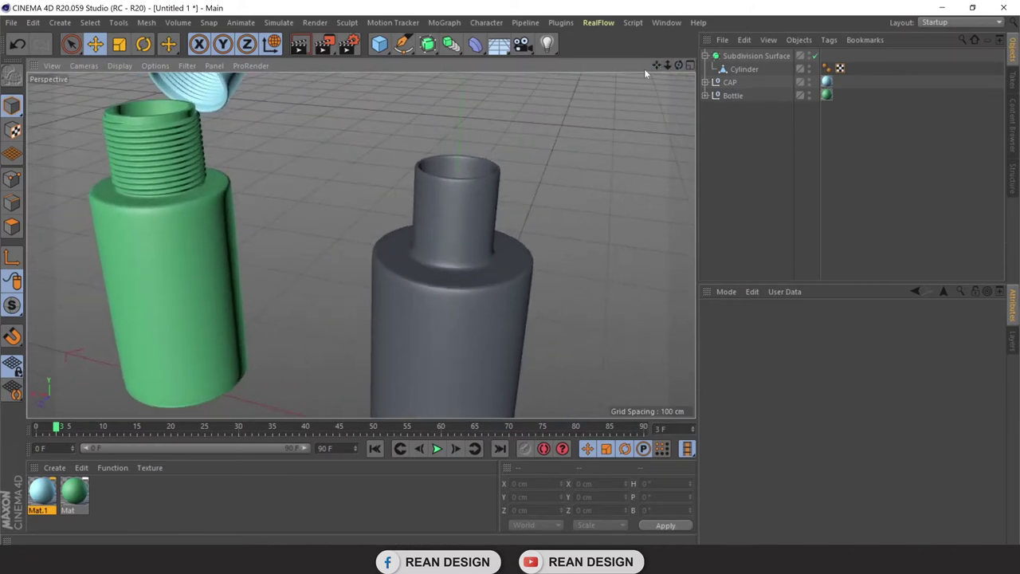
mouse_move(405, 50)
mouse_down()
mouse_move(474, 75)
mouse_move(534, 118)
mouse_up()
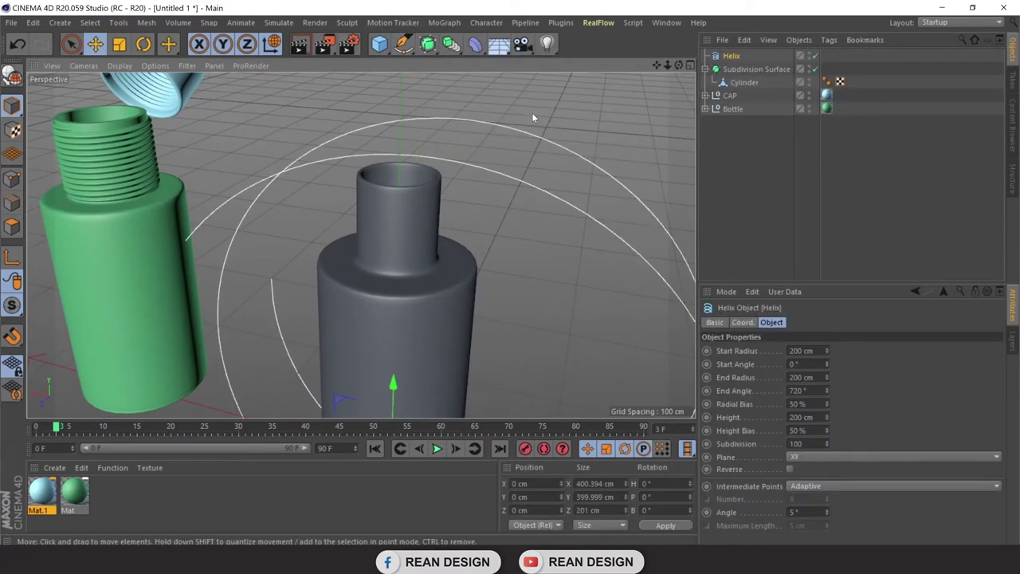
Lay the Helix in the XZ plane, shrink its start radius and move it to the neck
click(830, 459)
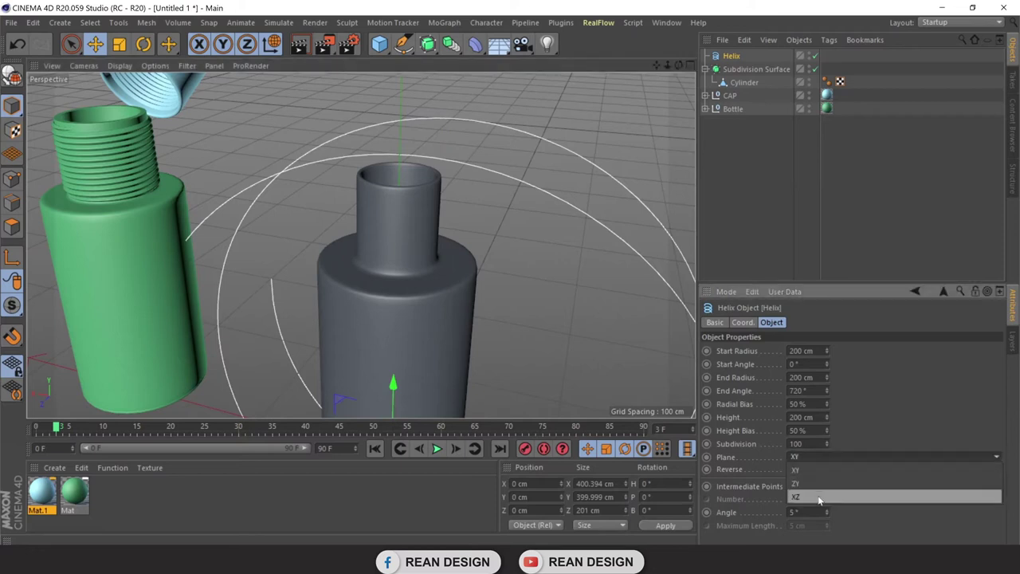
click(821, 496)
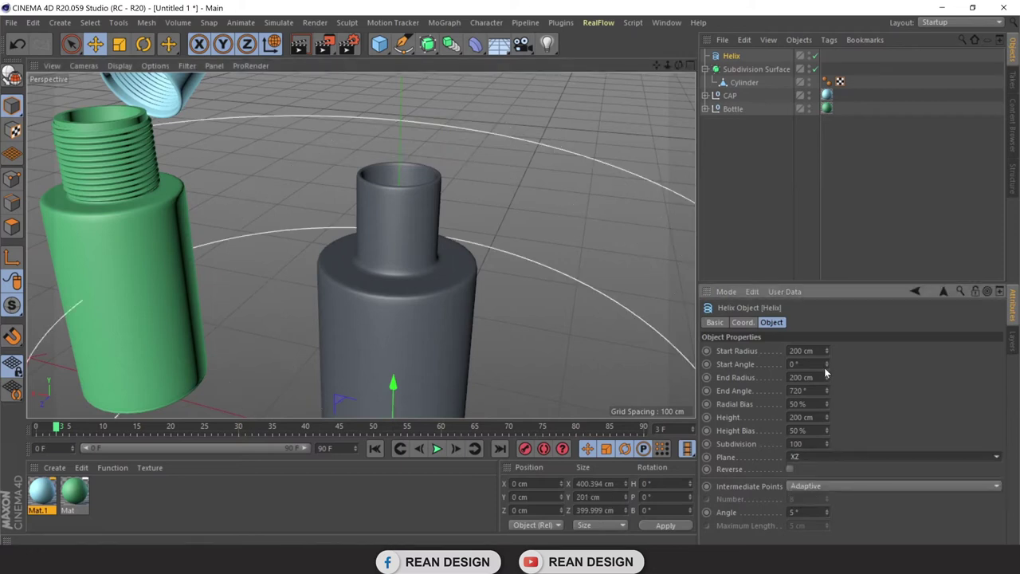
drag(828, 351, 778, 351)
mouse_move(391, 388)
mouse_down()
mouse_move(437, 146)
mouse_move(454, 173)
mouse_up()
drag(827, 350, 790, 351)
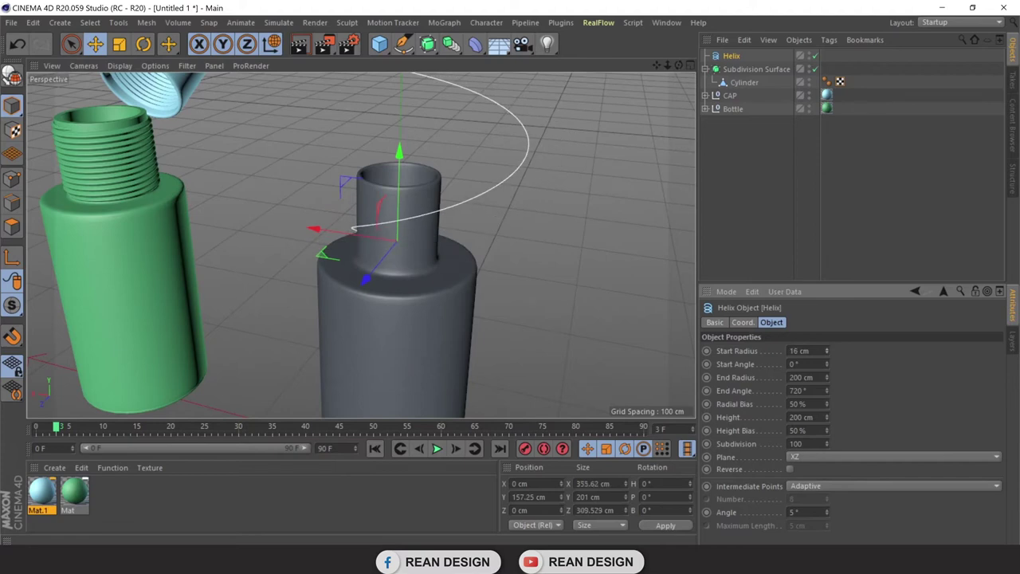
Set the Helix End Radius to 16 cm and bring its Height down
drag(825, 380, 797, 379)
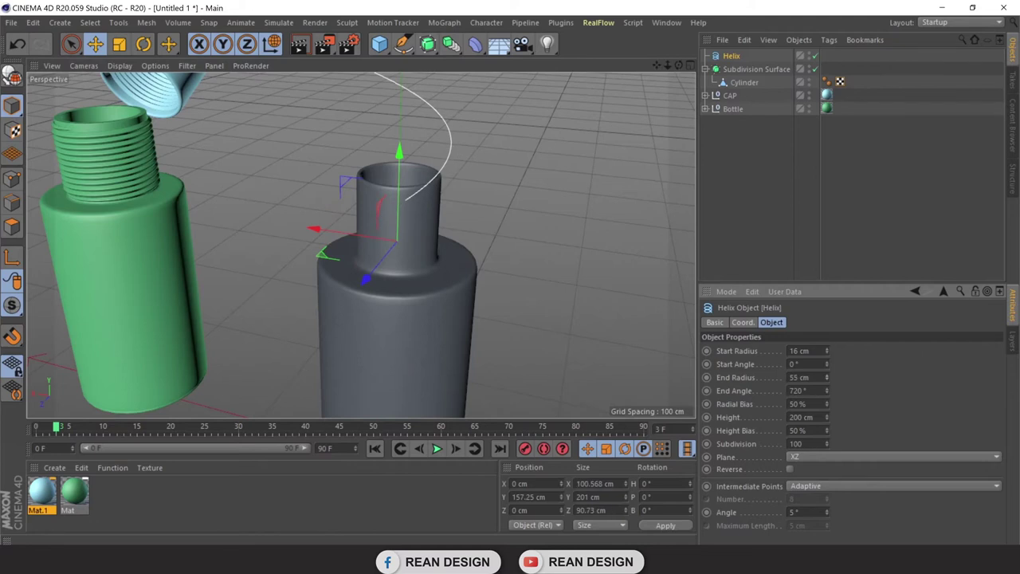
double_click(799, 377)
text(16)
key(Return)
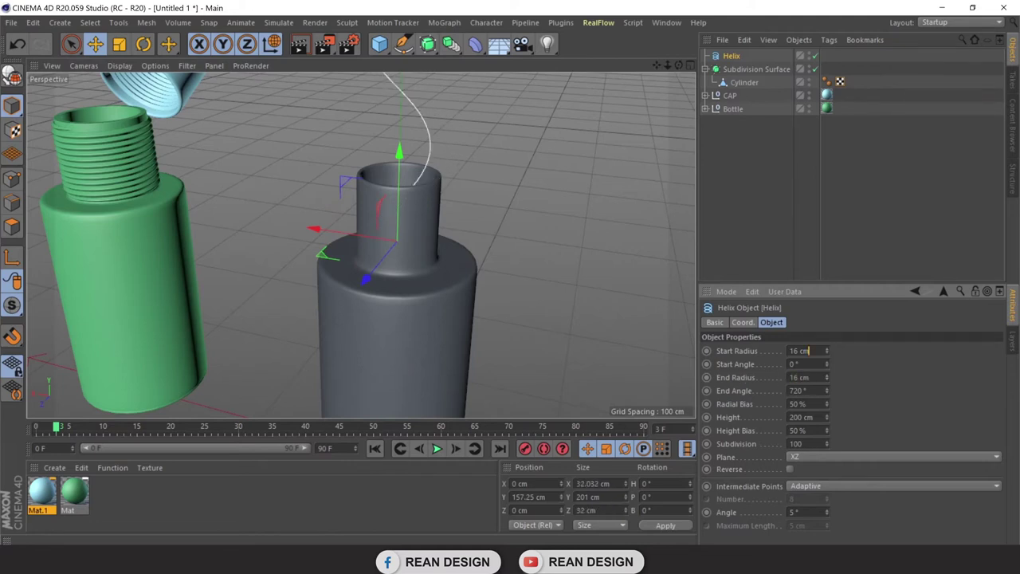
mouse_move(827, 417)
mouse_down()
mouse_move(797, 417)
mouse_move(821, 417)
mouse_up()
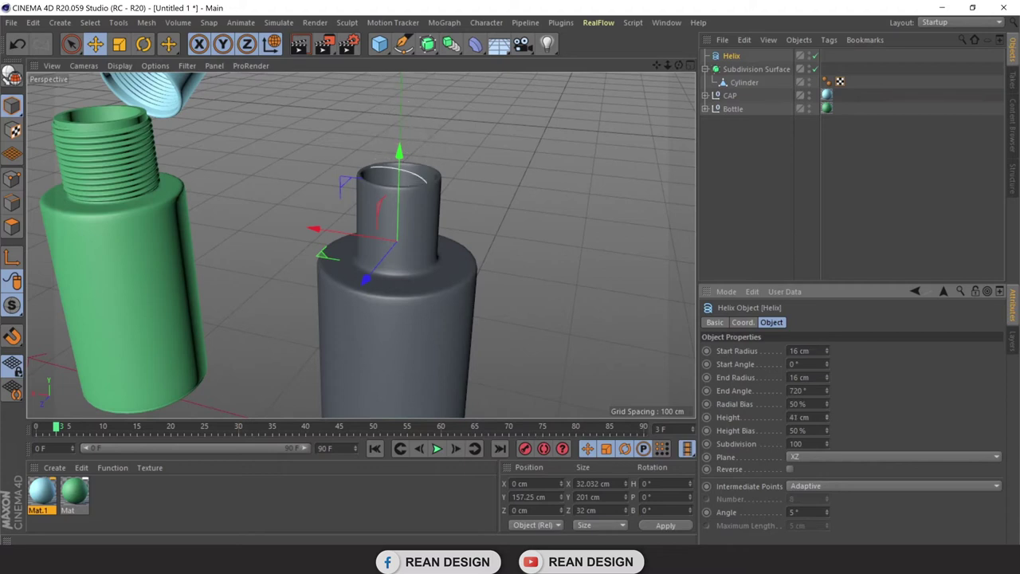
double_click(798, 417)
Set the Helix Height to 50 cm
text(50)
click(800, 351)
mouse_move(678, 67)
mouse_down()
mouse_move(361, 245)
mouse_move(504, 186)
mouse_up()
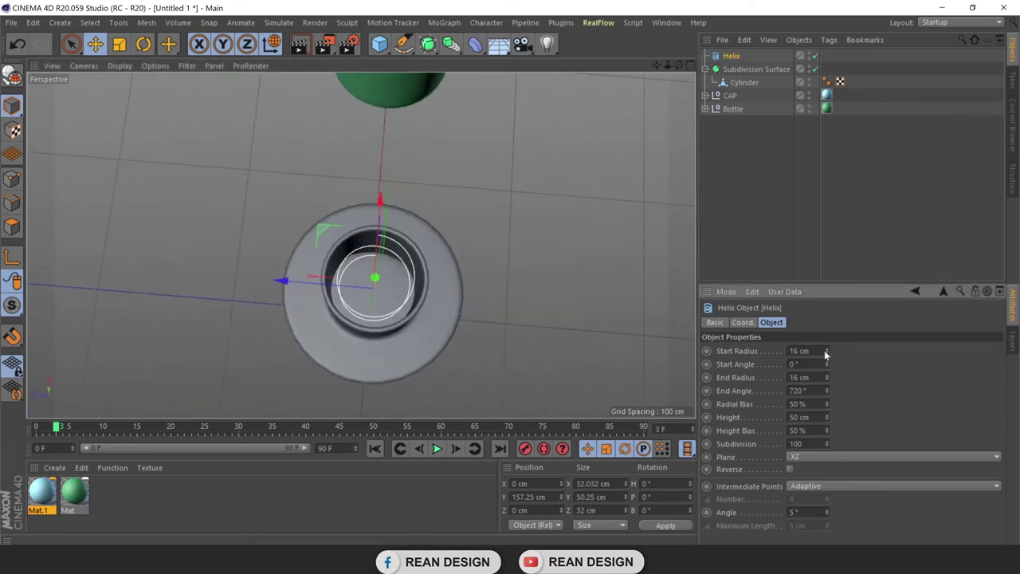
Widen the Helix Start and End Radius to 30 cm and switch to the four-viewport layout
drag(826, 354, 826, 335)
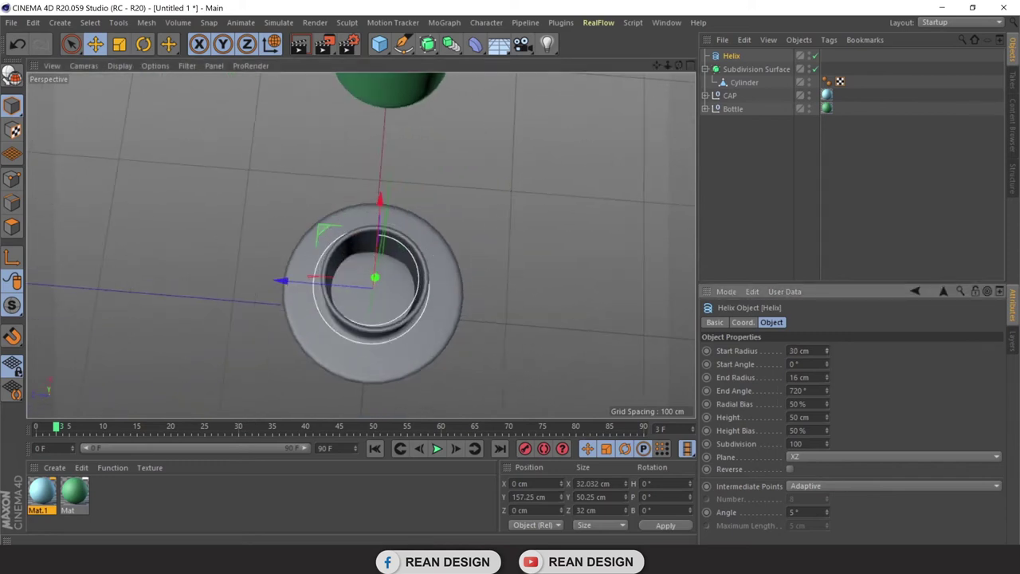
double_click(801, 377)
text(30)
key(Return)
drag(677, 68, 678, 104)
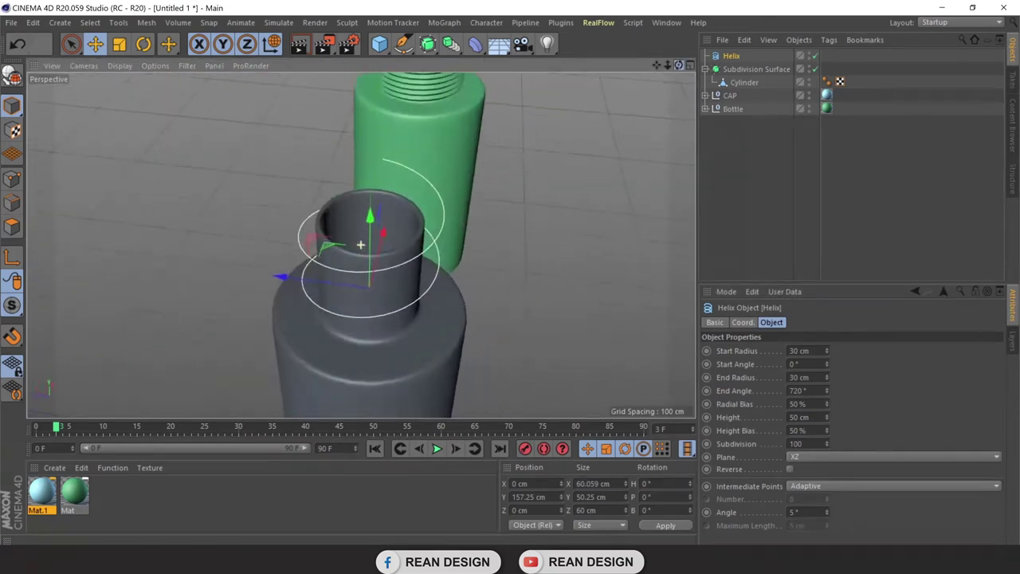
drag(678, 66, 677, 88)
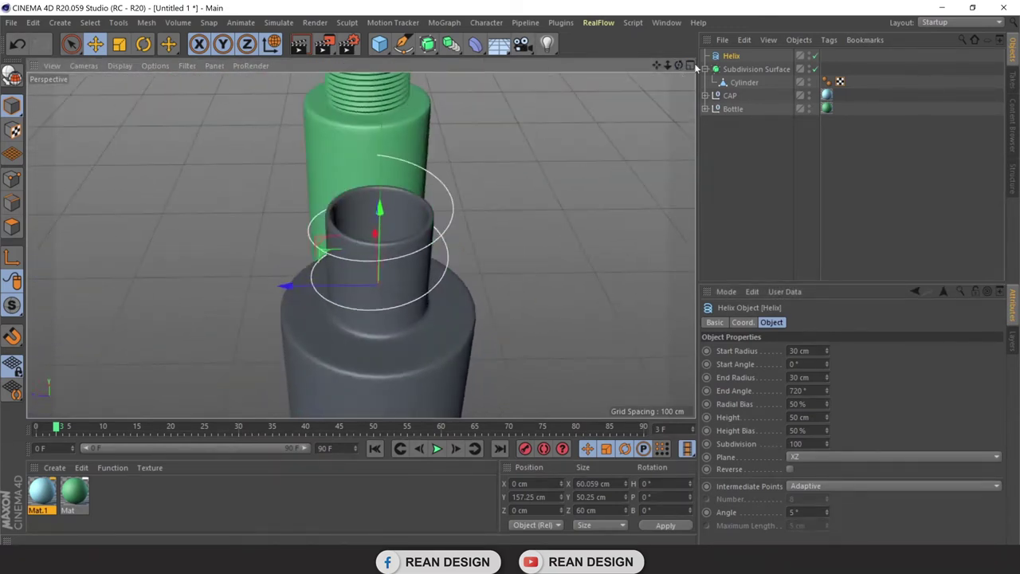
click(691, 64)
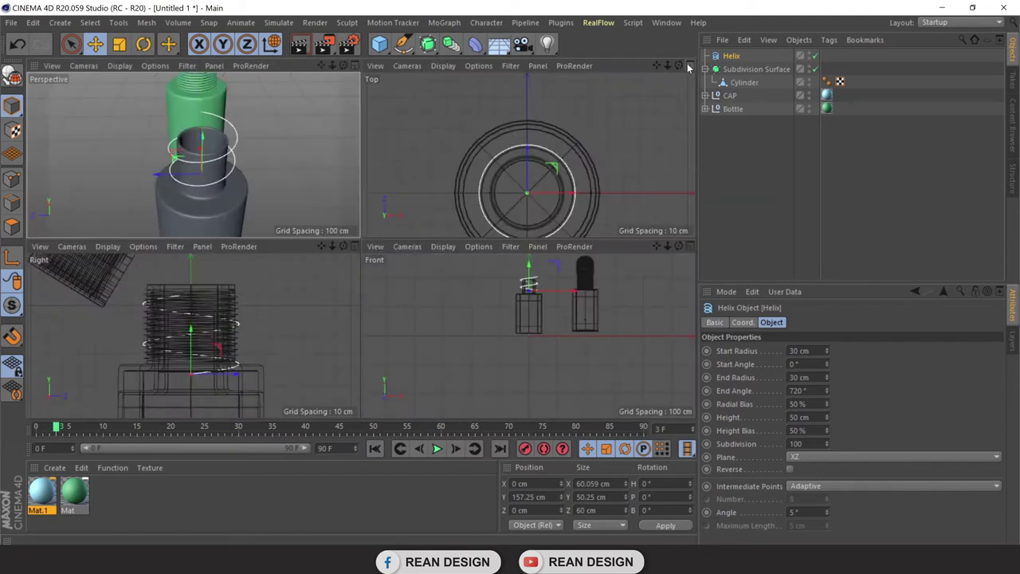
In a maximized Top view, reduce Helix Start and End Radius to 24 cm, then return to Perspective
click(691, 65)
drag(656, 65, 692, 28)
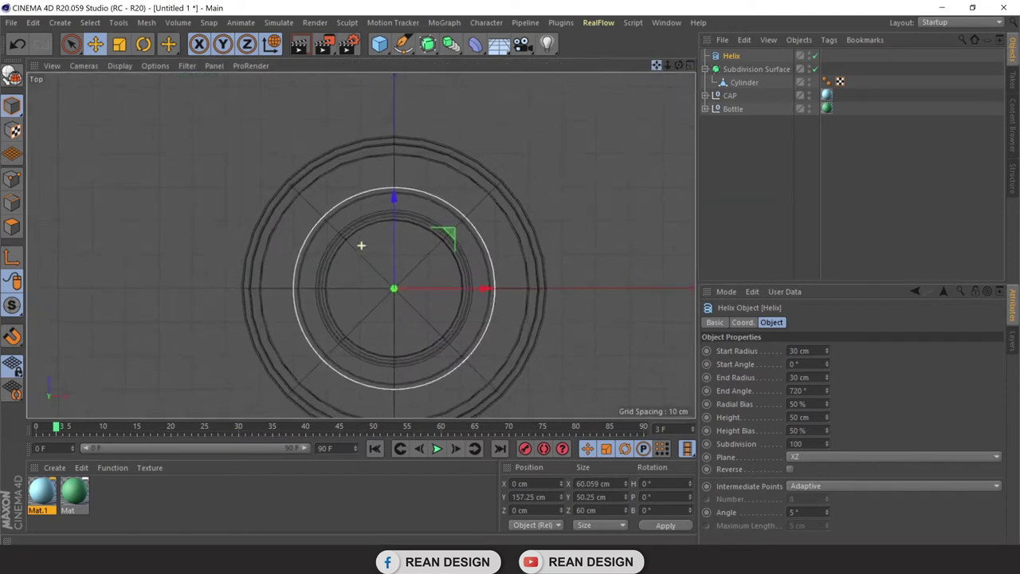
drag(826, 352, 827, 367)
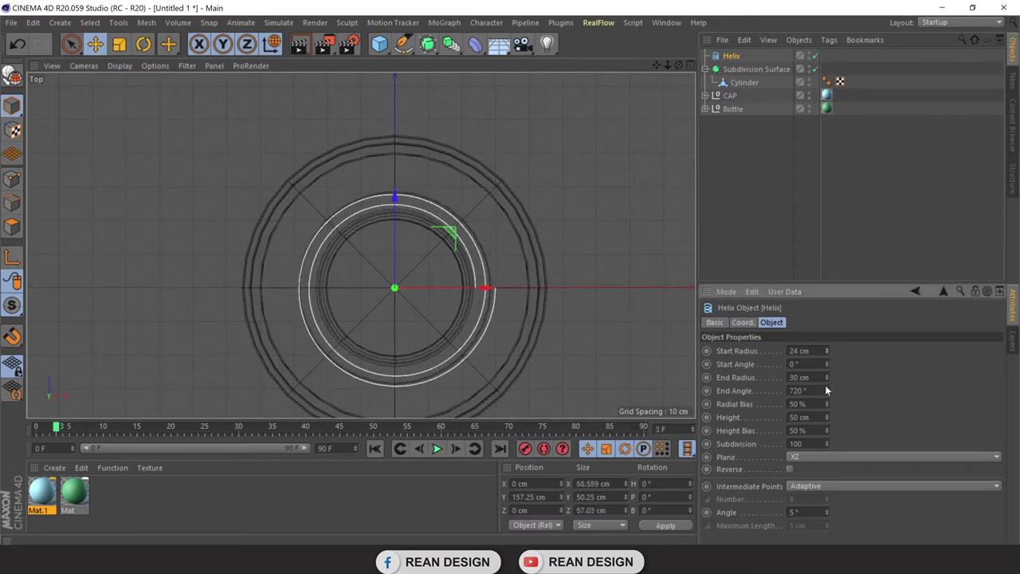
drag(827, 381, 827, 380)
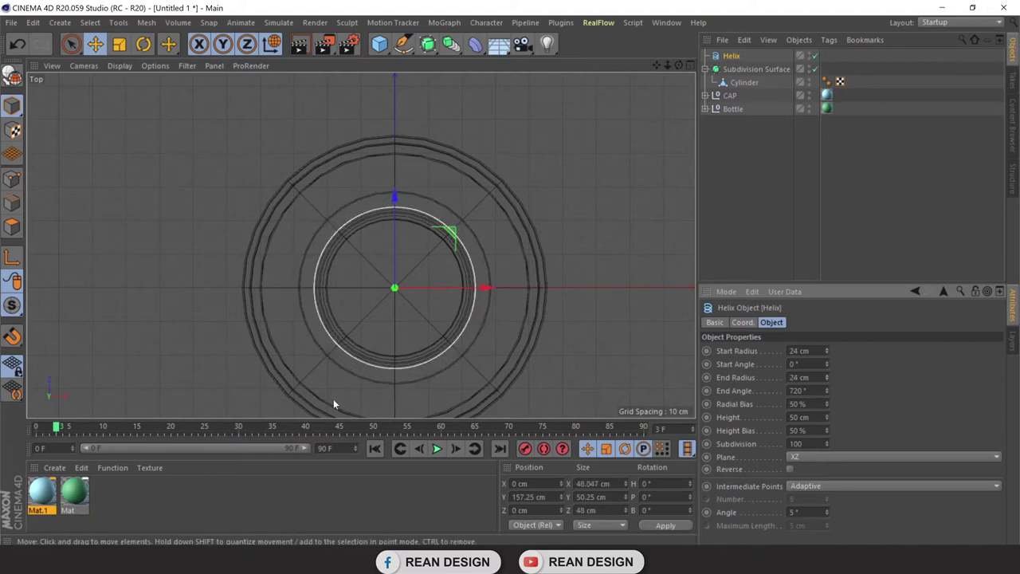
click(689, 67)
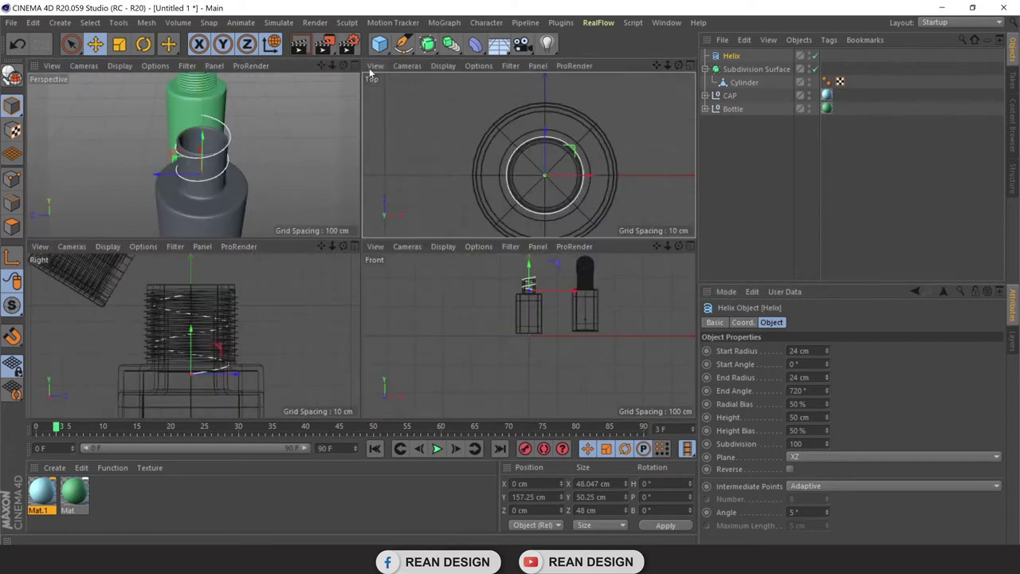
click(355, 66)
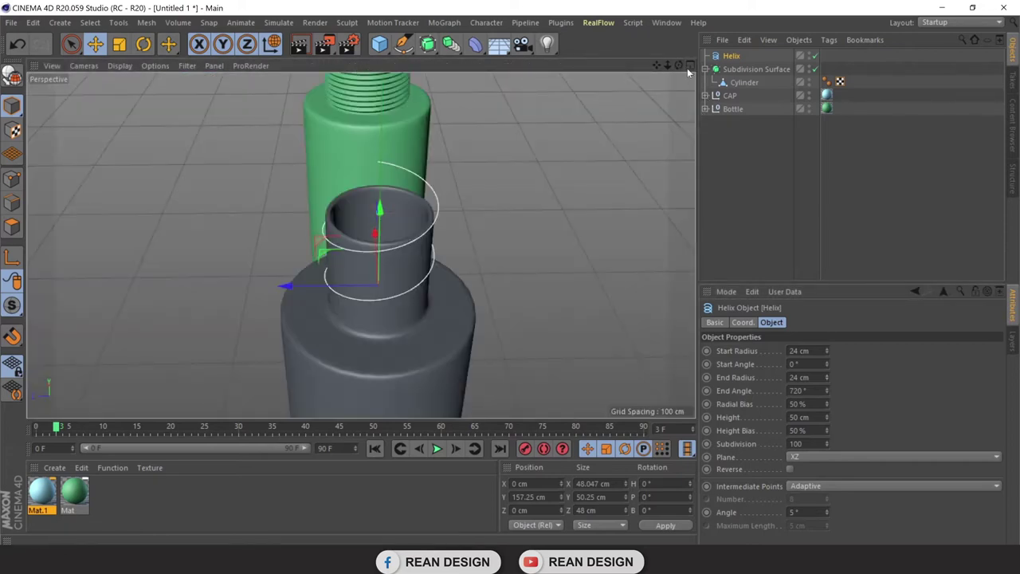
Lower the Helix slightly on the neck and raise its End Angle to 4194°
drag(678, 63, 628, 104)
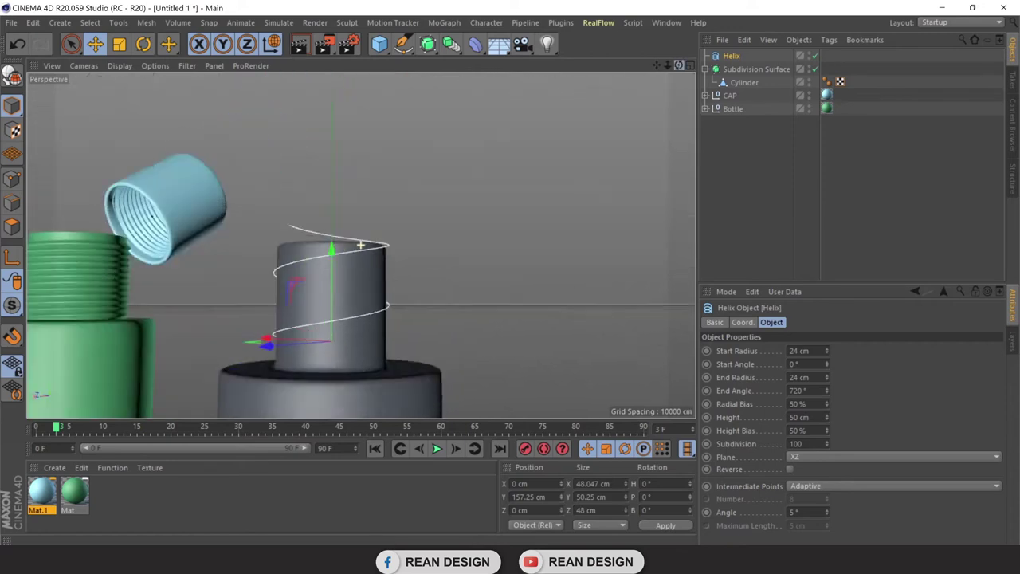
mouse_move(313, 247)
mouse_down()
mouse_move(317, 261)
mouse_move(403, 313)
mouse_move(394, 292)
mouse_up()
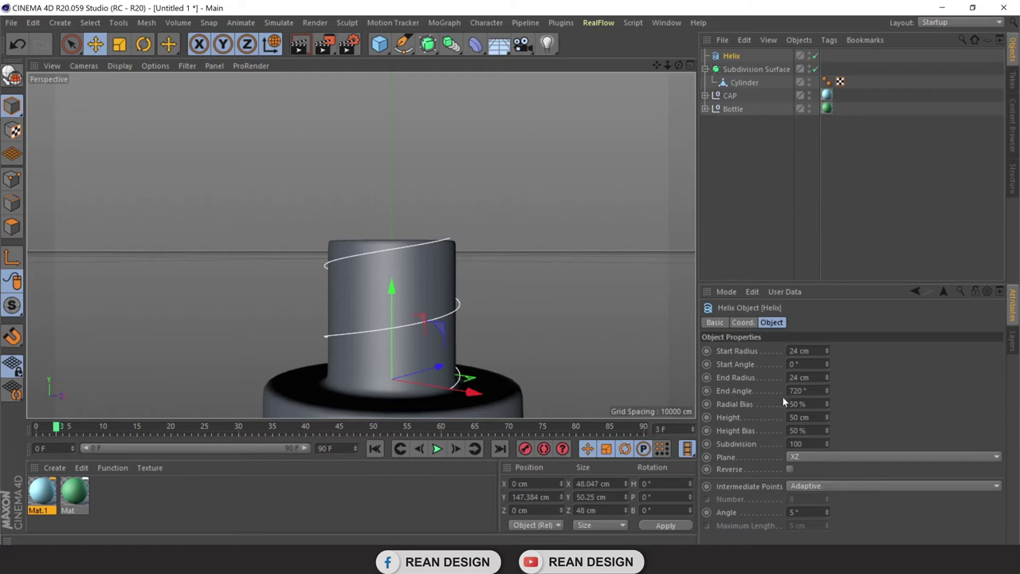
drag(827, 389, 827, 239)
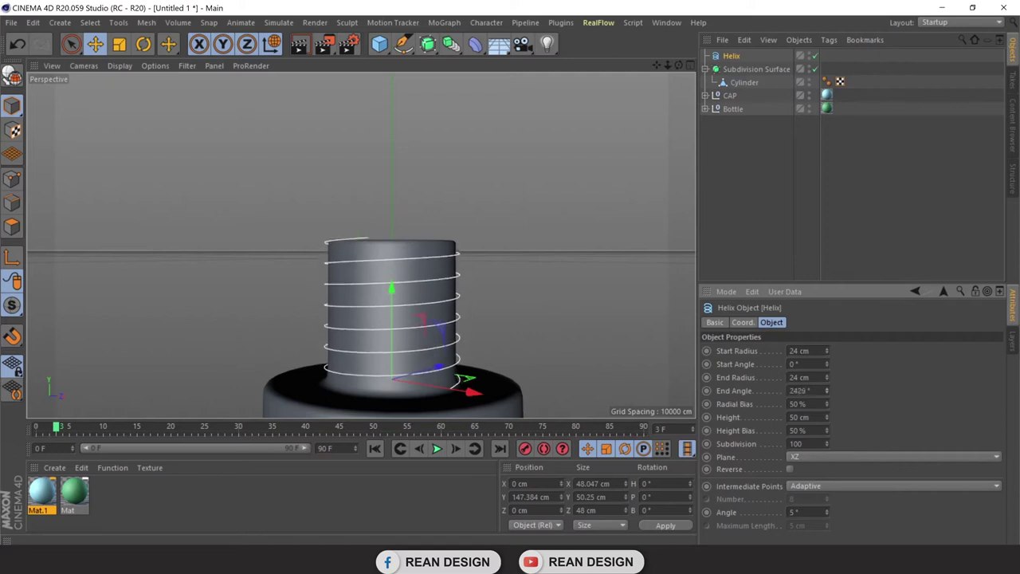
drag(828, 390, 843, 426)
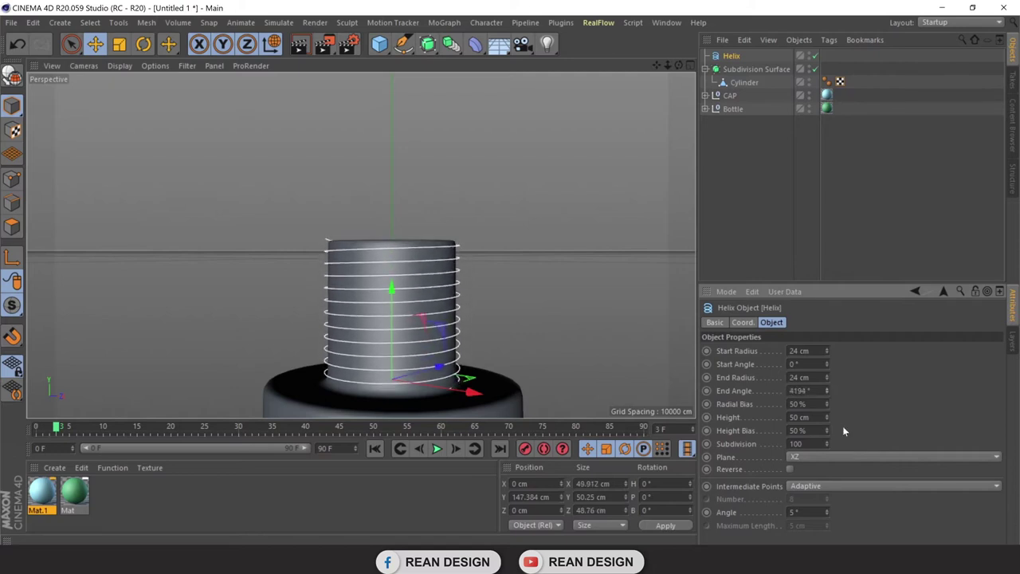
click(541, 203)
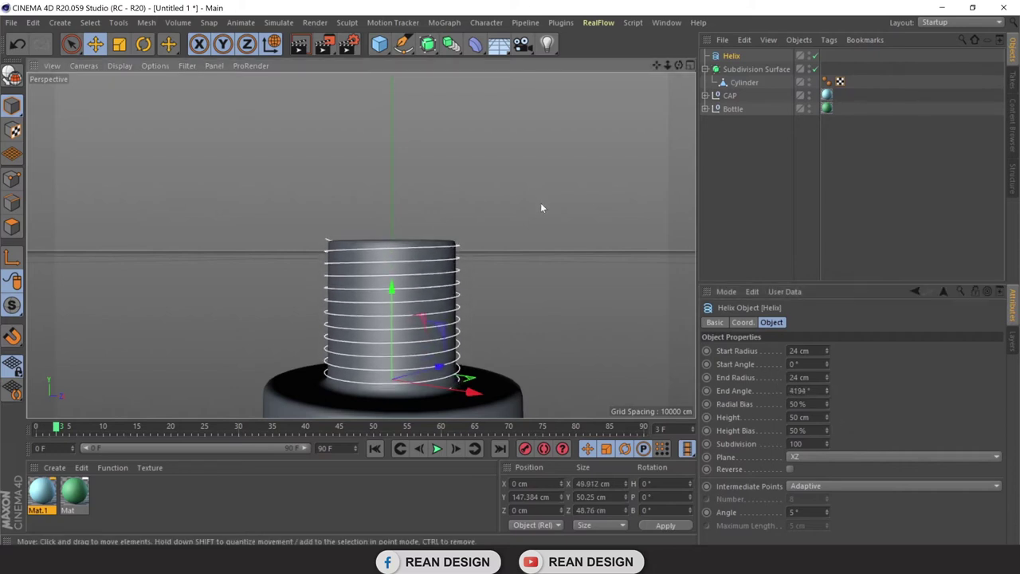
Orbit and zoom to compare the grey neck's helix with the green bottle's threads
drag(677, 65, 637, 143)
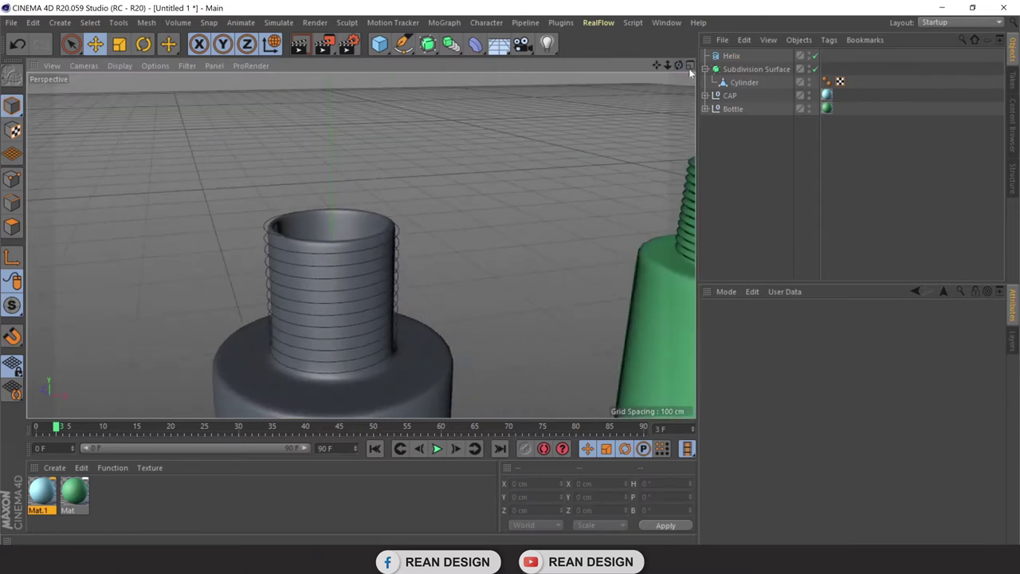
click(734, 57)
alt+drag(648, 94, 567, 143)
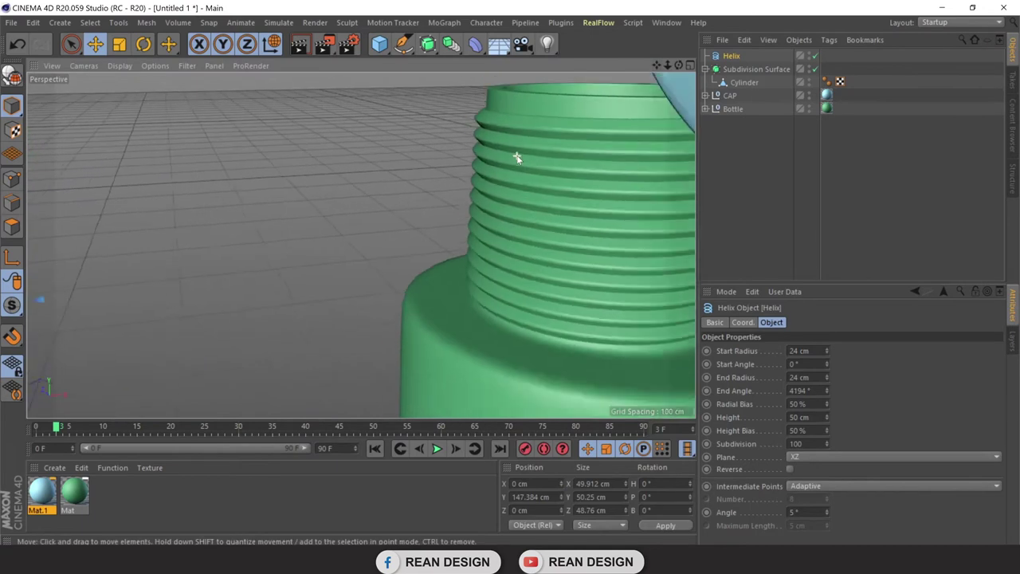
alt+drag(569, 144, 528, 137)
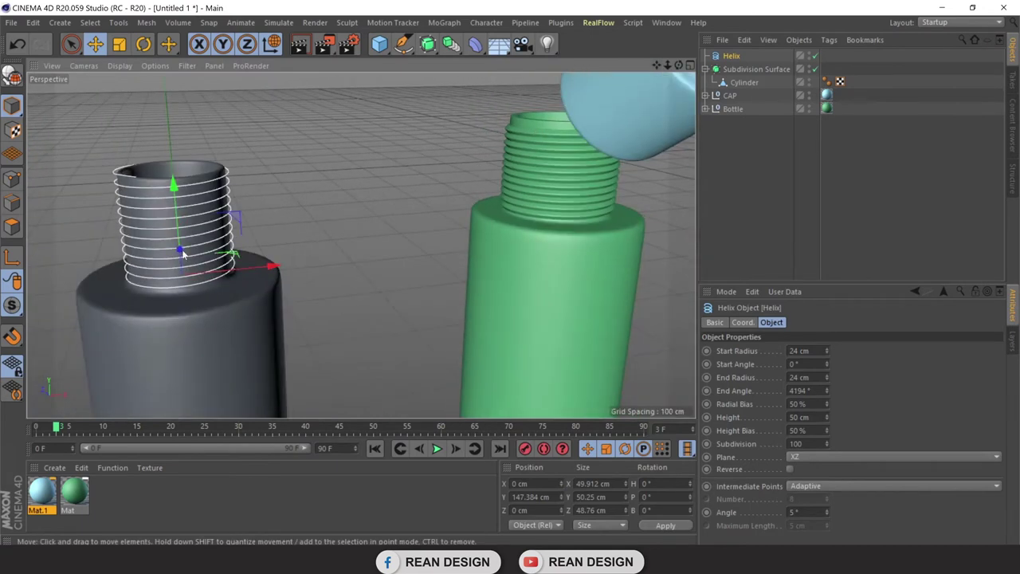
scroll(181, 250, up, 3)
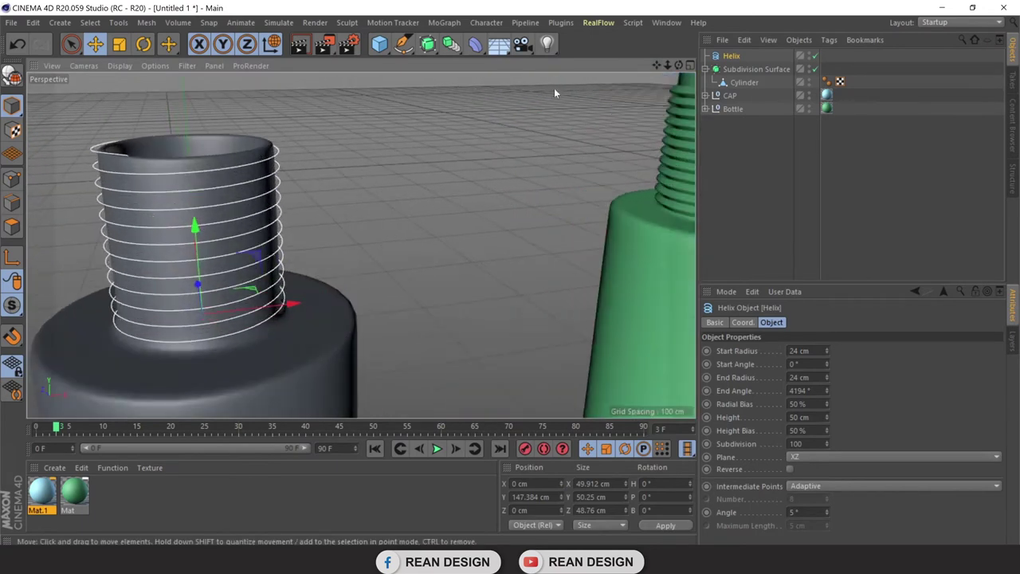
alt+drag(662, 61, 544, 147)
click(543, 153)
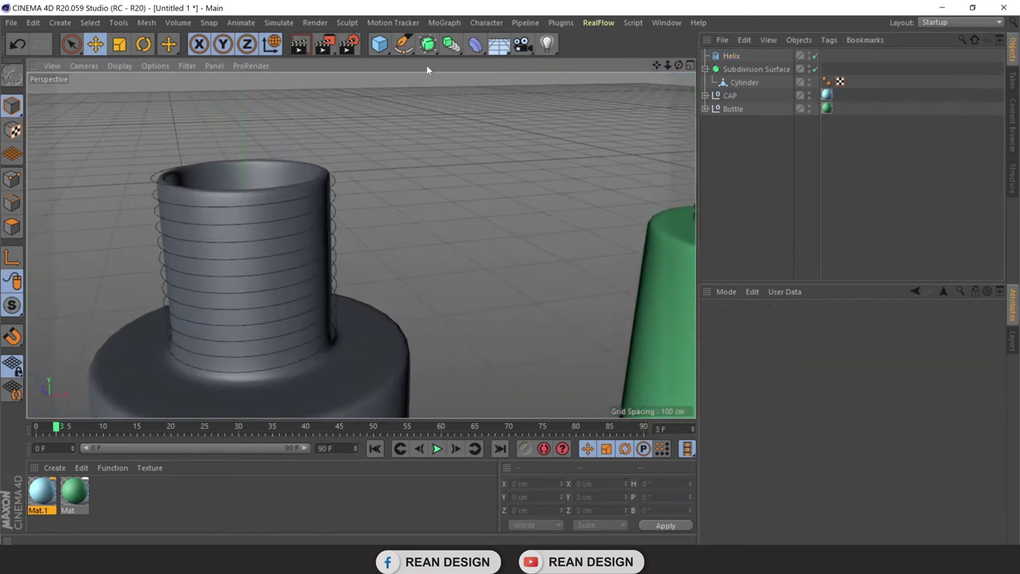
Add an n-Side spline and raise it above the bottle neck
click(406, 49)
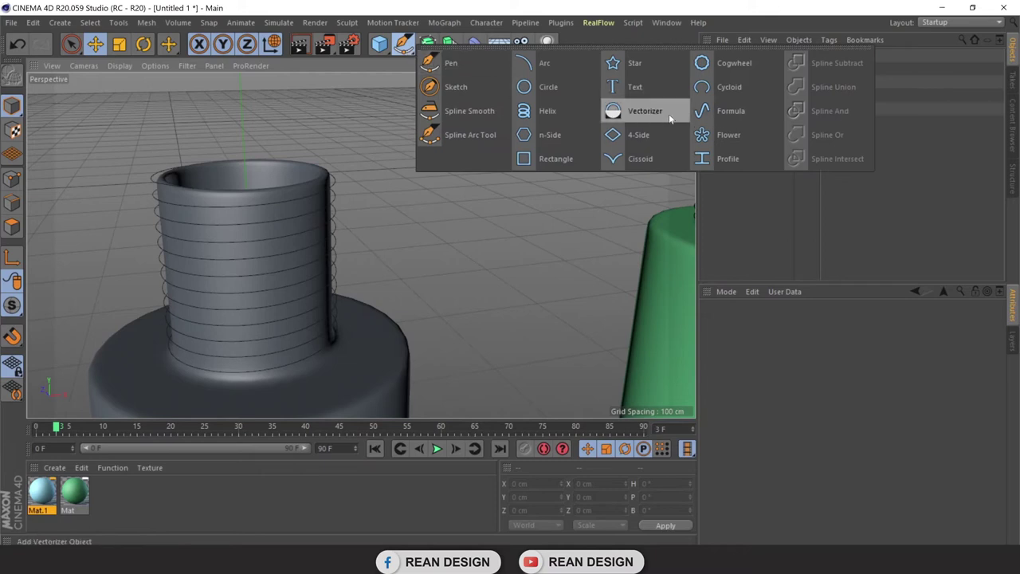
click(544, 140)
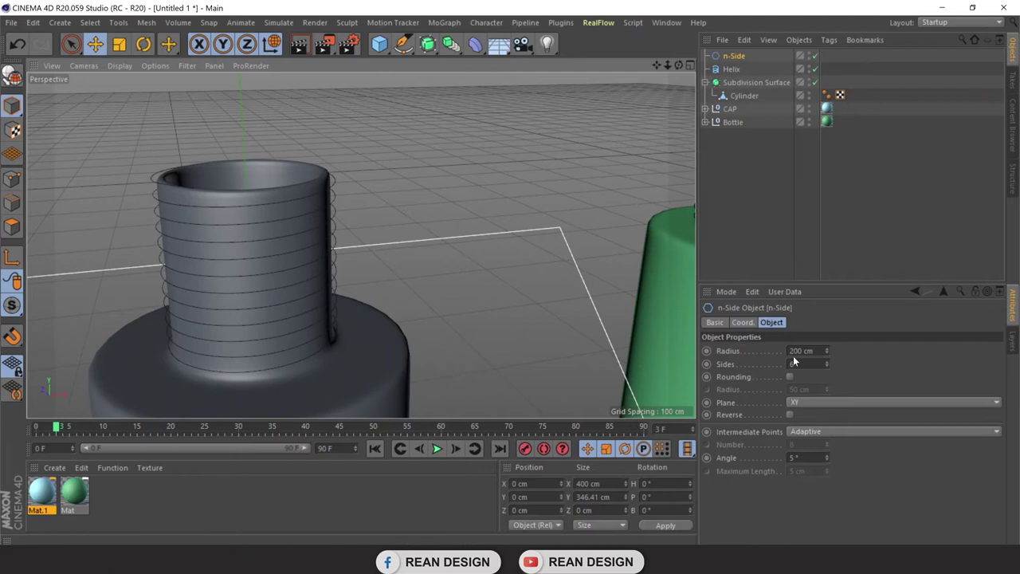
drag(826, 351, 826, 398)
scroll(465, 239, down, 3)
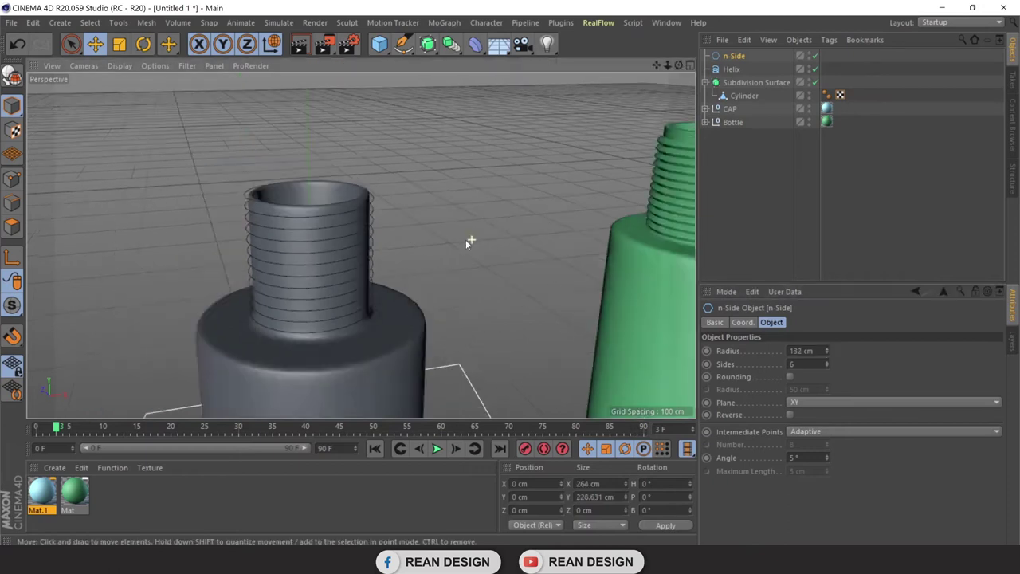
scroll(360, 347, down, 3)
scroll(360, 347, down, 1)
drag(363, 371, 406, 143)
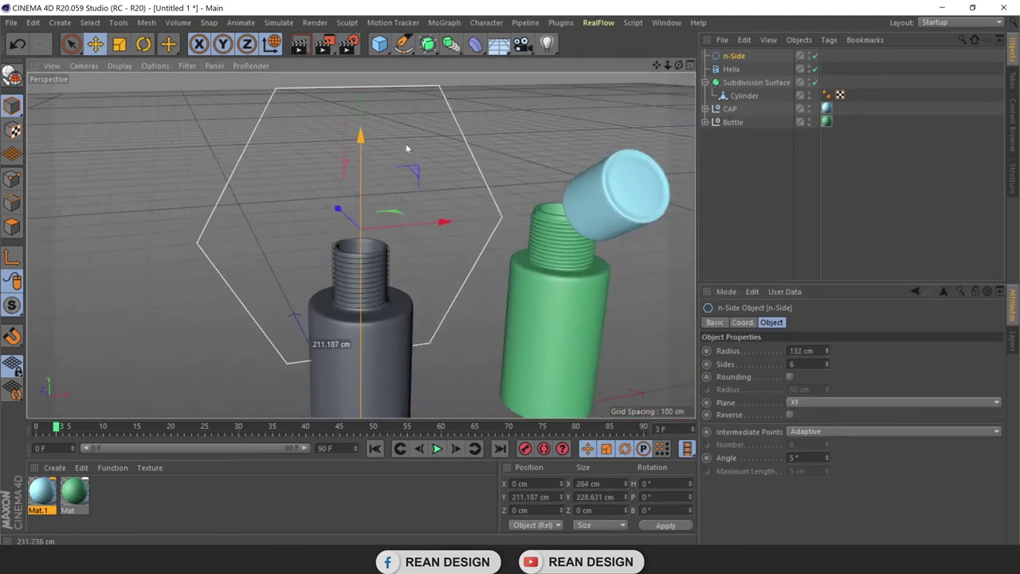
Set the n-Side radius to 4 cm
drag(827, 348, 827, 447)
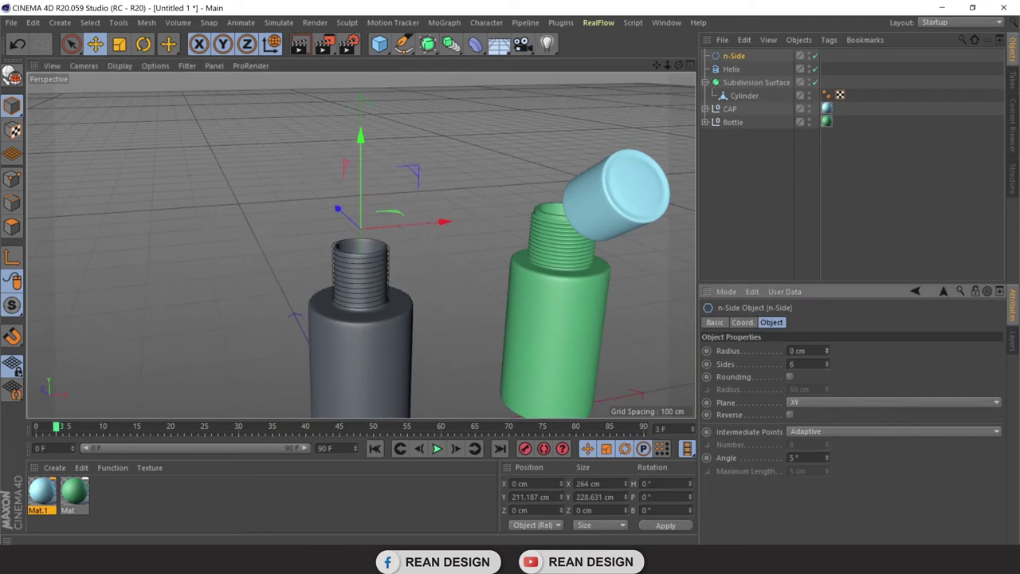
drag(827, 351, 826, 374)
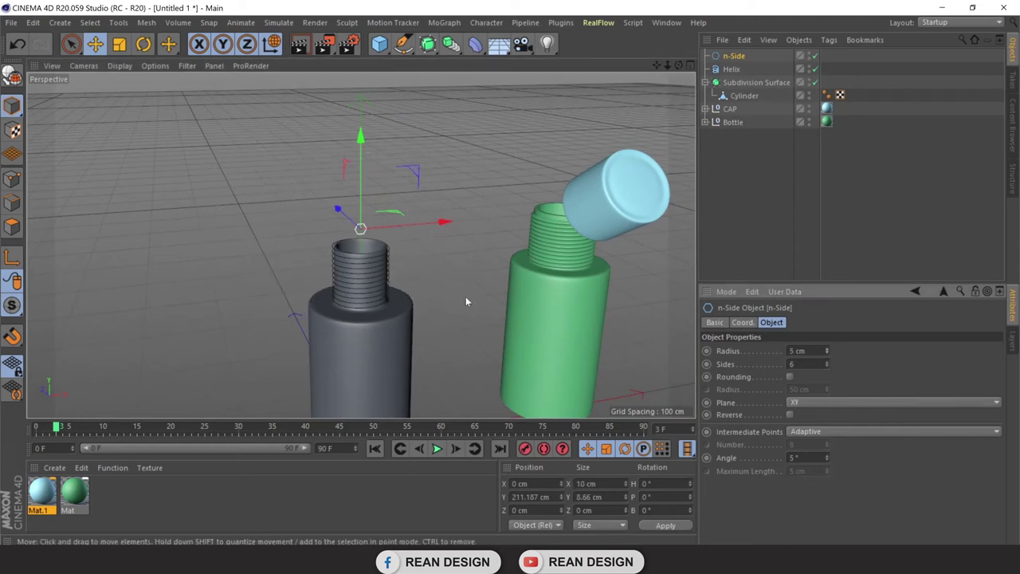
scroll(428, 245, up, 2)
scroll(429, 245, up, 2)
scroll(433, 224, down, 1)
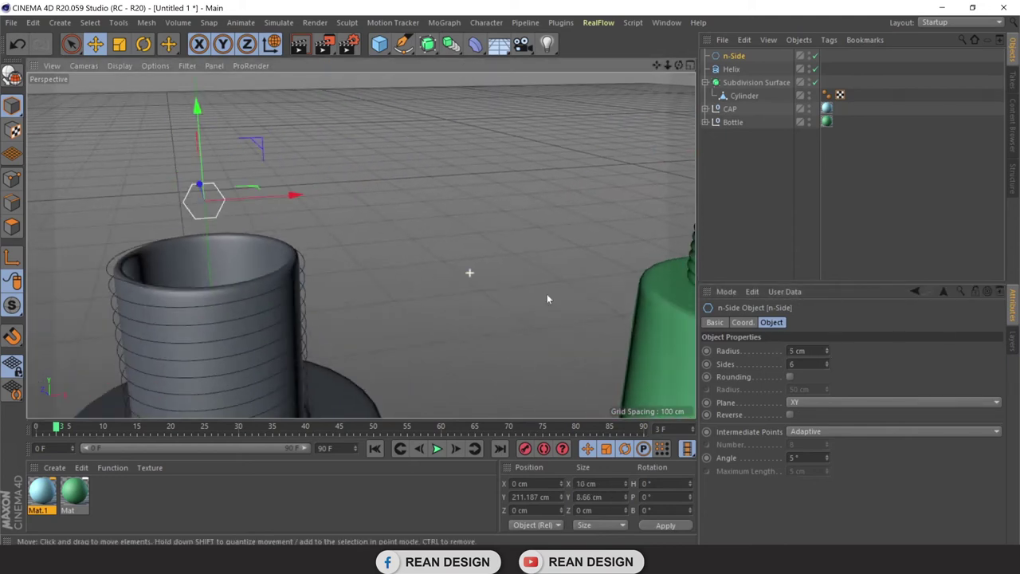
click(797, 351)
text(4)
key(Return)
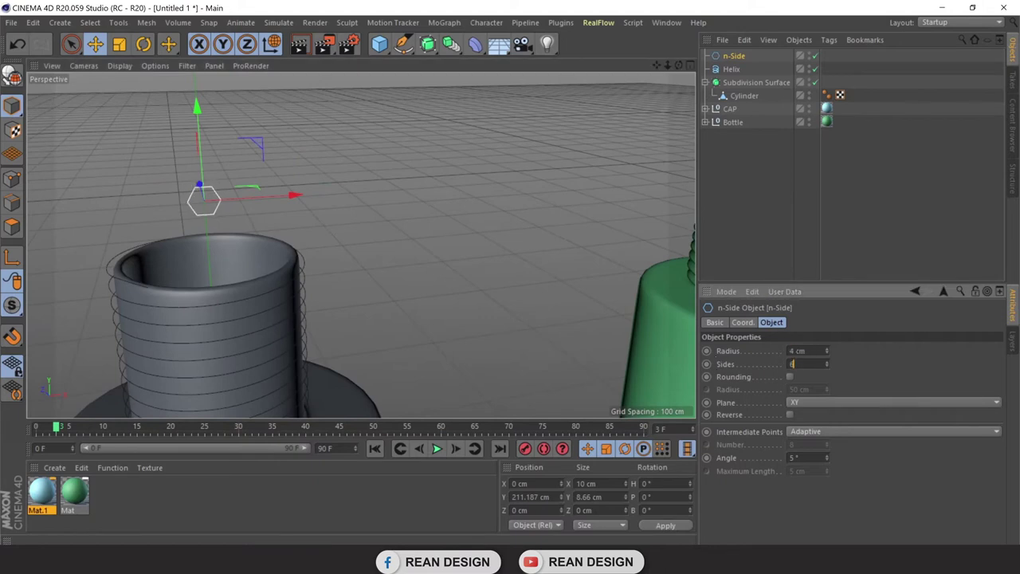
Reduce the n-Side from 6 to 4 sides, making a square profile
click(827, 365)
click(826, 365)
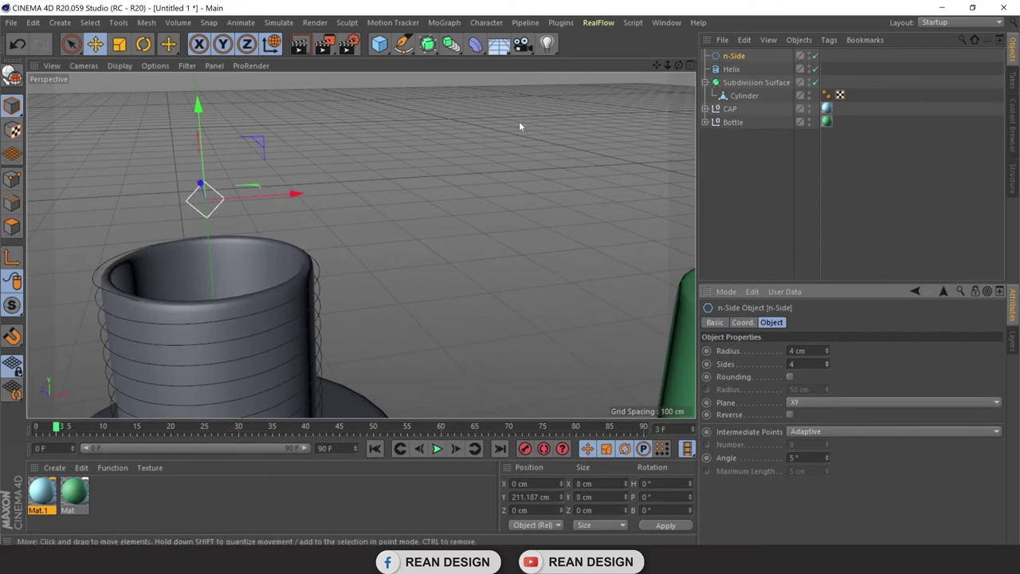
mouse_move(672, 69)
mouse_down()
mouse_move(360, 245)
mouse_move(679, 67)
mouse_up()
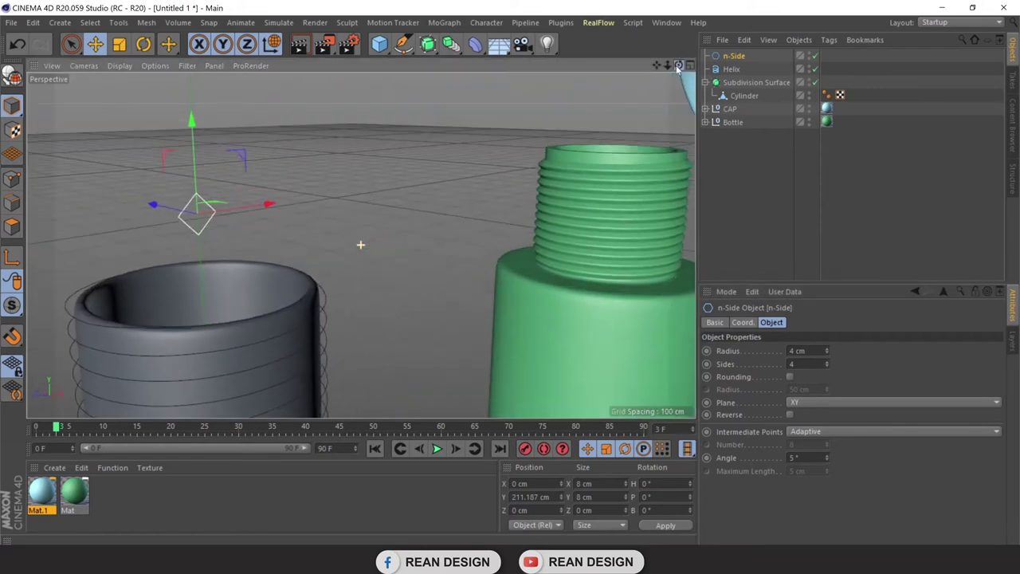
click(732, 69)
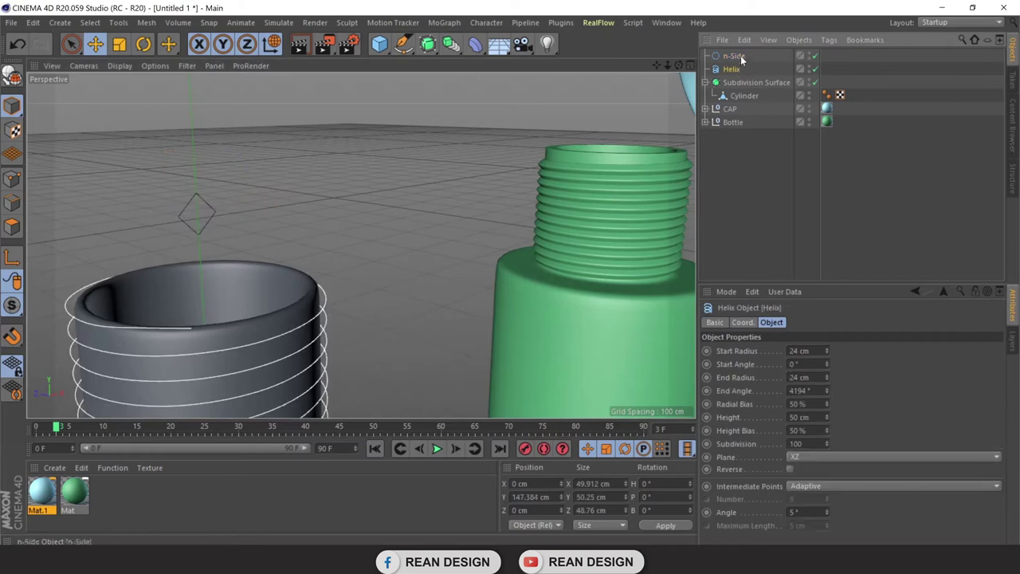
Add a Sweep and place the n-Side and Helix inside it
click(437, 54)
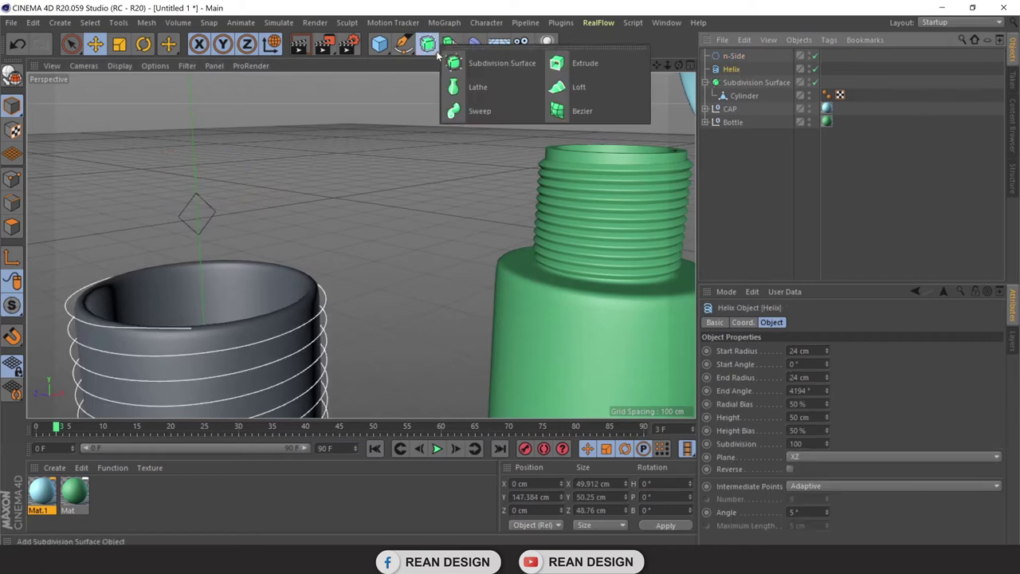
click(480, 111)
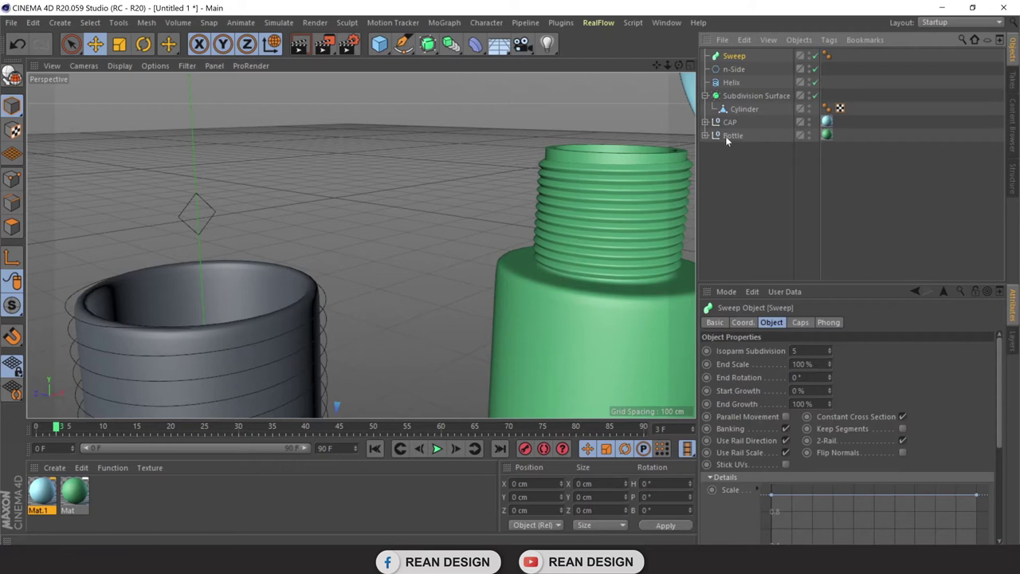
click(733, 69)
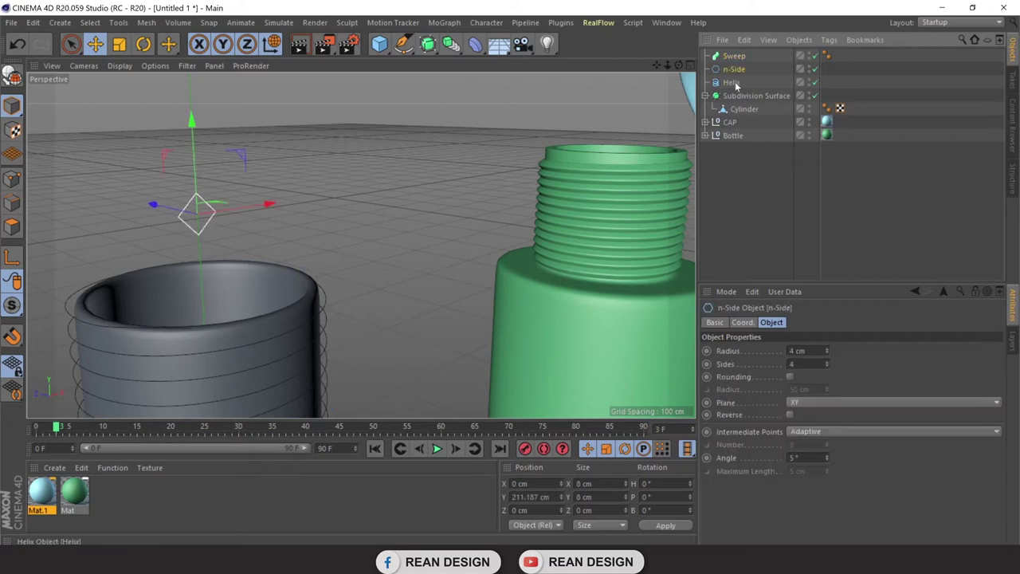
ctrl+click(734, 83)
drag(735, 71, 742, 61)
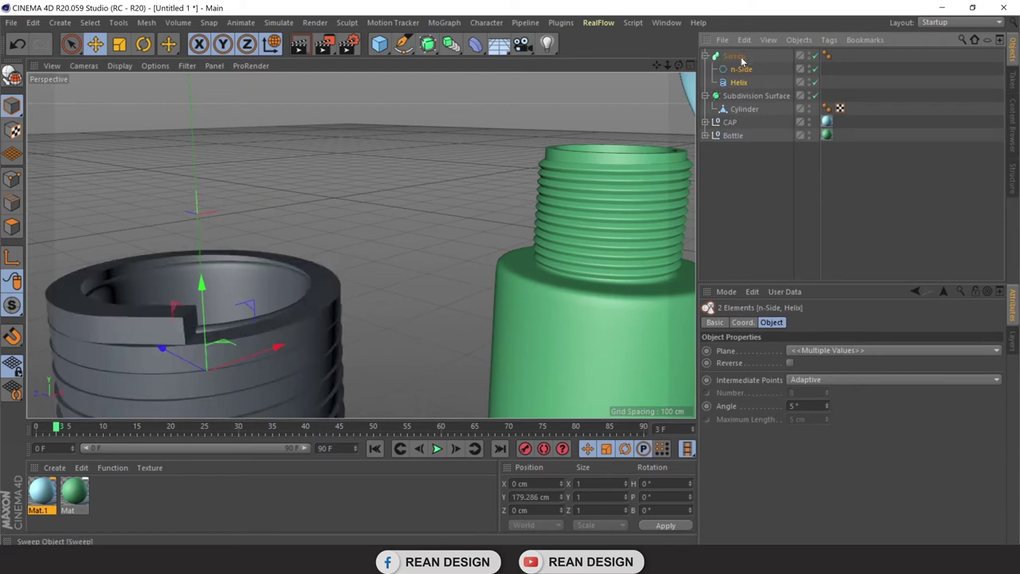
Orbit and zoom around the swept thread on the grey neck to inspect it
mouse_move(446, 208)
alt+mouse_down()
mouse_move(337, 291)
mouse_move(289, 382)
alt+mouse_up()
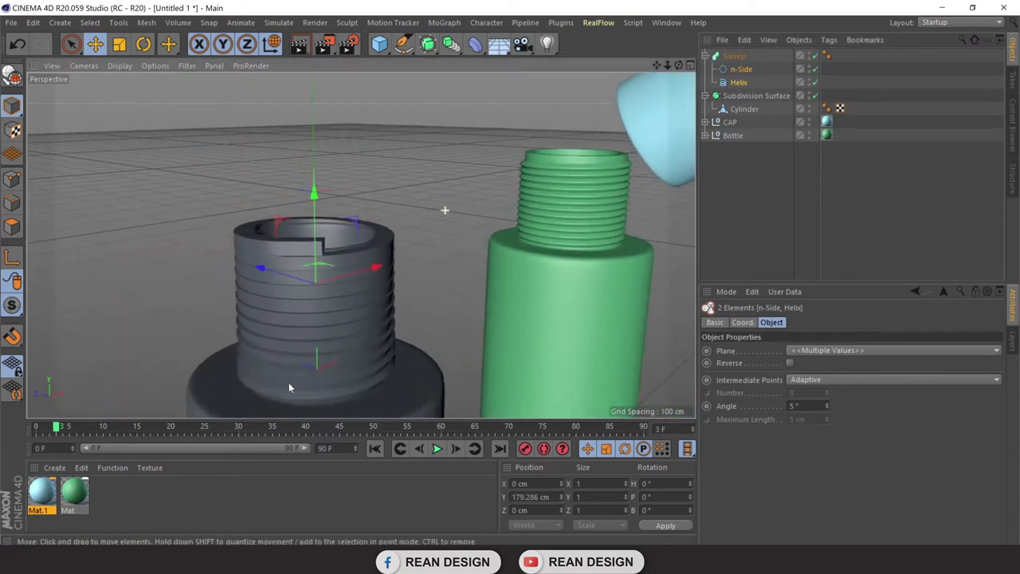
scroll(374, 356, up, 3)
scroll(375, 356, down, 2)
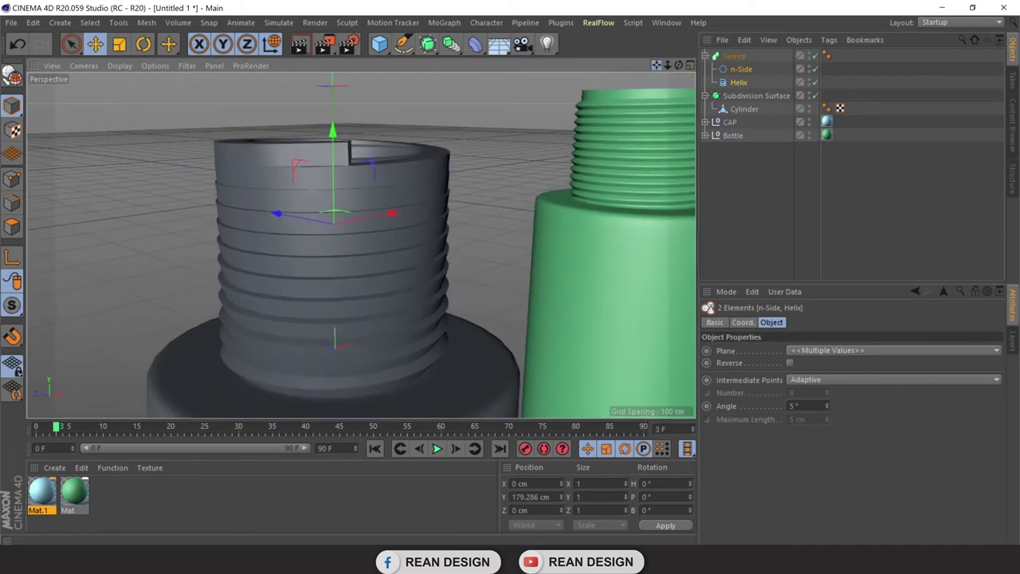
scroll(362, 244, up, 2)
alt+drag(362, 244, 414, 295)
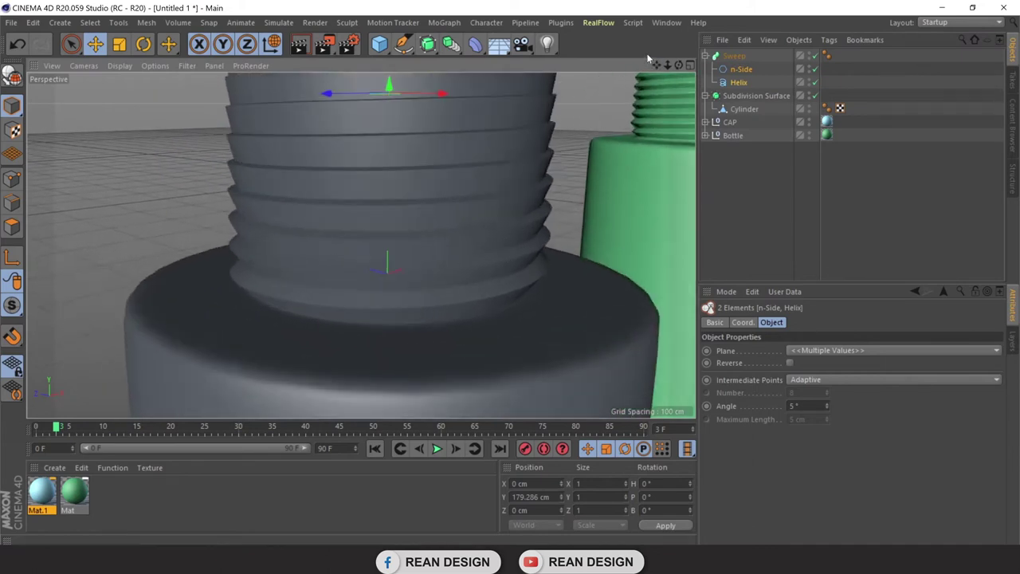
drag(678, 67, 272, 345)
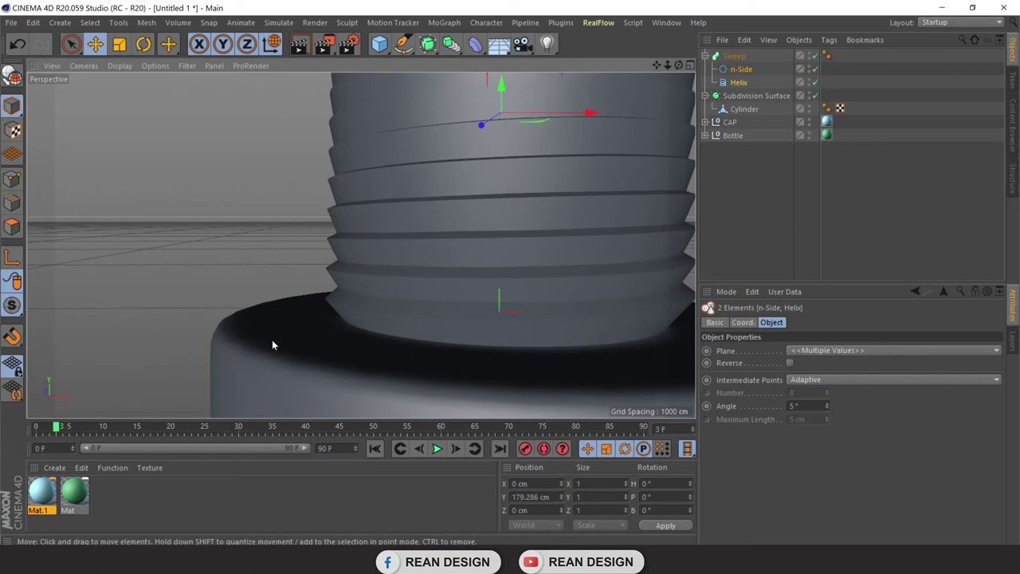
alt+drag(339, 292, 343, 297)
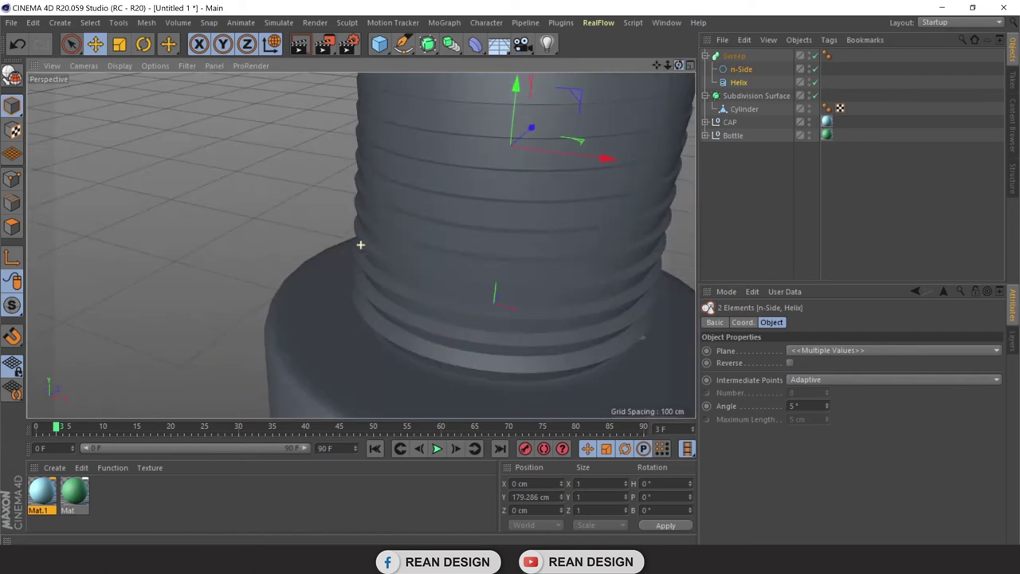
scroll(360, 244, up, 2)
scroll(361, 246, up, 2)
alt+drag(361, 246, 434, 251)
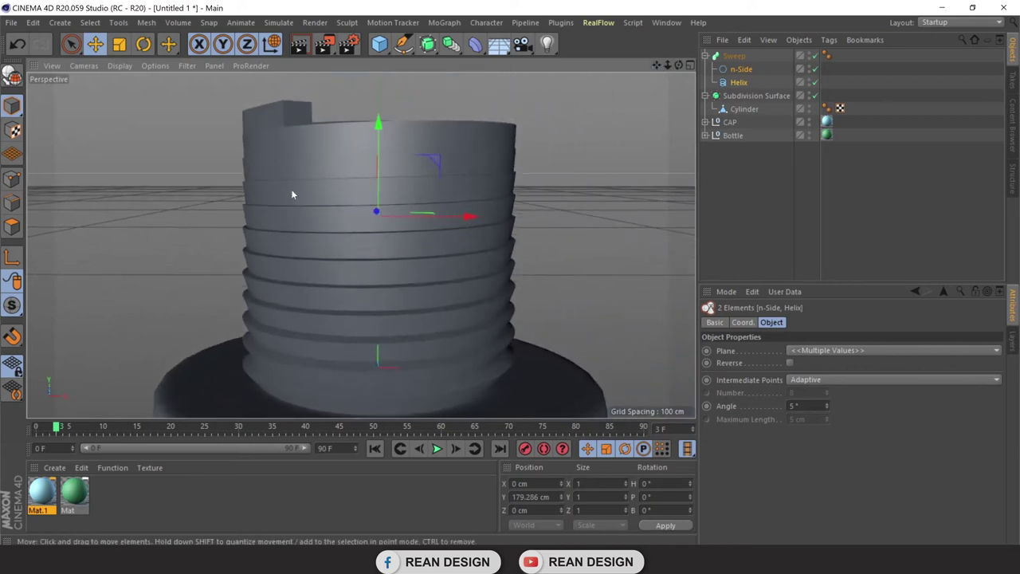
drag(668, 68, 590, 139)
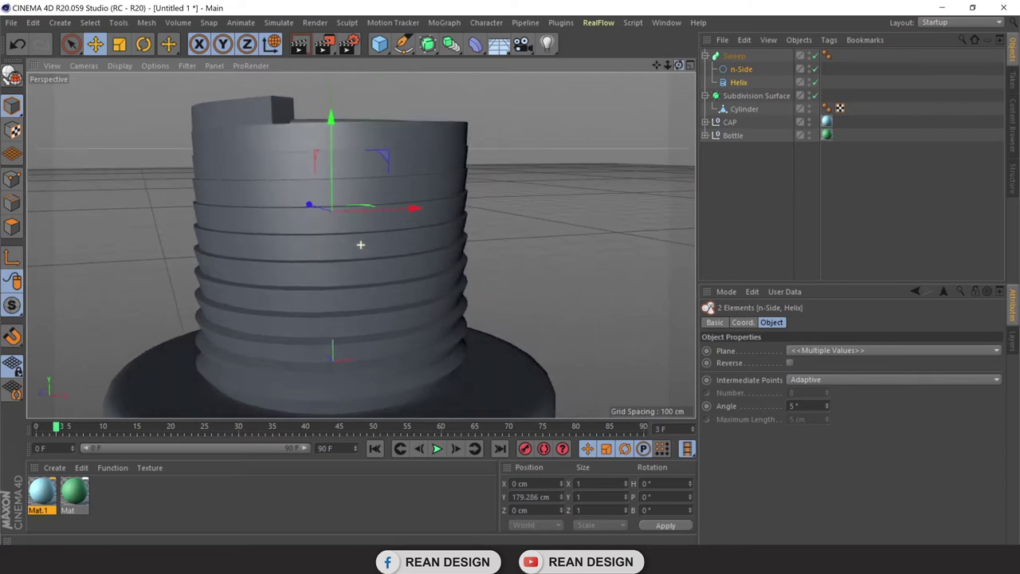
Turn off Banking on the Sweep and frame the view on the threaded neck
click(734, 56)
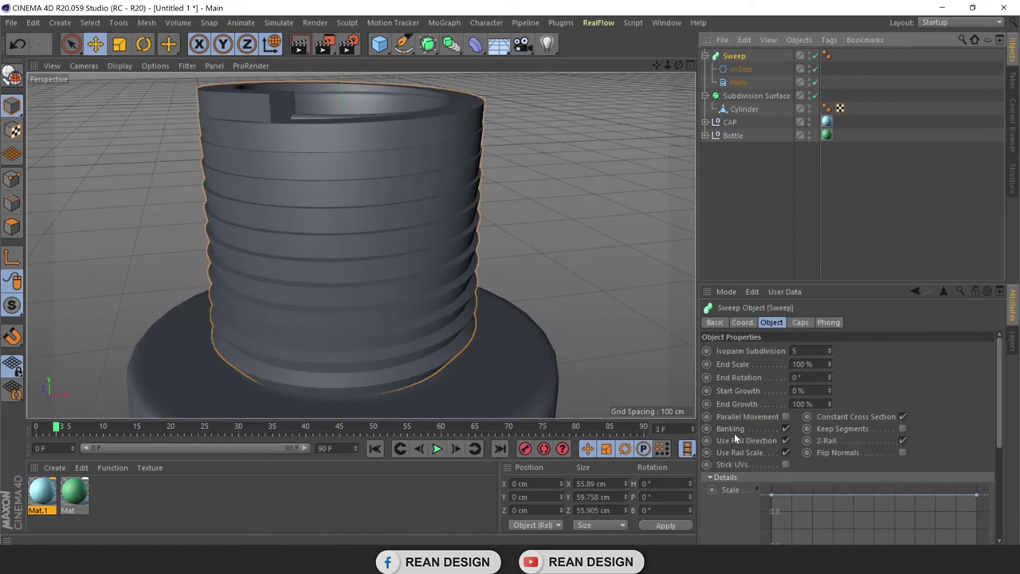
click(785, 429)
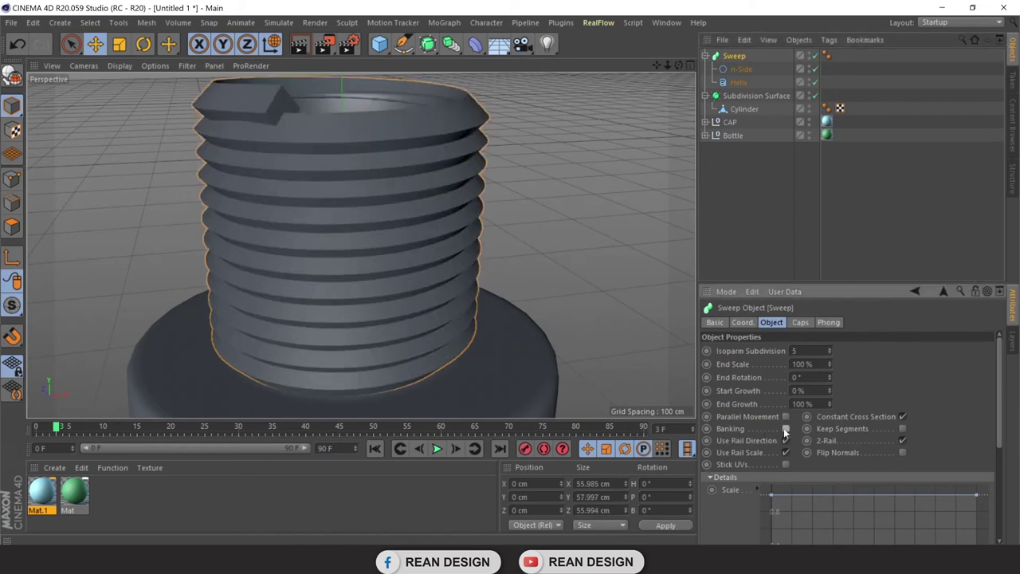
scroll(228, 235, down, 3)
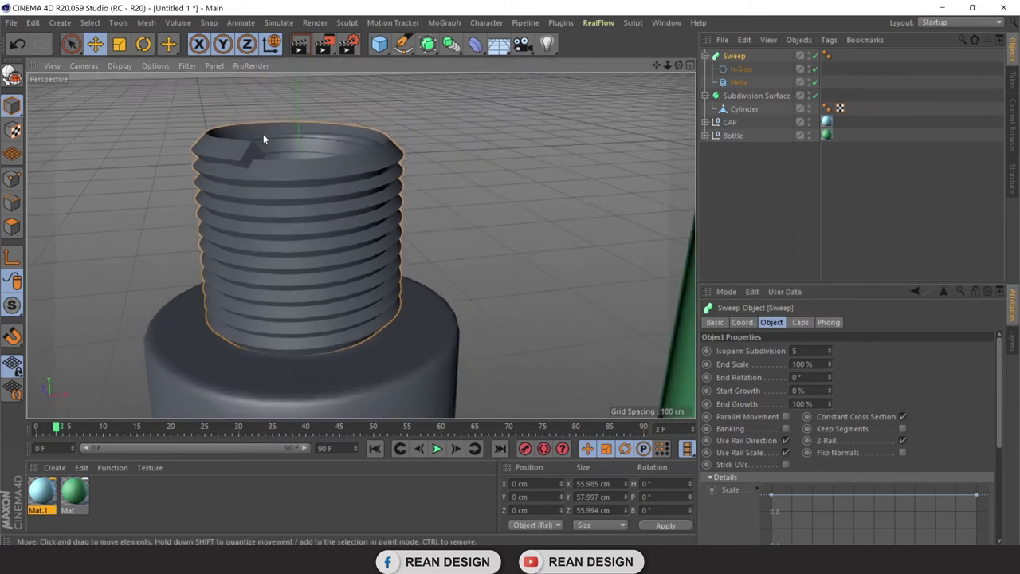
drag(676, 65, 360, 245)
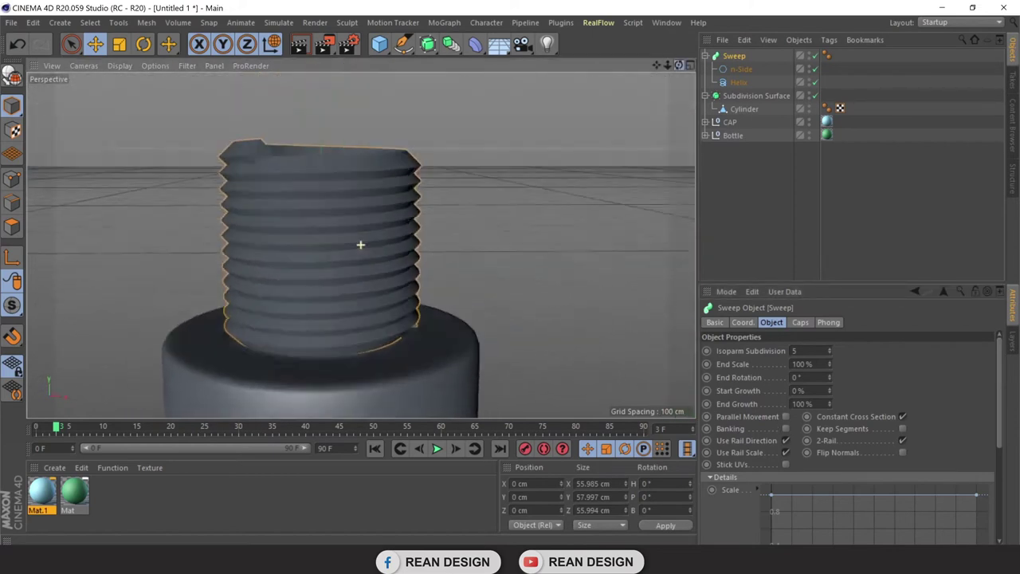
key(o)
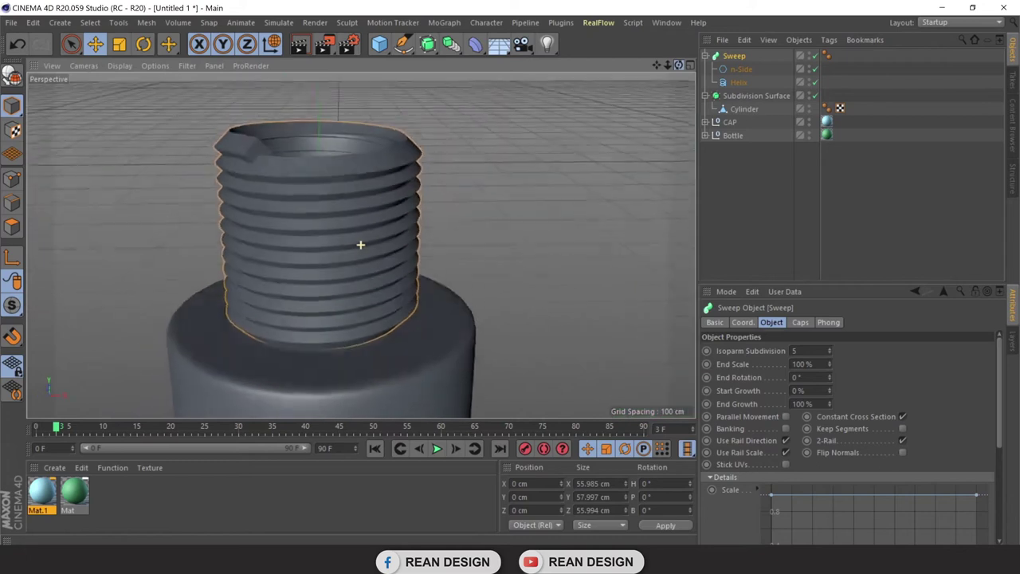
Select the n-Side profile, turn on Rounding, and try radius values of 2 and 4 cm
click(740, 71)
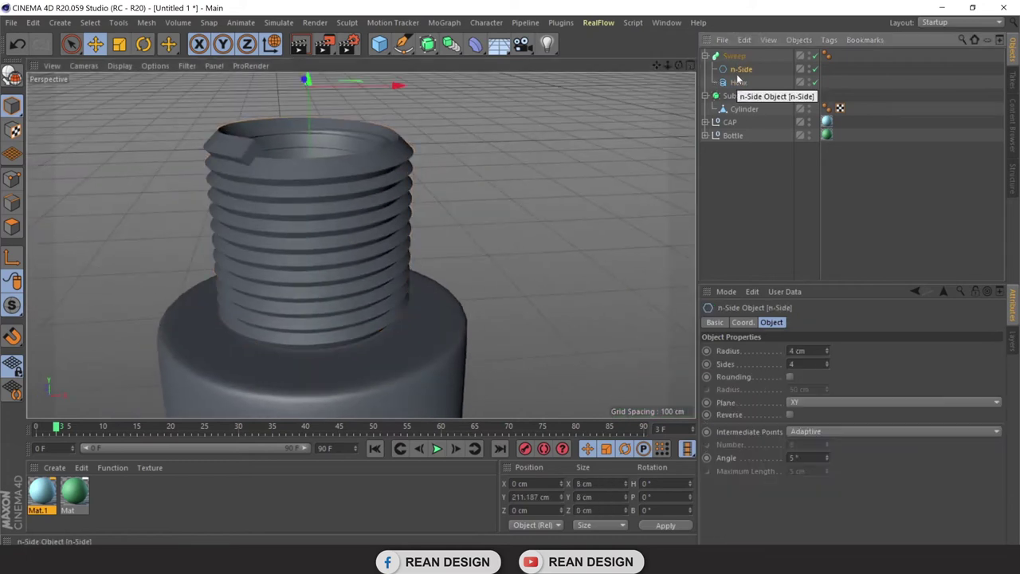
click(739, 82)
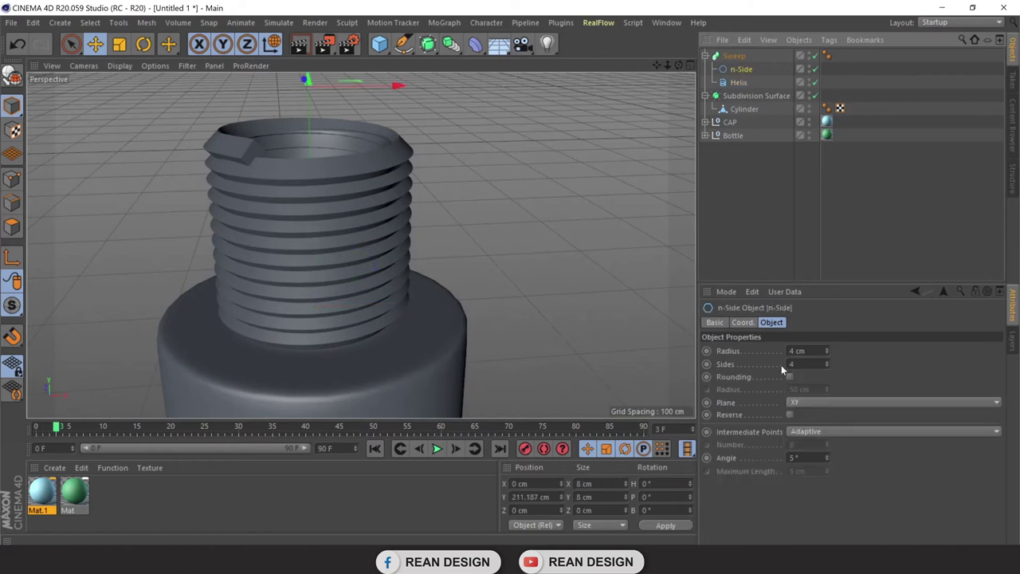
click(789, 377)
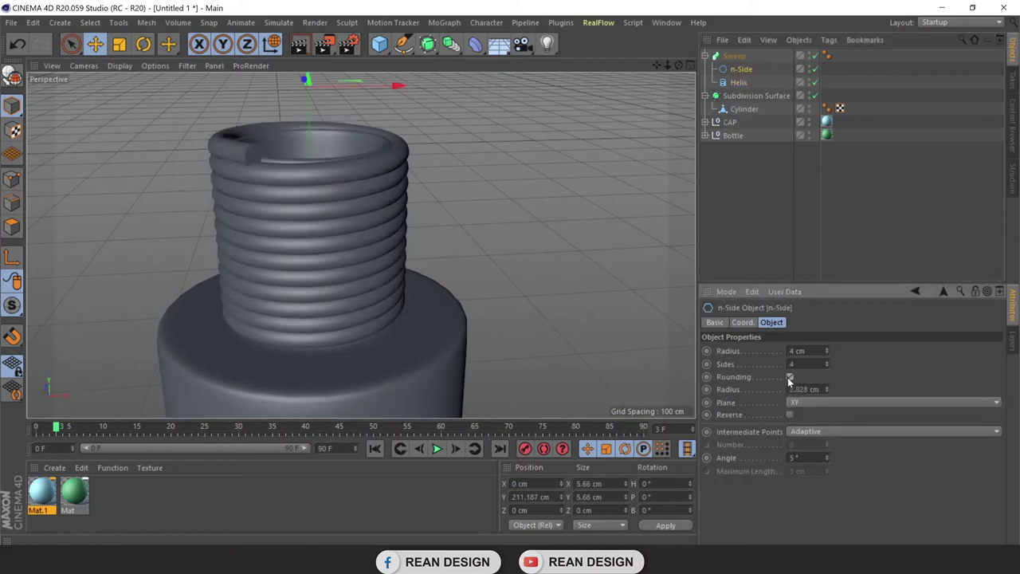
click(827, 353)
click(826, 353)
click(826, 348)
click(825, 348)
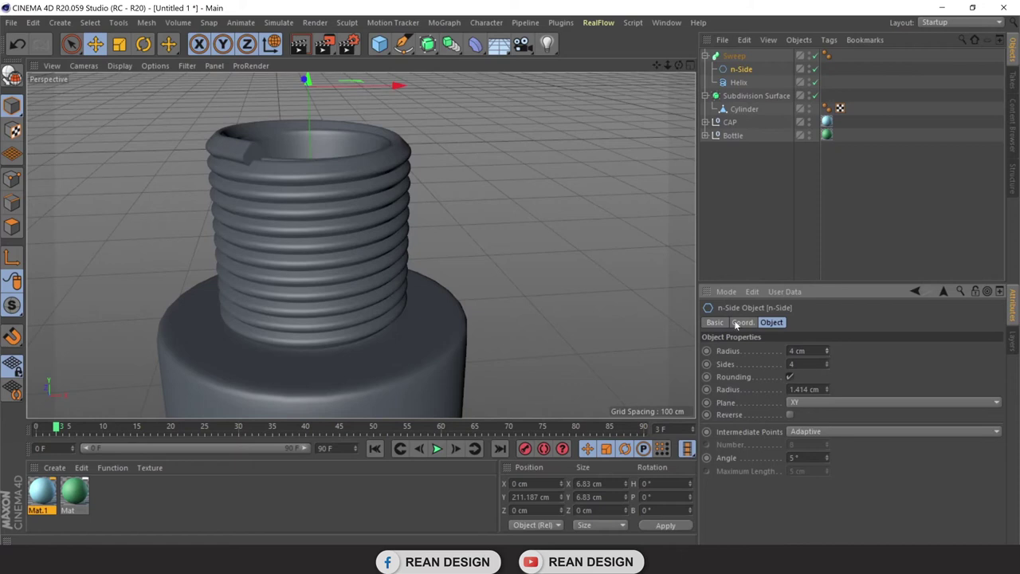
Compare against the reference bottle and settle the n-Side radius at 2.8 cm
mouse_move(681, 68)
mouse_down()
mouse_move(360, 246)
mouse_move(679, 67)
mouse_up()
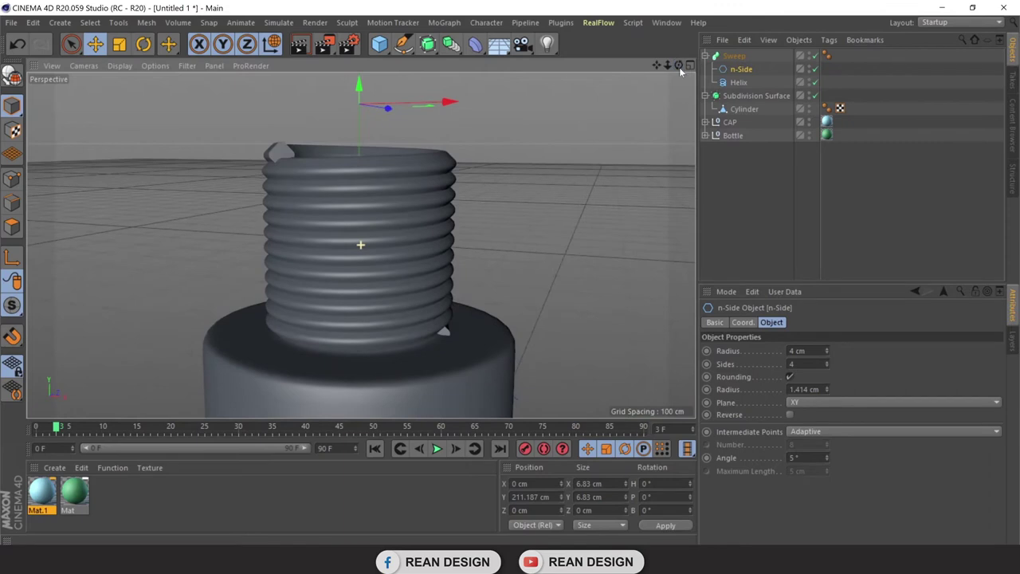
click(825, 356)
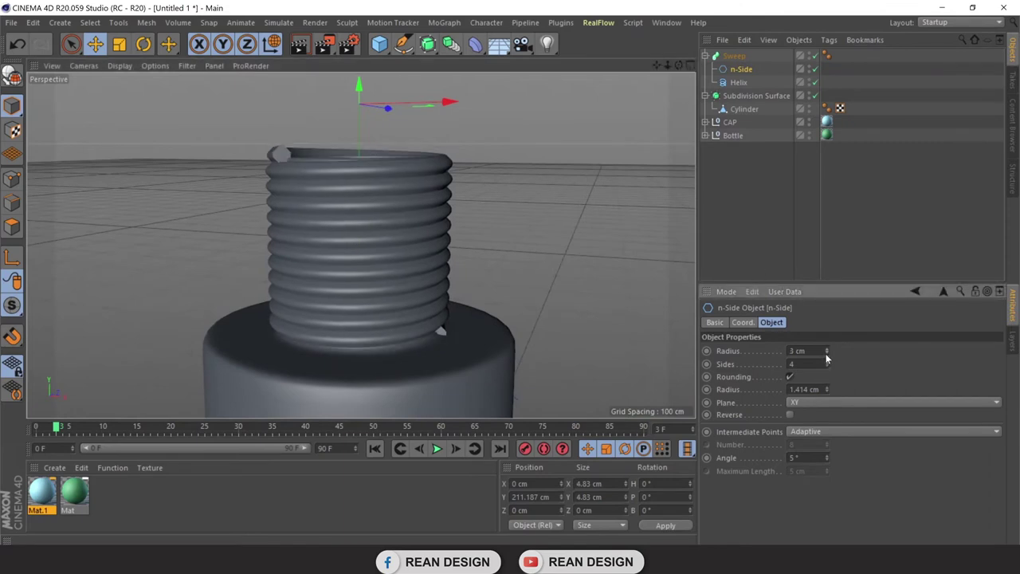
click(825, 355)
click(826, 350)
click(826, 356)
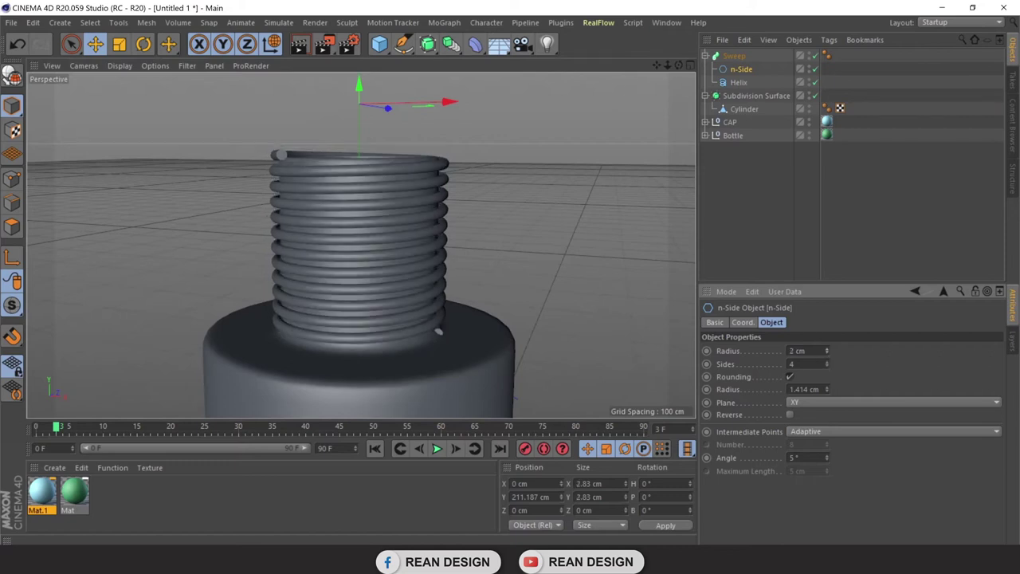
double_click(795, 351)
text(2.5)
key(Return)
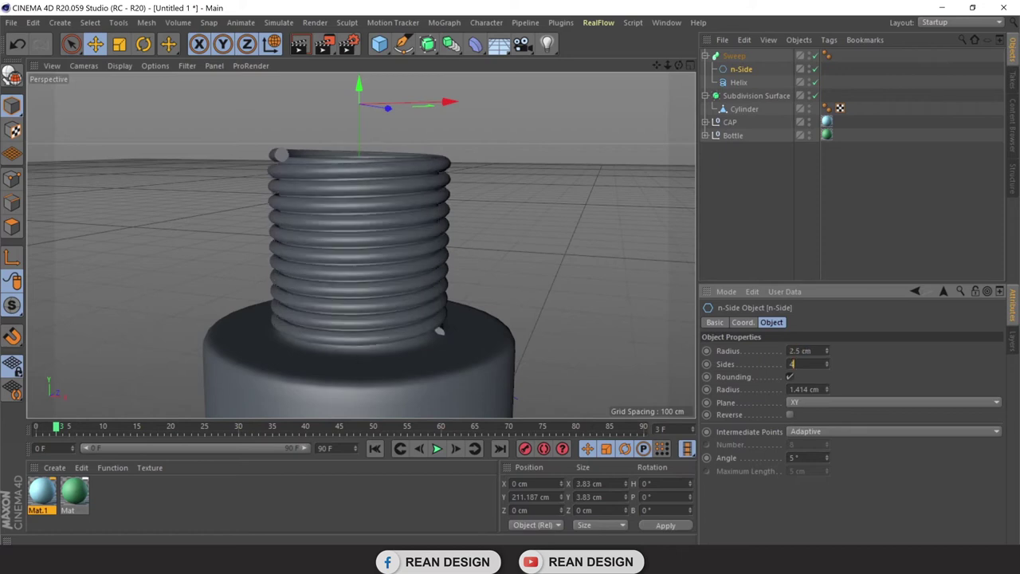
click(796, 350)
text(8)
key(Return)
Nudge the thread profile slightly off center and widen its radius to 3.8 cm
scroll(288, 114, up, 3)
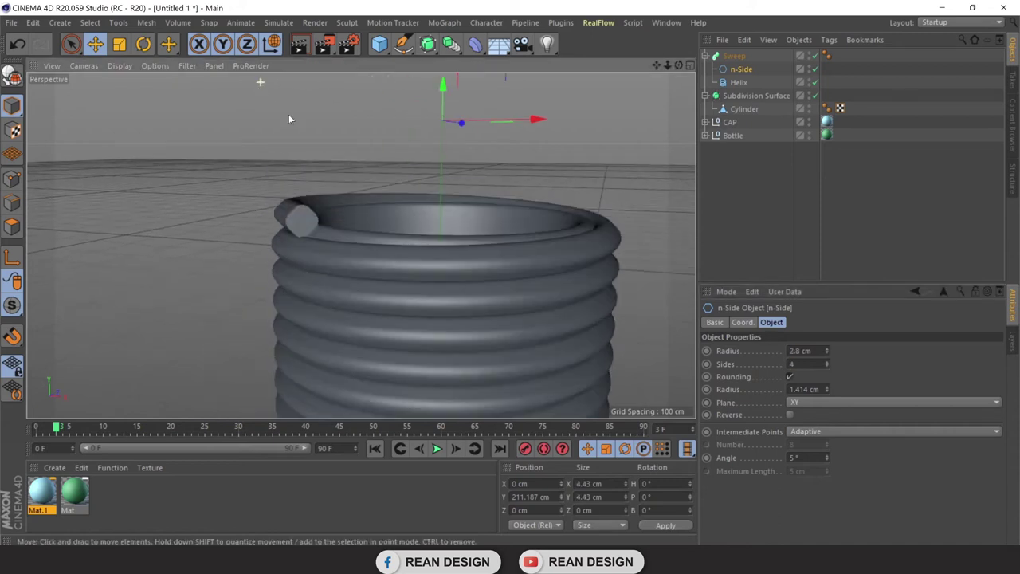
scroll(365, 230, down, 4)
scroll(363, 316, down, 3)
mouse_move(362, 316)
alt+mouse_down()
mouse_move(533, 207)
mouse_move(343, 287)
alt+mouse_up()
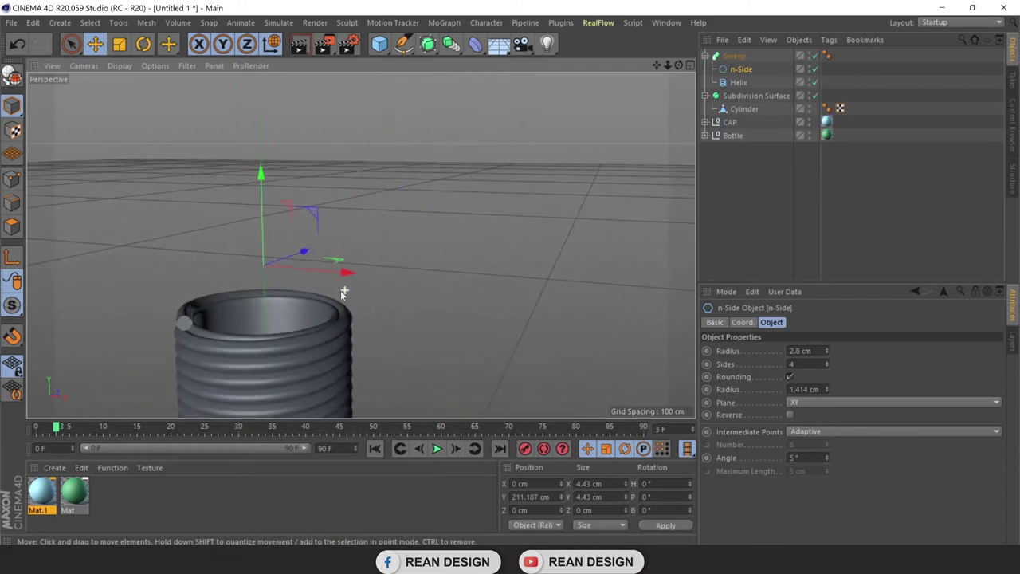
mouse_move(652, 70)
mouse_down()
mouse_move(381, 172)
mouse_move(622, 80)
mouse_up()
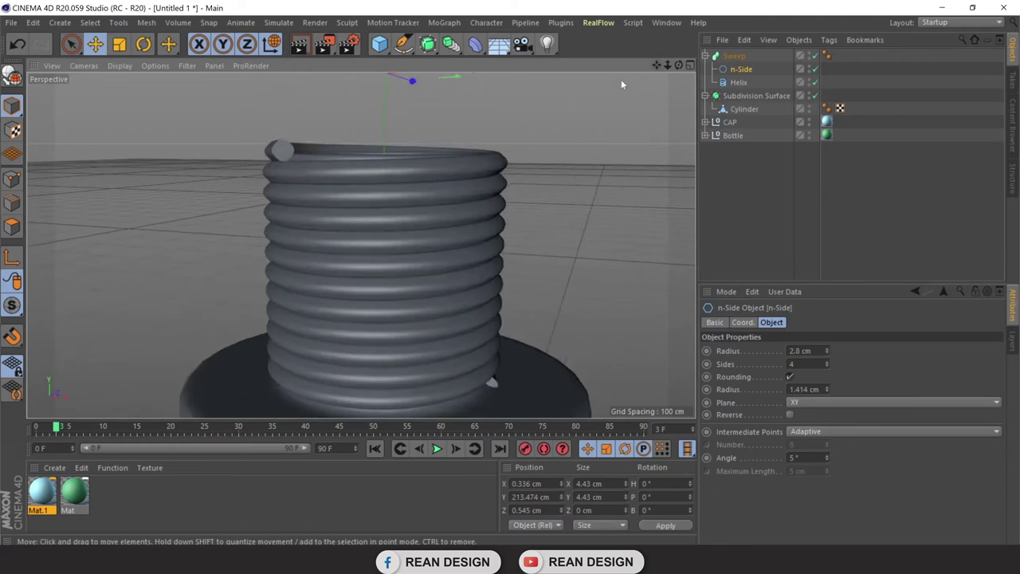
click(828, 349)
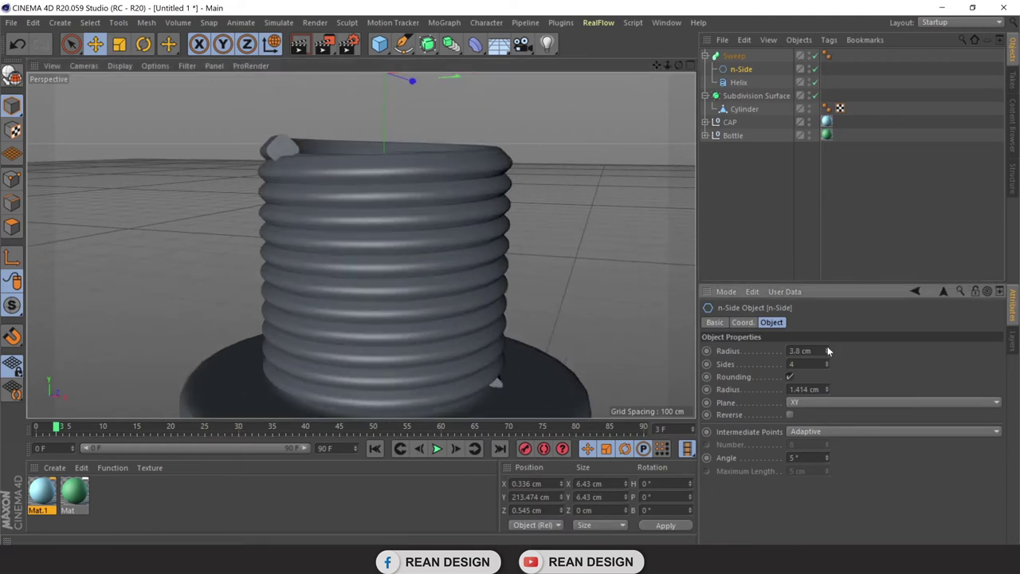
Finalize the profile at 2.8 cm radius with 1.273 cm rounding, checking the coil from low
click(827, 391)
click(827, 386)
click(826, 353)
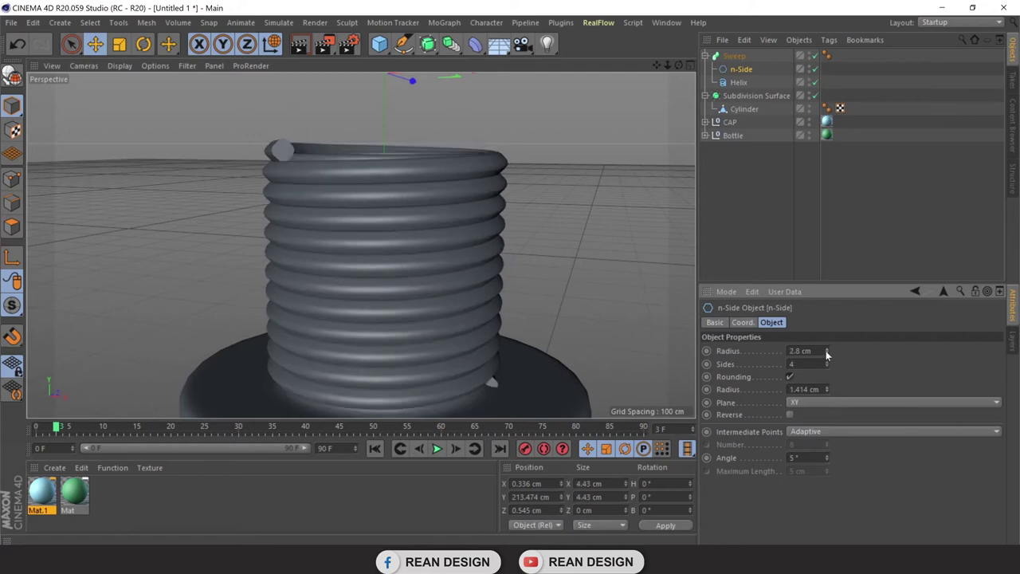
click(827, 354)
click(828, 350)
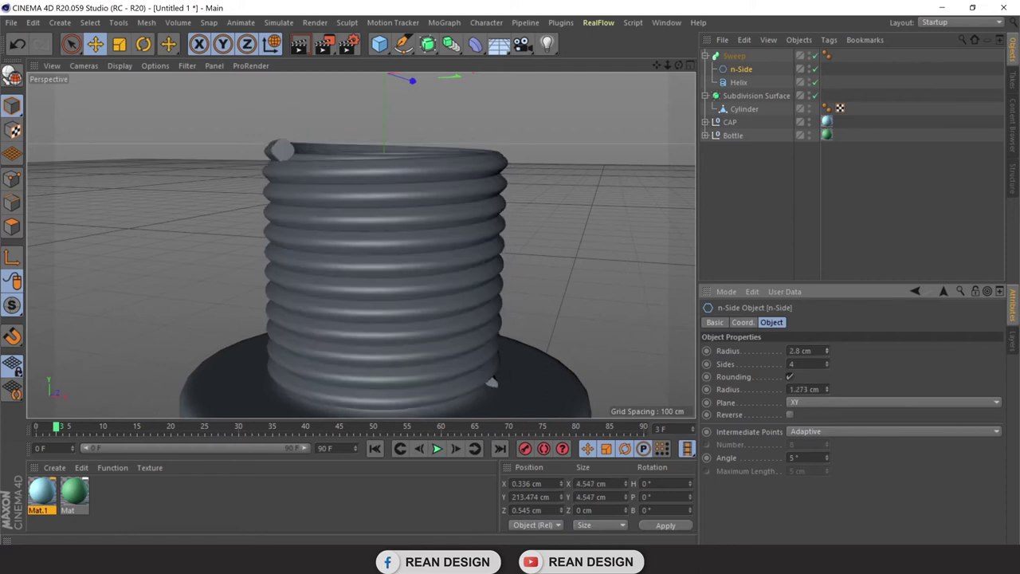
click(826, 390)
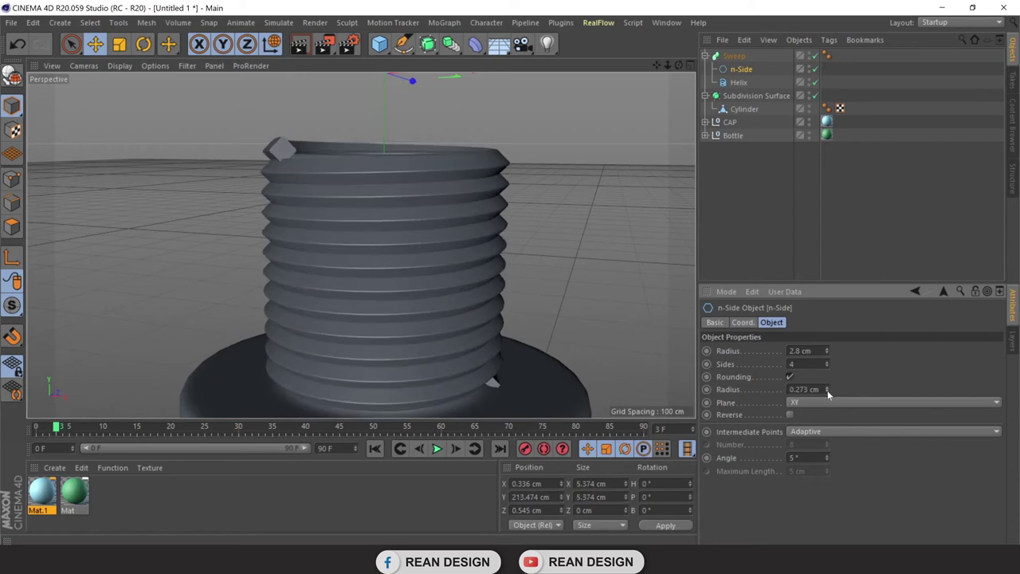
click(827, 387)
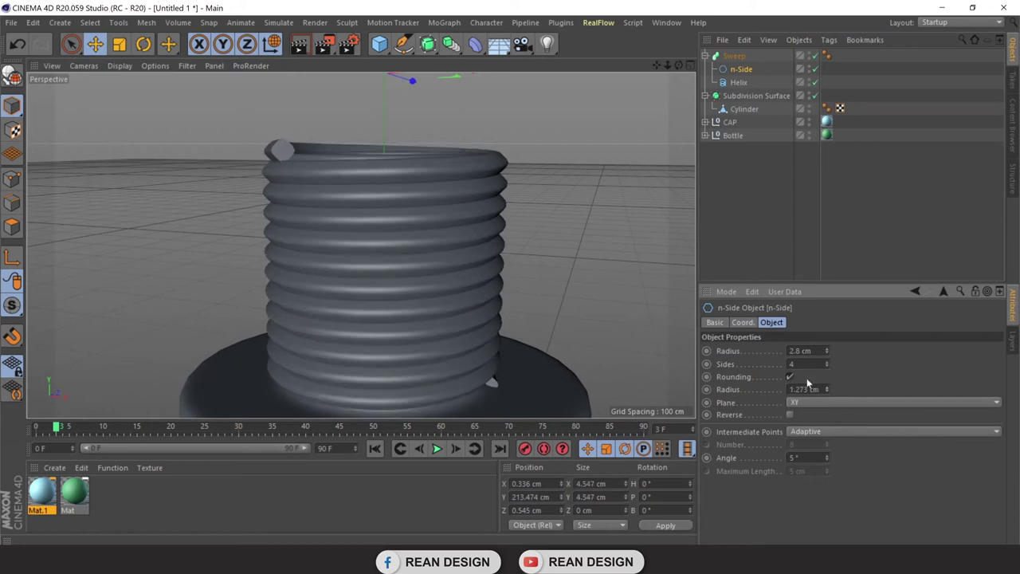
scroll(580, 246, down, 3)
mouse_move(631, 110)
alt+mouse_down()
mouse_move(360, 245)
mouse_move(511, 117)
alt+mouse_up()
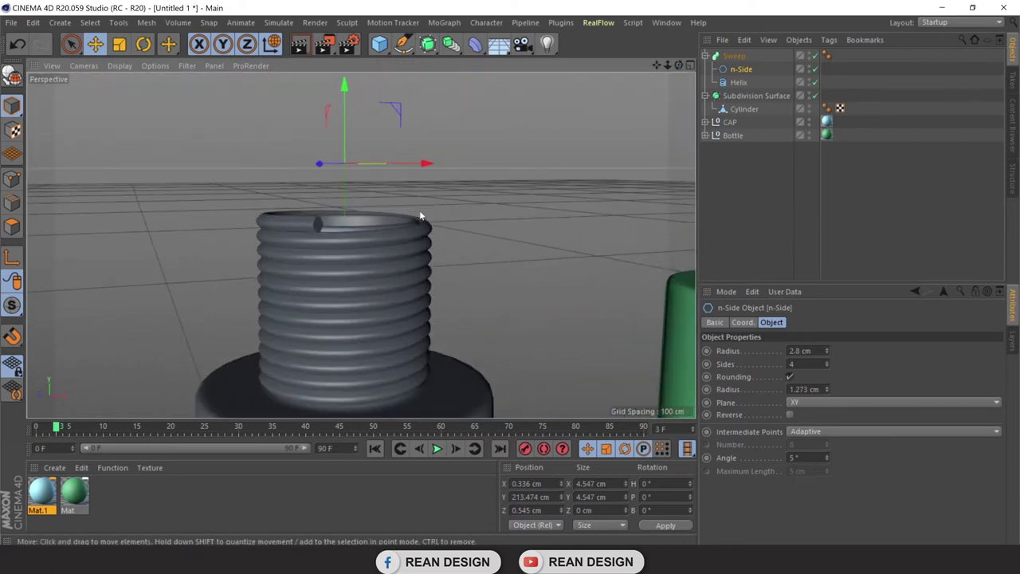
alt+drag(361, 246, 383, 231)
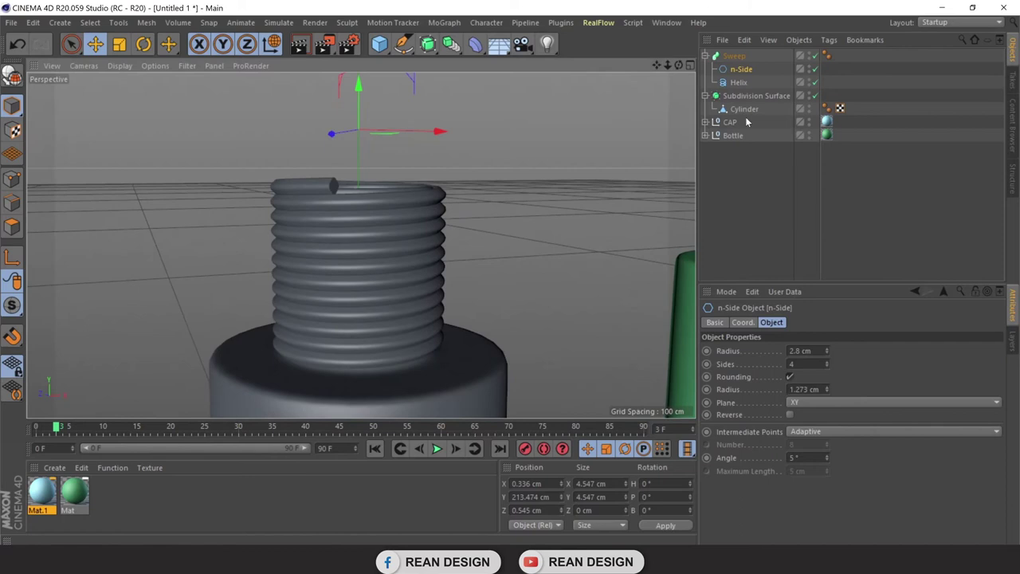
Shorten the helix height to 46 cm and trim its end angle to 3712°
click(739, 83)
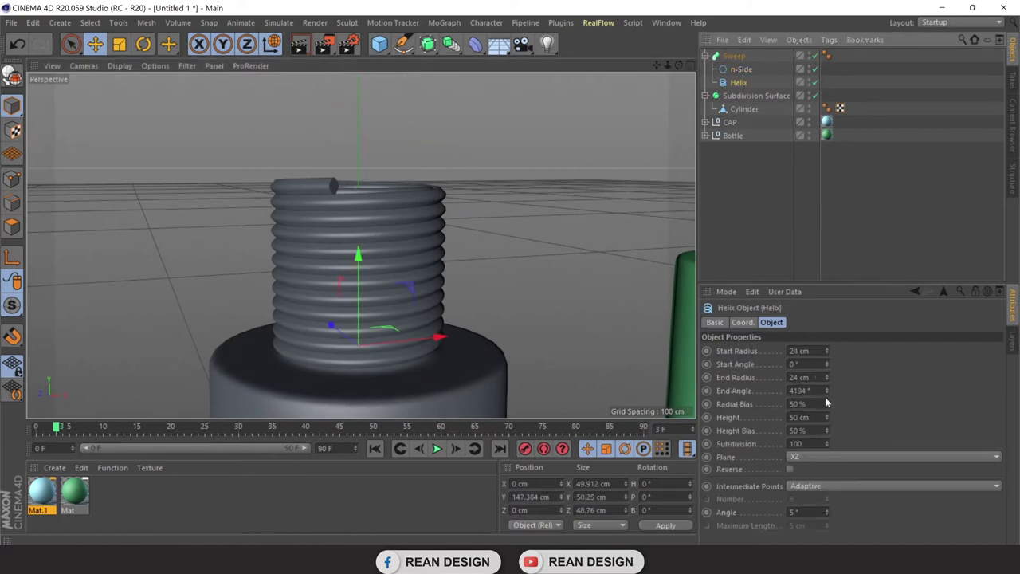
drag(826, 417, 826, 426)
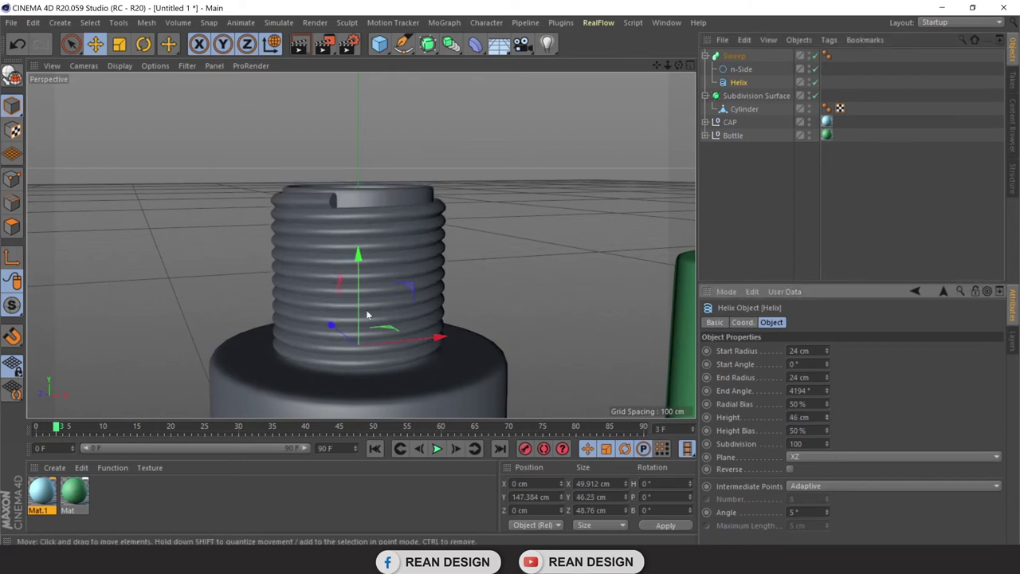
mouse_move(826, 395)
mouse_down()
mouse_move(827, 408)
mouse_move(827, 393)
mouse_up()
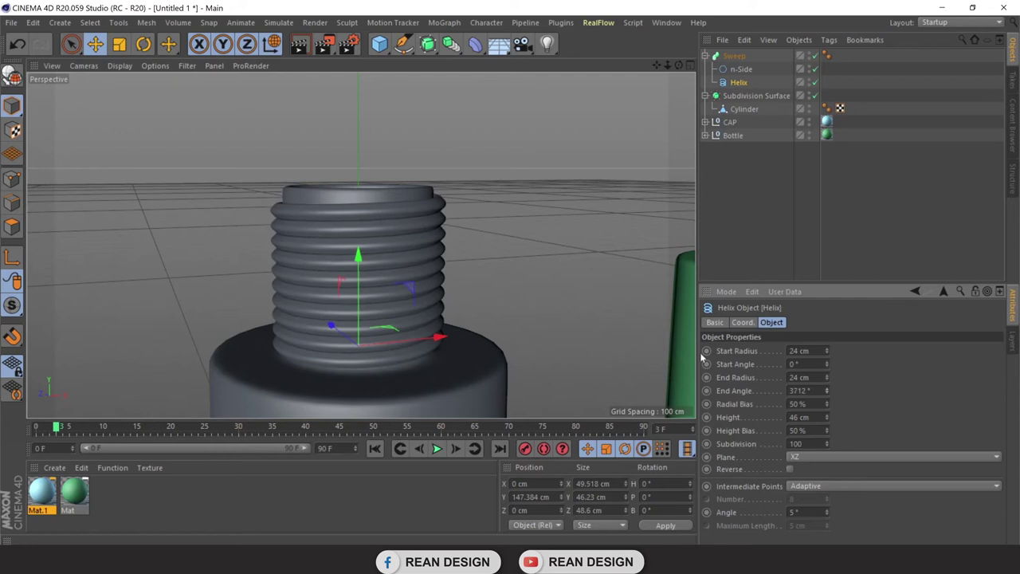
scroll(568, 133, up, 2)
drag(657, 65, 360, 244)
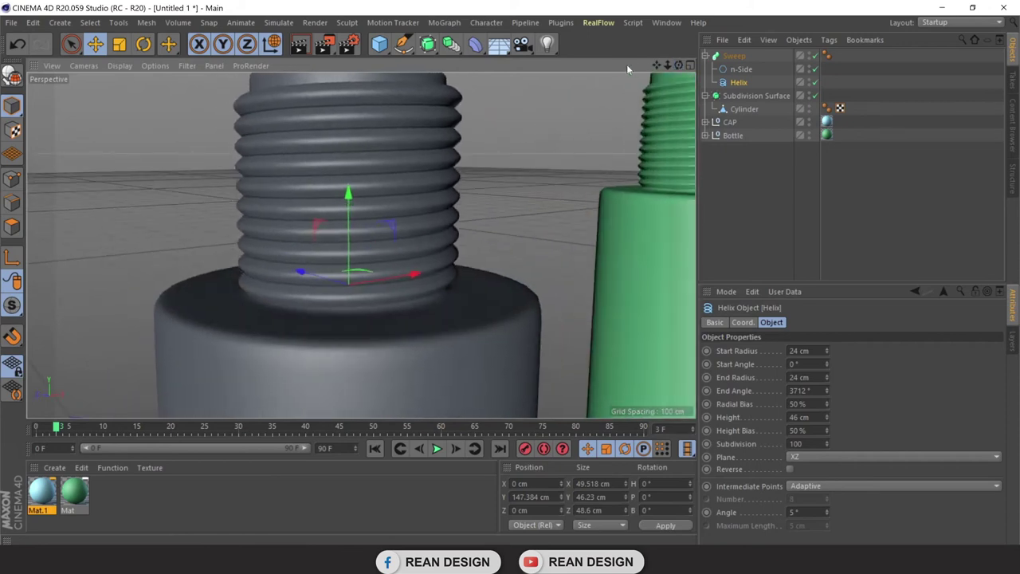
Compare the grey neck with the green reference bottle's thread, then select the Sweep
mouse_move(656, 65)
mouse_down()
mouse_move(292, 221)
mouse_move(335, 217)
mouse_up()
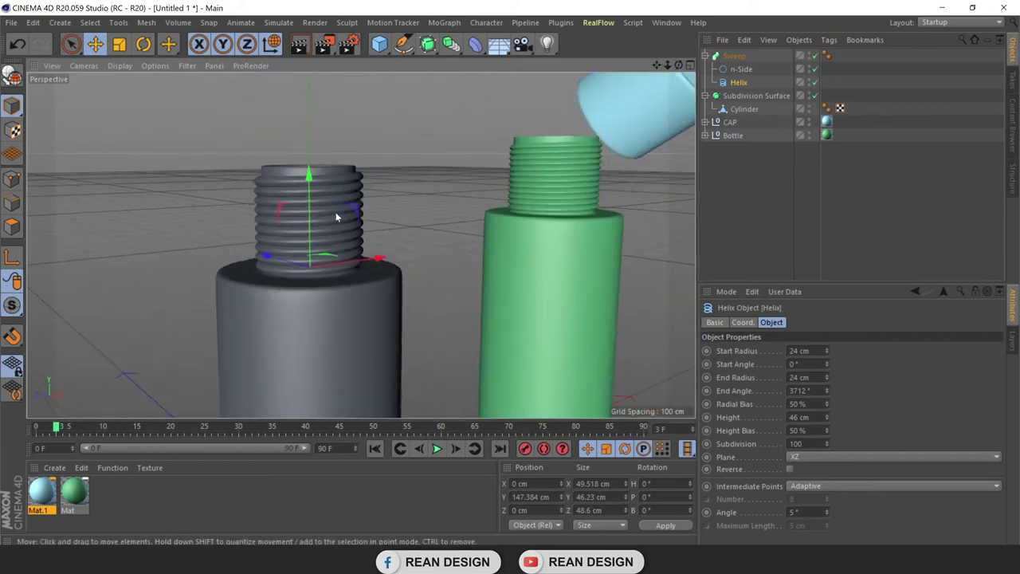
scroll(336, 212, up, 2)
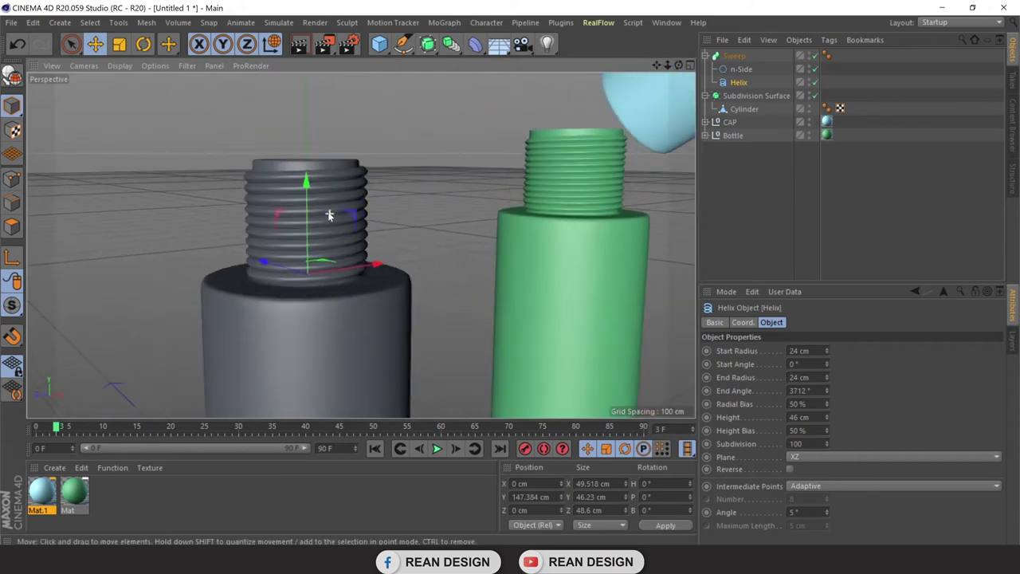
scroll(521, 152, up, 2)
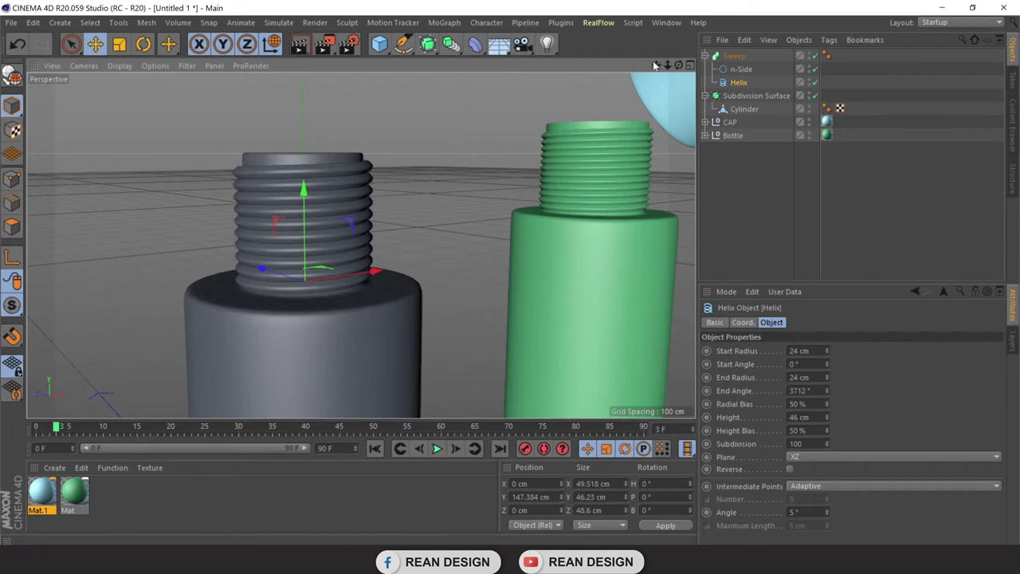
drag(657, 65, 449, 204)
click(582, 203)
scroll(473, 154, up, 4)
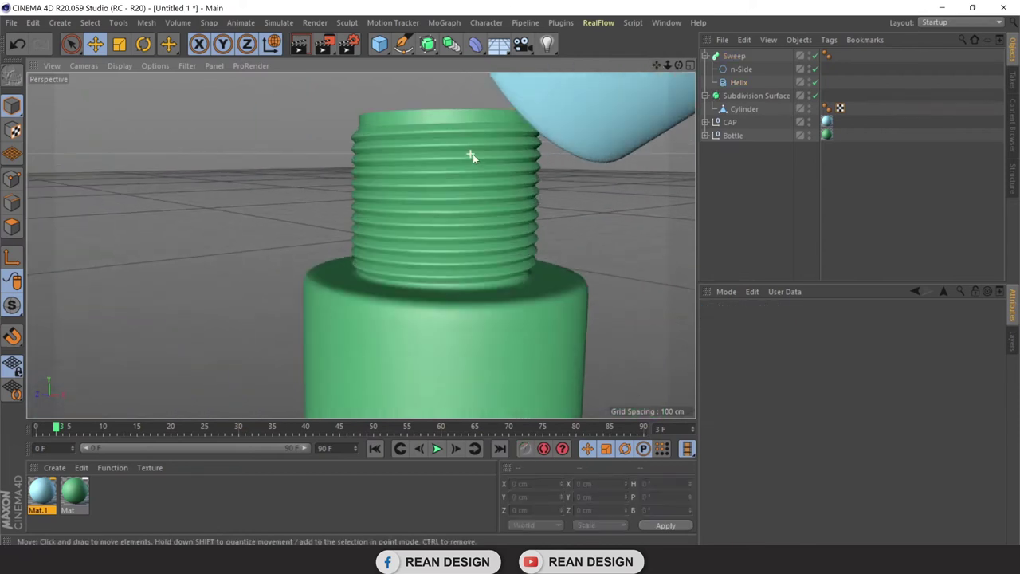
mouse_move(656, 66)
mouse_down()
mouse_move(360, 245)
mouse_move(124, 142)
mouse_up()
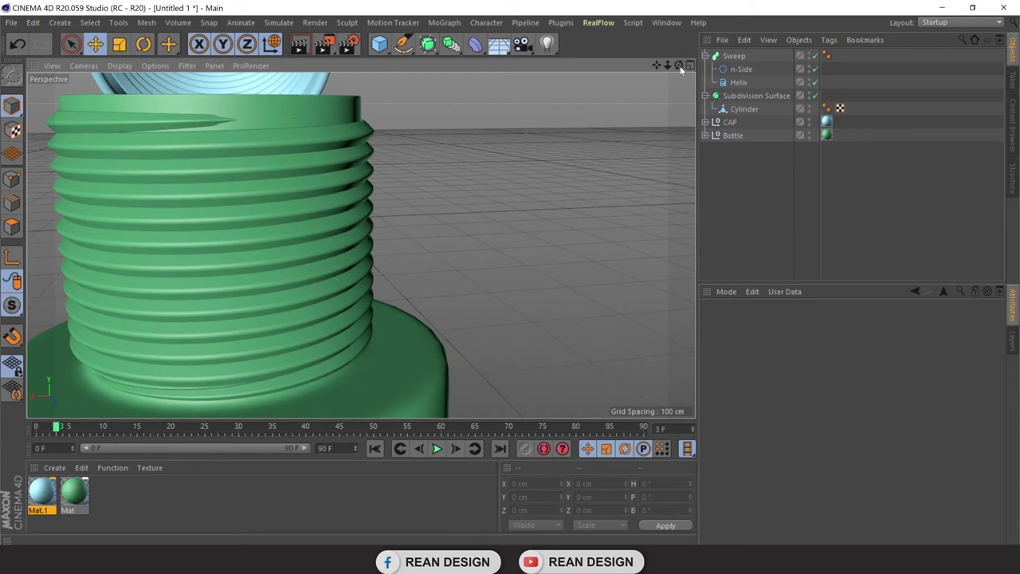
drag(680, 67, 220, 247)
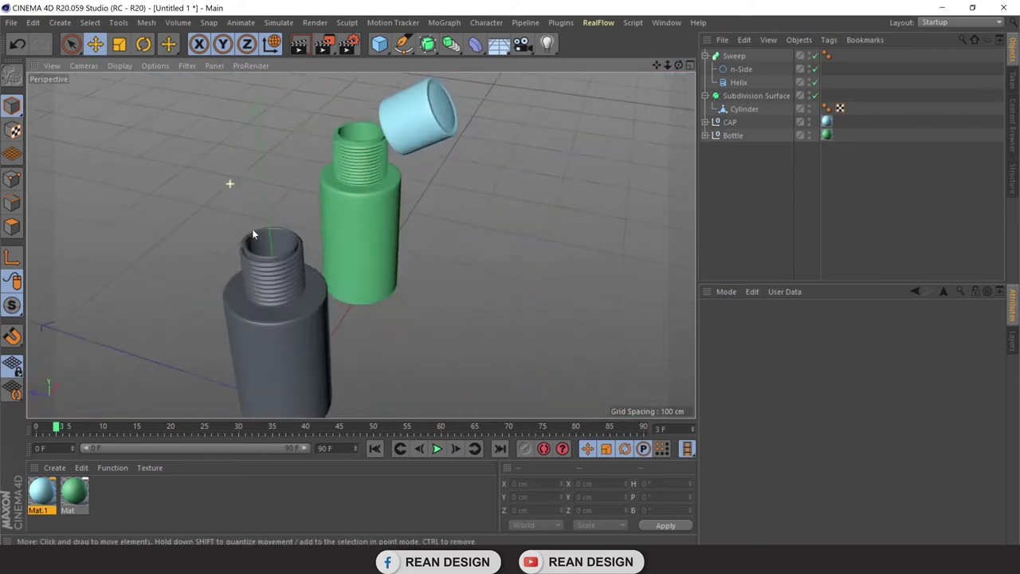
mouse_move(678, 65)
mouse_down()
mouse_move(360, 245)
mouse_move(198, 214)
mouse_up()
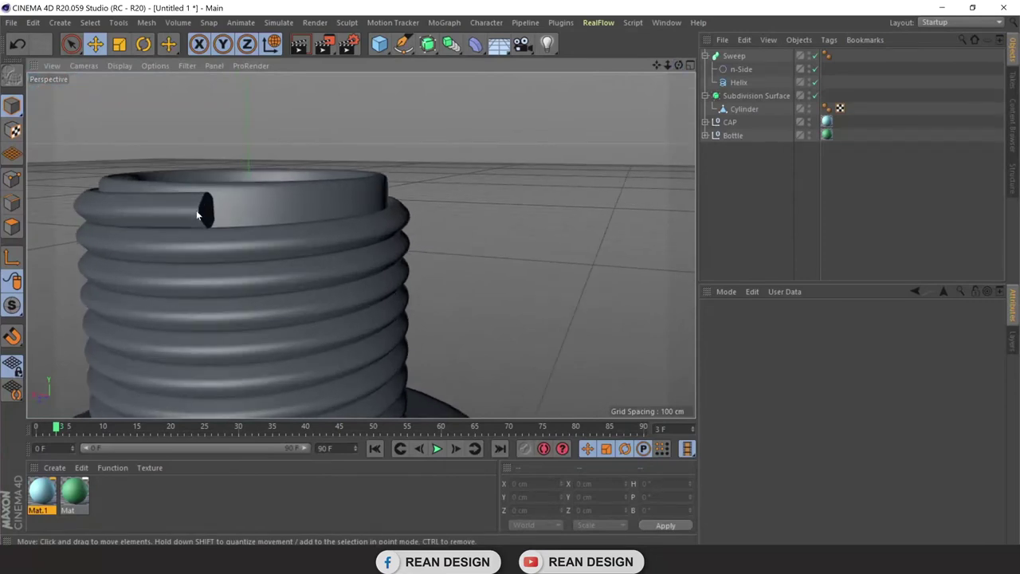
drag(656, 64, 353, 252)
click(734, 56)
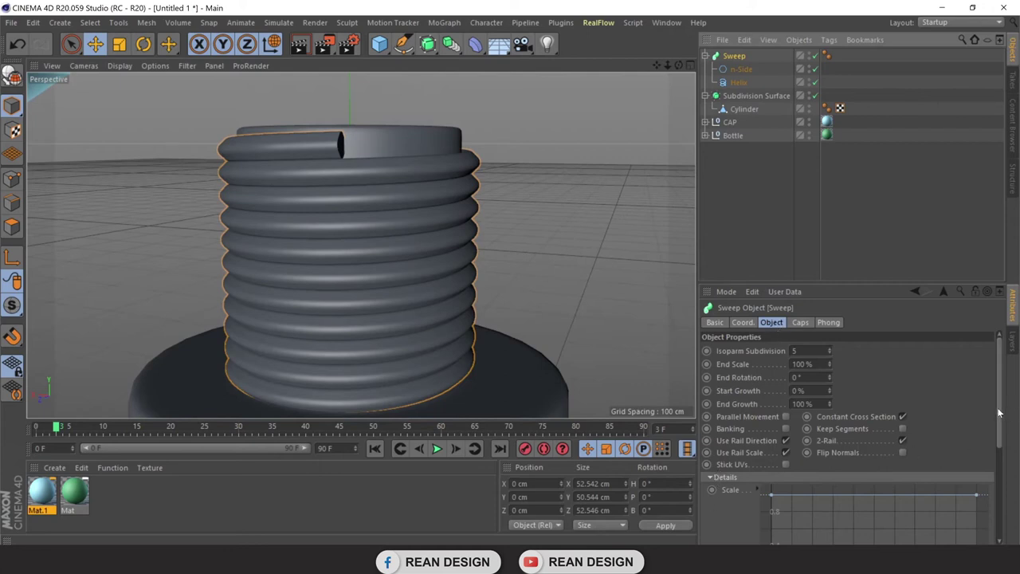
Test tapering the thread's start and end on the Sweep Scale curve, then undo to full thickness
scroll(716, 424, down, 3)
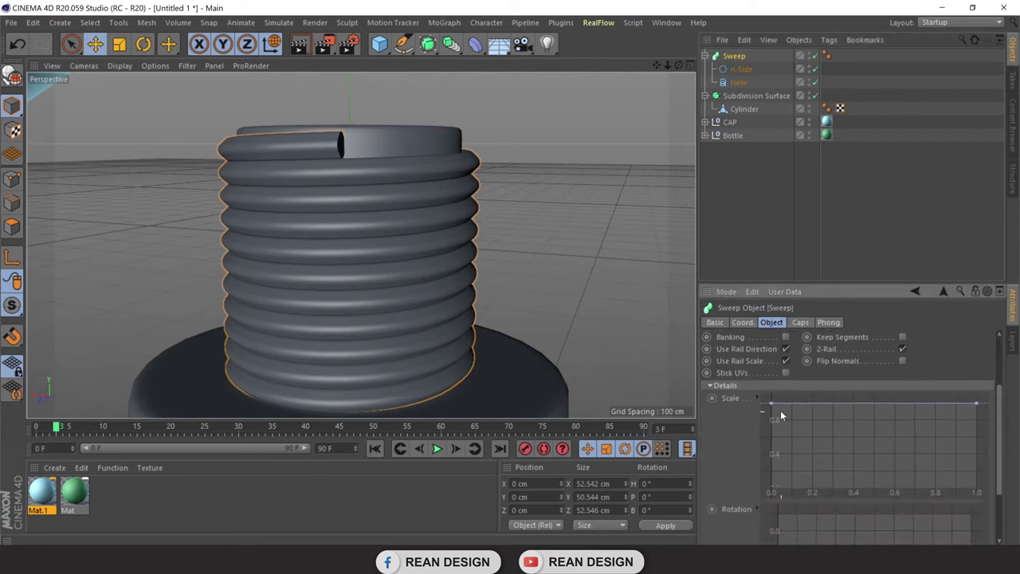
drag(773, 407, 771, 403)
scroll(361, 245, up, 2)
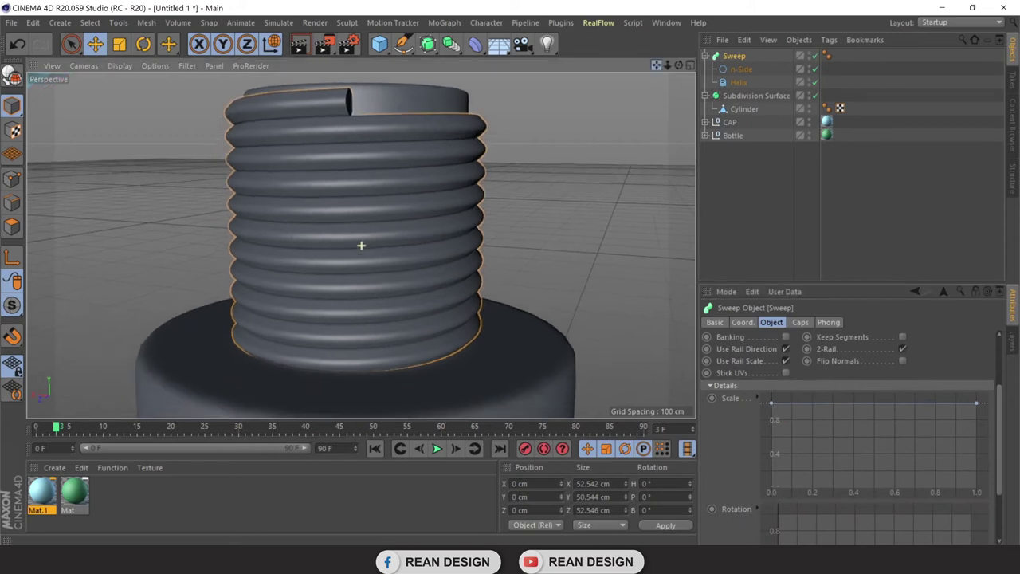
scroll(362, 246, up, 3)
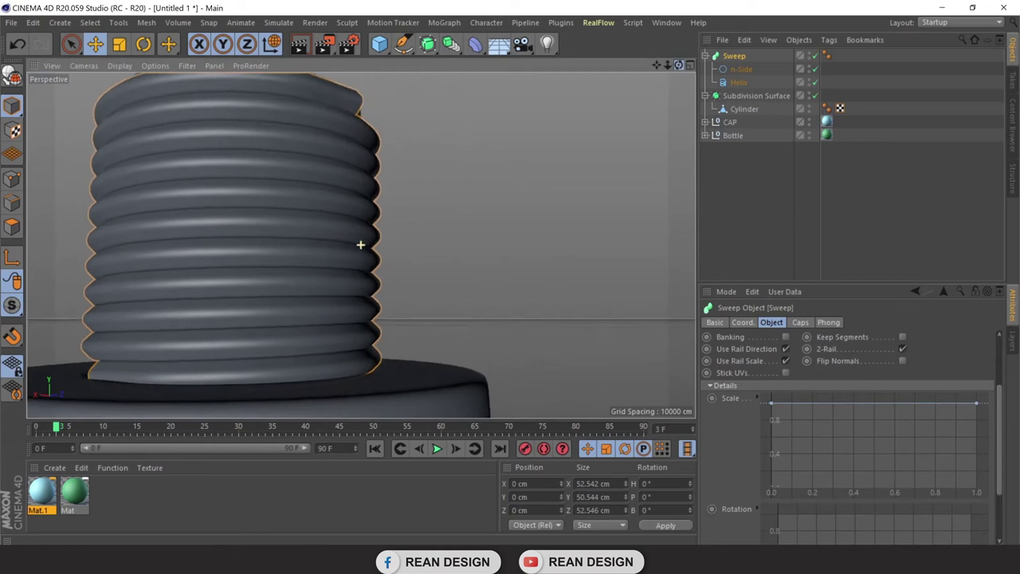
scroll(361, 245, up, 2)
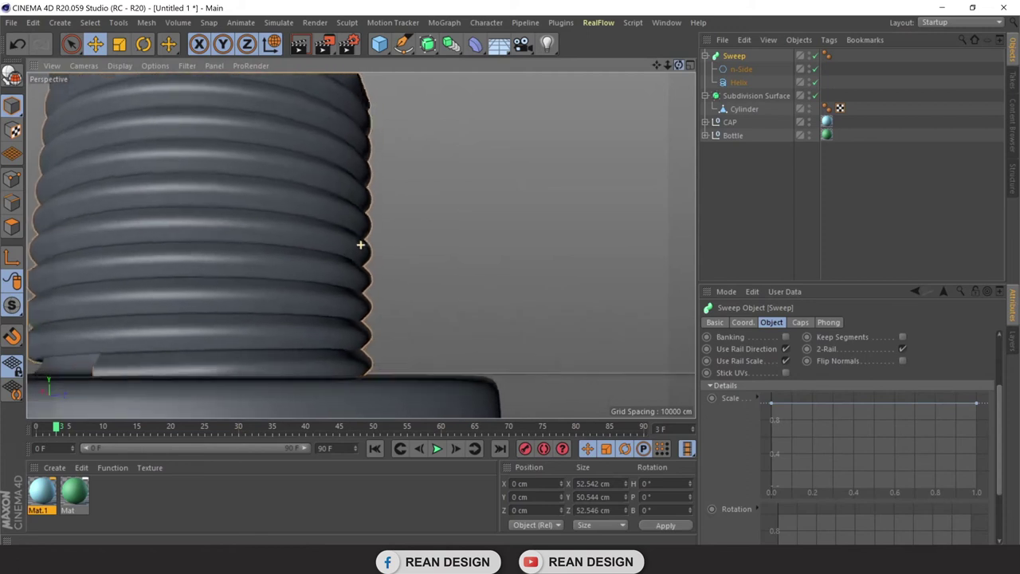
alt+drag(361, 246, 361, 246)
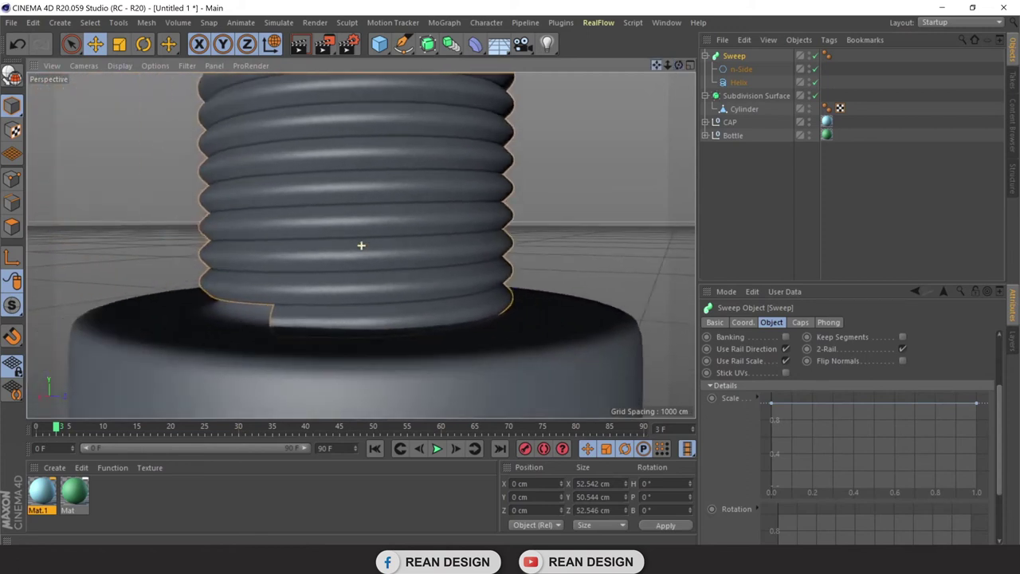
mouse_move(772, 405)
mouse_down()
mouse_move(768, 490)
mouse_move(770, 402)
mouse_up()
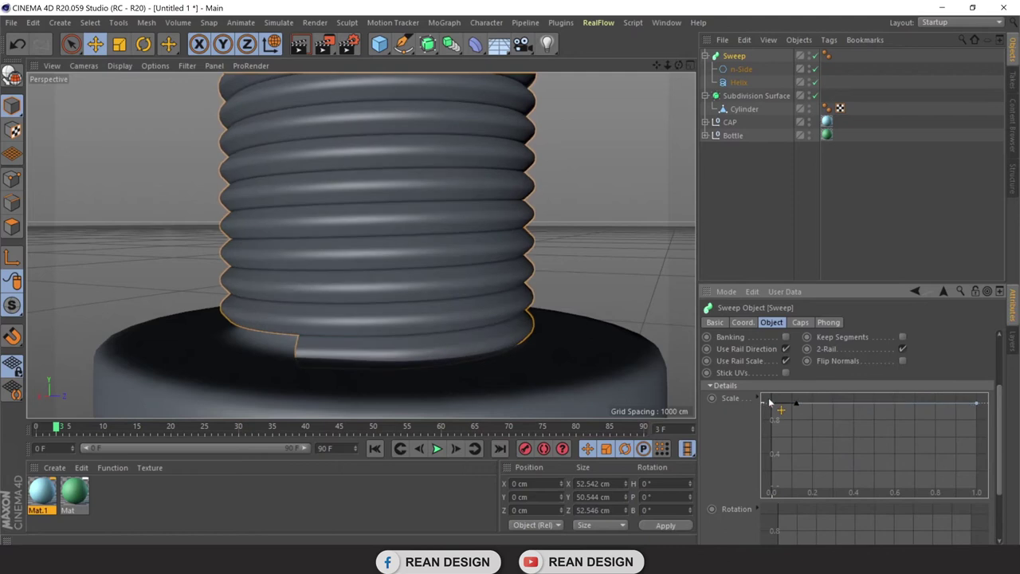
mouse_move(667, 65)
mouse_down()
mouse_move(664, 56)
mouse_move(358, 244)
mouse_up()
drag(979, 405, 977, 484)
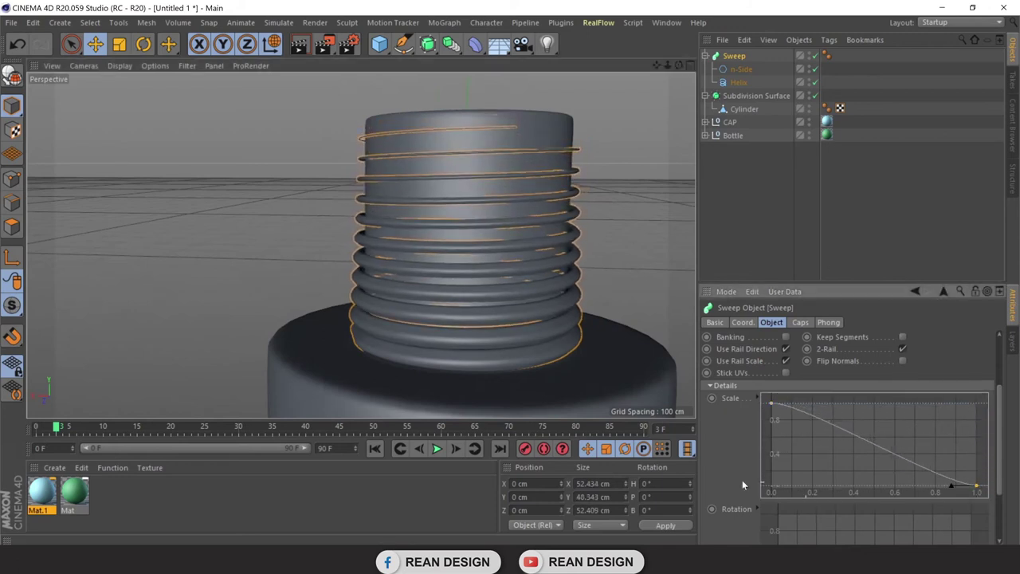
key(ctrl+z)
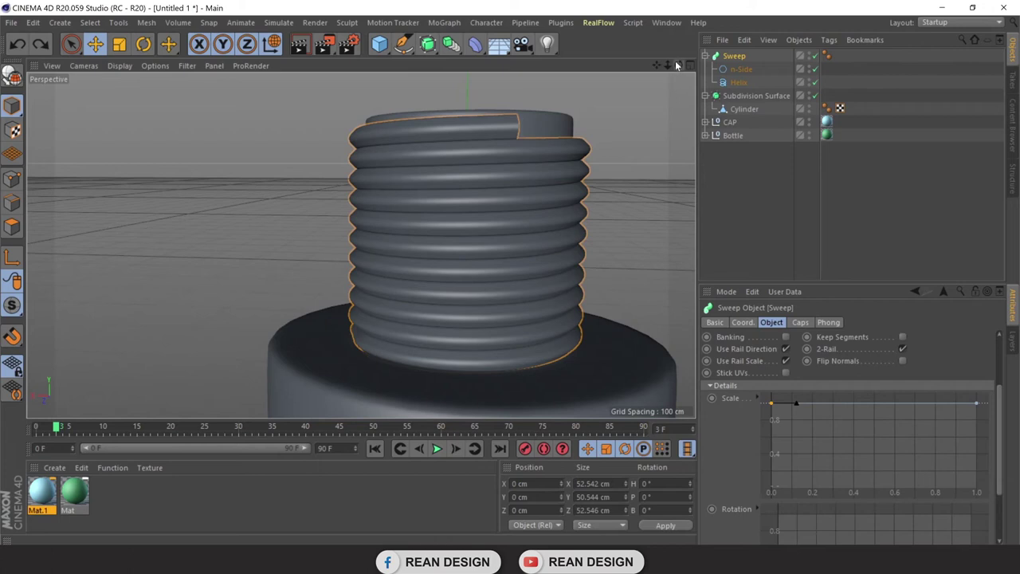
Add a control point near the start of the Scale curve
alt+drag(671, 82, 192, 408)
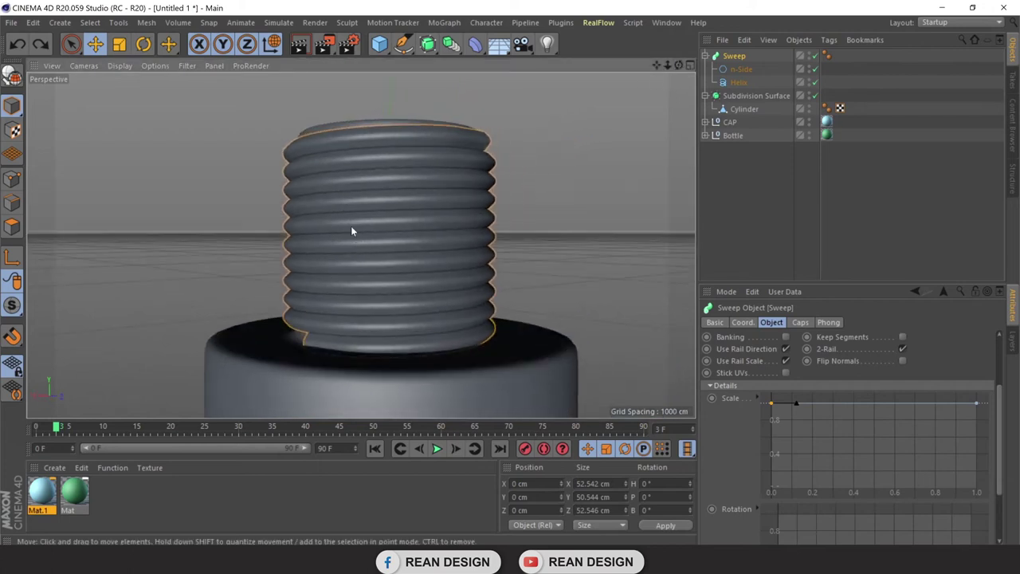
scroll(352, 230, up, 2)
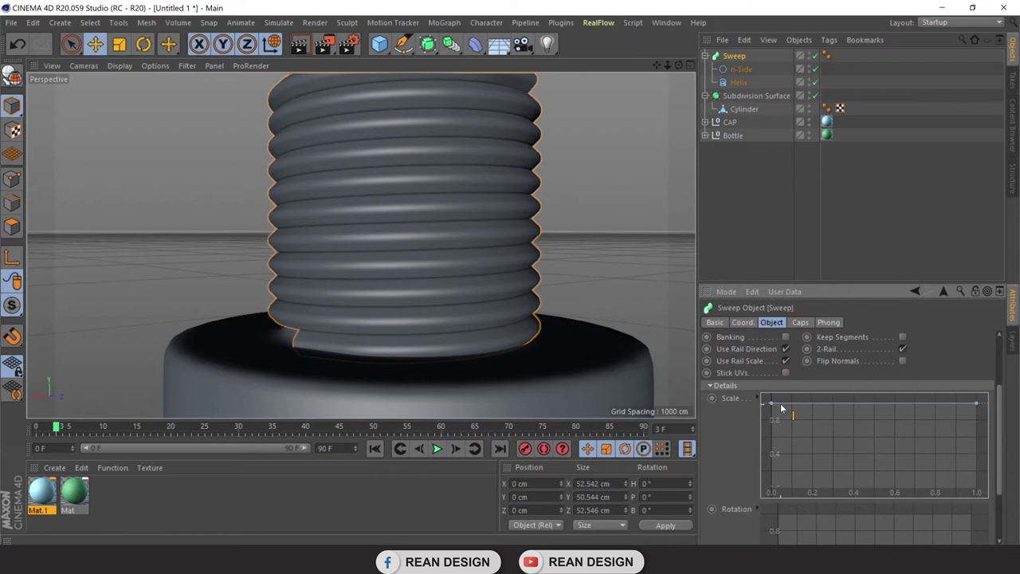
ctrl+click(781, 404)
Set the curve's start point to Zero Angle/Length and drop it to zero, thinning the thread's beginning
right_click(770, 402)
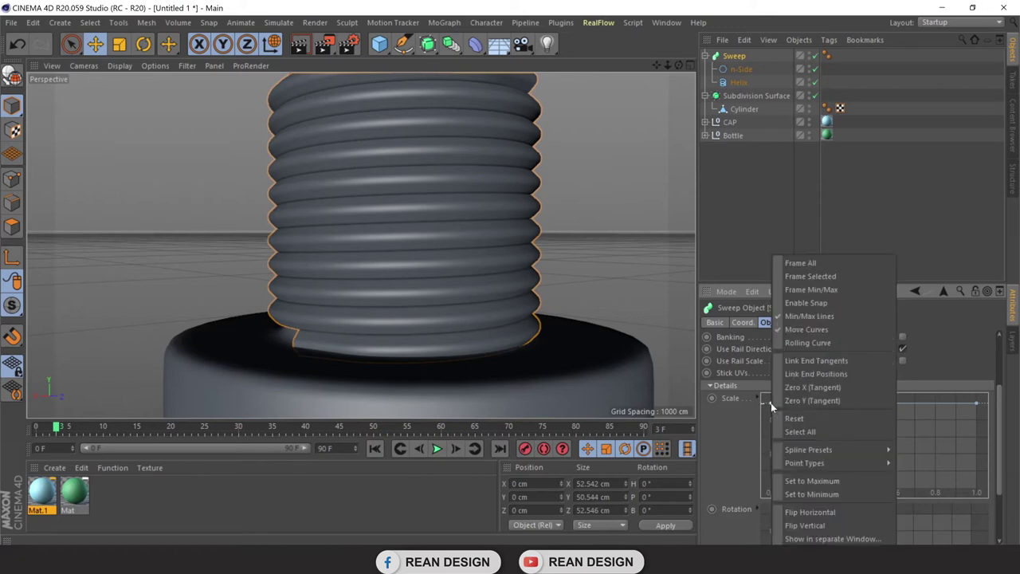
mouse_move(805, 463)
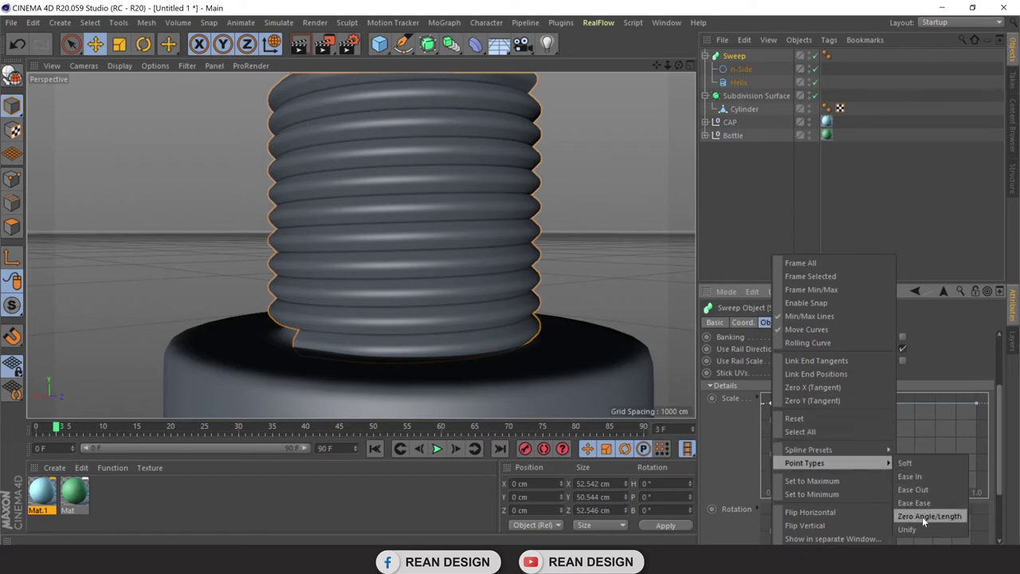
click(923, 516)
drag(773, 404, 772, 487)
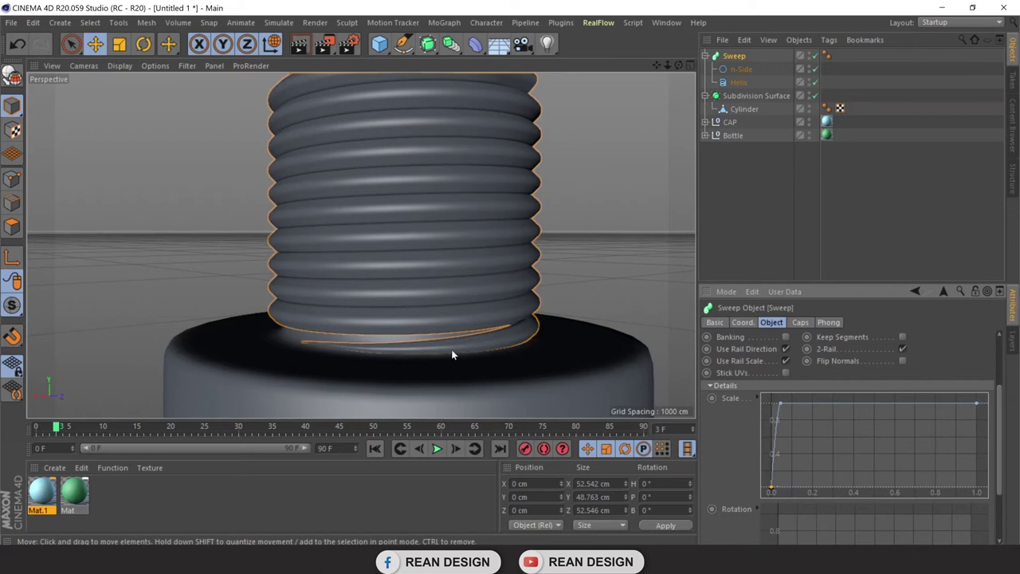
drag(783, 407, 777, 404)
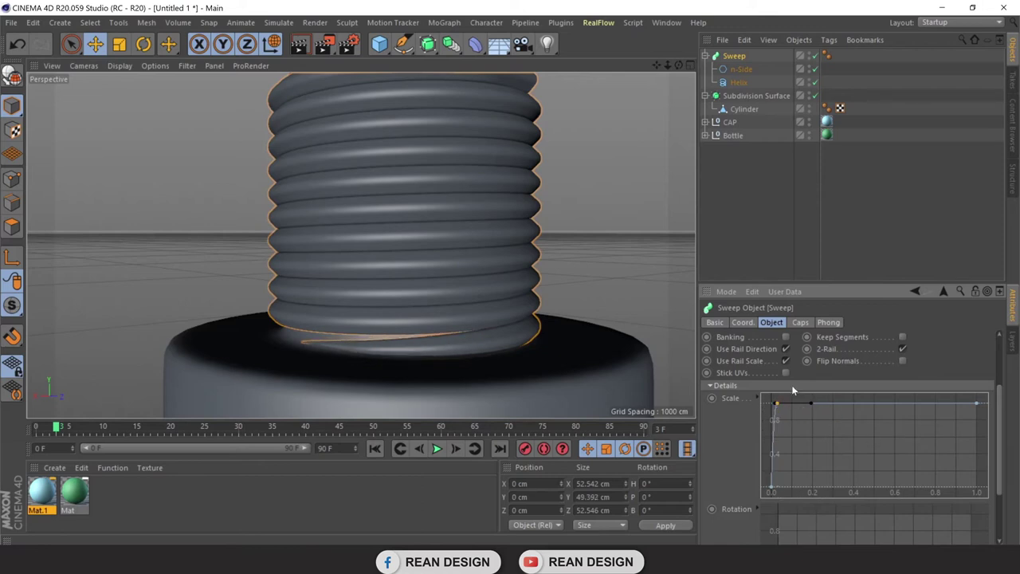
alt+middle_drag(381, 222, 361, 245)
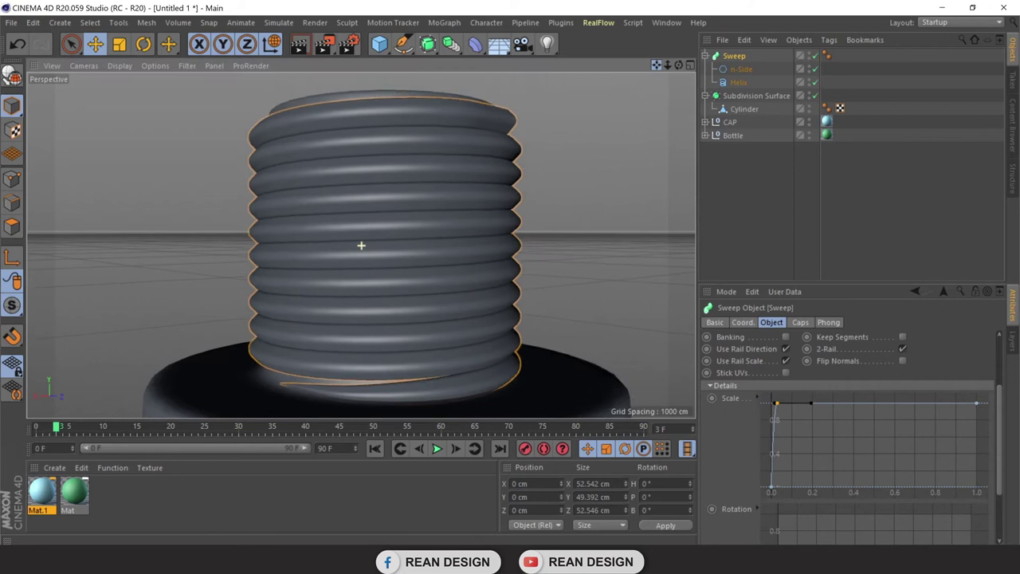
alt+right_drag(361, 246, 361, 245)
alt+drag(361, 245, 361, 244)
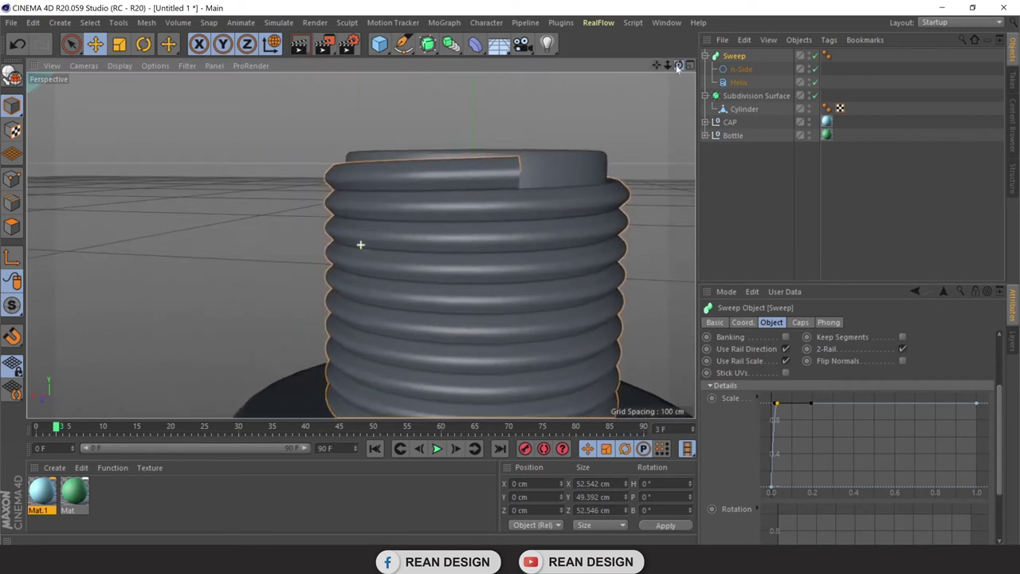
Set the end point to Zero Angle/Length and drop it to zero, tapering the thread's top
click(976, 405)
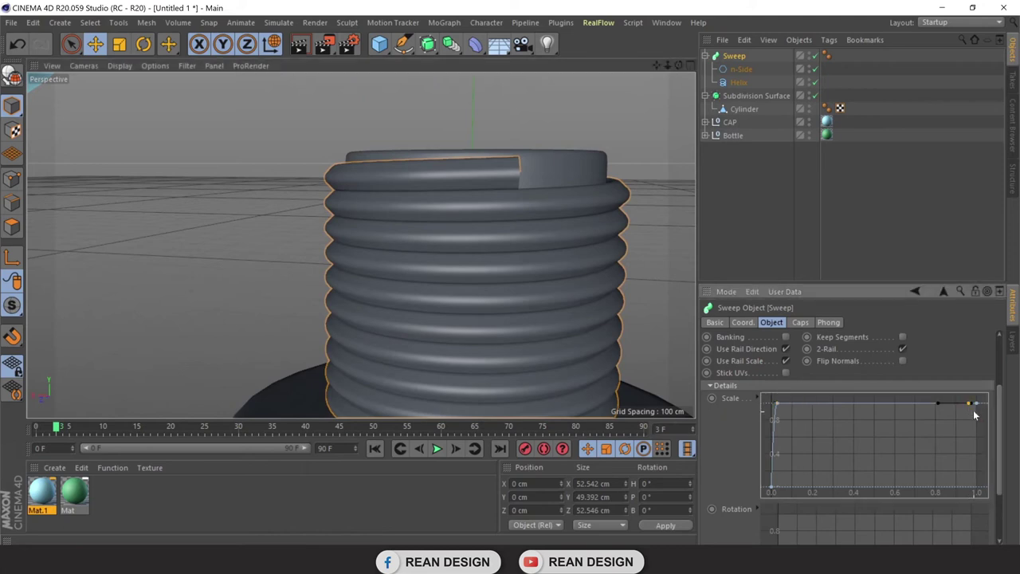
right_click(976, 405)
mouse_move(883, 464)
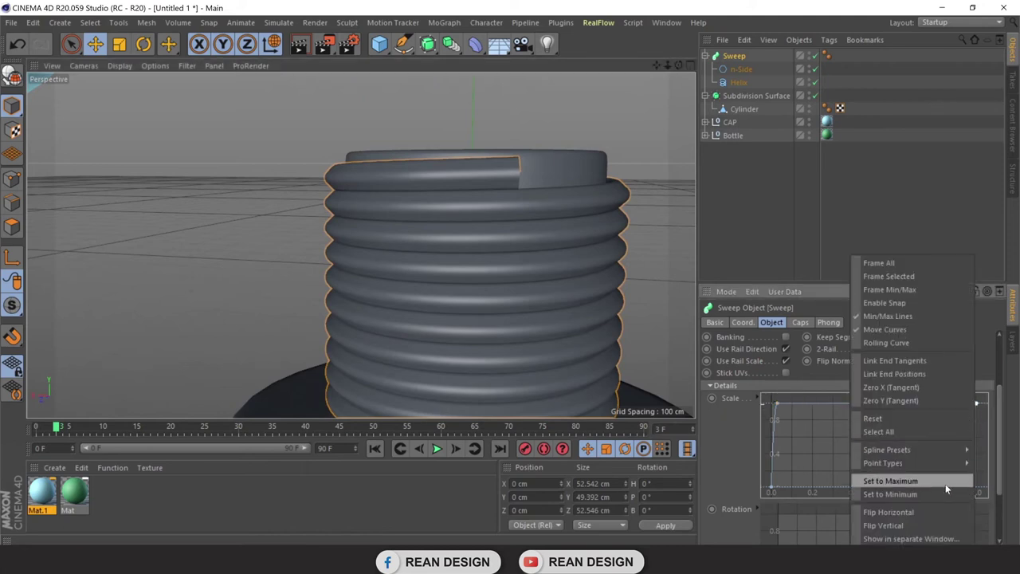
click(833, 517)
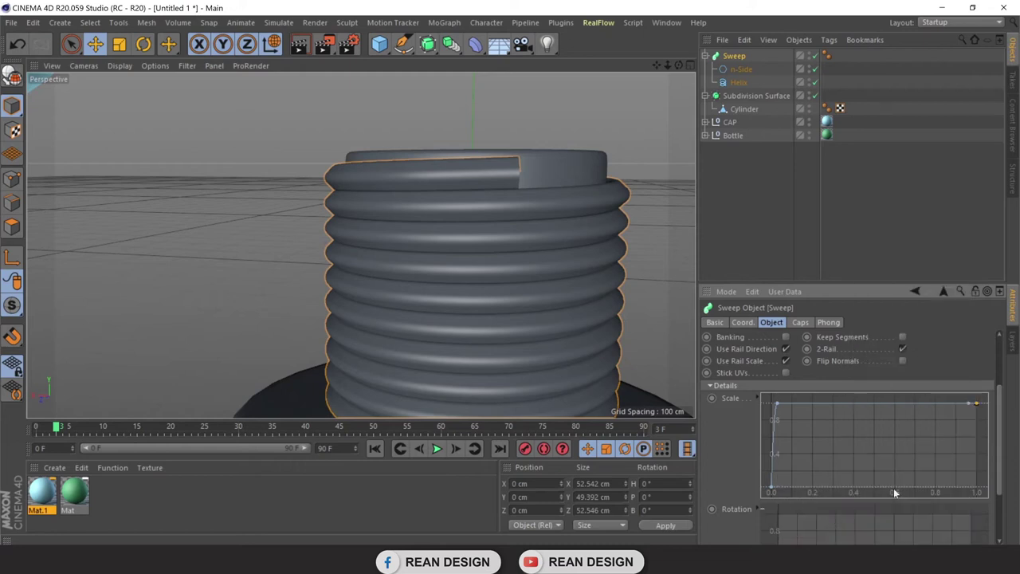
drag(979, 407, 977, 493)
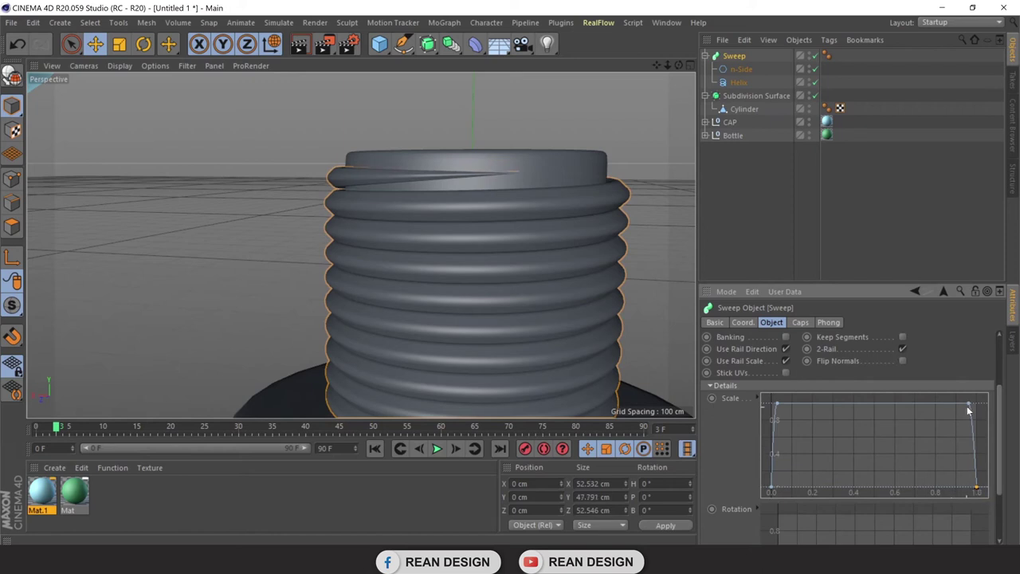
drag(970, 407, 973, 409)
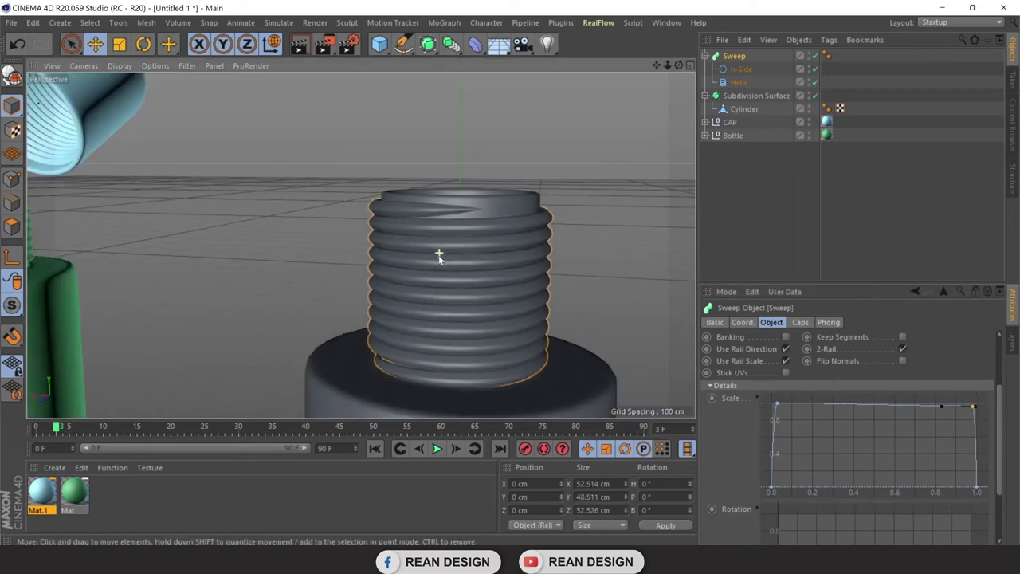
click(558, 201)
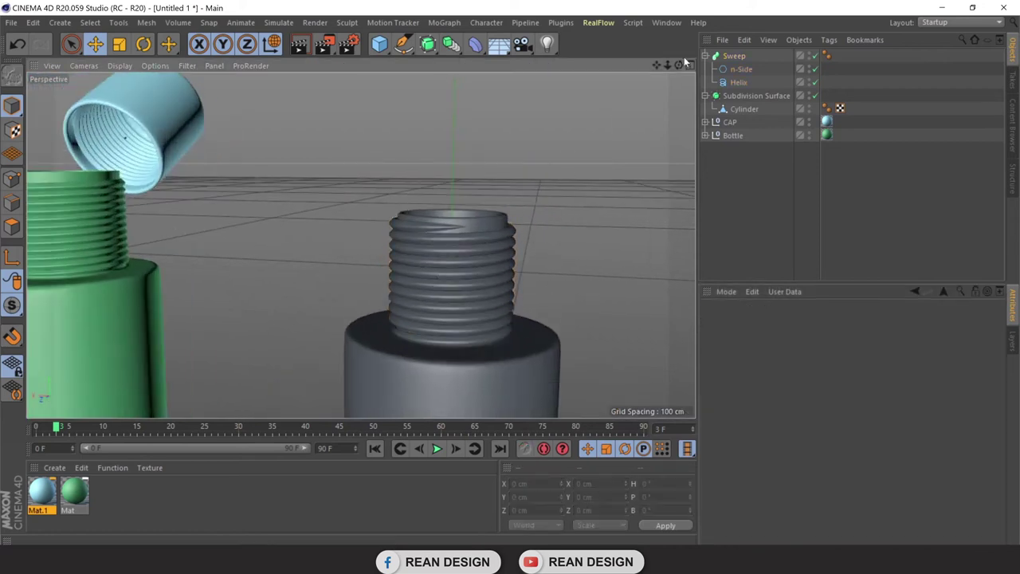
Select the n-Side profile and try radius values of 1.8 and 3.8 cm
drag(678, 64, 623, 103)
scroll(406, 237, up, 2)
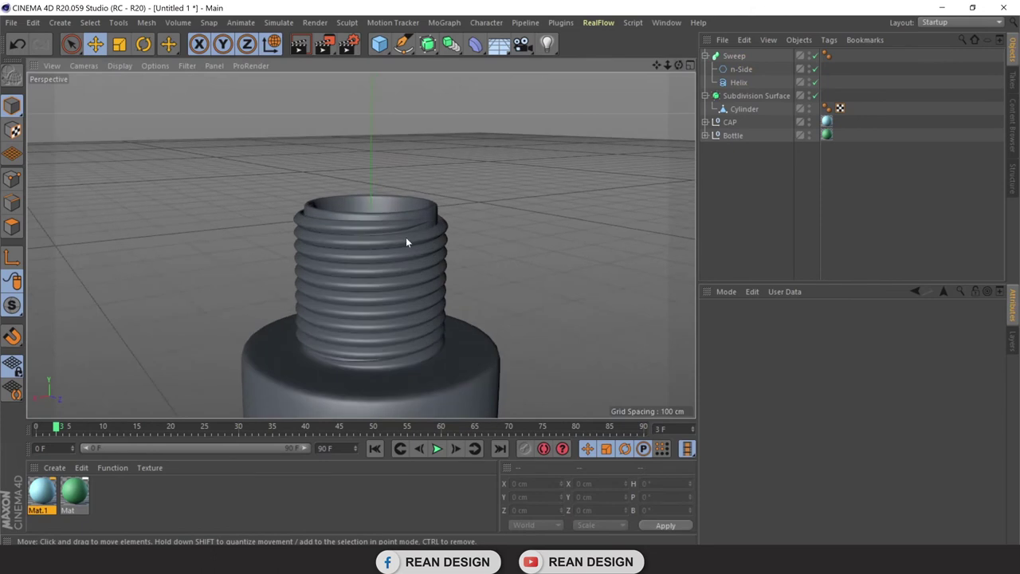
scroll(406, 236, up, 2)
click(738, 71)
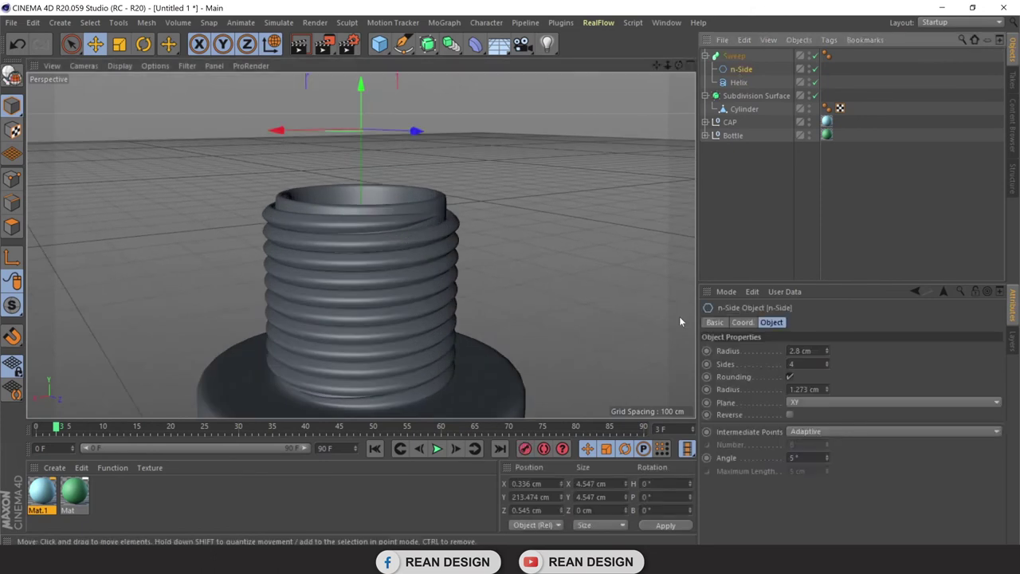
click(827, 353)
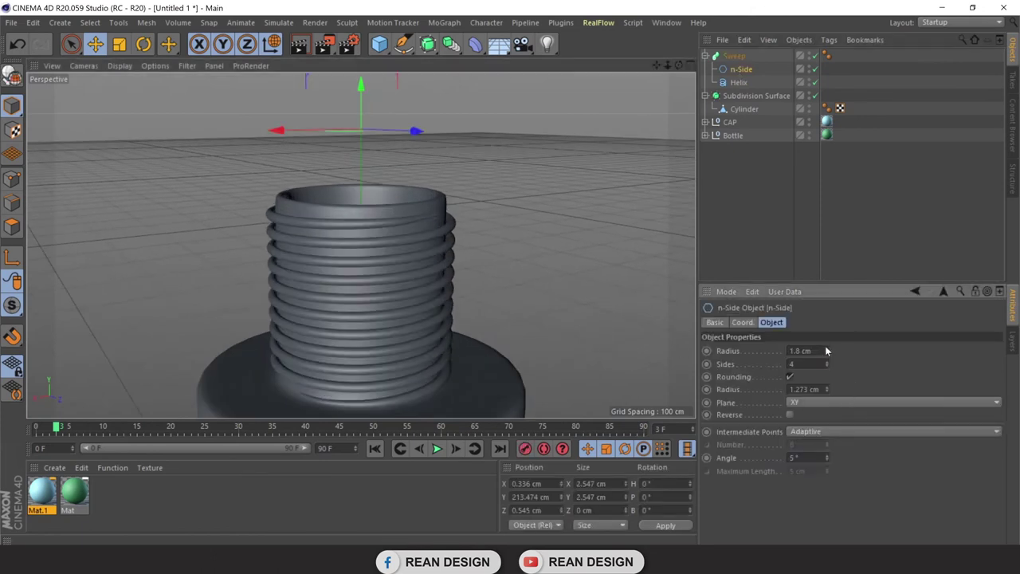
click(826, 348)
click(827, 349)
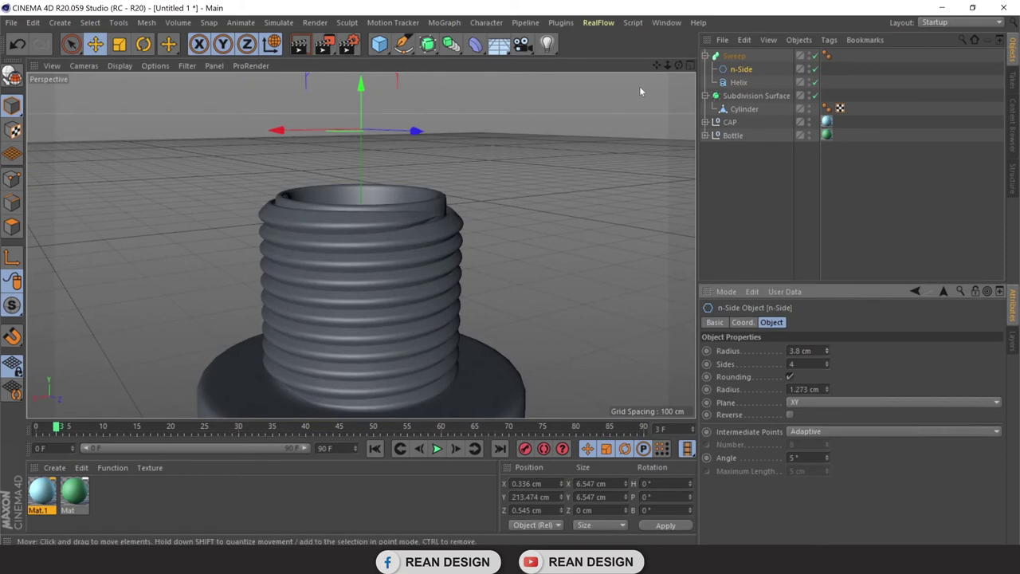
scroll(358, 244, up, 3)
alt+drag(358, 244, 360, 244)
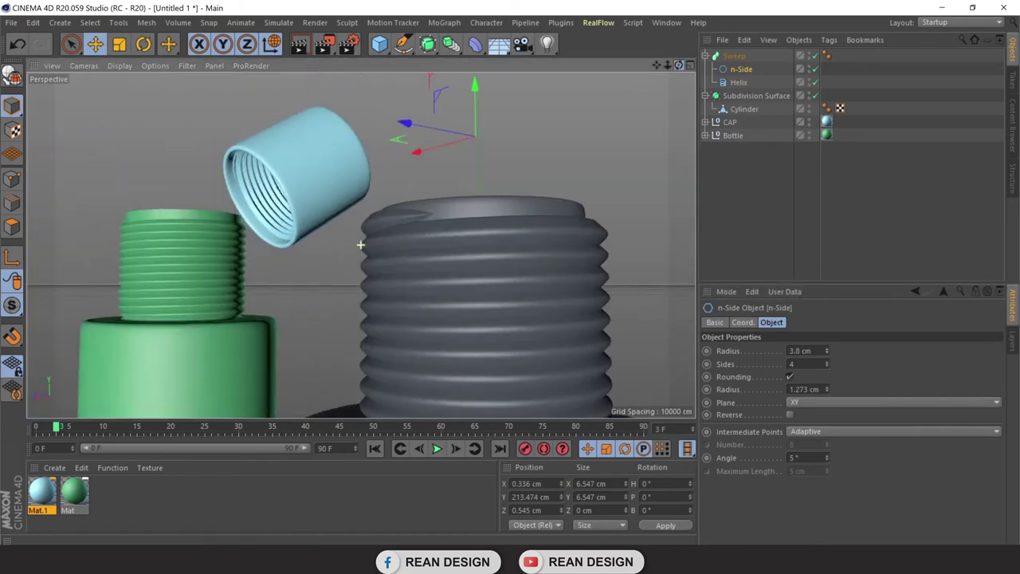
drag(678, 66, 677, 67)
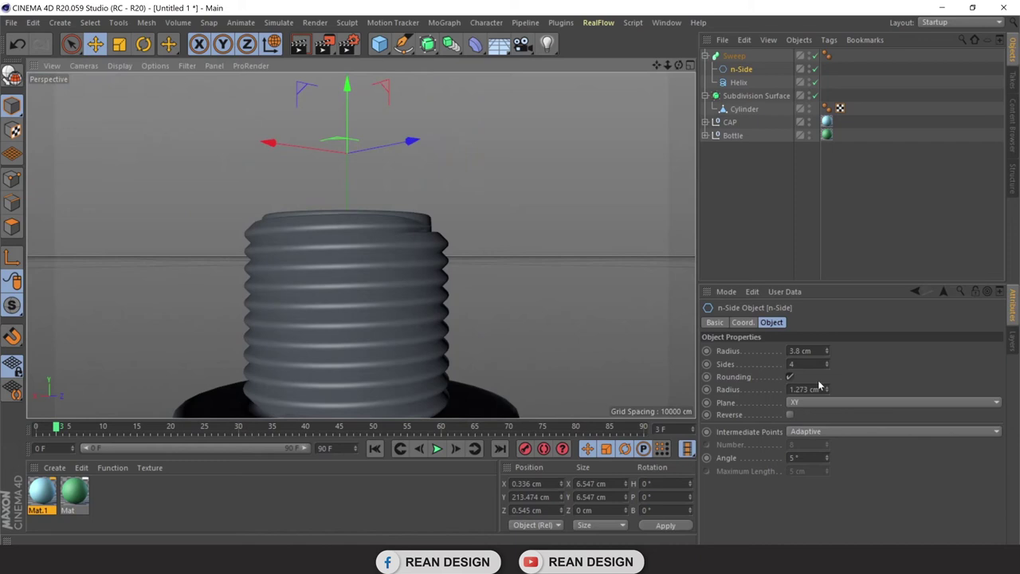
Test 3 sides but keep 4, then lower rounding to 0.273 cm and radius to 1.8 cm
click(827, 367)
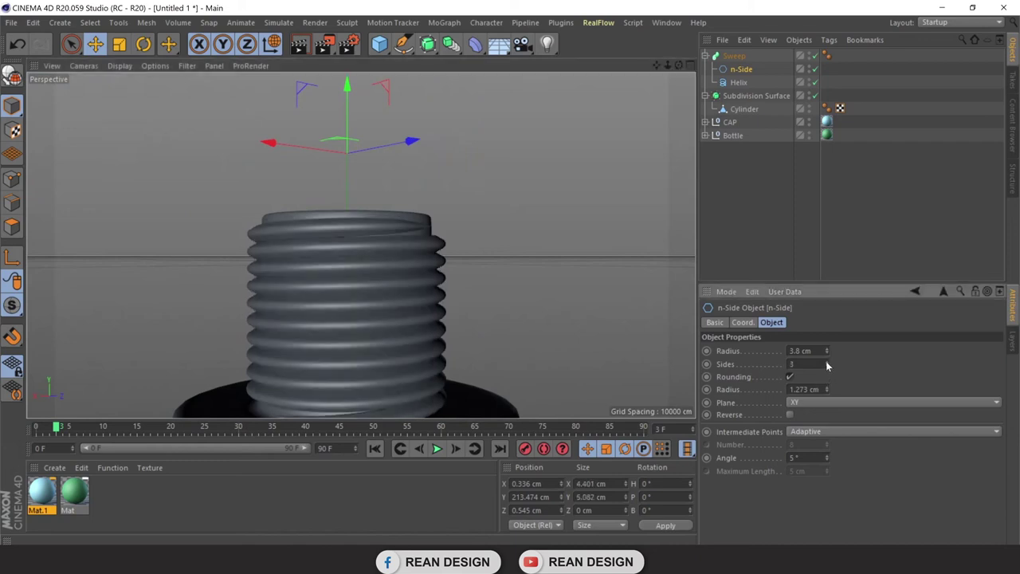
click(827, 361)
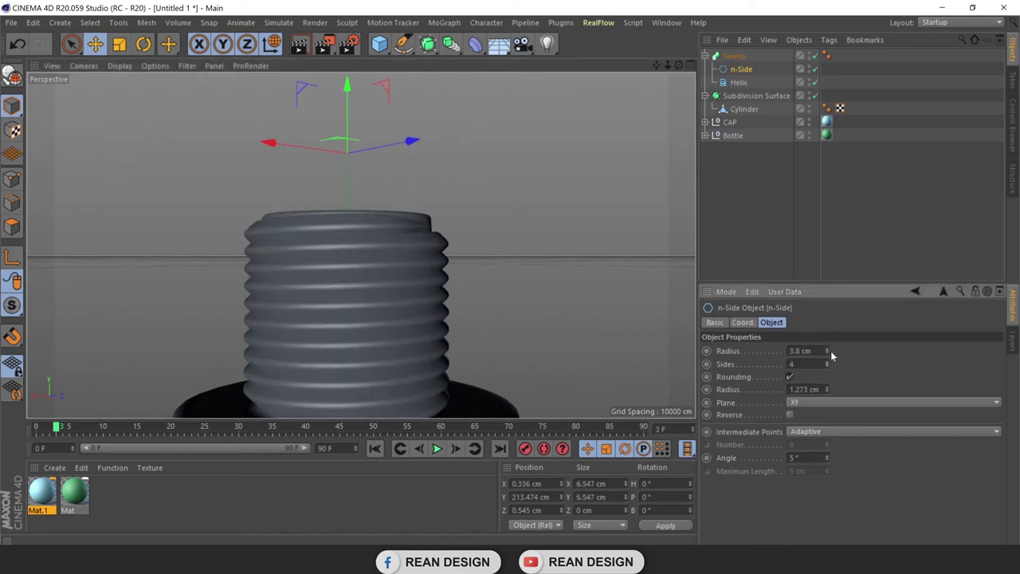
click(827, 352)
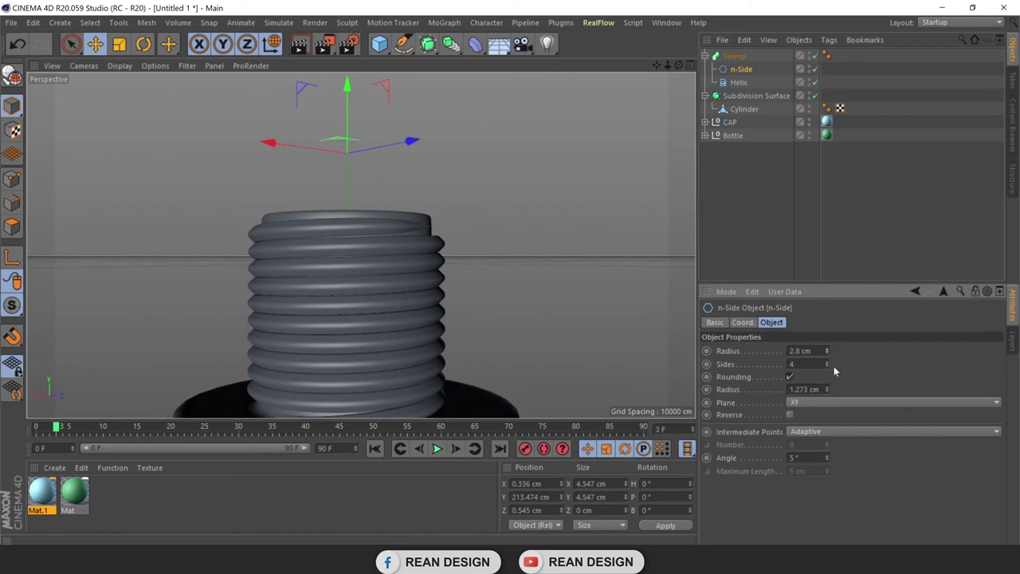
click(827, 366)
click(827, 362)
click(828, 391)
alt+drag(360, 244, 360, 241)
click(827, 354)
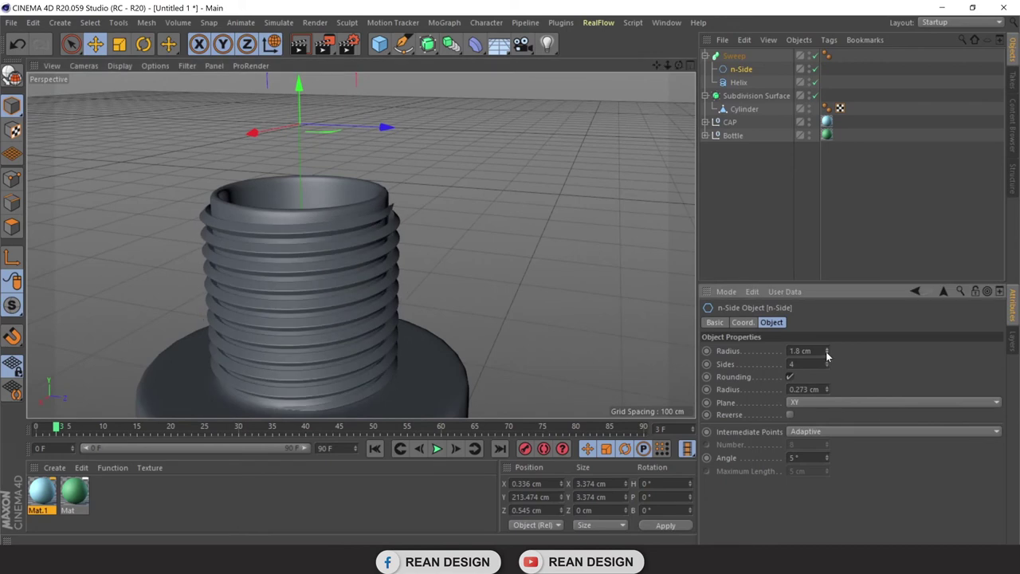
Raise the Helix End Angle to about 5700° so the thread winds many more turns
click(726, 83)
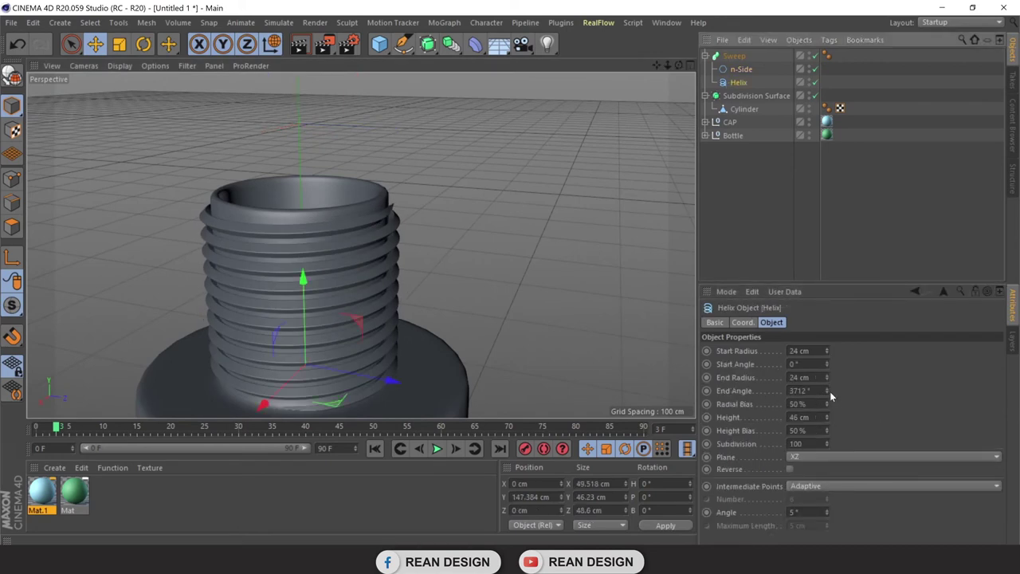
drag(827, 389, 827, 350)
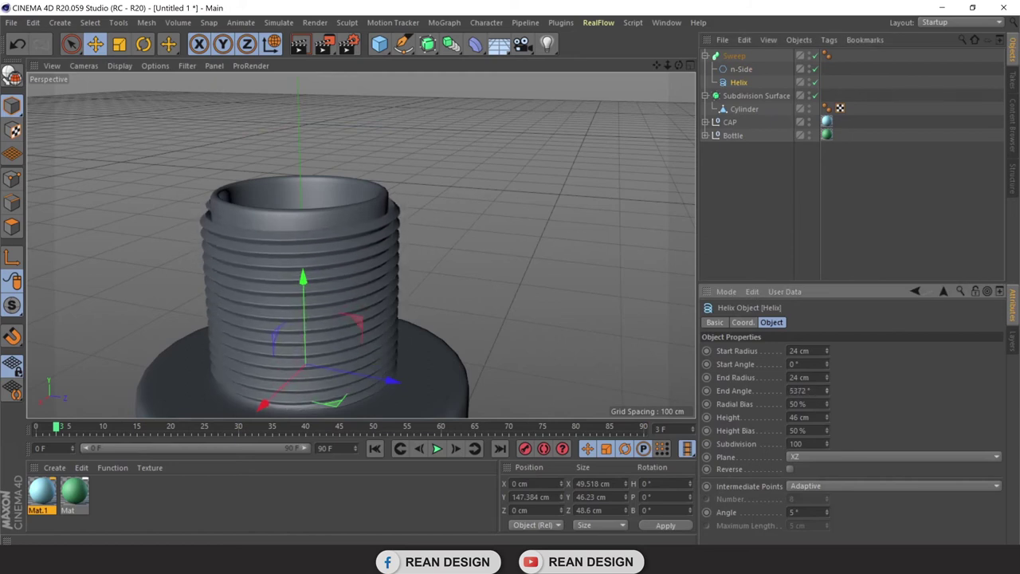
drag(827, 391, 826, 383)
click(480, 214)
mouse_move(481, 213)
alt+mouse_down()
mouse_move(495, 249)
mouse_move(510, 239)
alt+mouse_up()
Inspect the threaded neck beside the green bottle from several angles and select the Sweep
mouse_move(676, 70)
mouse_down()
mouse_move(602, 167)
mouse_move(527, 219)
mouse_up()
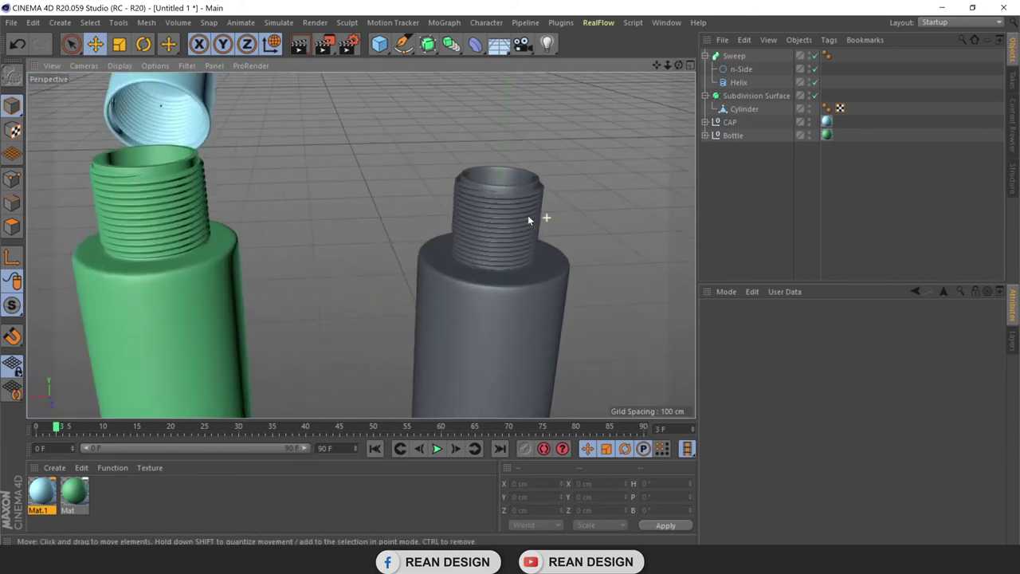
scroll(538, 186, down, 3)
drag(678, 64, 546, 126)
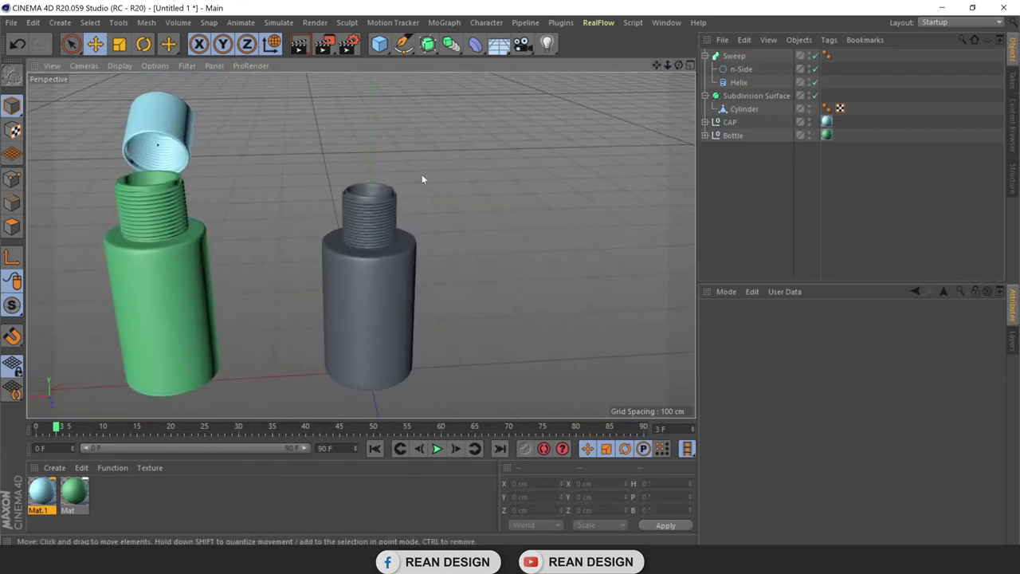
mouse_move(679, 64)
mouse_down()
mouse_move(360, 245)
mouse_move(412, 248)
mouse_move(471, 200)
mouse_up()
scroll(407, 267, up, 3)
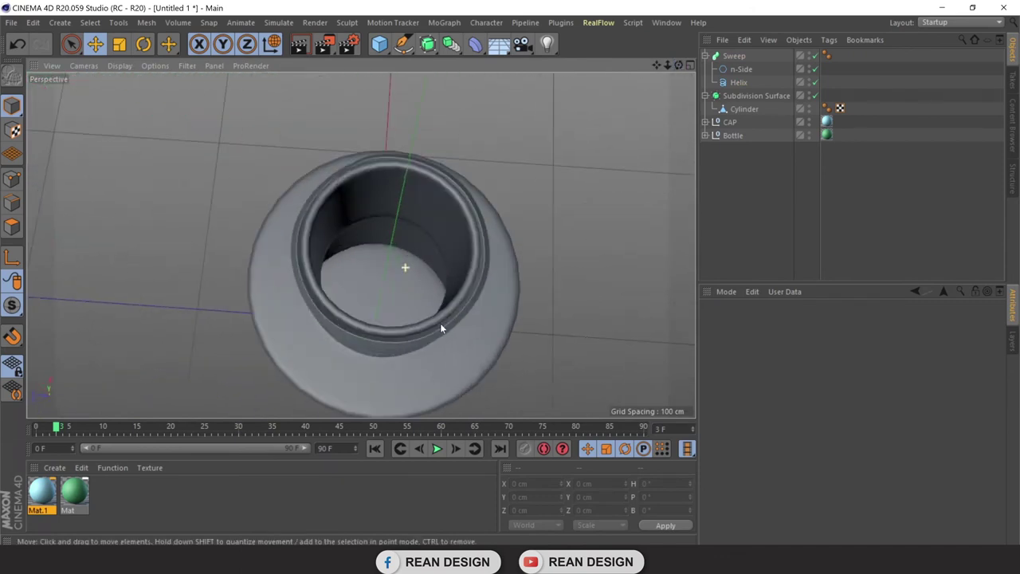
mouse_move(679, 64)
mouse_down()
mouse_move(682, 75)
mouse_move(360, 244)
mouse_up()
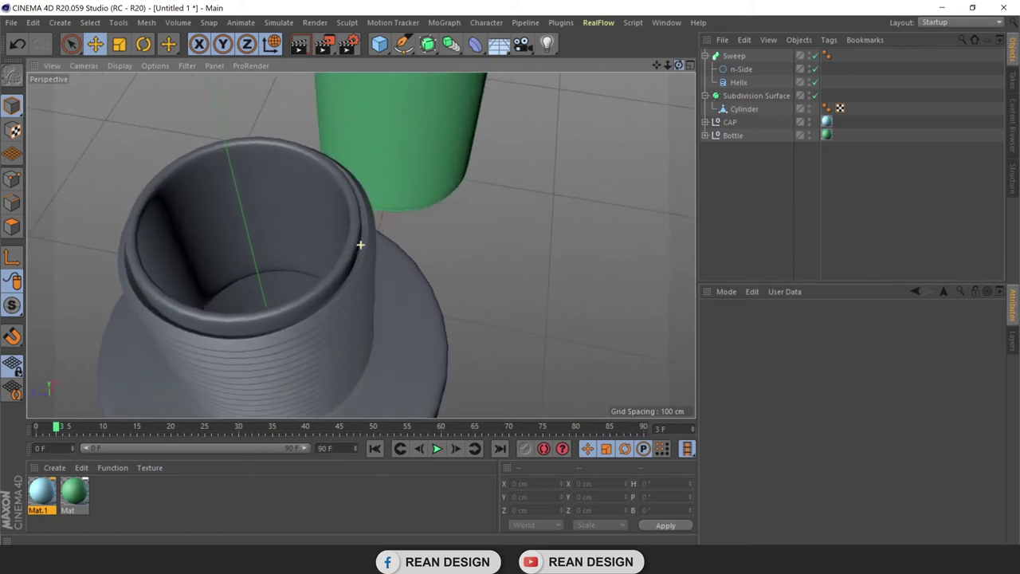
click(734, 56)
mouse_move(337, 216)
alt+mouse_down()
mouse_move(299, 290)
mouse_move(533, 183)
alt+mouse_up()
In Axis mode, move the Sweep's axis up to the neck top at Y 136.203 cm
key(t)
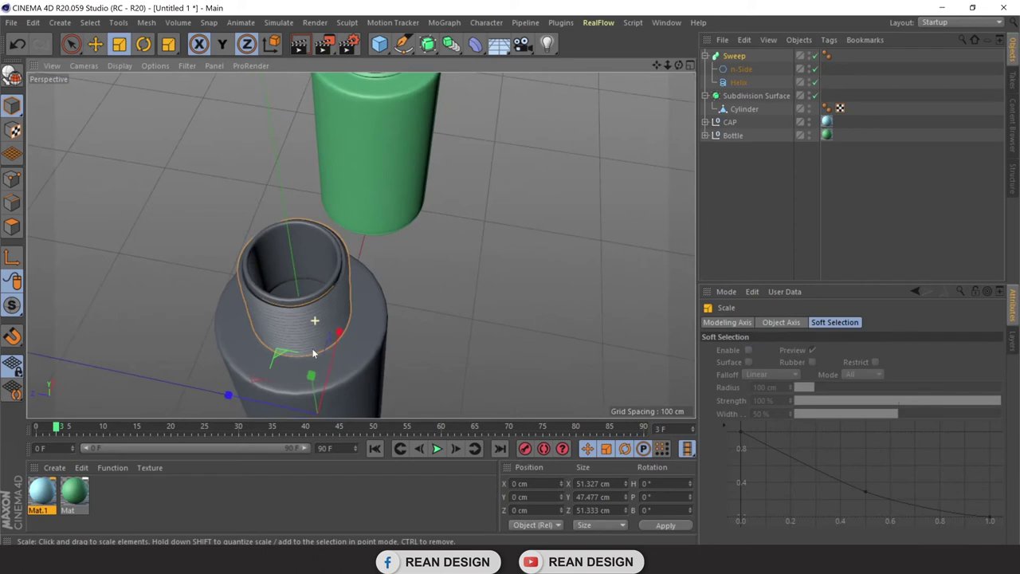
mouse_move(677, 66)
mouse_down()
mouse_move(360, 245)
mouse_move(264, 239)
mouse_up()
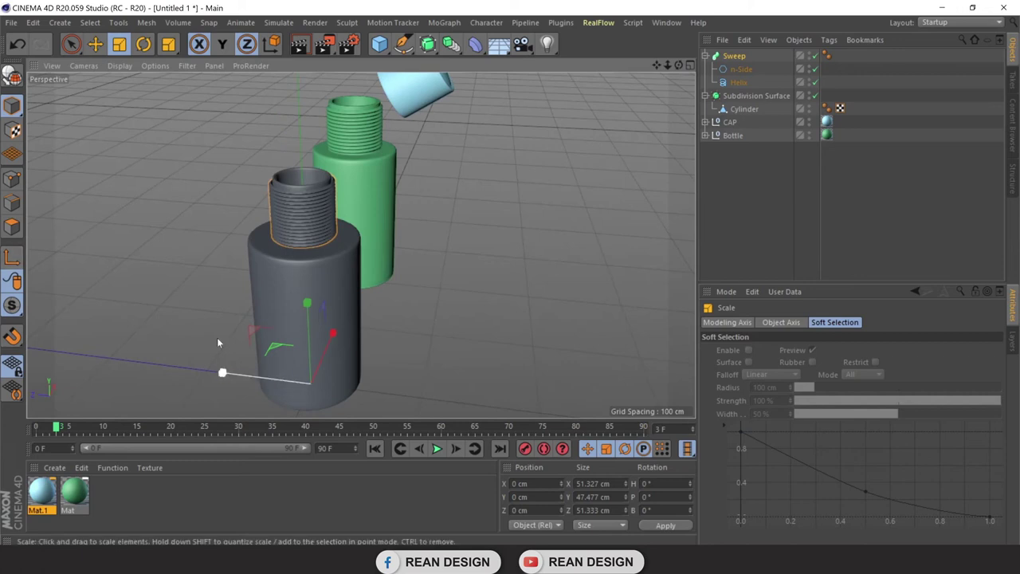
click(12, 257)
click(95, 44)
drag(308, 305, 316, 162)
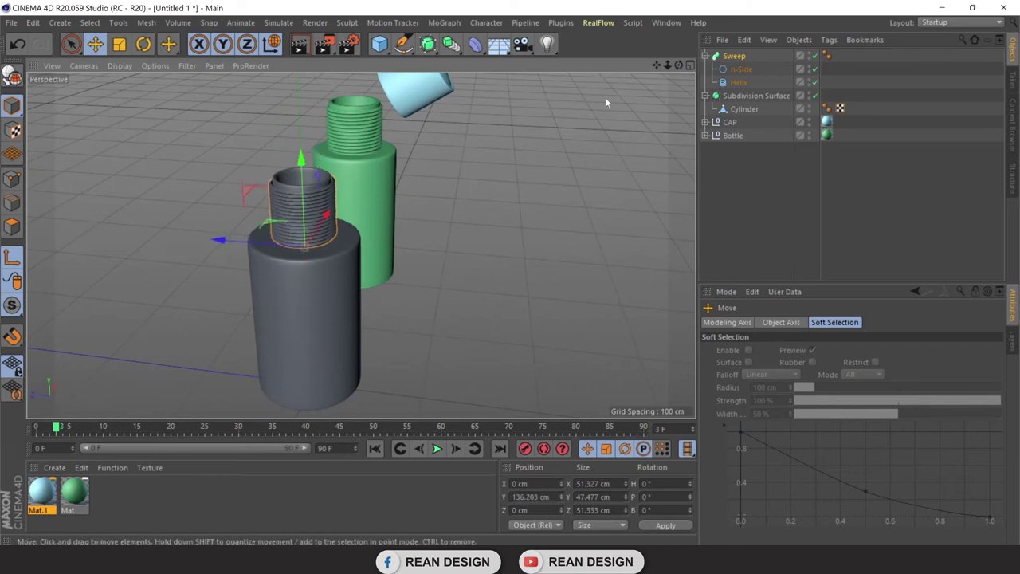
click(690, 65)
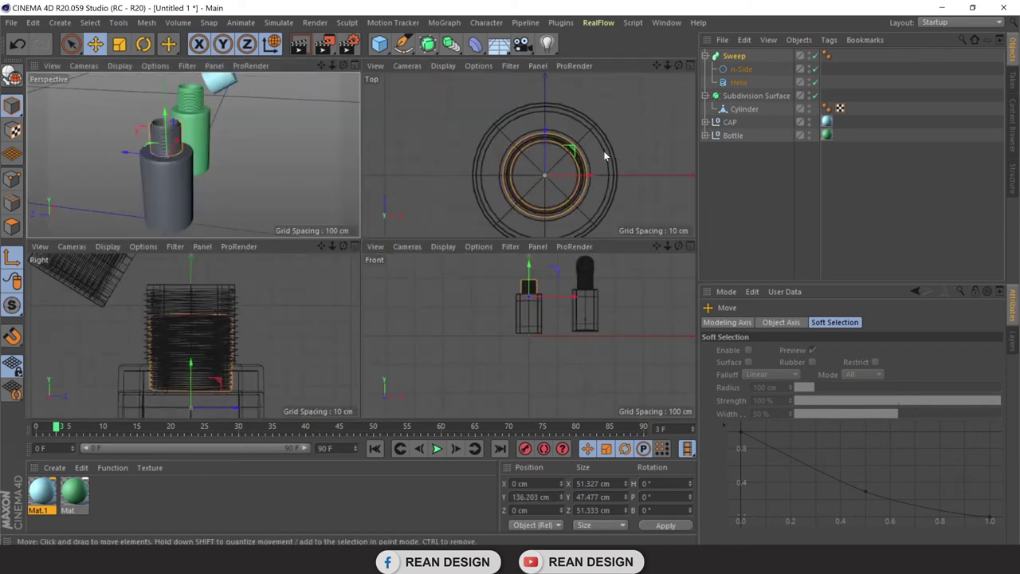
click(343, 65)
scroll(311, 98, up, 3)
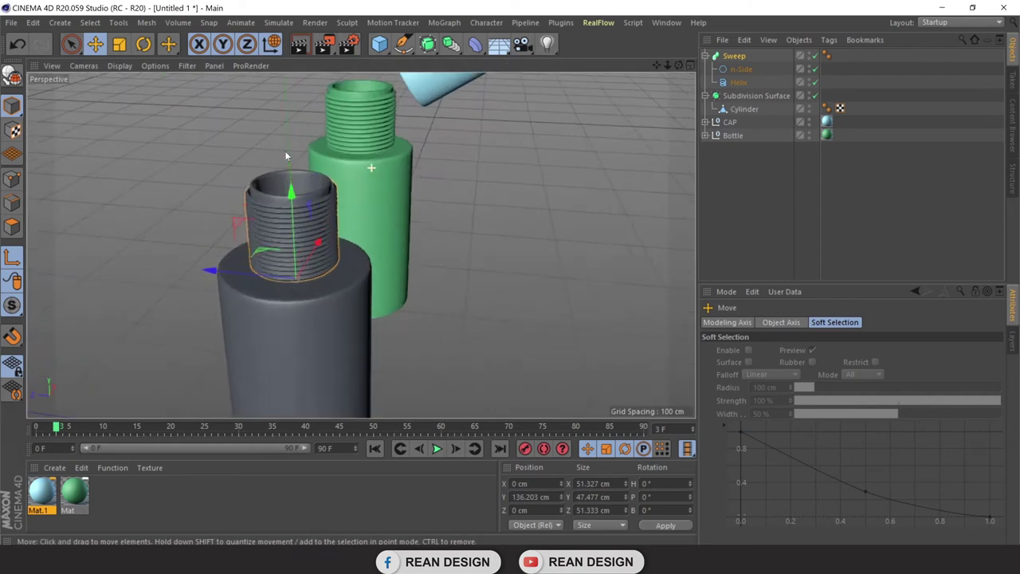
scroll(284, 150, up, 2)
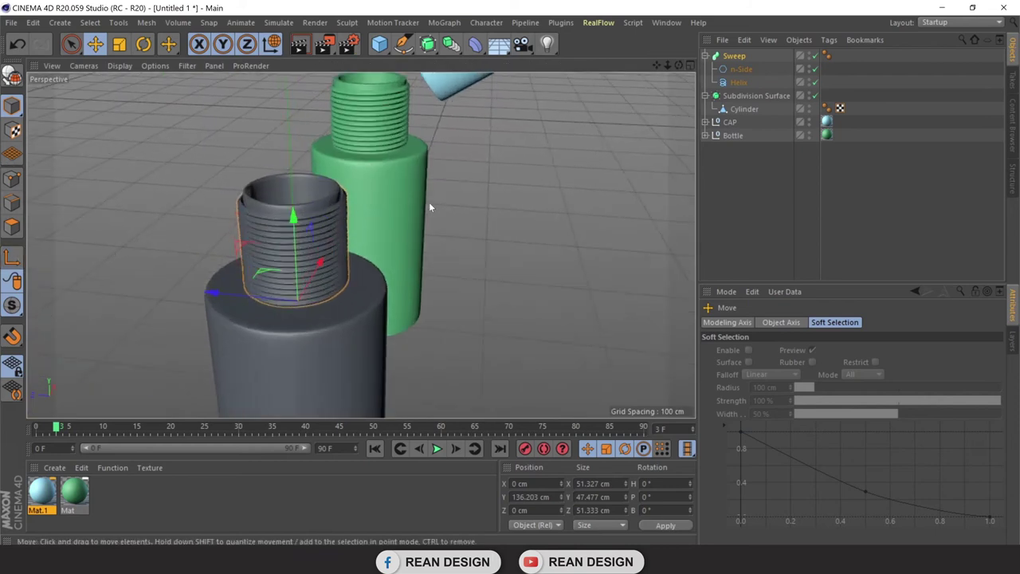
Scale the sweep down slightly to about 50.3 cm wide so it hugs the neck
key(t)
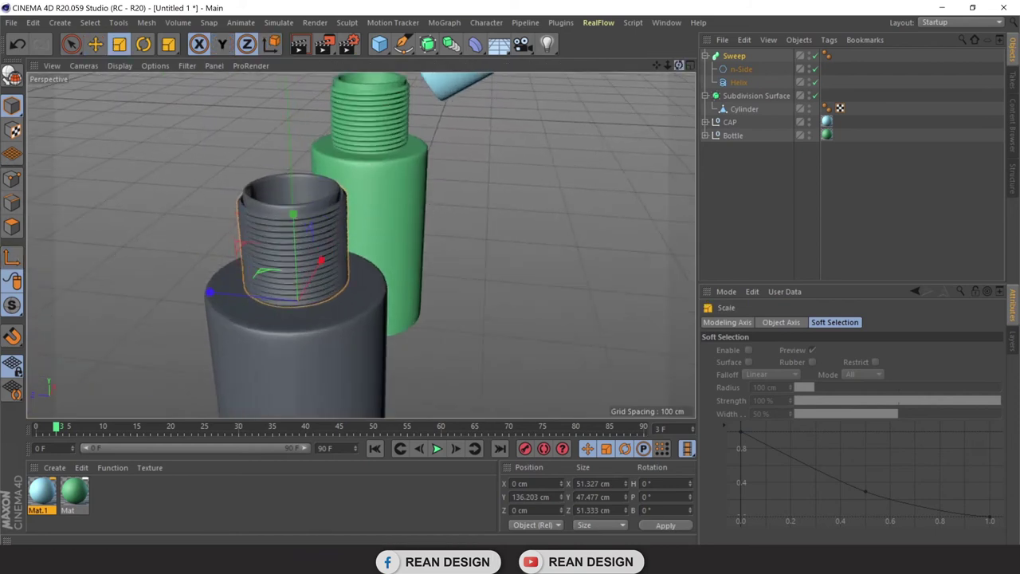
drag(678, 65, 667, 64)
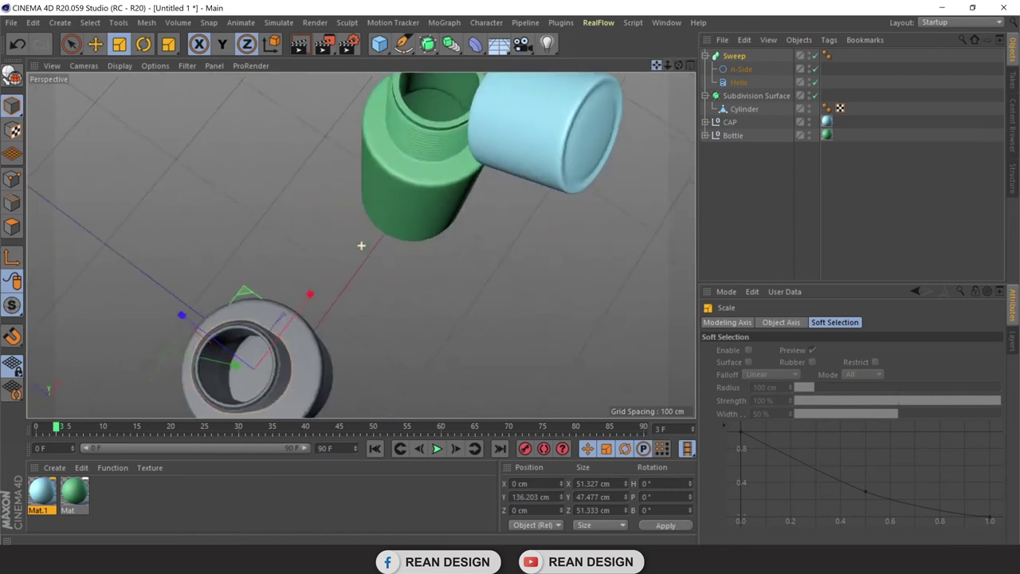
scroll(359, 244, up, 3)
scroll(330, 268, up, 2)
scroll(346, 269, up, 2)
scroll(366, 239, up, 1)
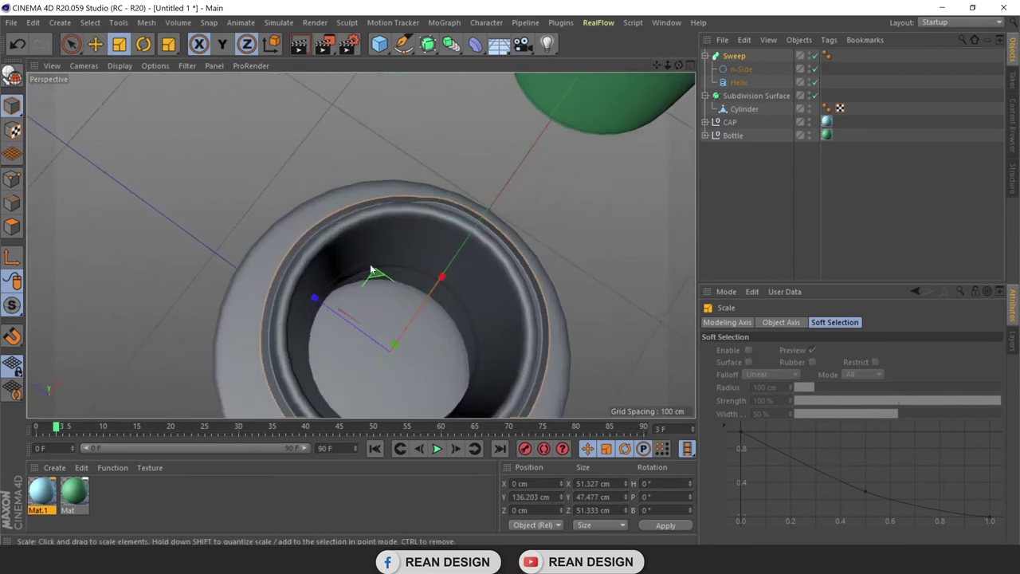
mouse_move(376, 273)
mouse_down()
mouse_move(379, 284)
mouse_move(359, 111)
mouse_move(362, 124)
mouse_up()
scroll(362, 124, down, 3)
scroll(362, 123, down, 2)
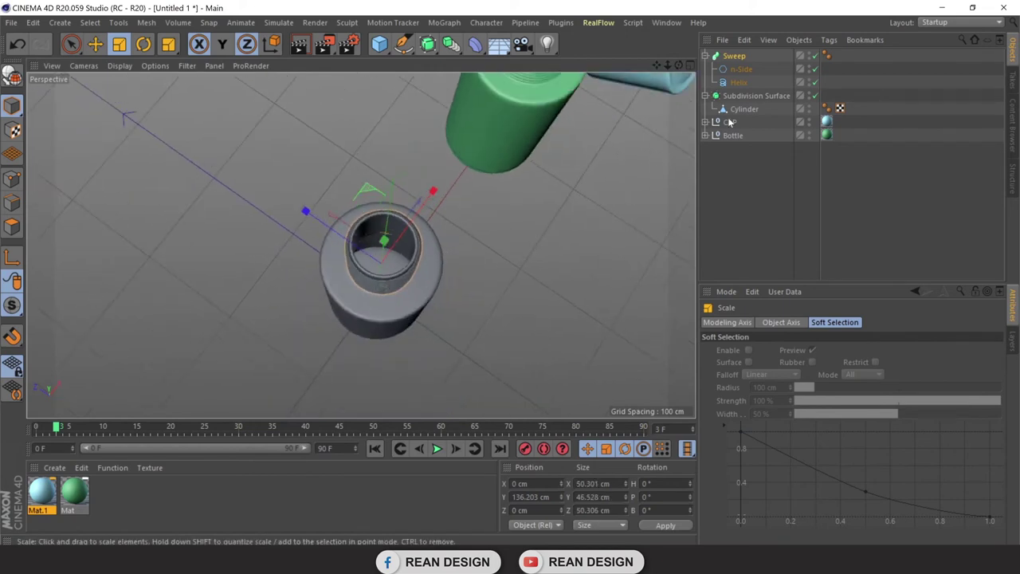
Return to the Move tool, deselect the sweep, and view the threaded neck level
mouse_move(678, 65)
mouse_down()
mouse_move(660, 65)
mouse_move(646, 167)
mouse_up()
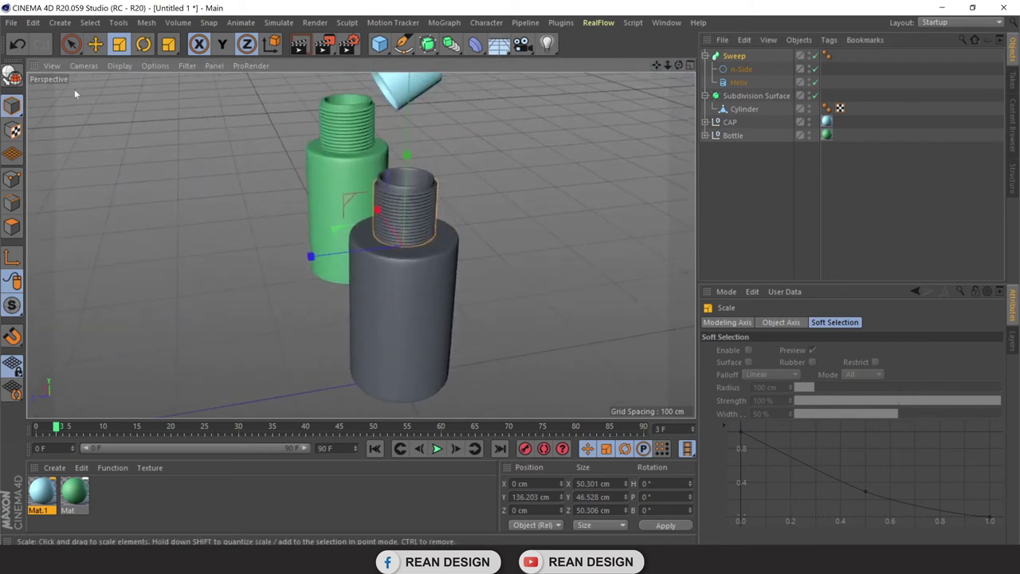
key(e)
click(206, 193)
scroll(553, 150, up, 3)
scroll(552, 150, up, 1)
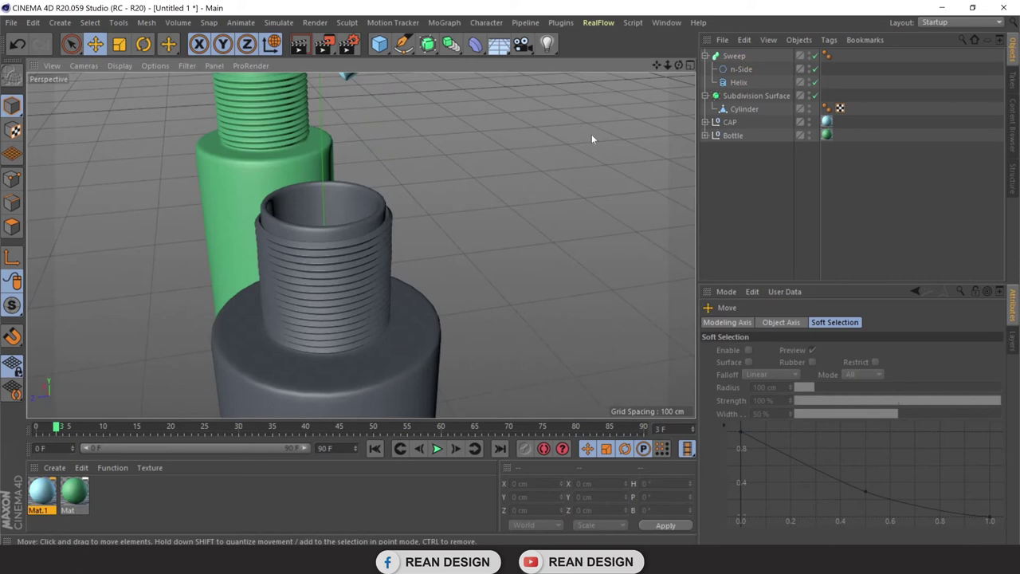
alt+drag(360, 244, 361, 245)
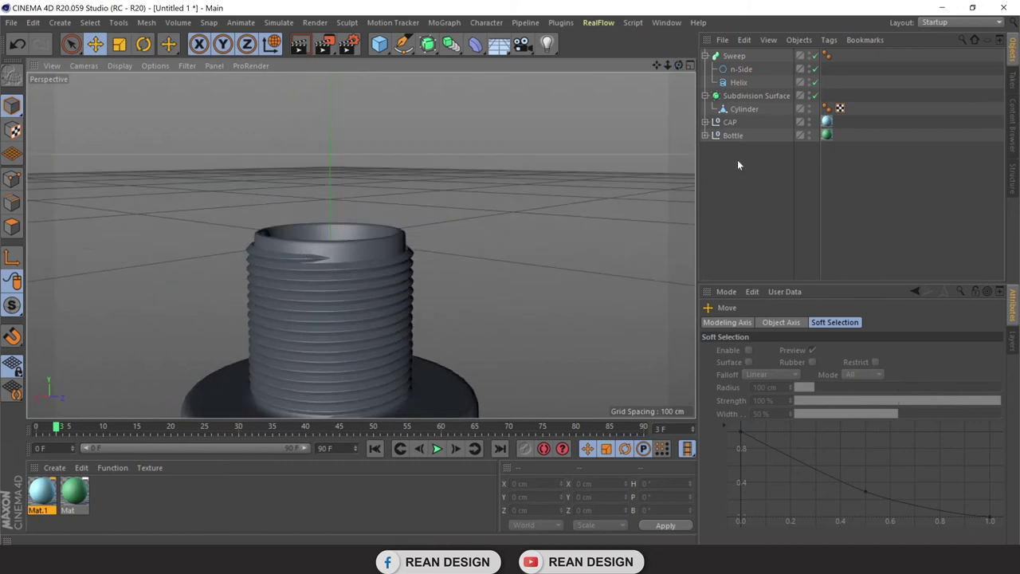
Step the Helix height up to 48.08 cm, then back down to 47.08 cm
click(738, 86)
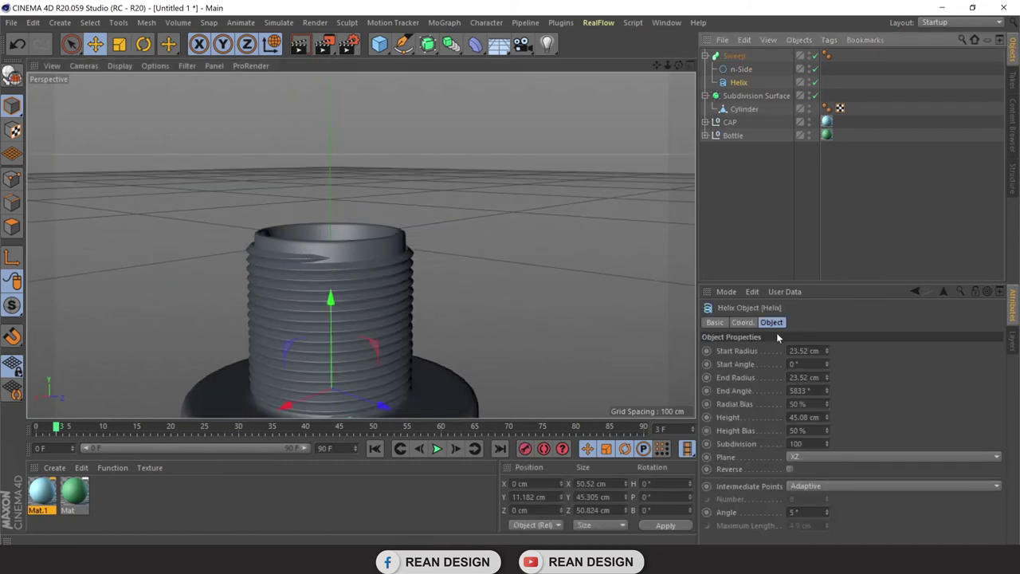
click(828, 414)
click(828, 414)
click(827, 415)
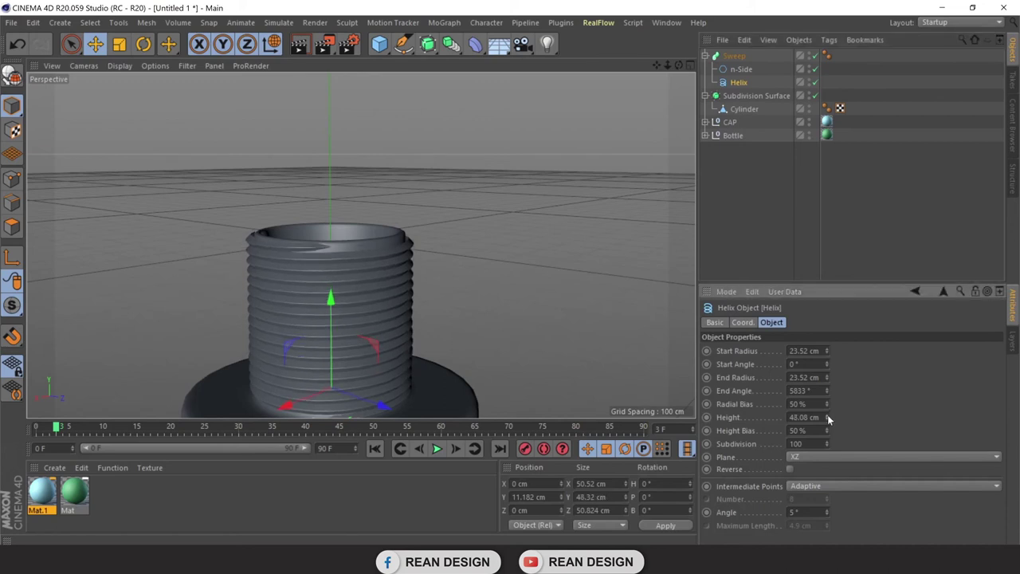
click(827, 420)
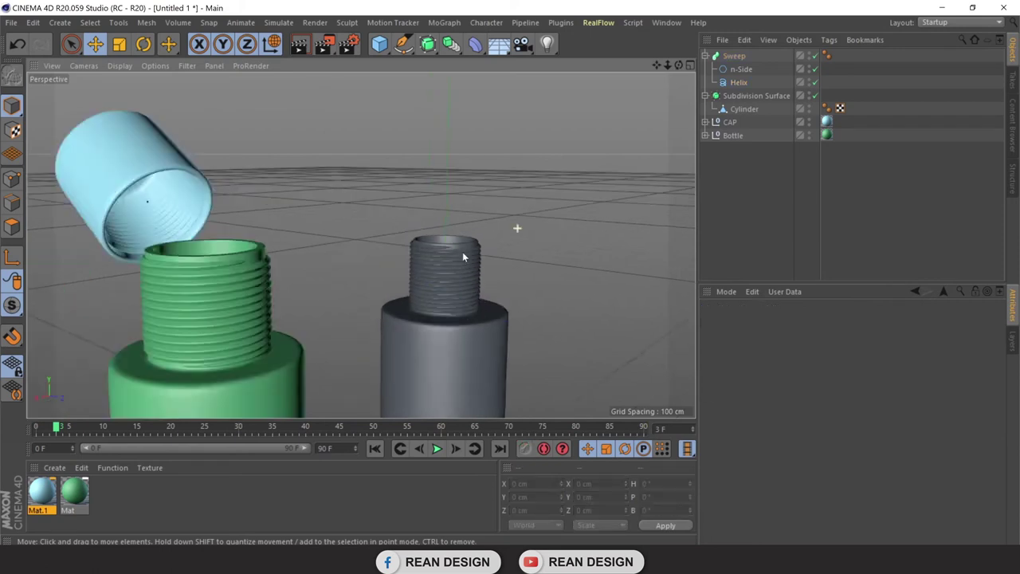
mouse_move(679, 64)
mouse_down()
mouse_move(700, 69)
mouse_move(205, 146)
mouse_up()
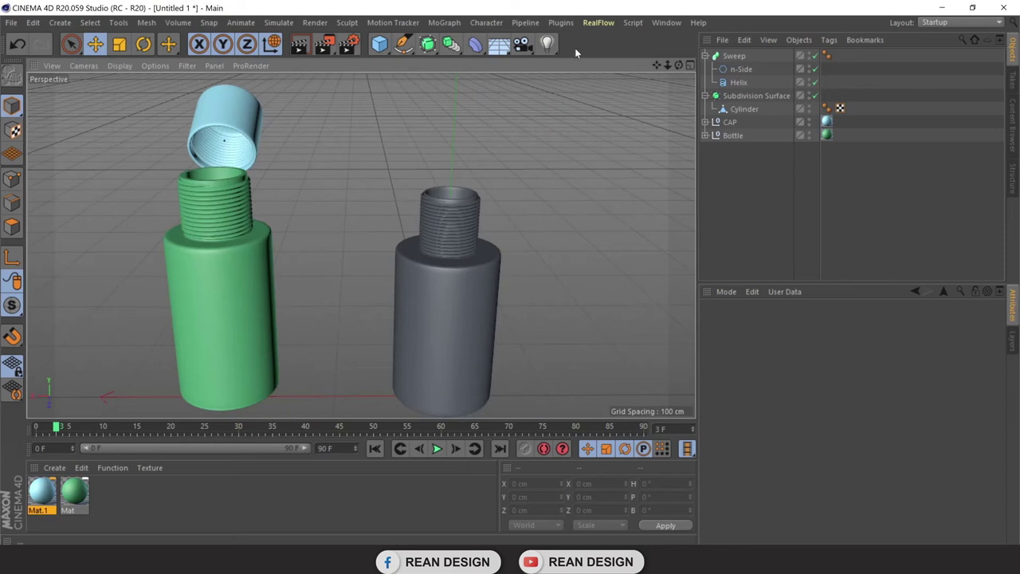
Add a new cylinder, lift it above the bottle, set its height to 50 cm and narrow its radius
click(390, 52)
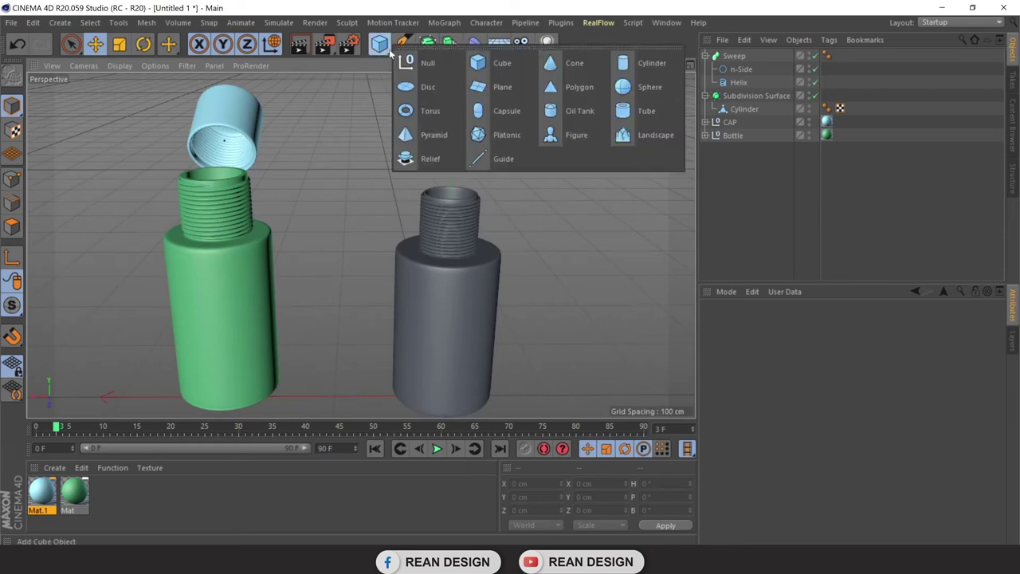
click(655, 72)
drag(444, 327, 469, 114)
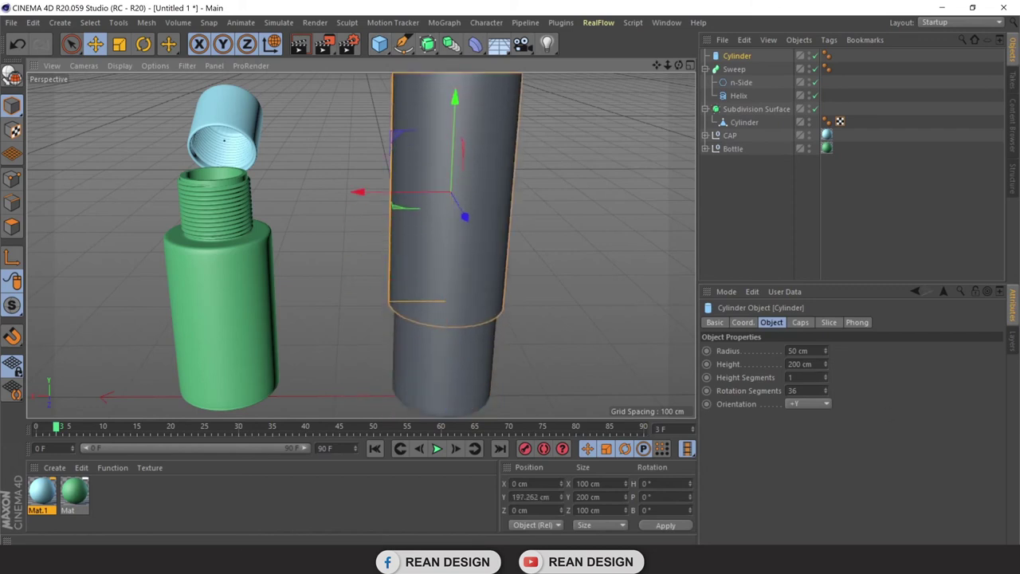
double_click(801, 364)
text(50)
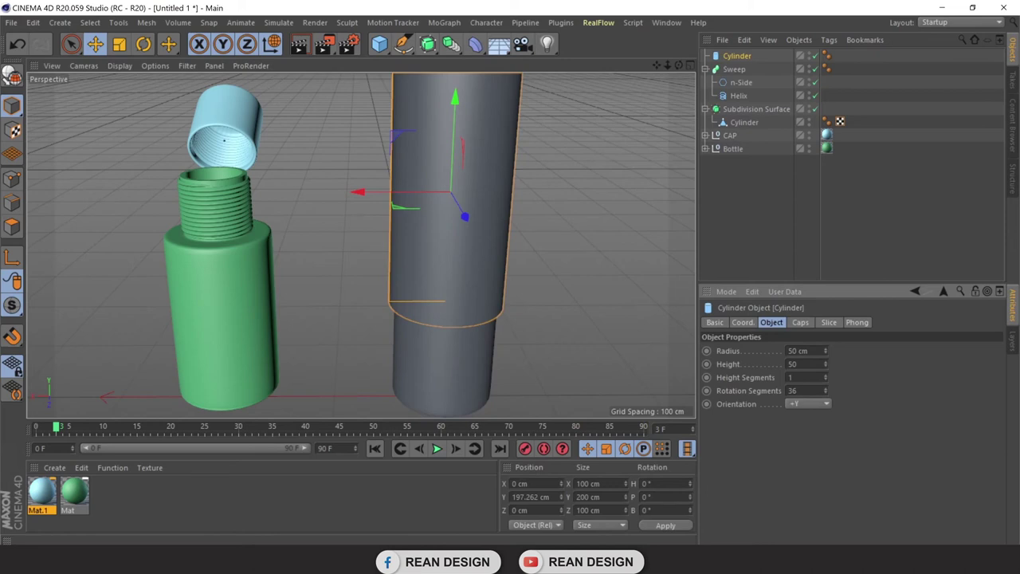
click(799, 351)
drag(825, 353, 825, 375)
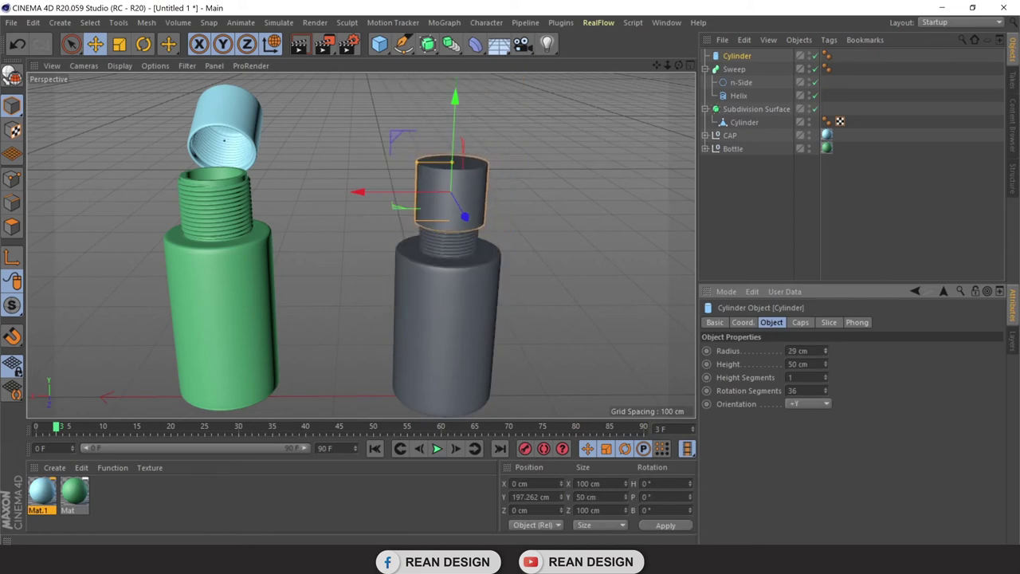
scroll(542, 250, up, 5)
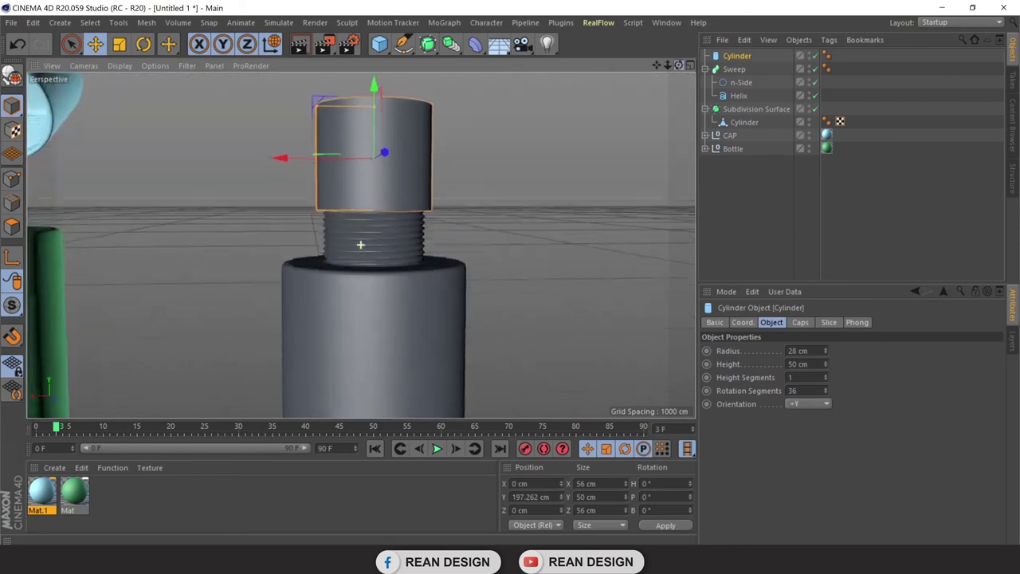
Raise the cylinder to Y 228.534 cm, just above the threaded neck, and view it from the side
drag(678, 65, 678, 88)
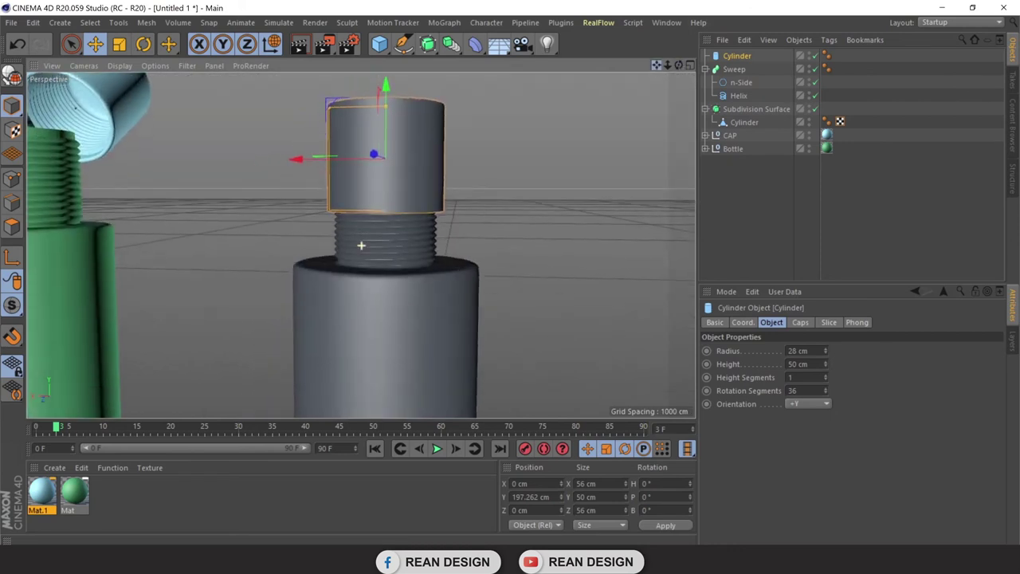
drag(385, 175, 387, 106)
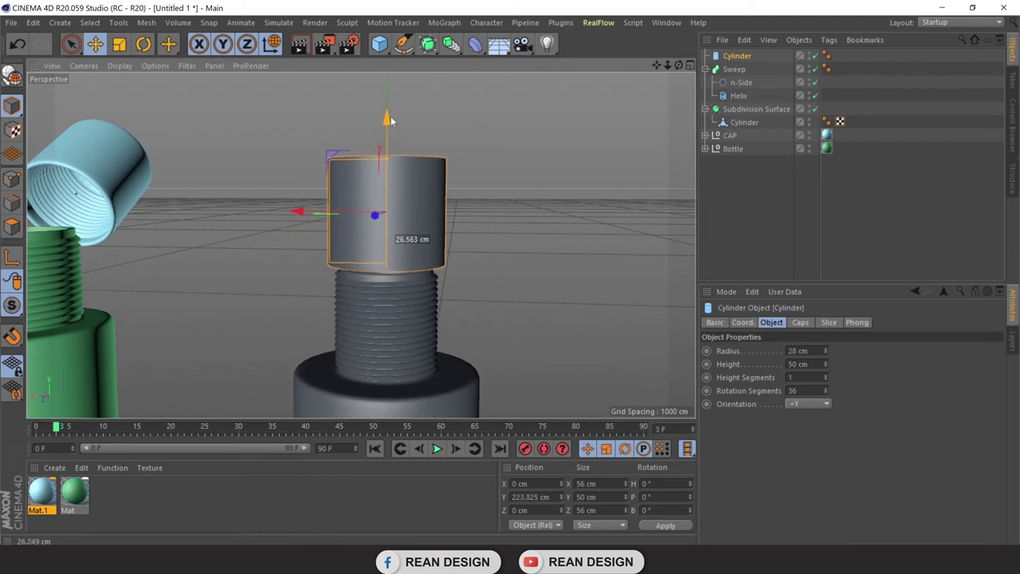
drag(681, 67, 358, 243)
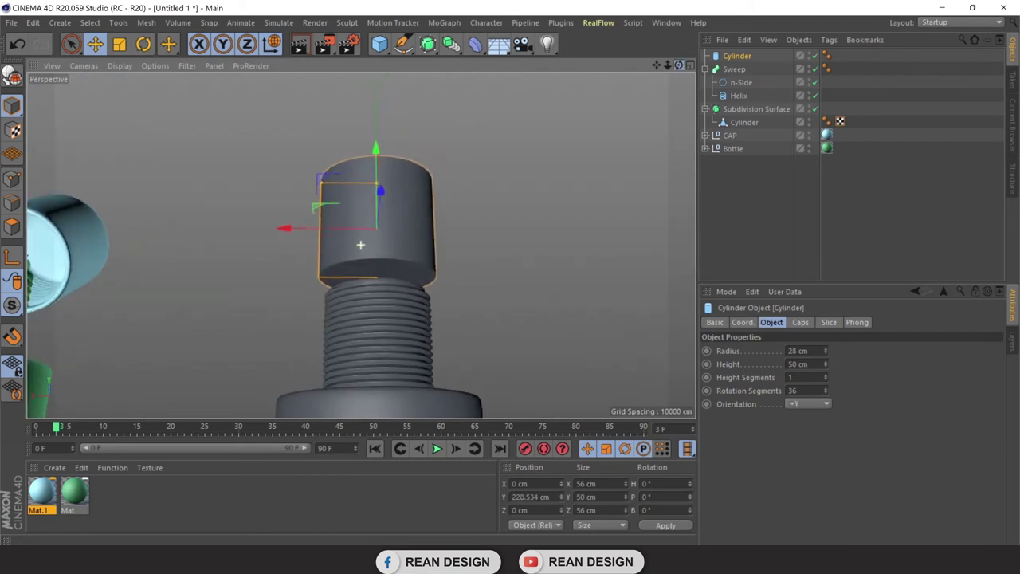
scroll(439, 236, up, 3)
scroll(472, 213, up, 2)
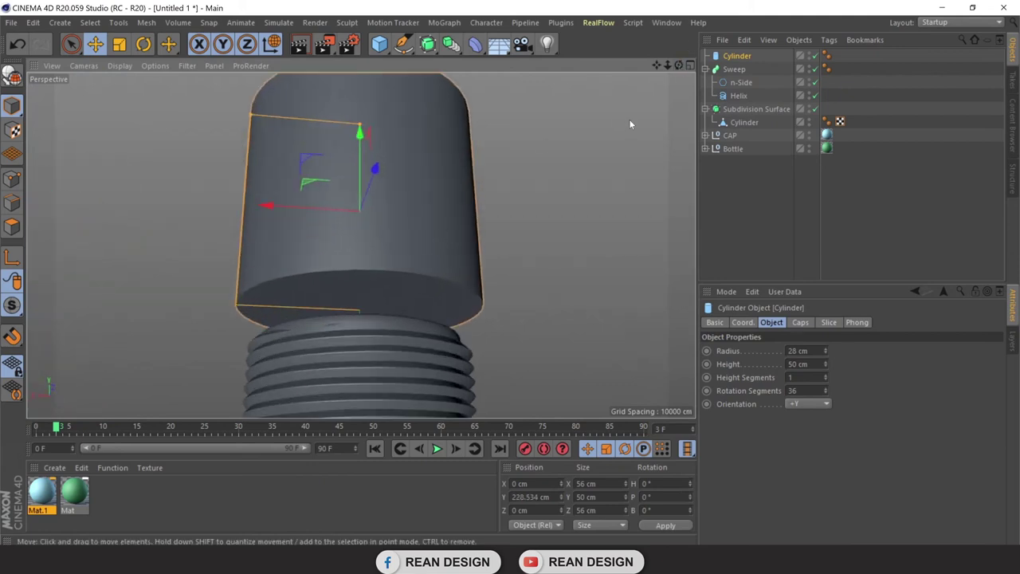
drag(678, 64, 653, 67)
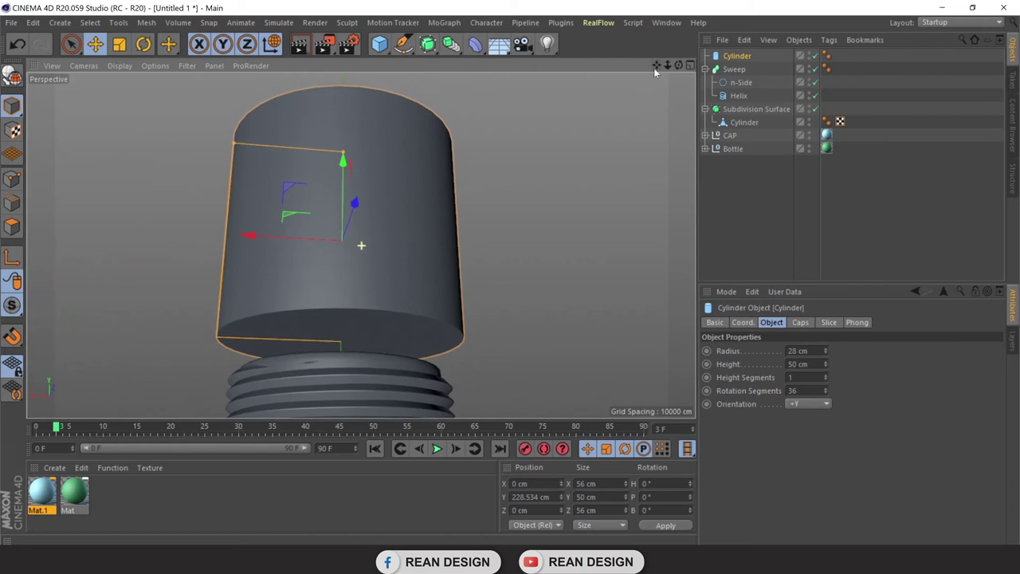
Make the cap cylinder editable and switch the viewport to Gouraud Shading (Lines)
click(12, 78)
click(127, 68)
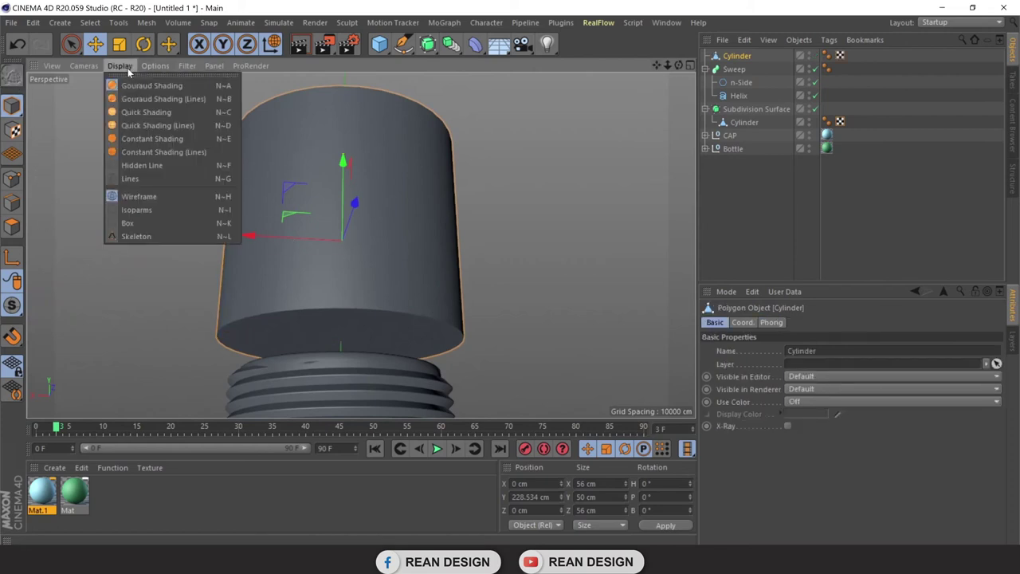
click(180, 99)
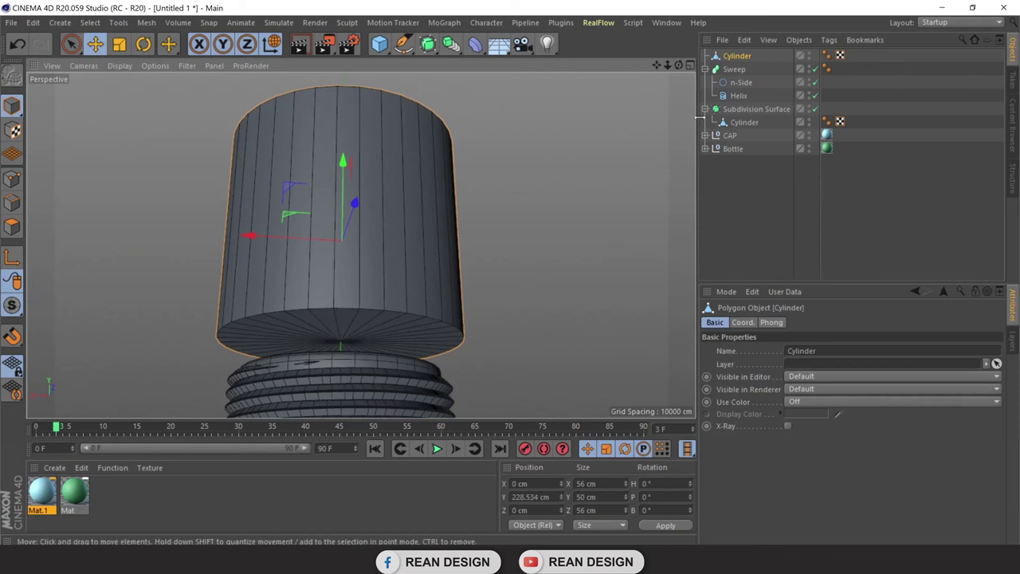
Group the Sweep and Subdivision Surface objects under a Null
click(809, 67)
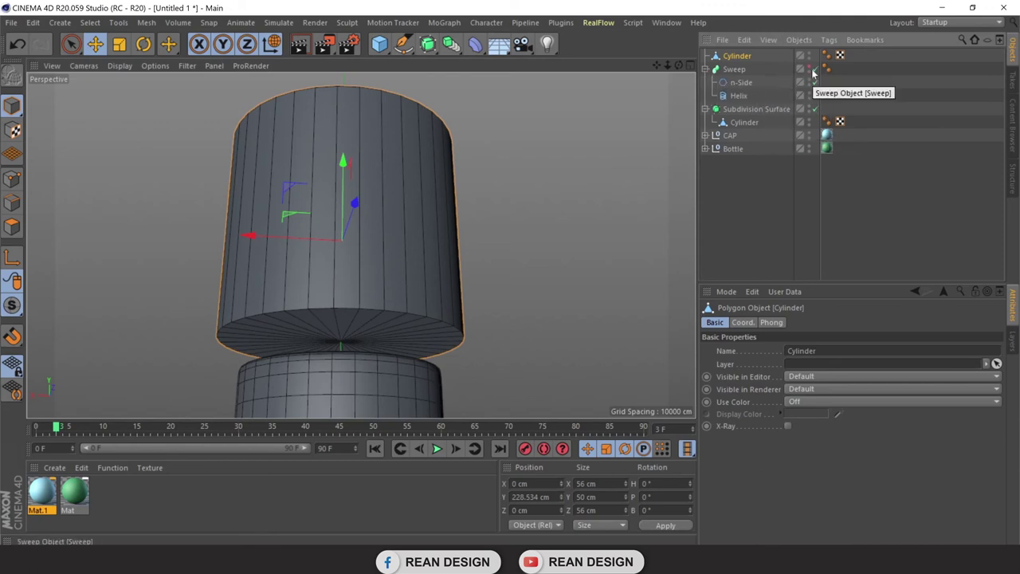
click(809, 67)
scroll(515, 234, down, 2)
scroll(440, 367, down, 2)
scroll(441, 367, up, 3)
click(706, 70)
click(733, 70)
ctrl+click(733, 81)
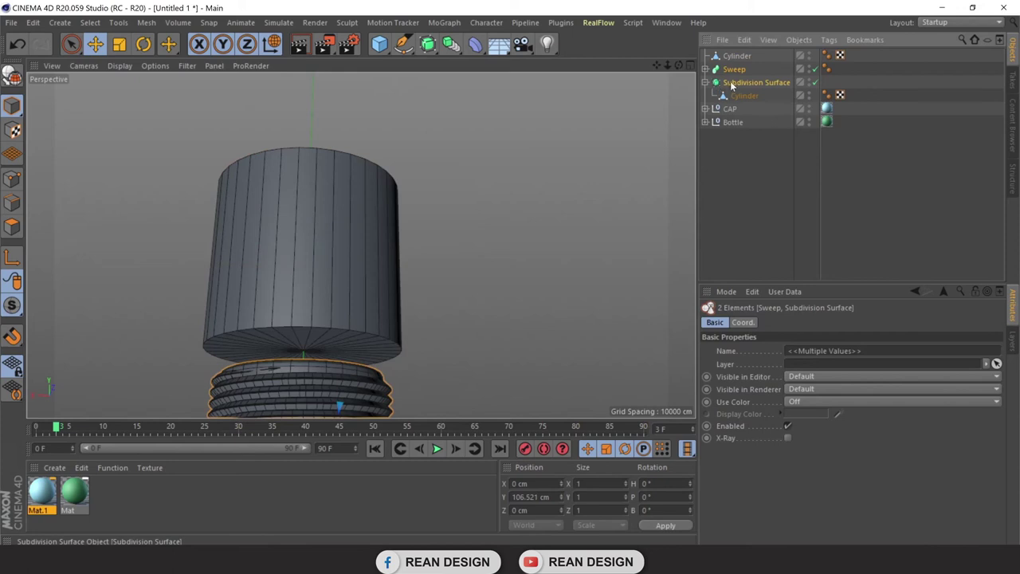
right_click(736, 72)
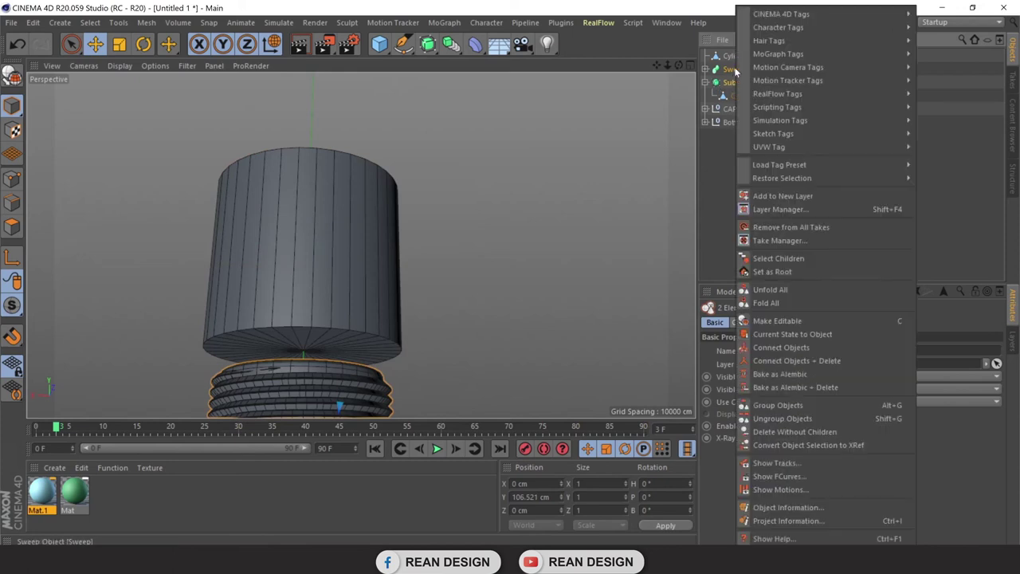
click(785, 406)
Hide the grouped bottle Null and select the cap cylinder
key(o)
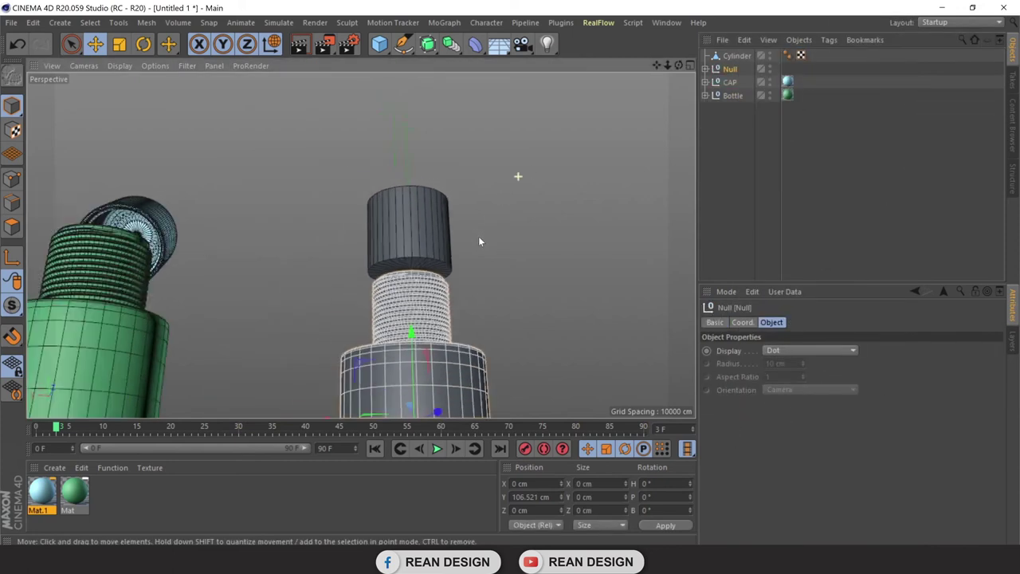
scroll(351, 347, up, 1)
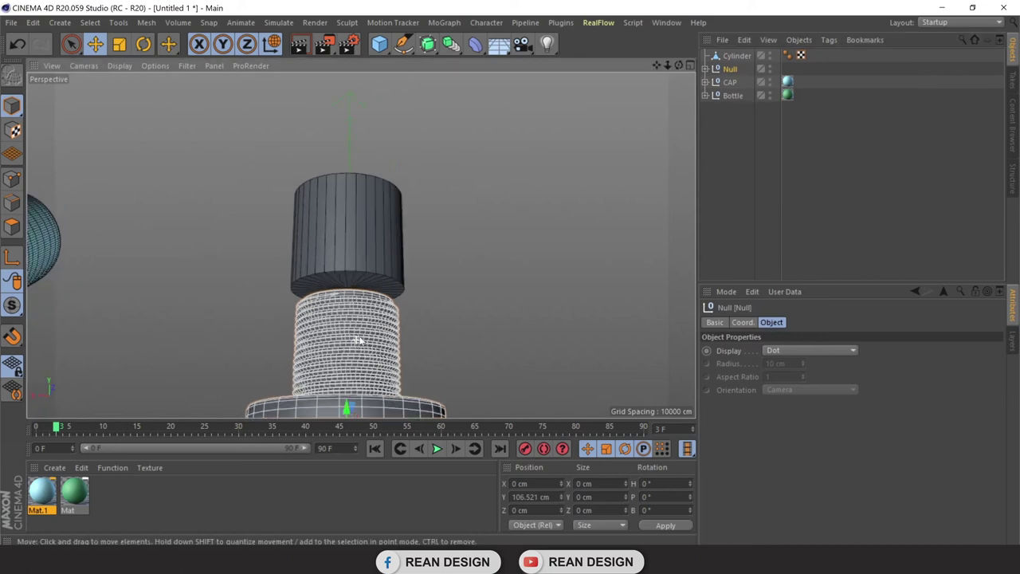
click(770, 68)
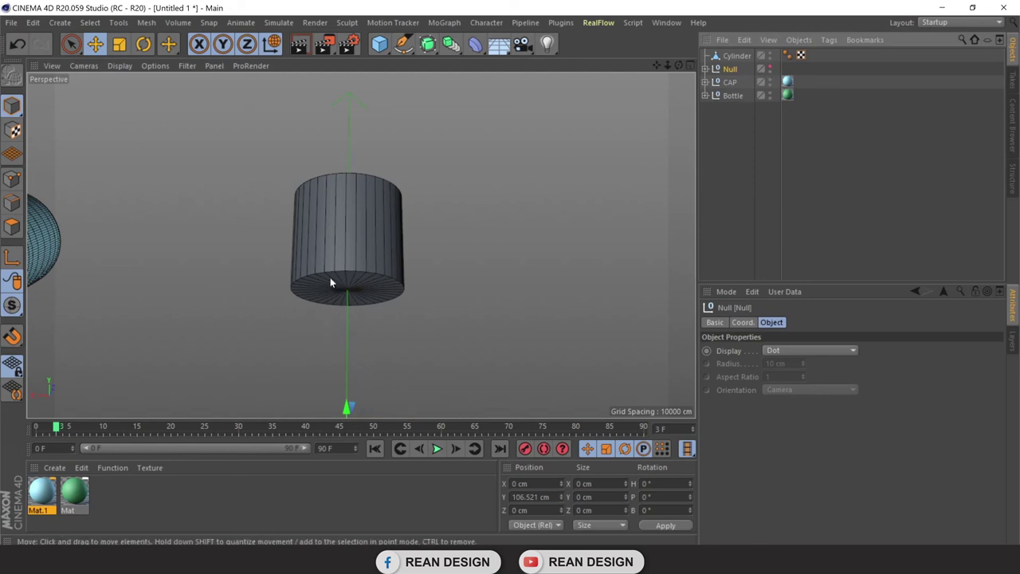
scroll(330, 277, up, 2)
scroll(359, 242, up, 2)
scroll(362, 244, down, 2)
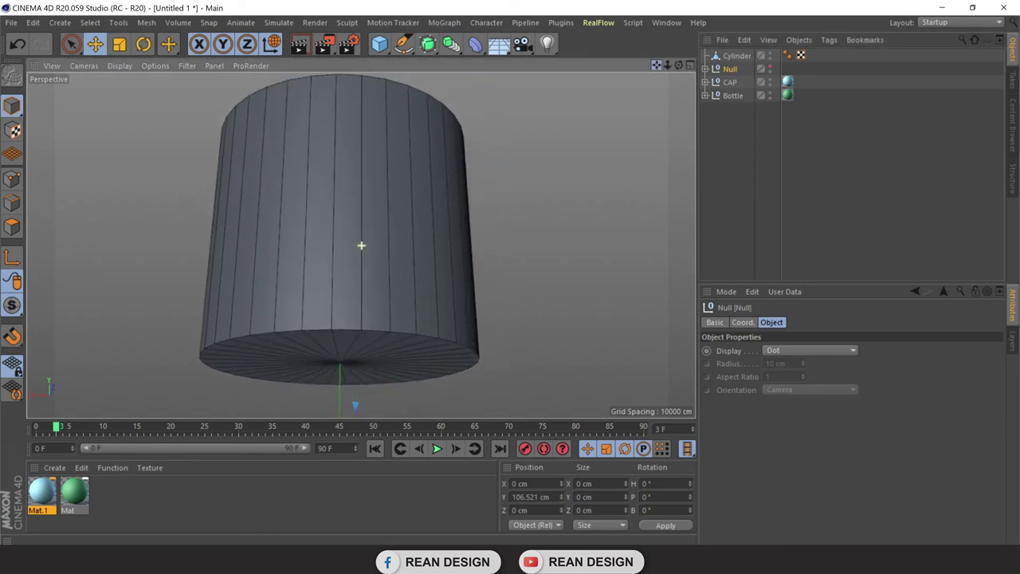
click(323, 246)
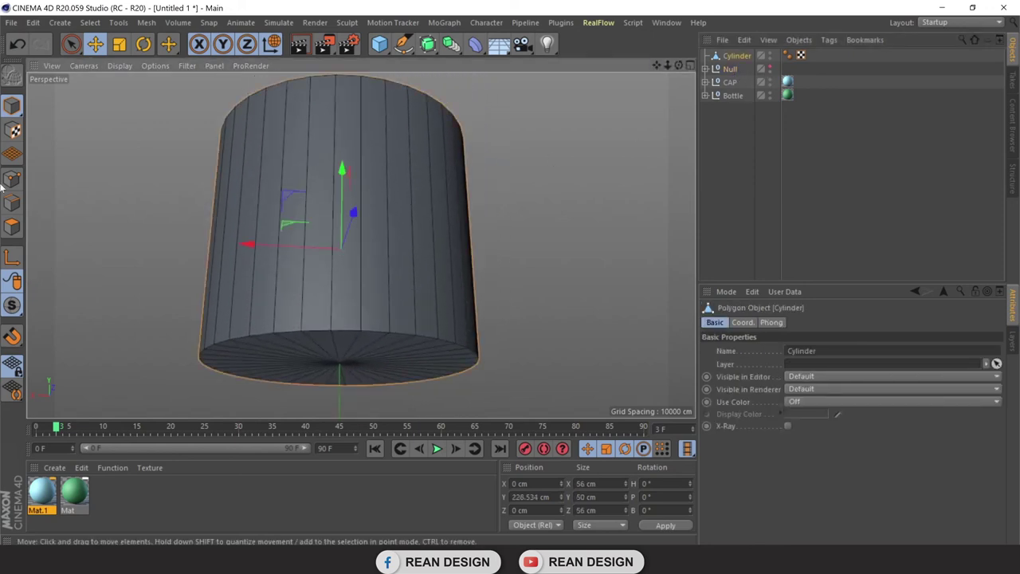
In Polygon mode, paint-select the cylinder's bottom cap polygons and delete them, leaving an open tube
click(12, 226)
key(space)
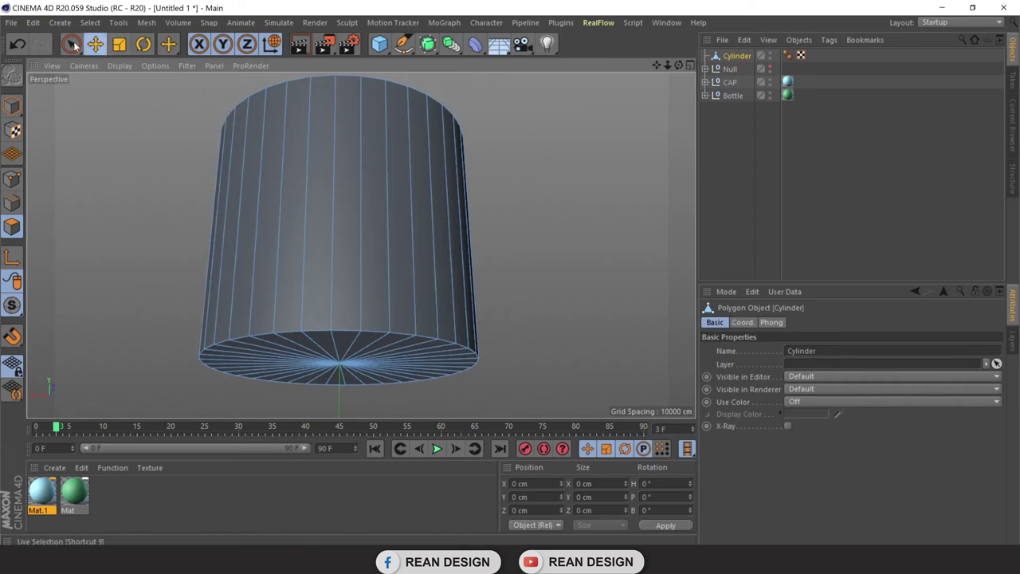
drag(306, 340, 296, 365)
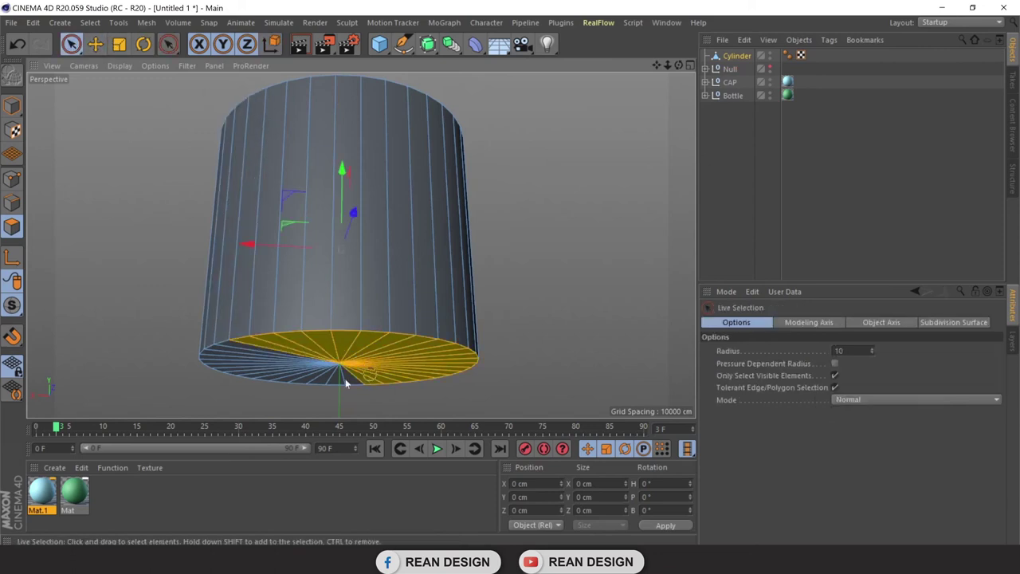
key(Delete)
alt+drag(369, 385, 382, 386)
scroll(392, 387, down, 3)
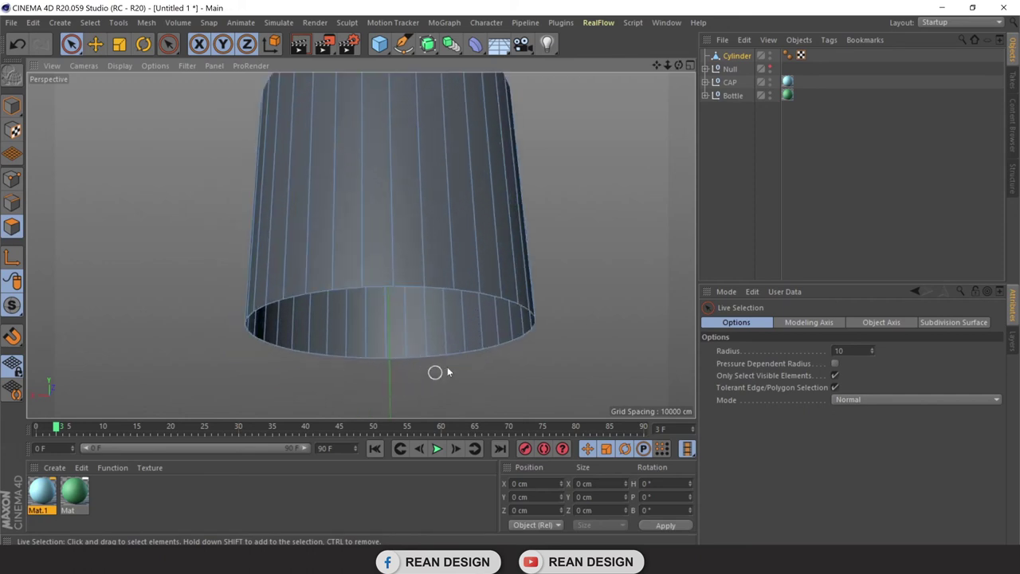
scroll(446, 373, down, 3)
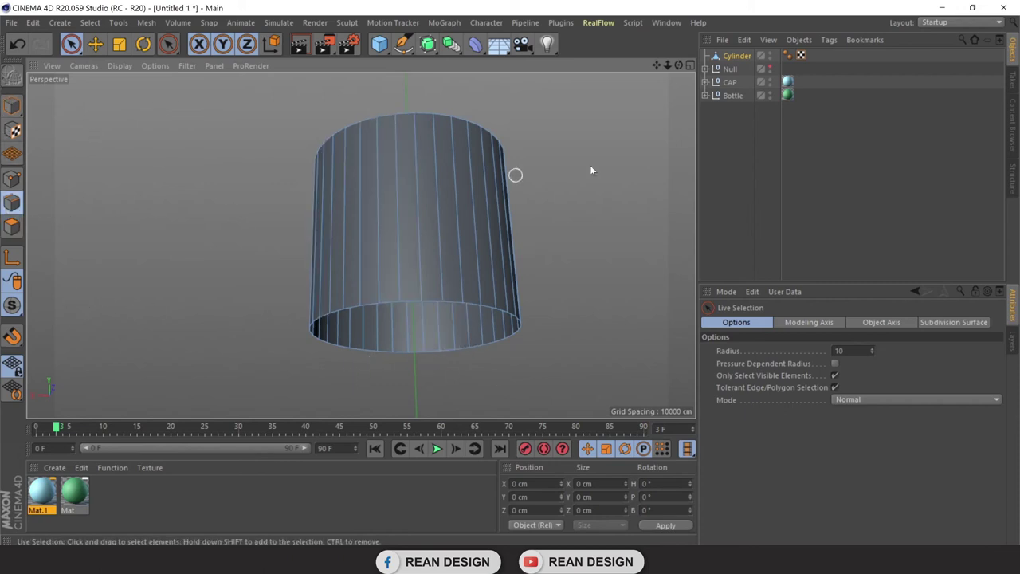
scroll(590, 165, down, 2)
scroll(439, 266, up, 3)
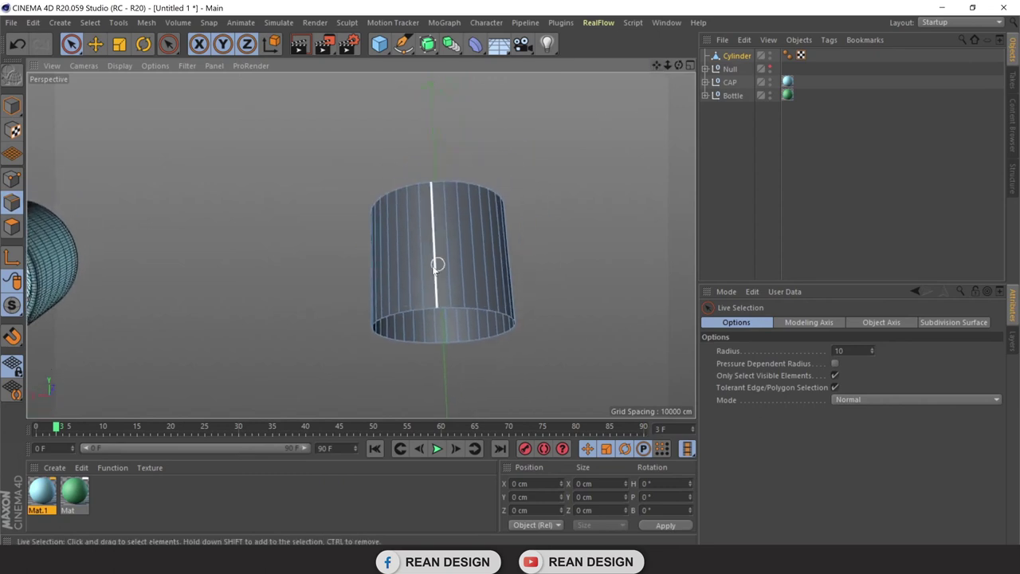
click(95, 44)
click(437, 257)
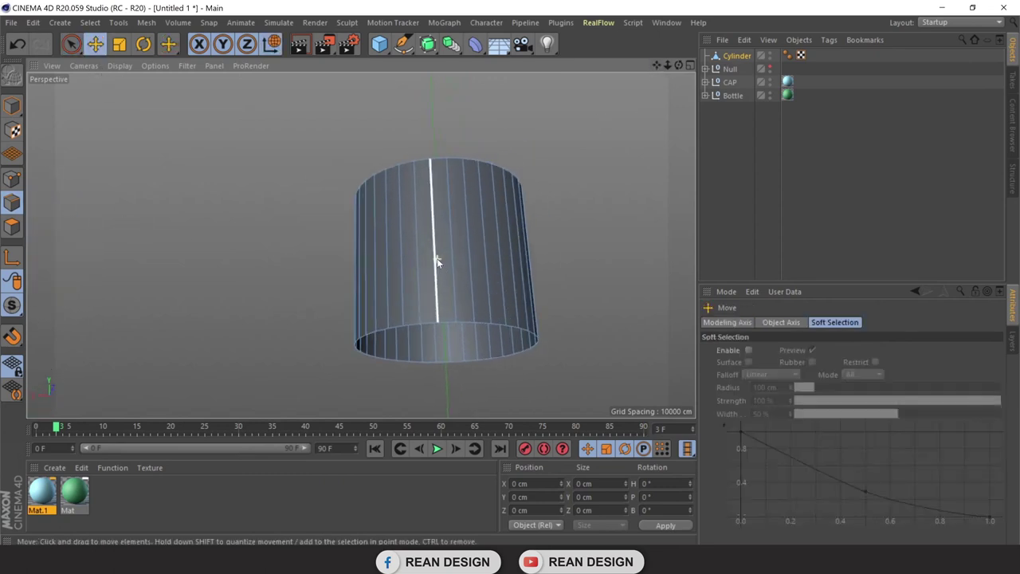
scroll(440, 259, up, 3)
With Loop/Path Cut, add a loop at 93.914% near the top rim and an inset ring on the top face at 11.017%
right_click(439, 259)
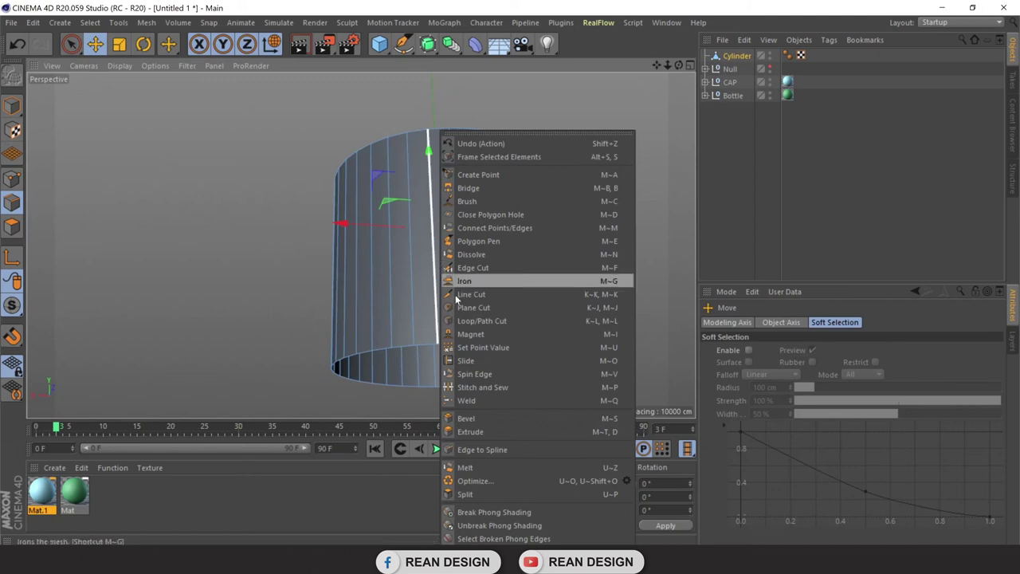
click(478, 322)
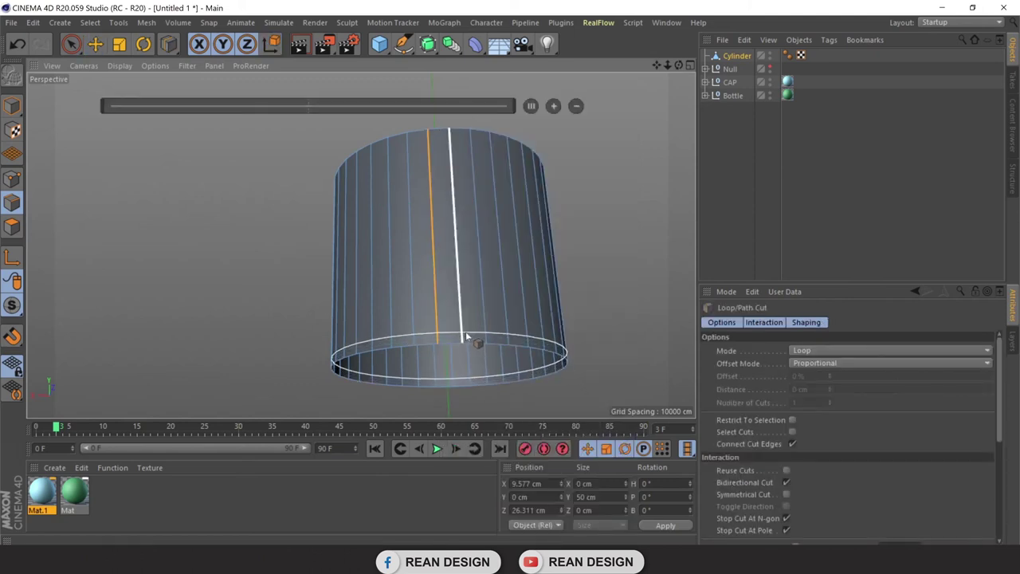
click(466, 331)
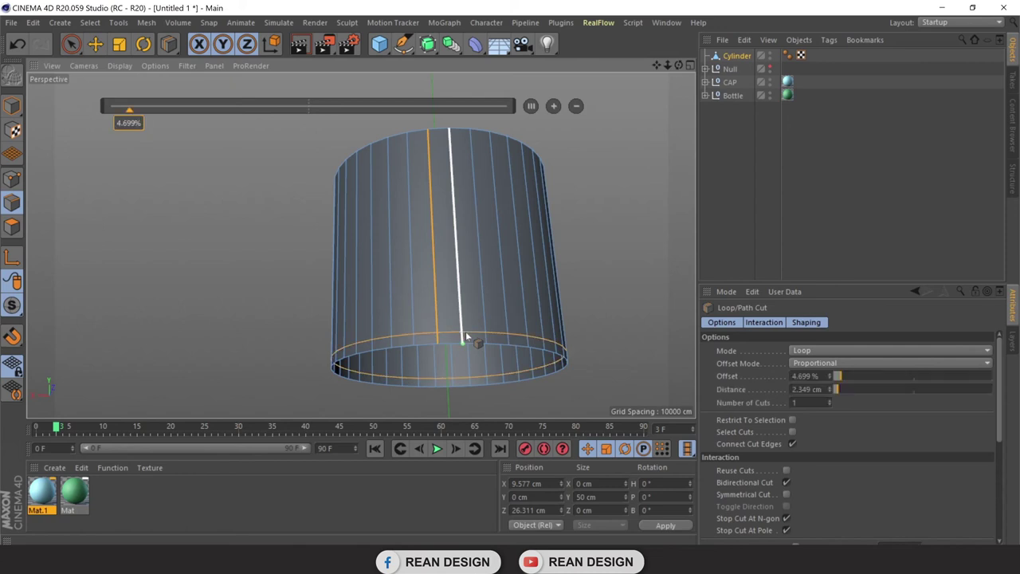
click(475, 139)
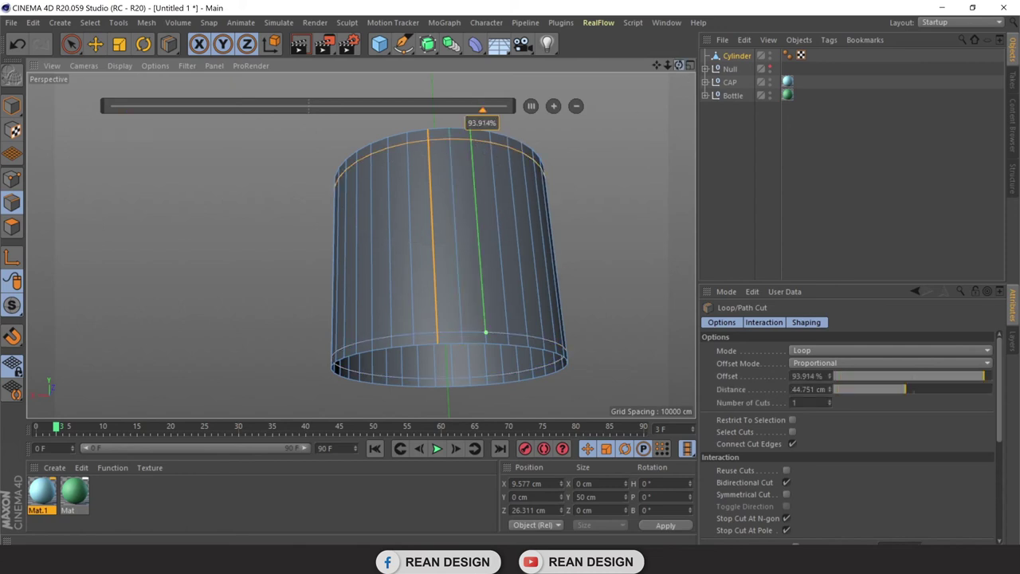
alt+drag(474, 138, 483, 207)
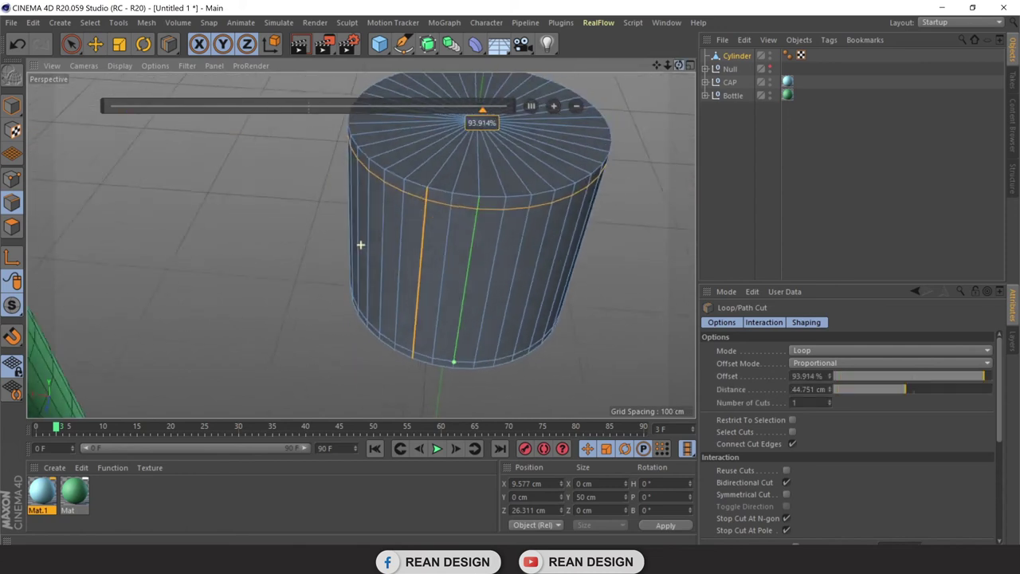
click(483, 205)
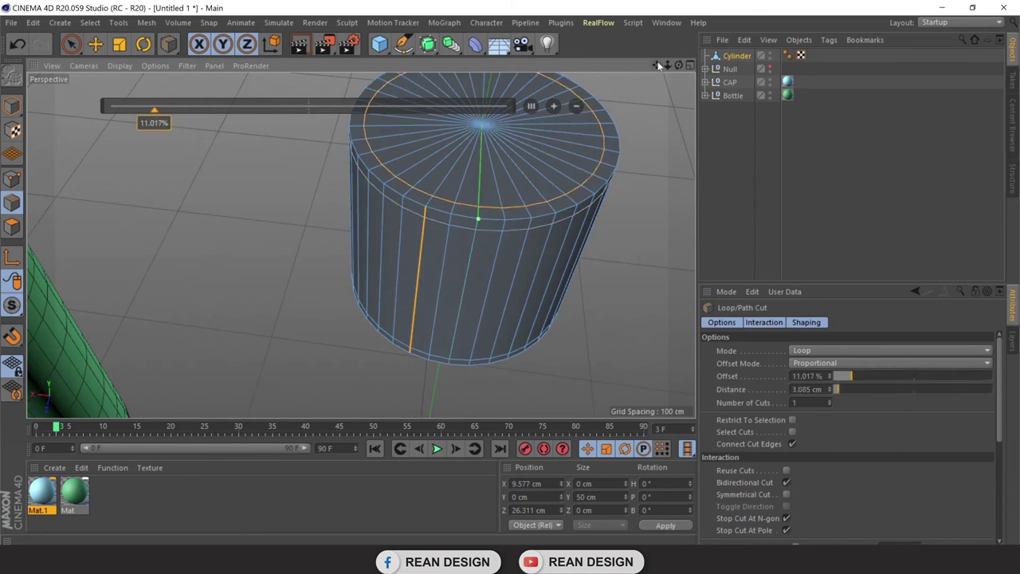
scroll(424, 277, up, 2)
scroll(426, 286, up, 3)
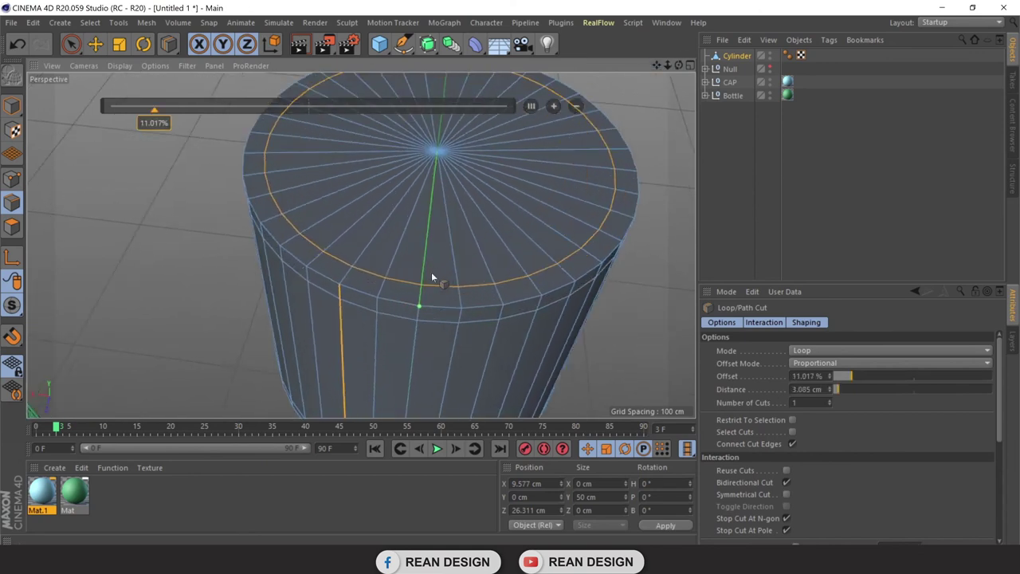
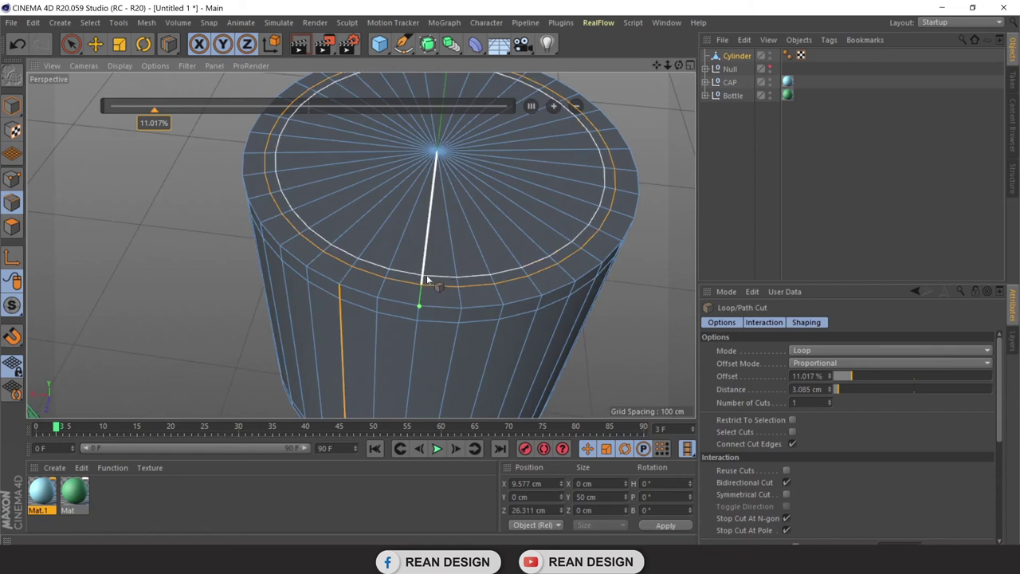
Add an edge loop at 19.4% on the cylinder's top and loop-select it
drag(428, 279, 433, 263)
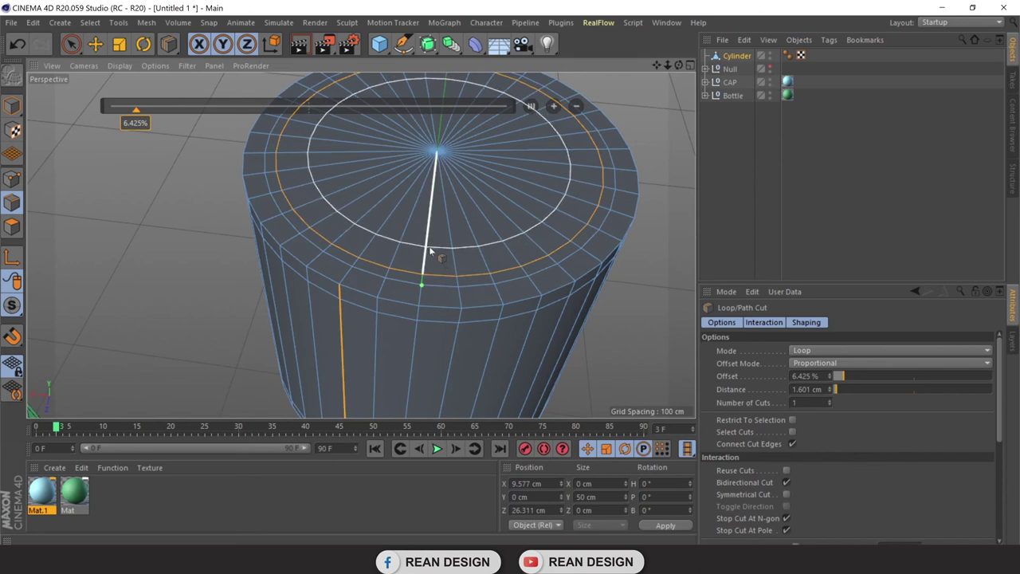
click(429, 247)
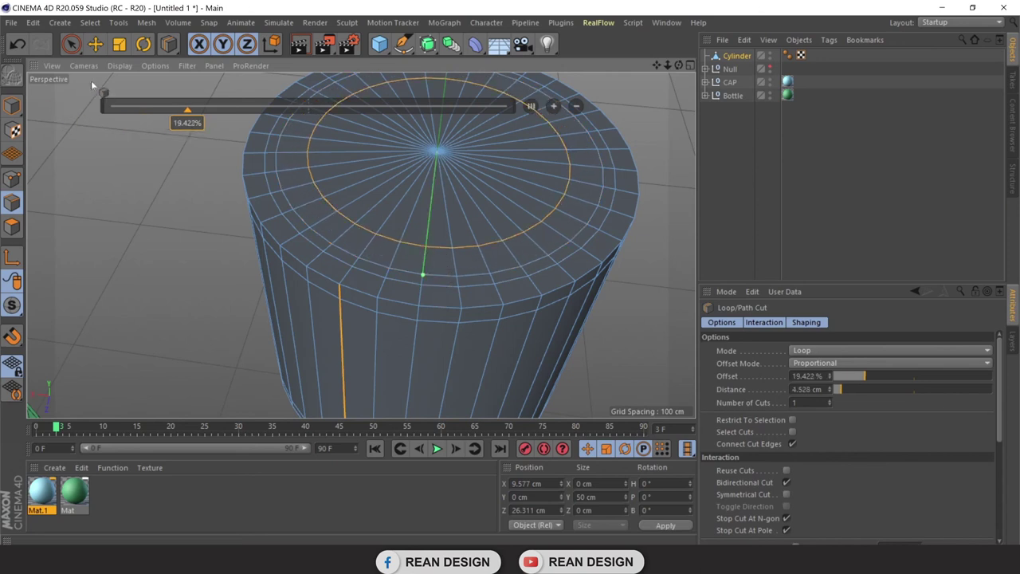
key(v)
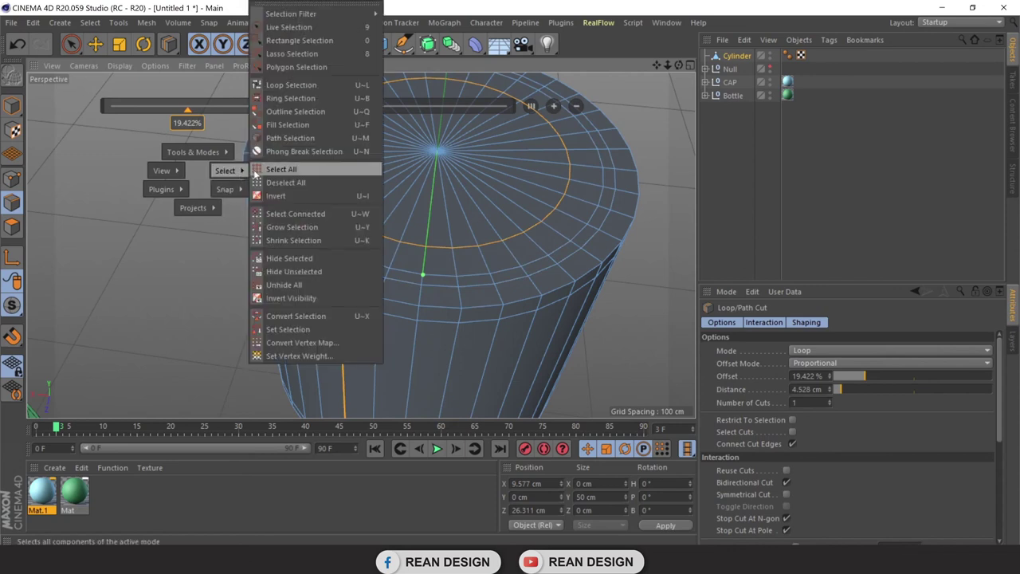
click(296, 85)
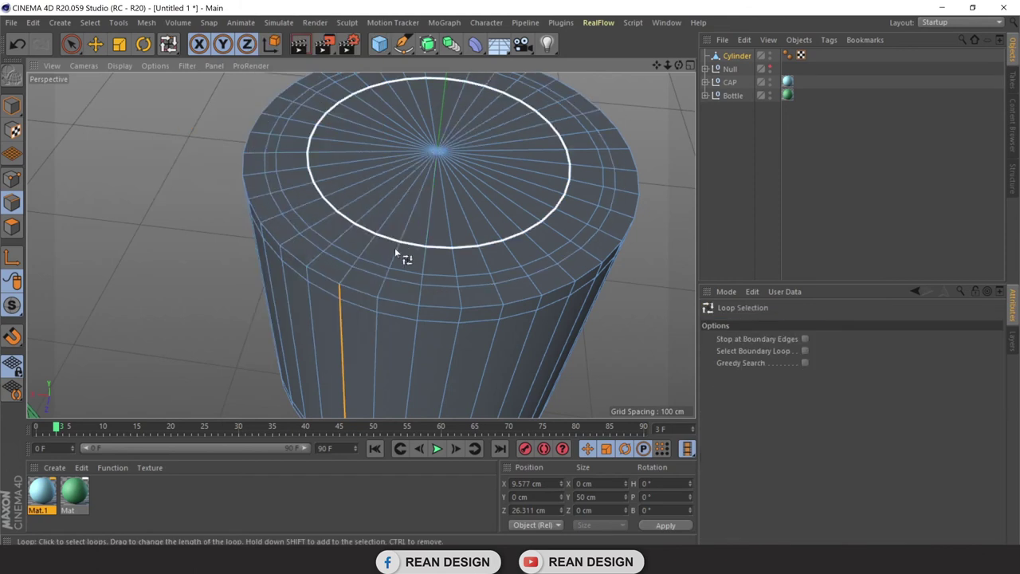
click(407, 275)
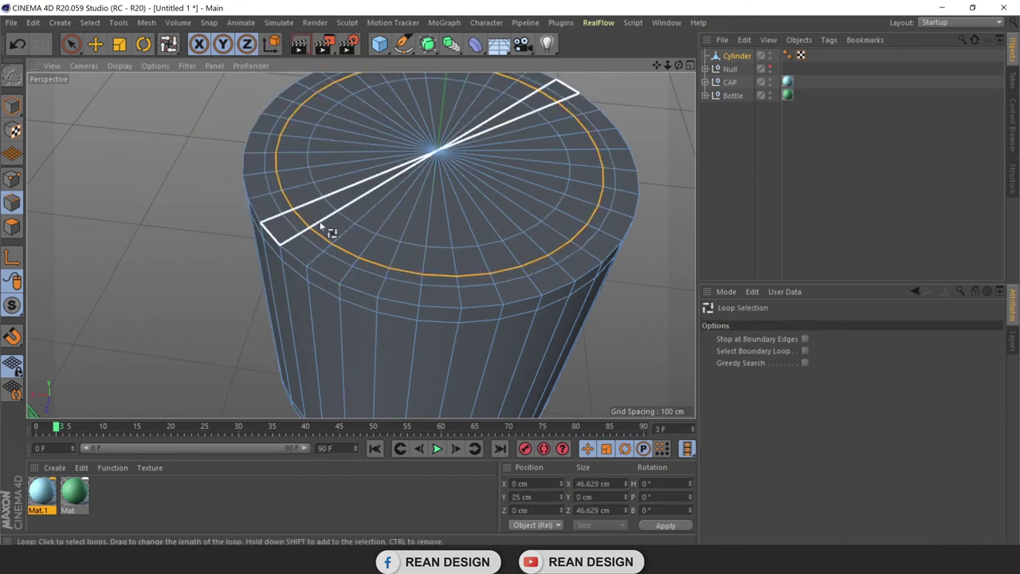
Lower the new loop slightly, then select the top's centre point in Points mode
key(e)
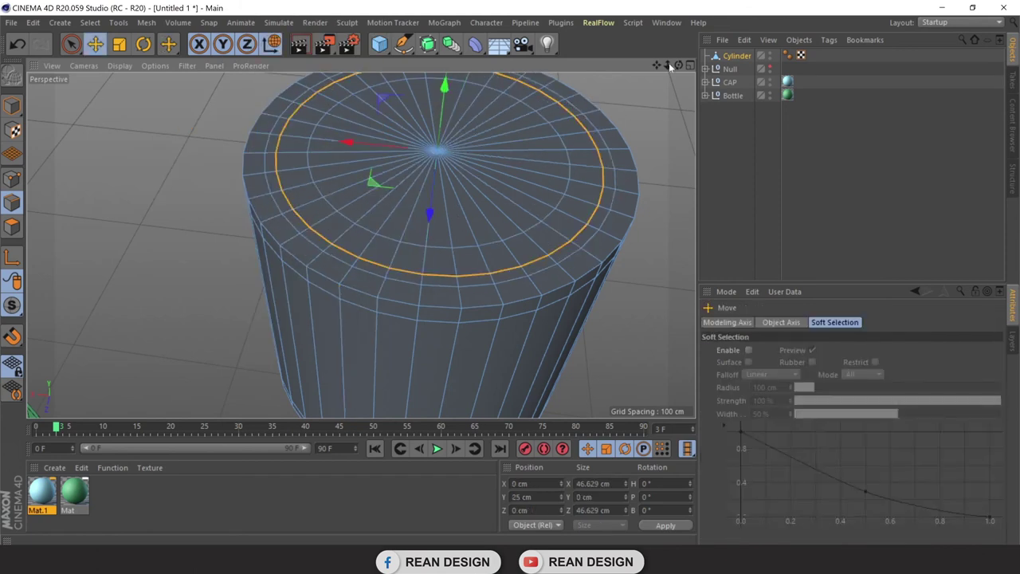
mouse_move(671, 64)
mouse_down()
mouse_move(361, 244)
mouse_move(447, 183)
mouse_up()
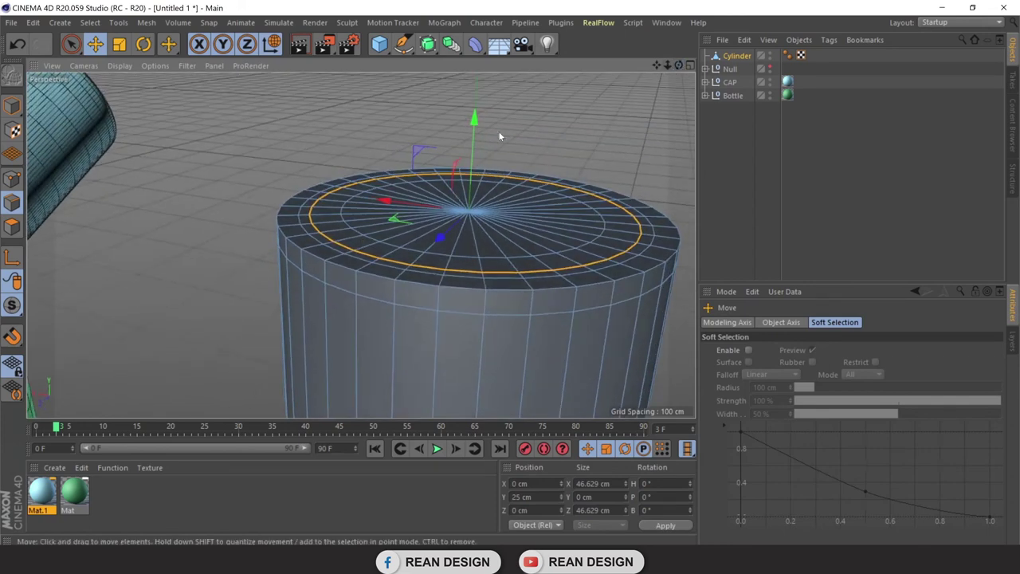
drag(476, 121, 477, 125)
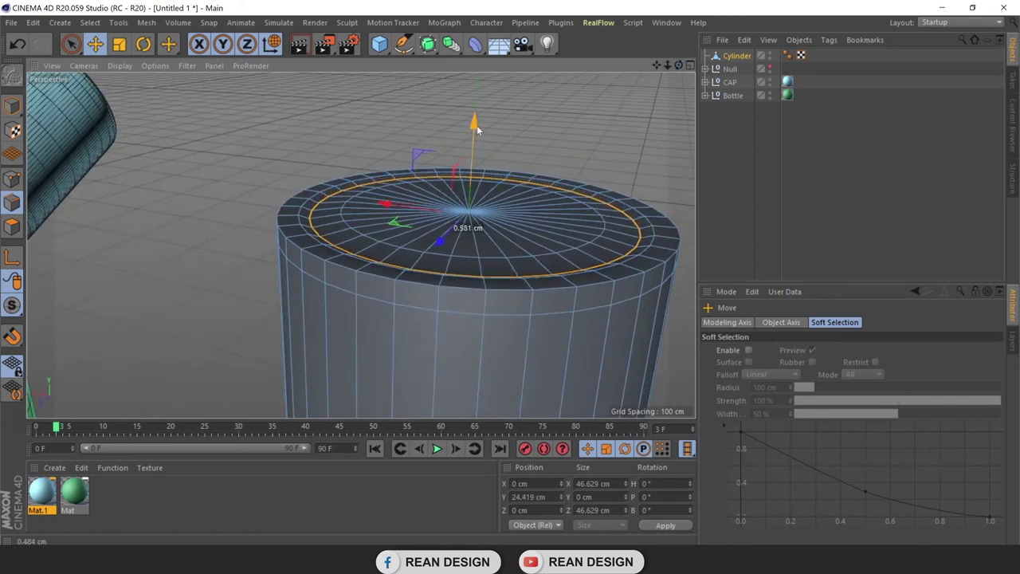
click(12, 179)
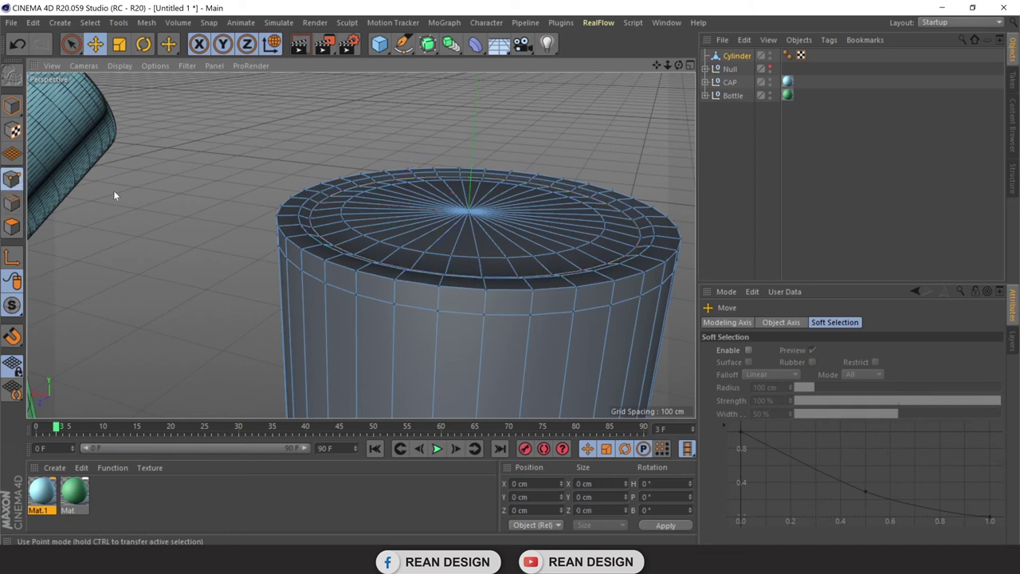
click(468, 212)
Raise the top's centre point about 1.6 cm to dome the cap
drag(474, 116, 474, 105)
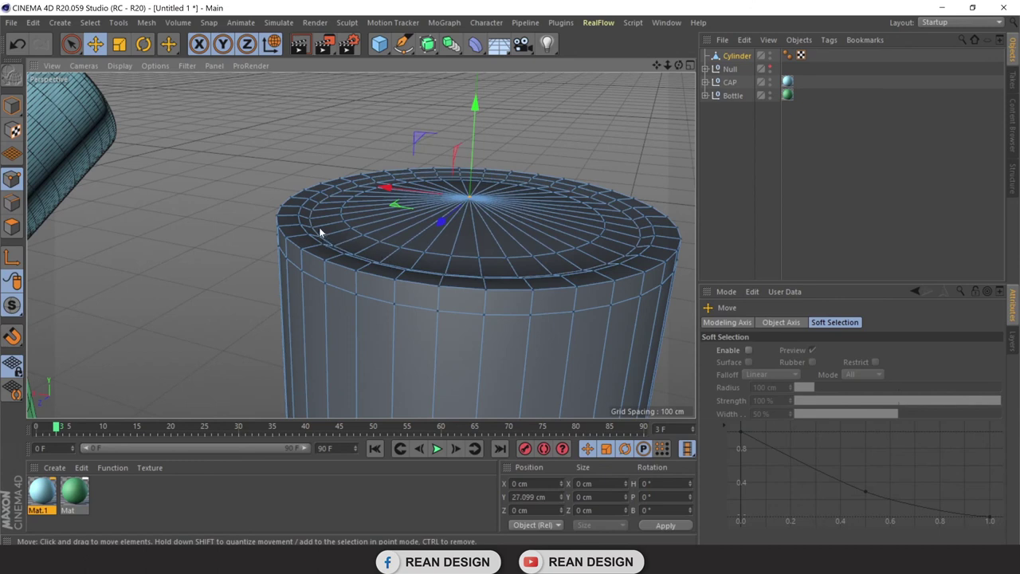
click(12, 106)
scroll(147, 238, down, 3)
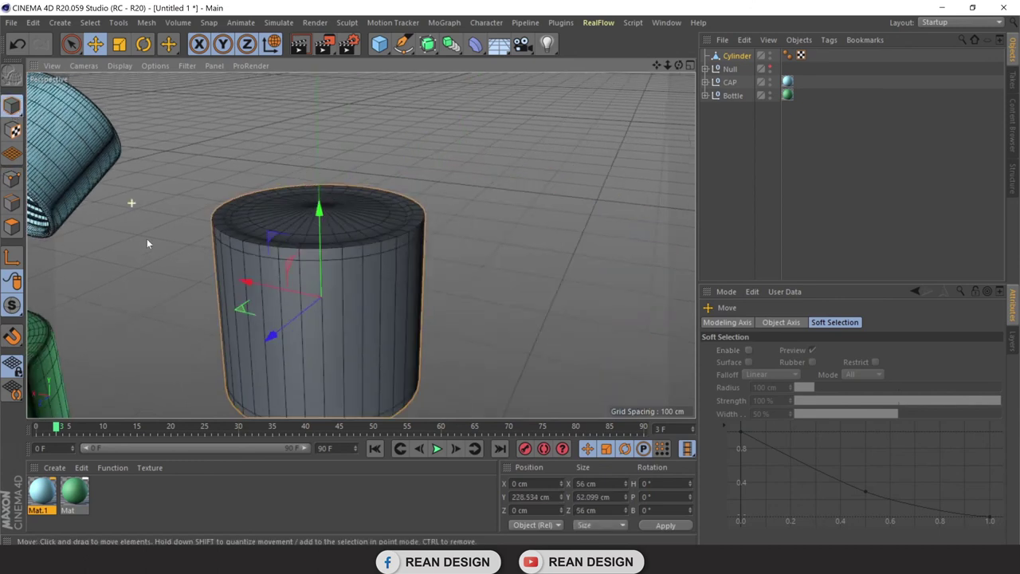
drag(678, 65, 678, 66)
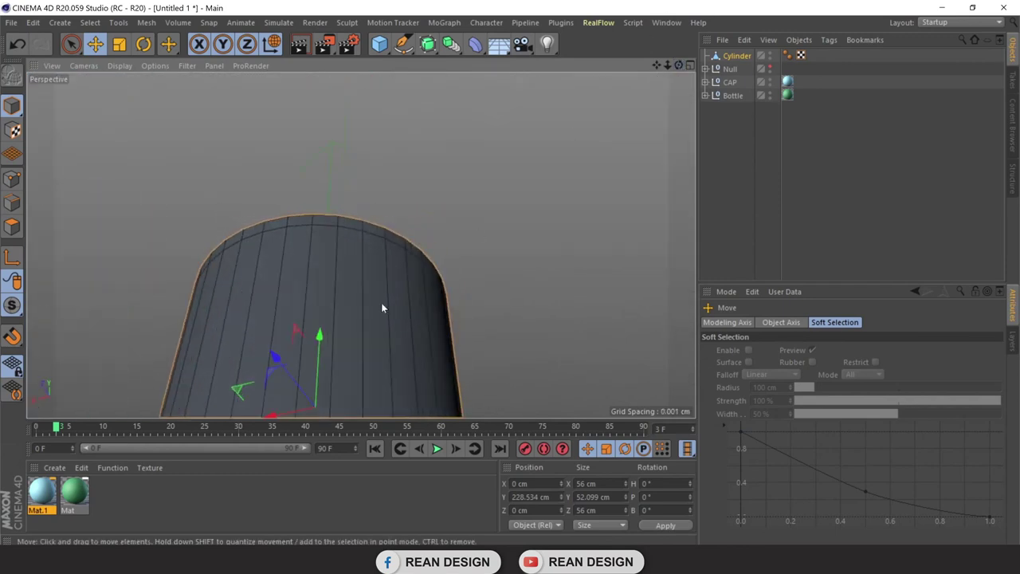
scroll(335, 363, down, 3)
alt+drag(335, 362, 338, 405)
scroll(313, 396, up, 3)
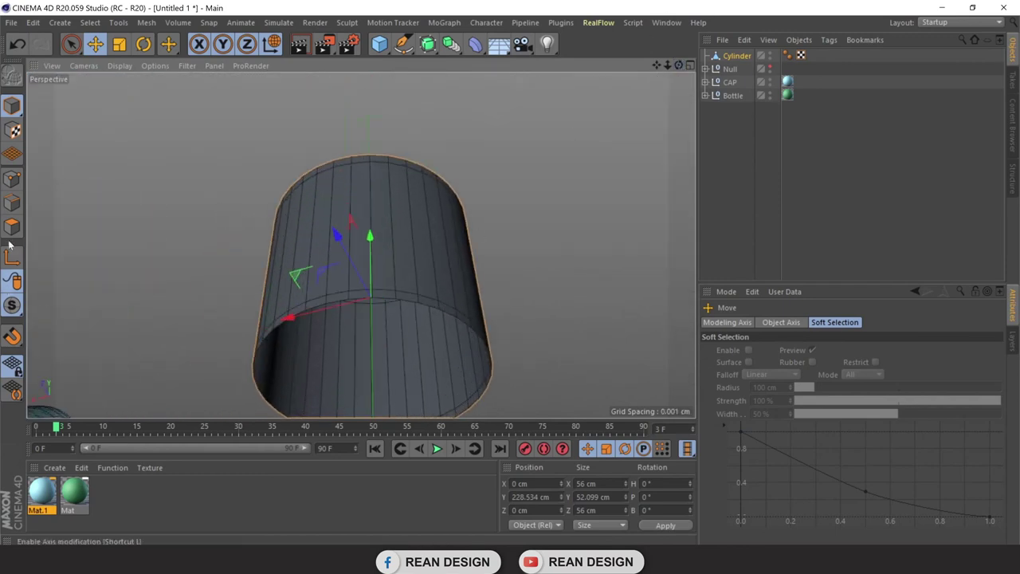
Select all the cylinder's polygons and extrude them with a -1.77 cm offset
click(12, 226)
click(309, 373)
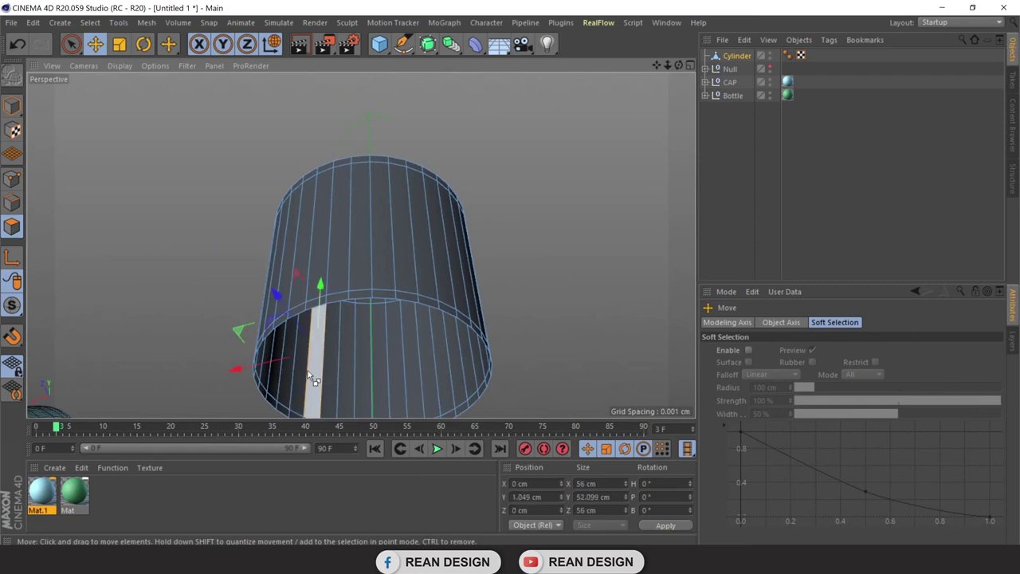
key(ctrl+a)
drag(679, 66, 360, 242)
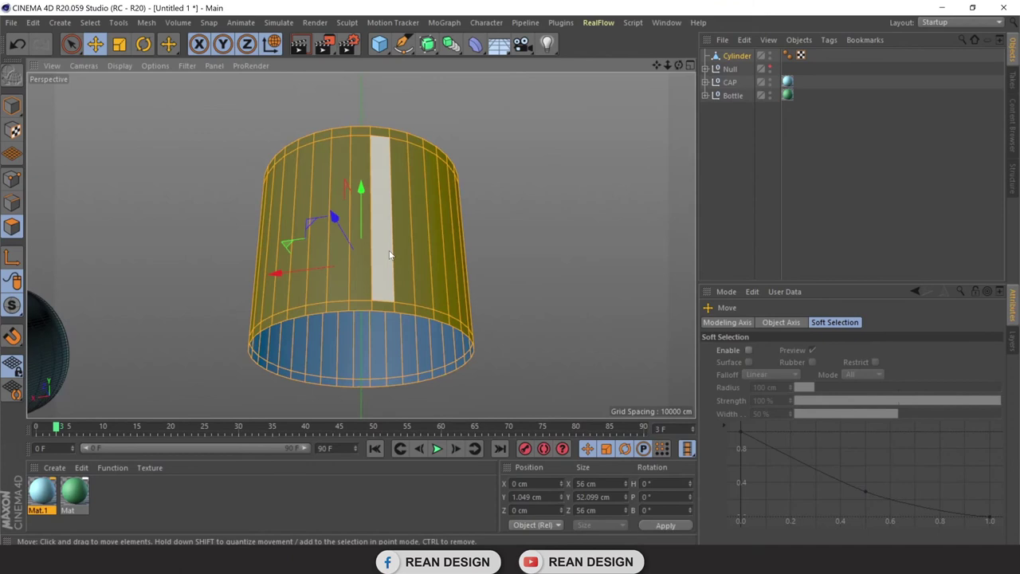
right_click(389, 257)
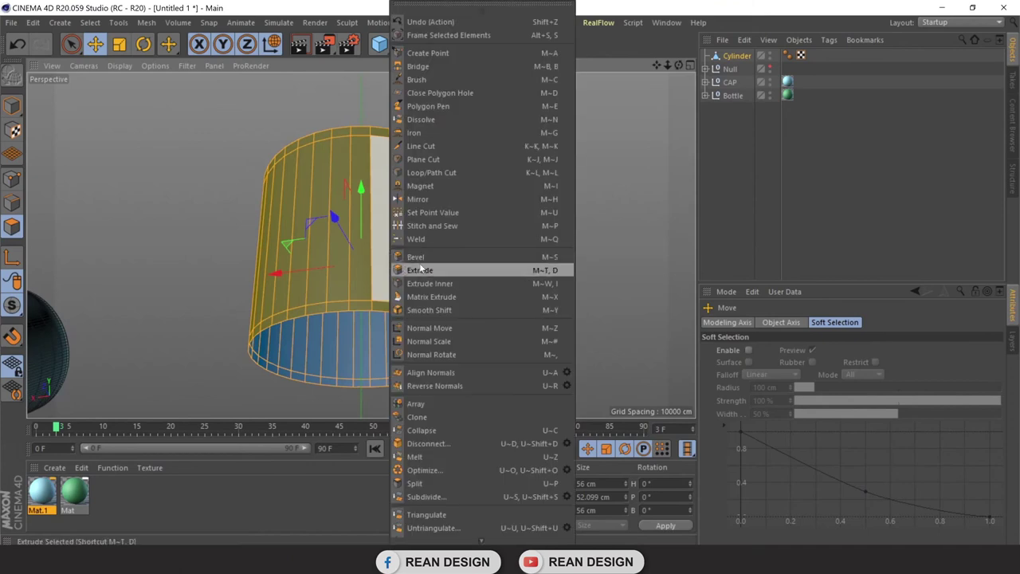
click(420, 270)
scroll(494, 365, up, 3)
drag(484, 364, 466, 364)
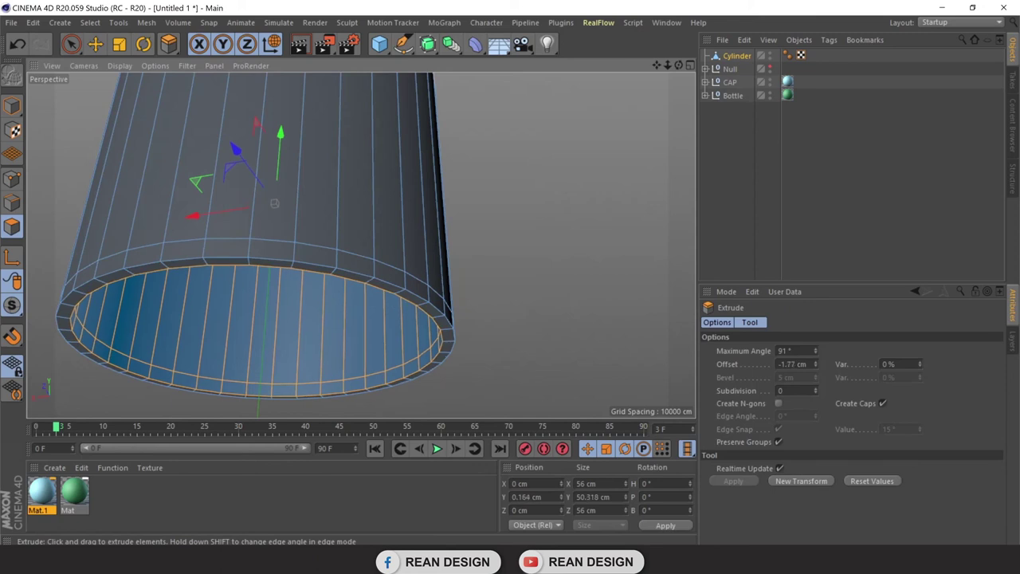
Return to Model mode and tilt the view down onto the cylinder top
scroll(500, 363, down, 3)
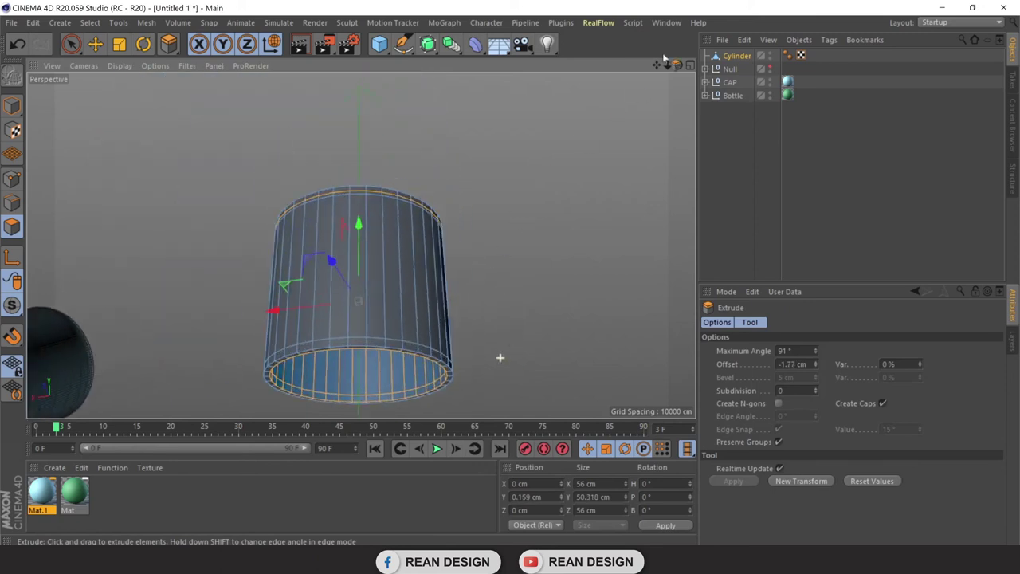
mouse_move(499, 357)
alt+mouse_down()
mouse_move(360, 245)
mouse_move(343, 200)
alt+mouse_up()
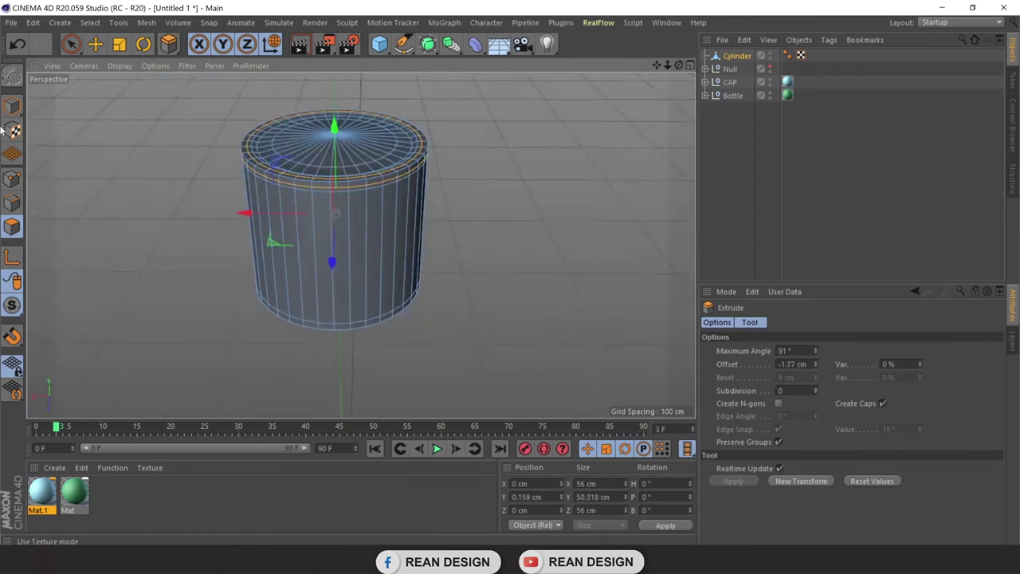
click(12, 105)
scroll(276, 82, up, 2)
scroll(555, 92, up, 2)
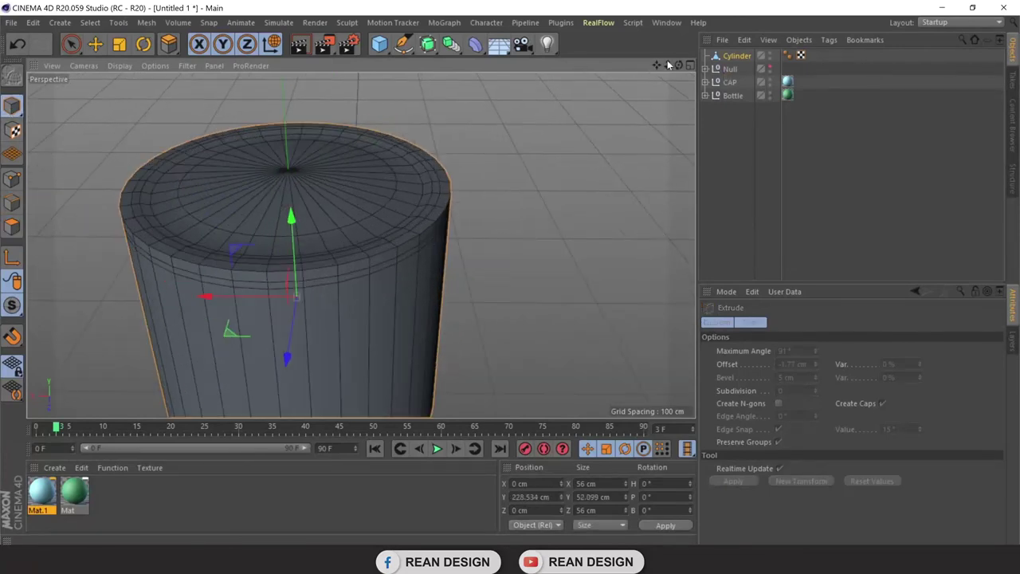
drag(669, 65, 358, 244)
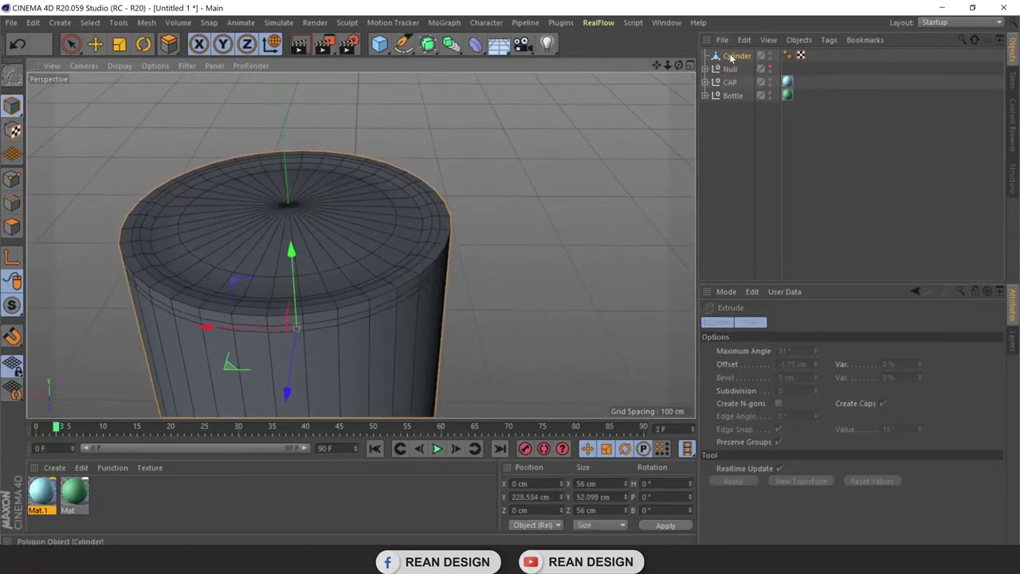
Smooth the cap cylinder with a Subdivision Surface
alt+click(428, 45)
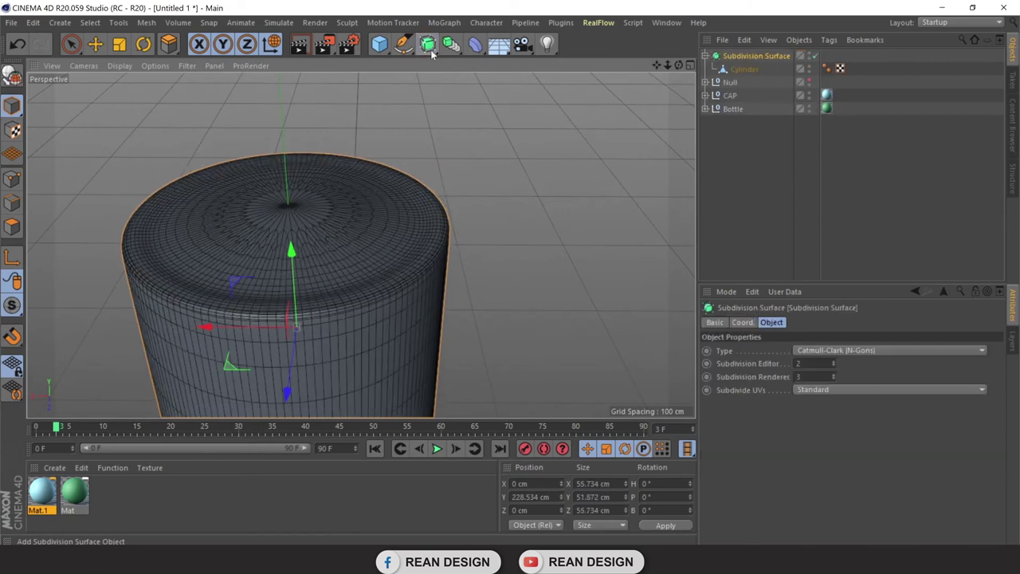
click(95, 44)
click(421, 159)
scroll(421, 160, down, 3)
scroll(369, 291, up, 5)
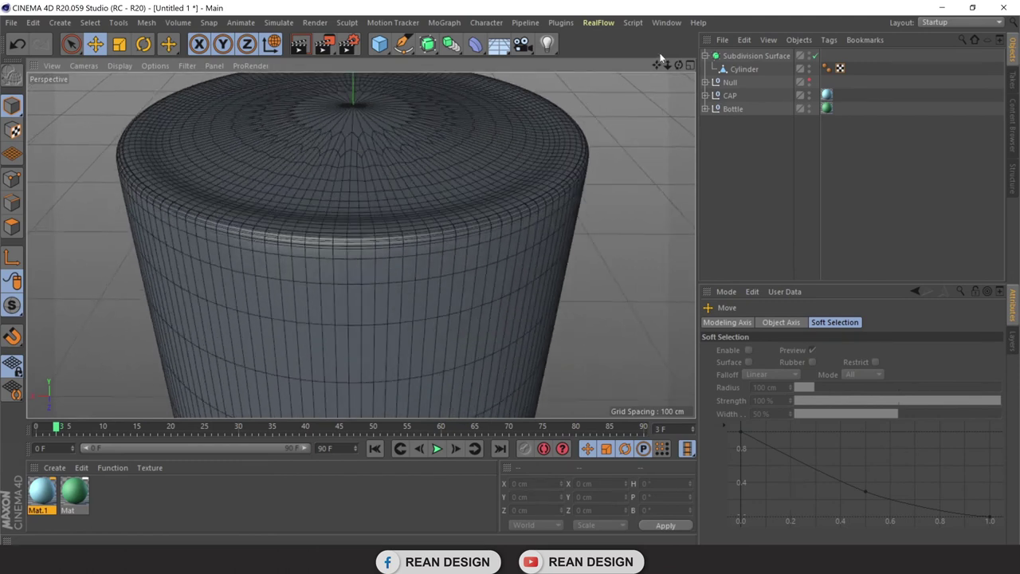
alt+drag(204, 168, 360, 241)
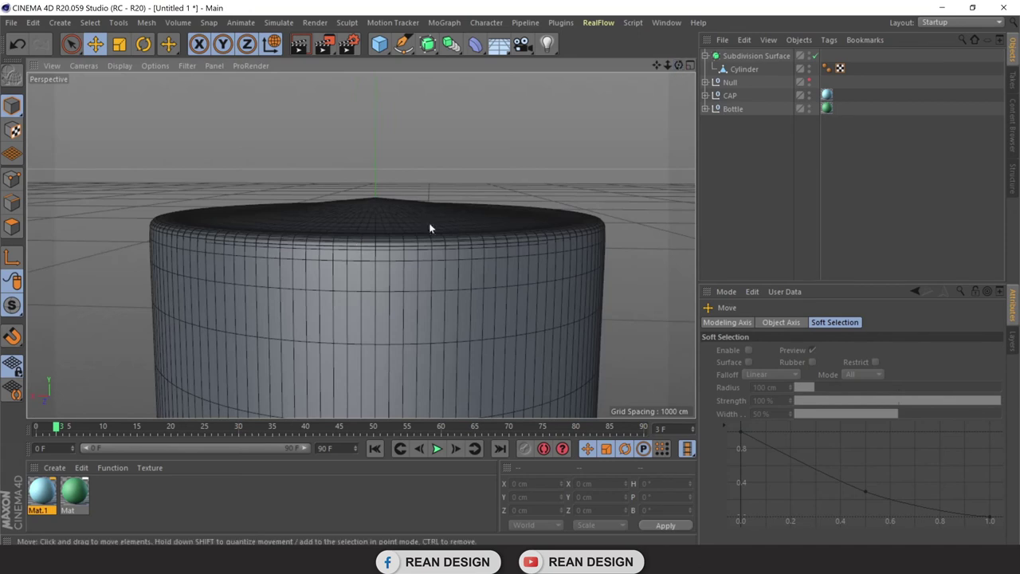
mouse_move(398, 197)
alt+right_down()
mouse_move(368, 269)
mouse_move(367, 333)
alt+right_up()
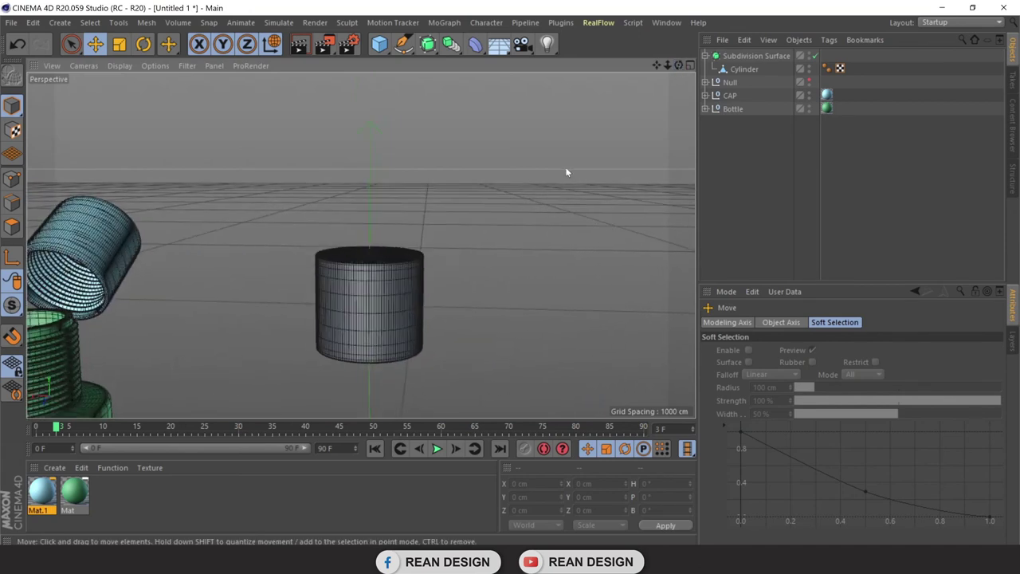
drag(655, 65, 672, 87)
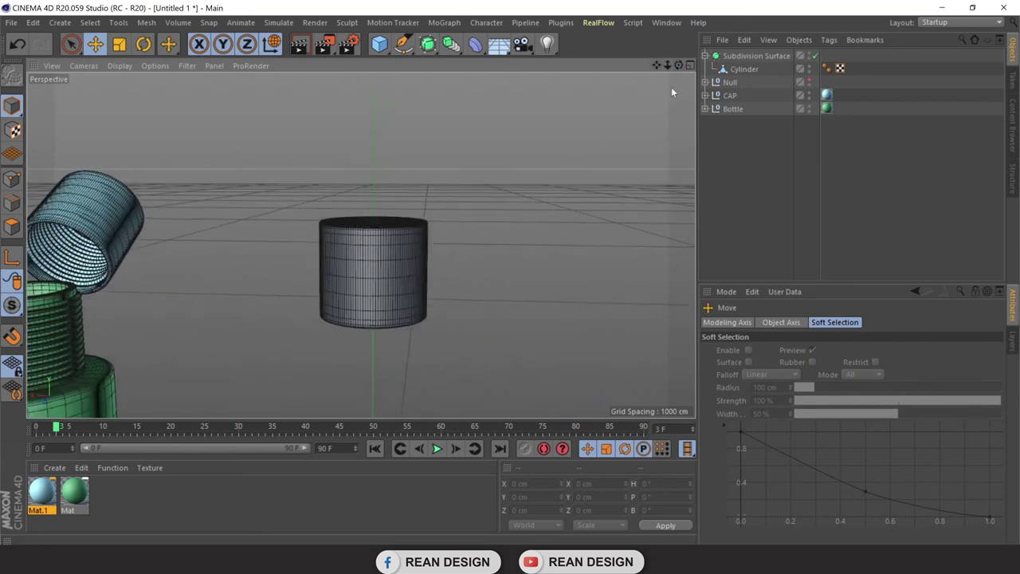
Unhide the threaded neck group and select its sweep
click(810, 83)
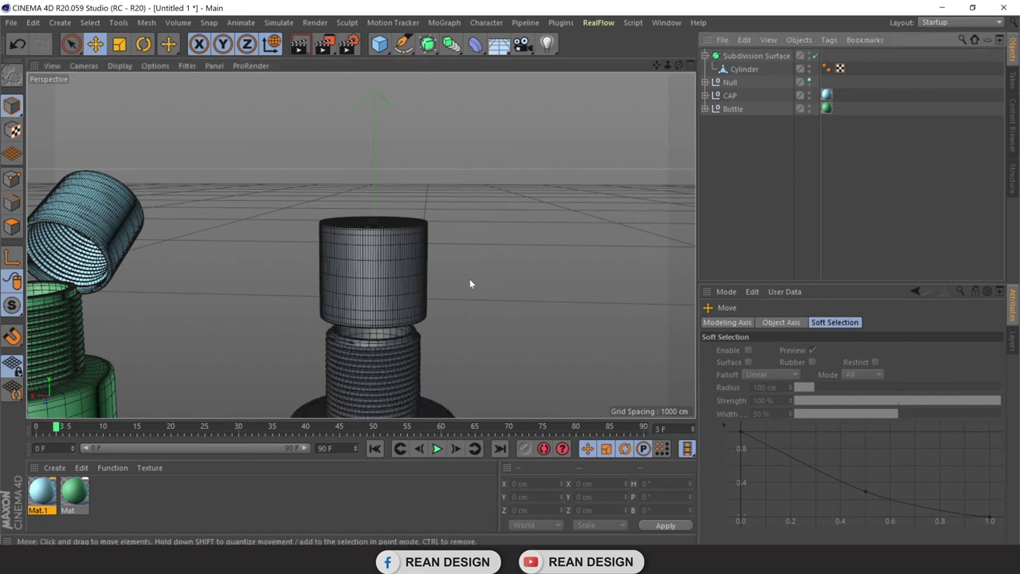
scroll(611, 121, up, 3)
mouse_move(668, 65)
mouse_down()
mouse_move(321, 290)
mouse_move(373, 247)
mouse_up()
click(373, 249)
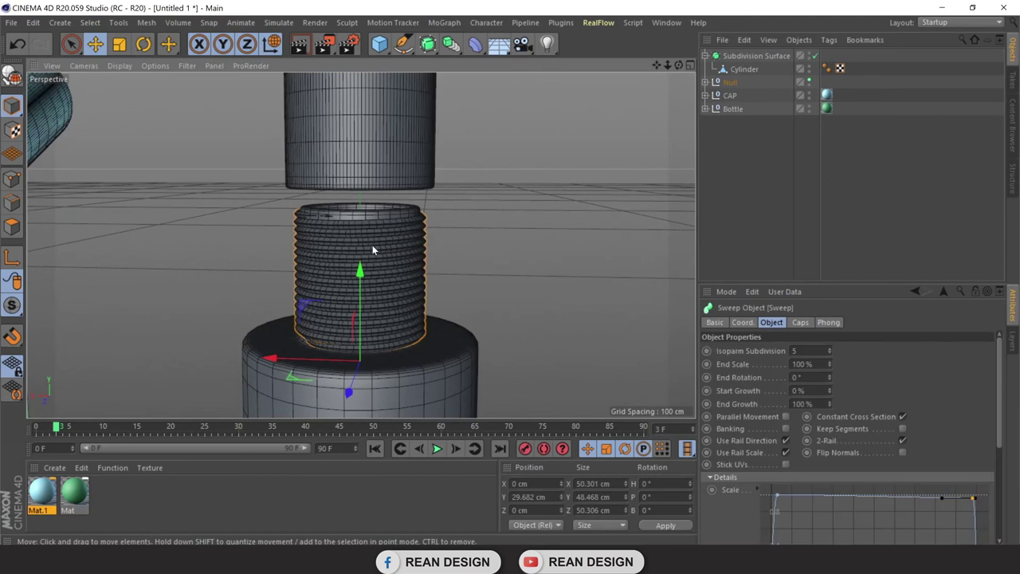
drag(678, 66, 382, 167)
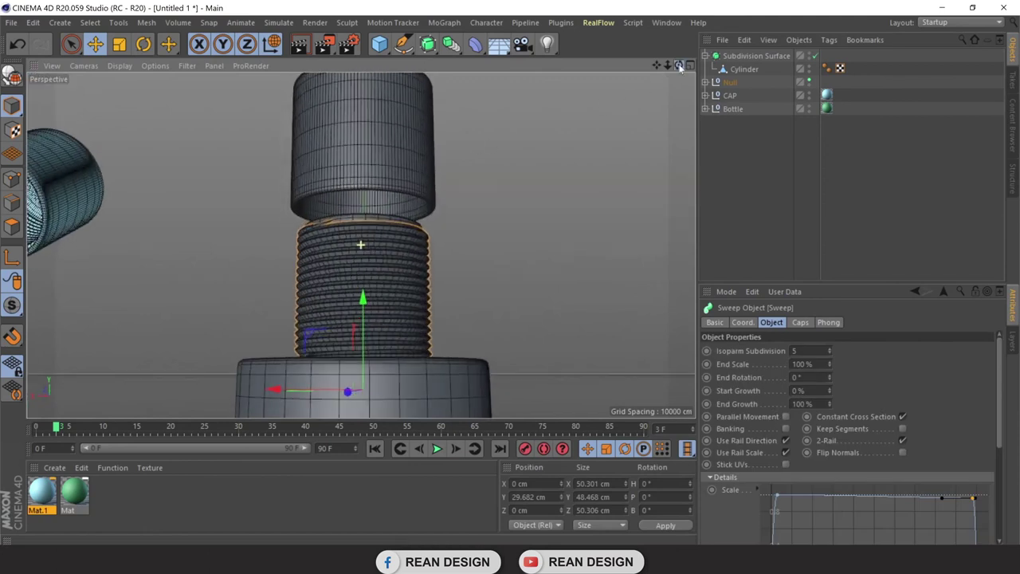
scroll(382, 167, up, 2)
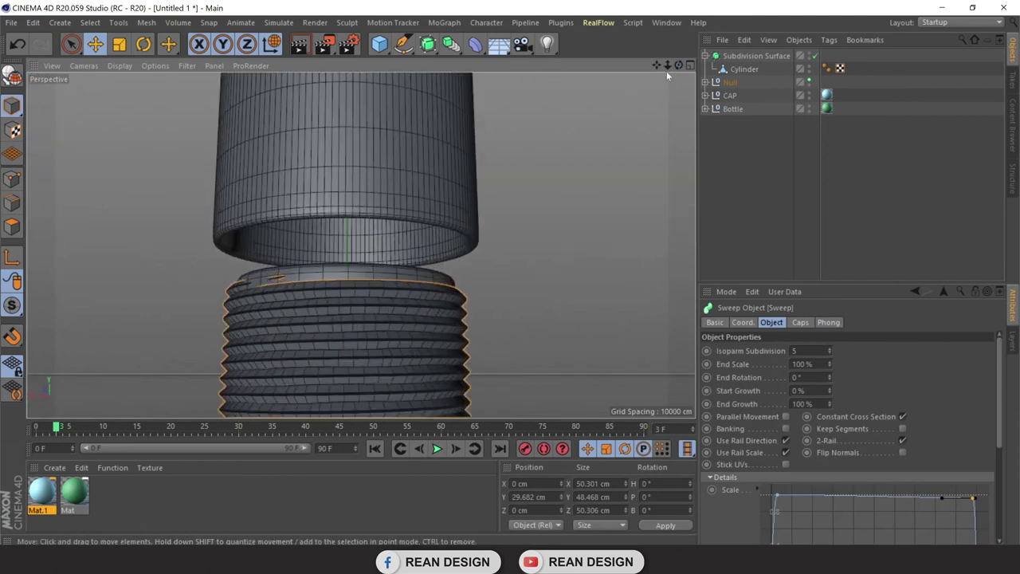
drag(679, 65, 361, 244)
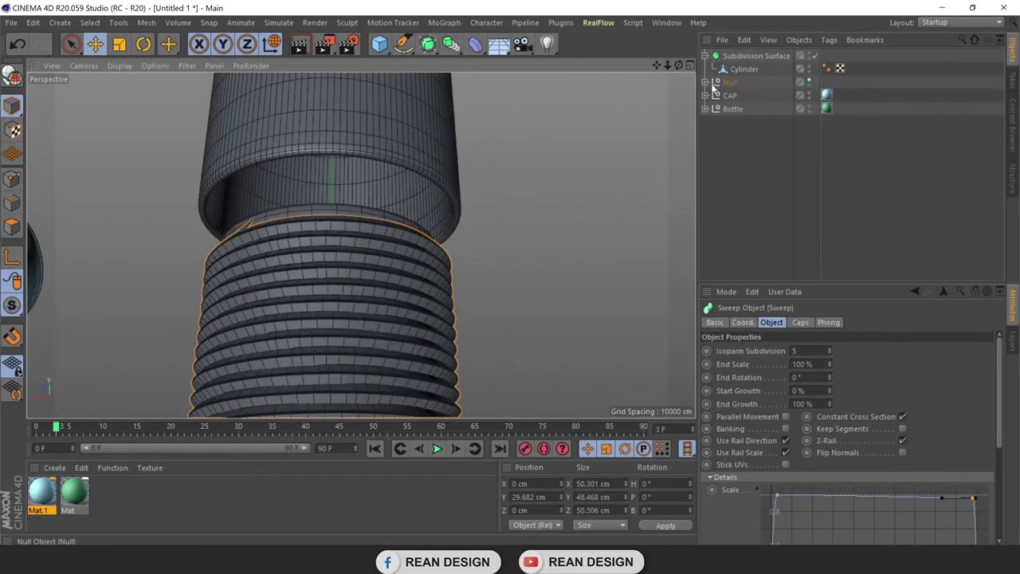
Raise the threaded part along its object Y axis to about 86.118 cm
key(e)
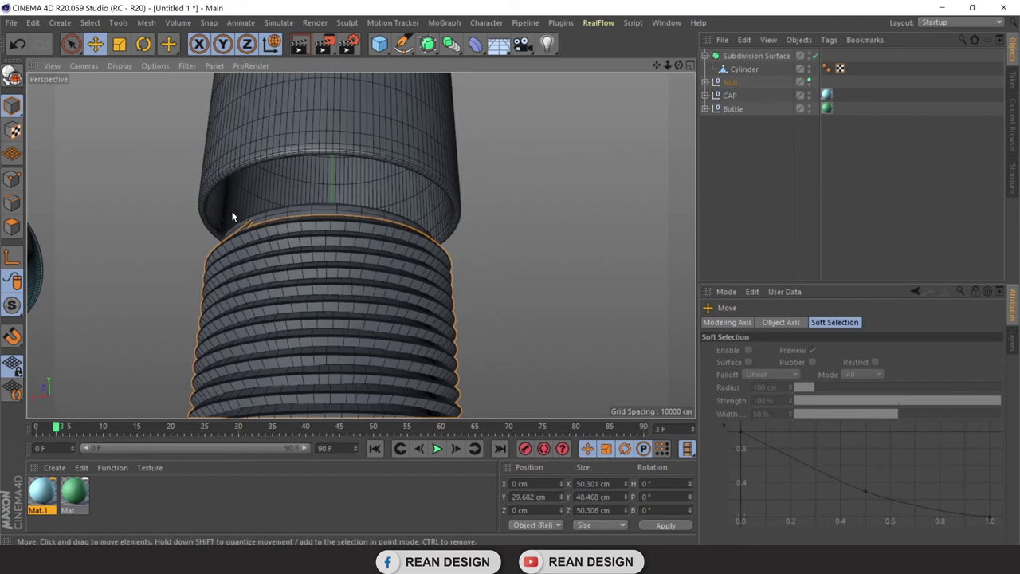
key(w)
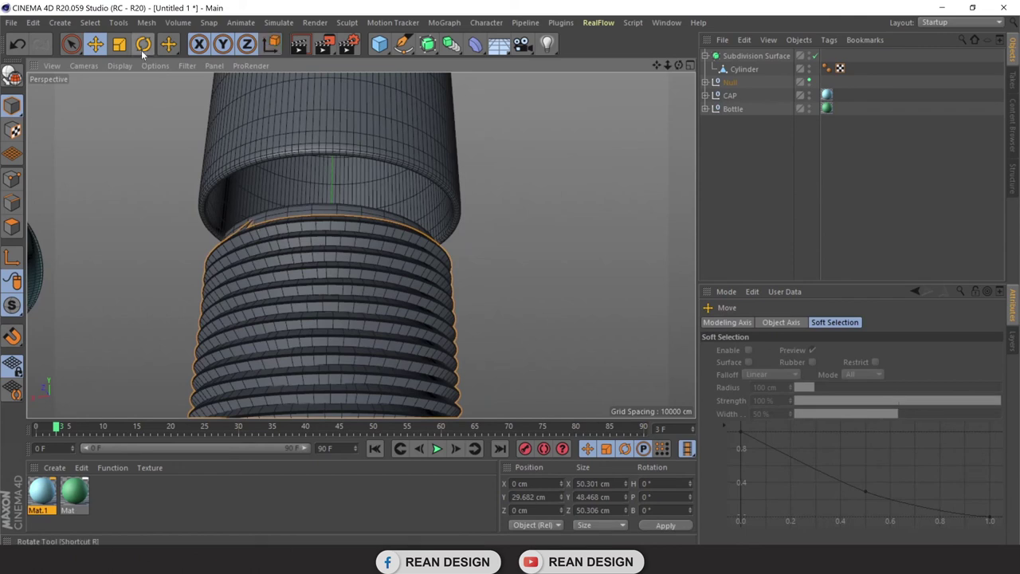
scroll(612, 88, down, 3)
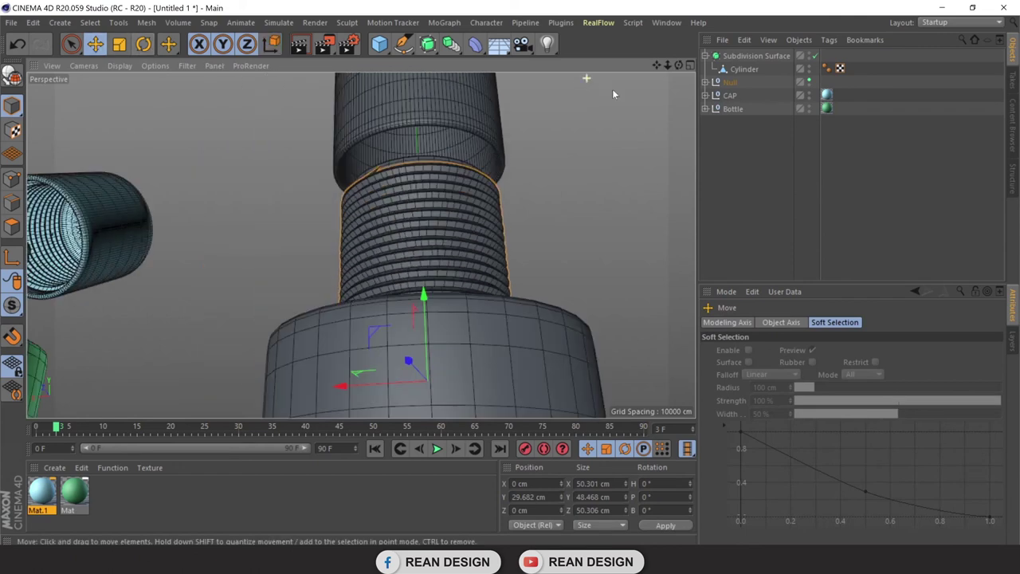
drag(677, 63, 679, 67)
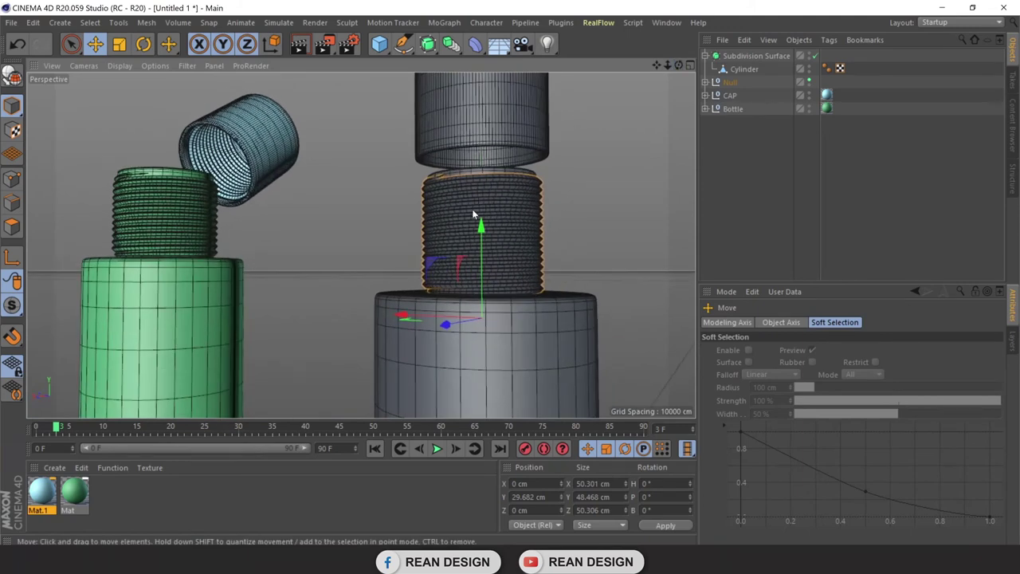
drag(482, 230, 504, 102)
scroll(585, 86, up, 5)
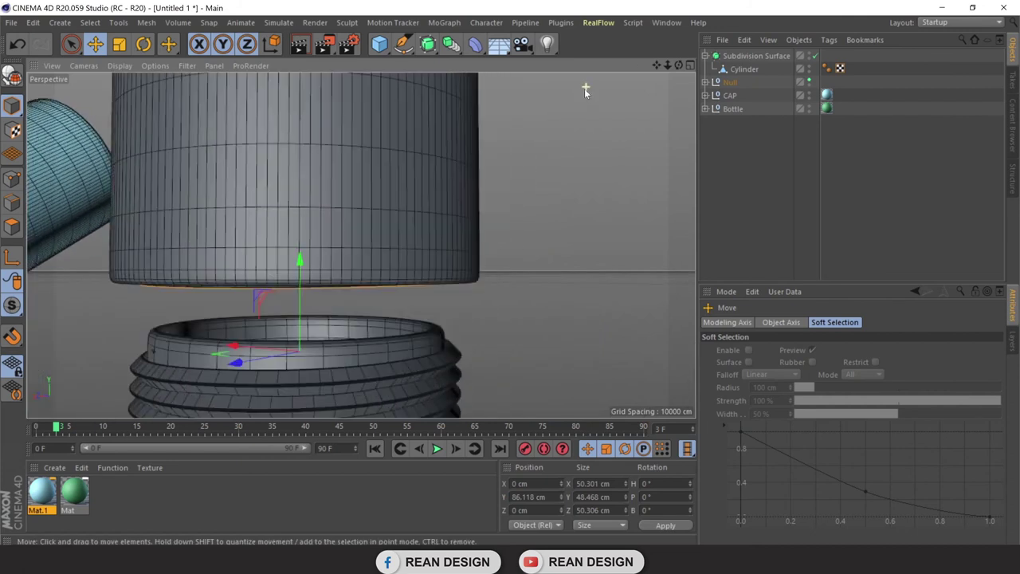
scroll(668, 70, down, 2)
mouse_move(678, 64)
mouse_down()
mouse_move(361, 244)
mouse_move(690, 70)
mouse_move(681, 66)
mouse_up()
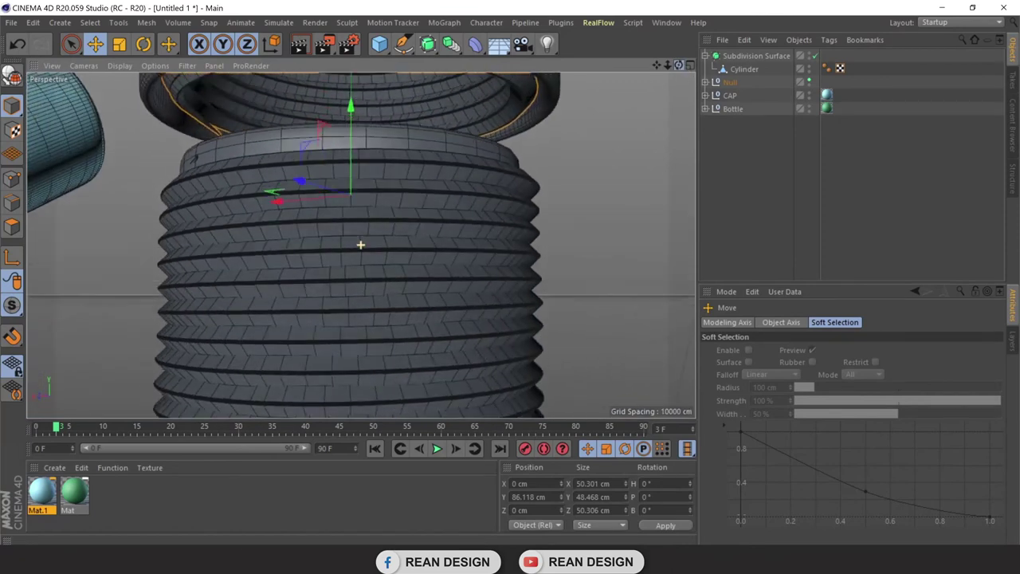
Move Sweep.1 under the cap's Subdivision Surface and hide the Null group
click(809, 80)
click(808, 81)
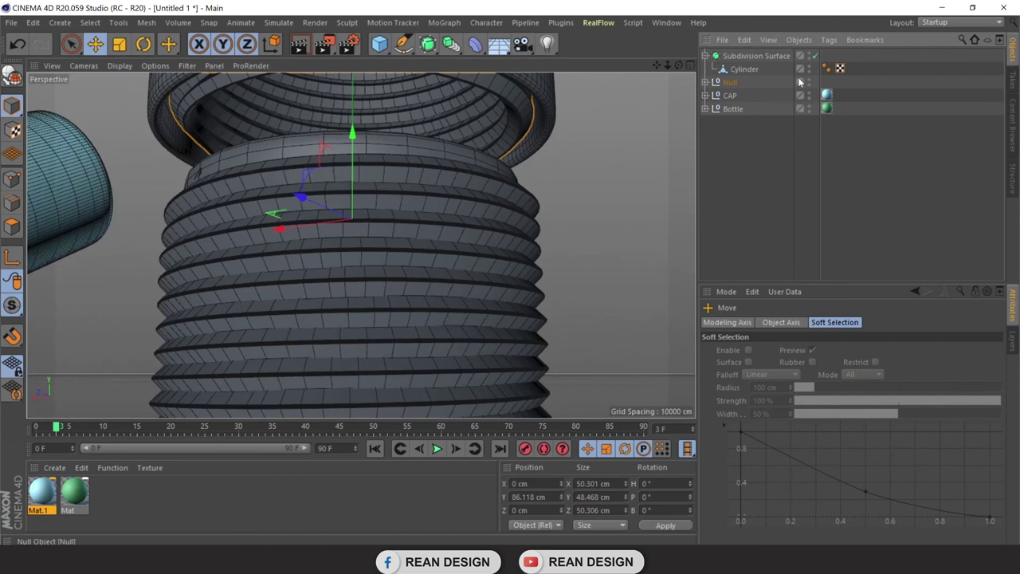
click(706, 82)
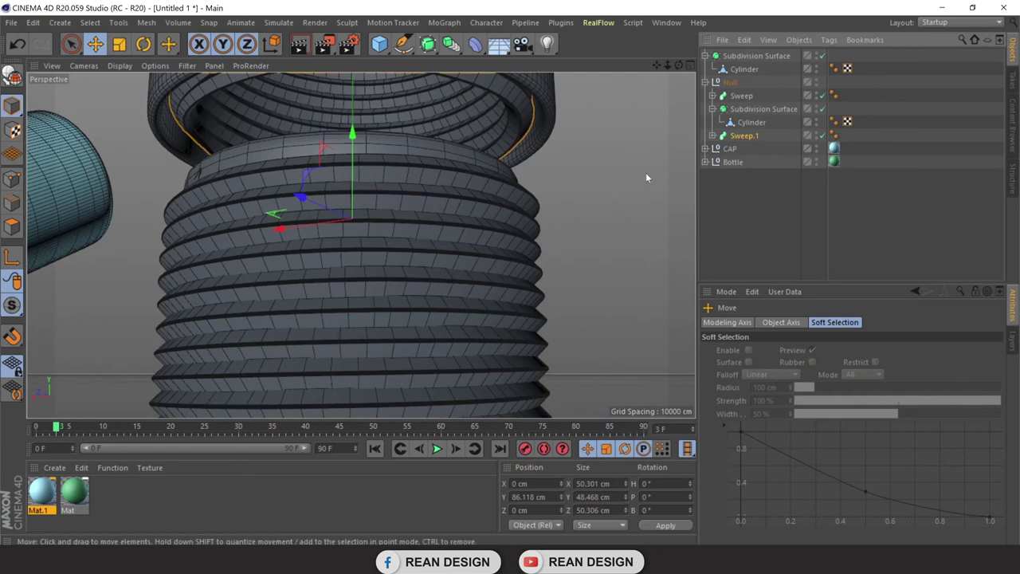
drag(740, 139, 740, 78)
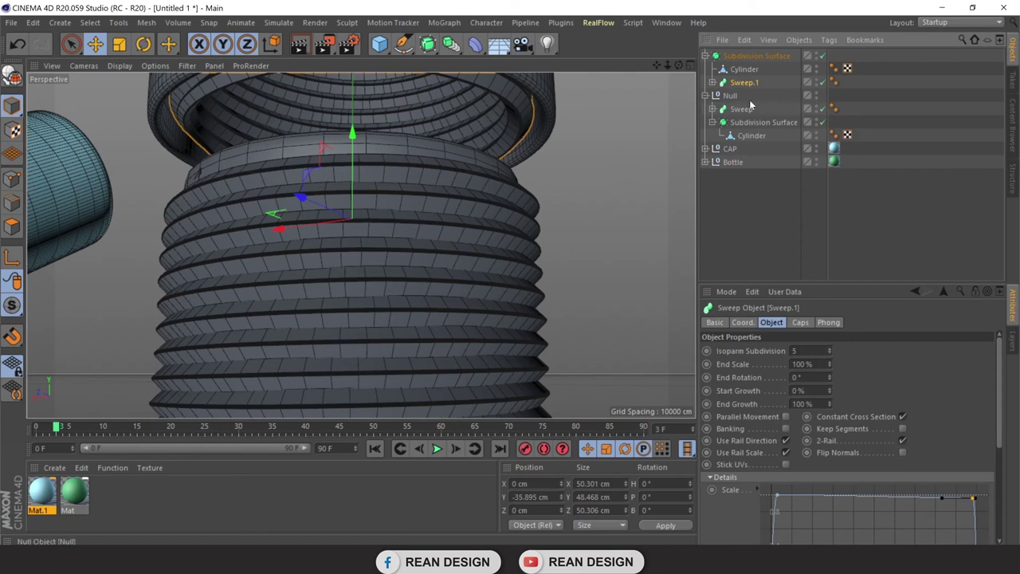
click(753, 100)
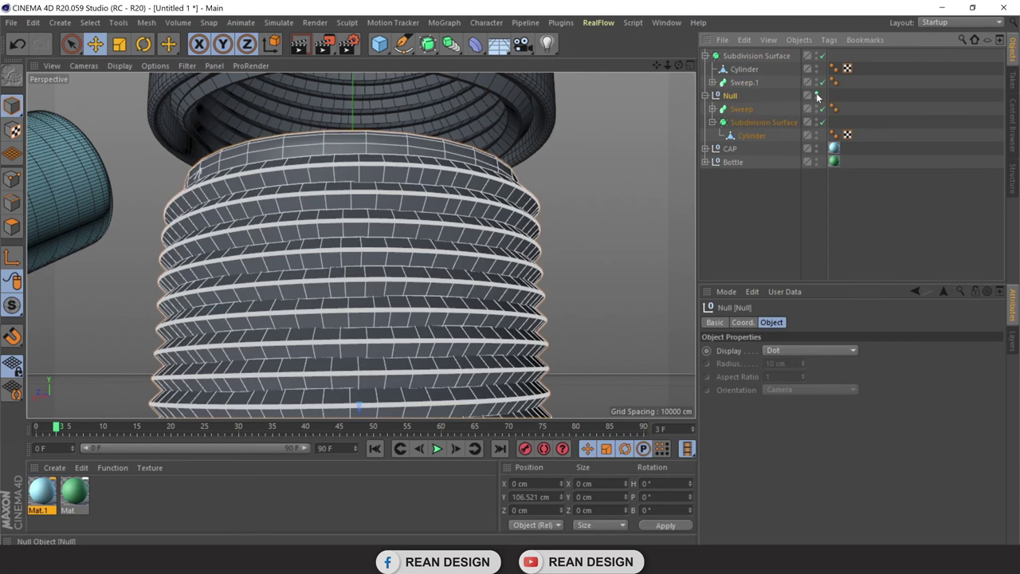
click(817, 94)
Scale the Sweep.1 thread to about 110% so it lines the cap's inside
drag(677, 68, 673, 88)
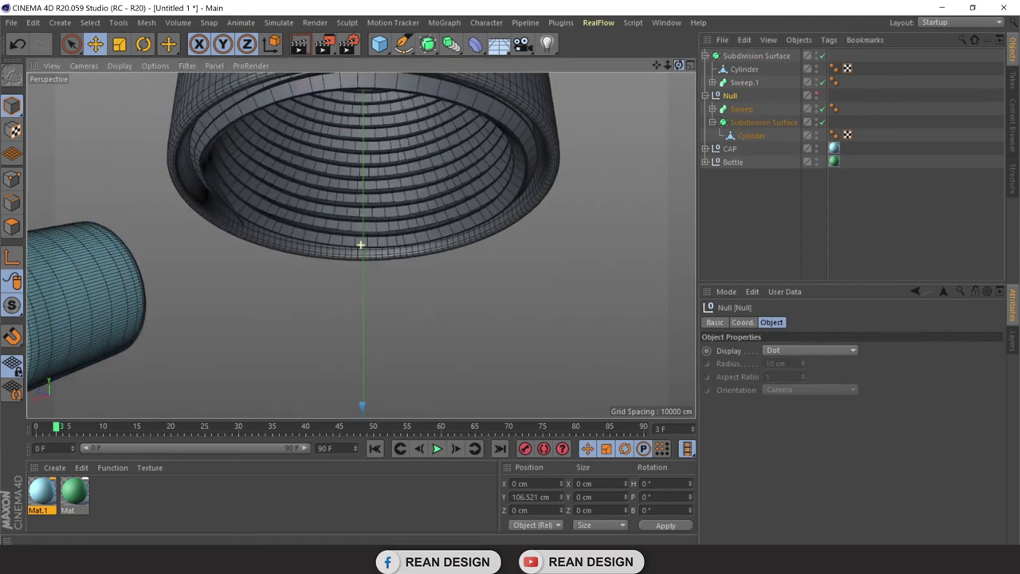
alt+drag(361, 245, 477, 127)
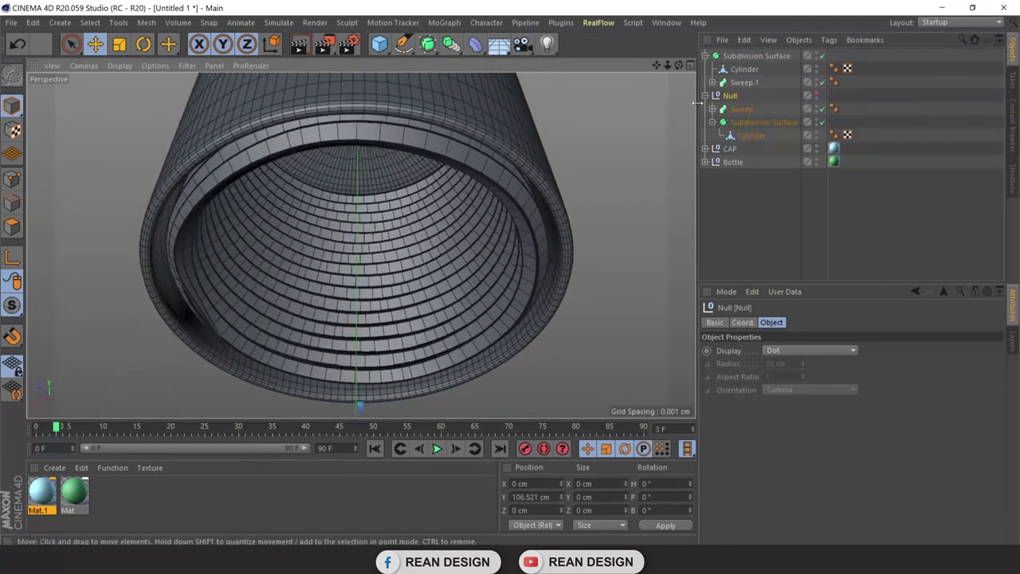
click(745, 83)
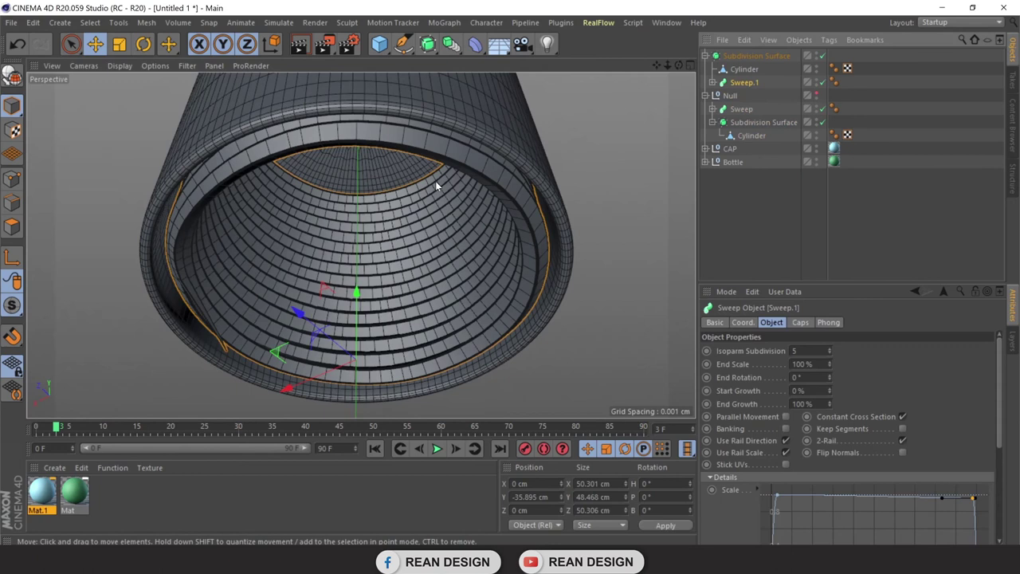
key(t)
mouse_move(287, 351)
mouse_down()
mouse_move(338, 343)
mouse_move(313, 334)
mouse_move(321, 331)
mouse_up()
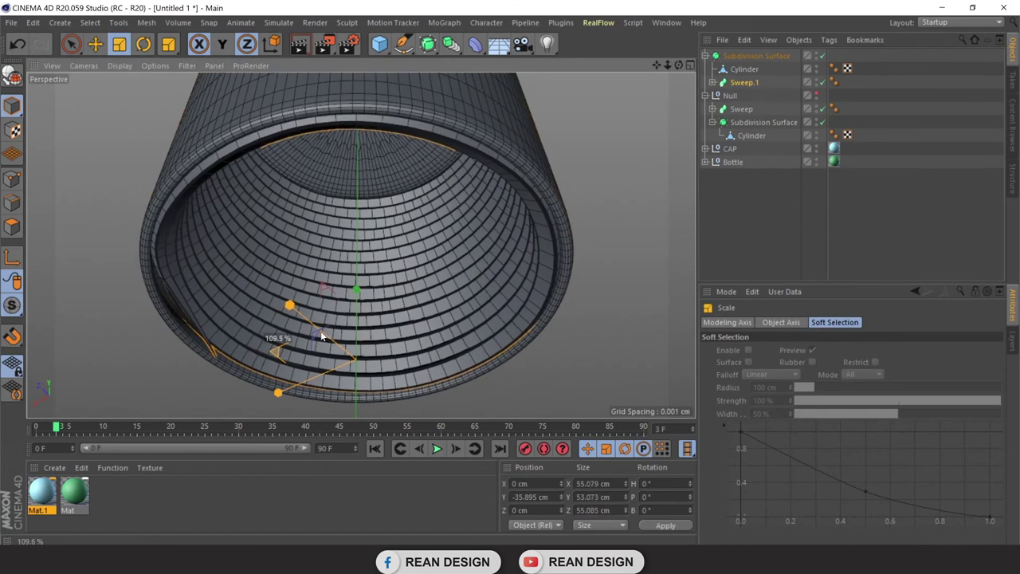
scroll(518, 206, down, 5)
click(486, 211)
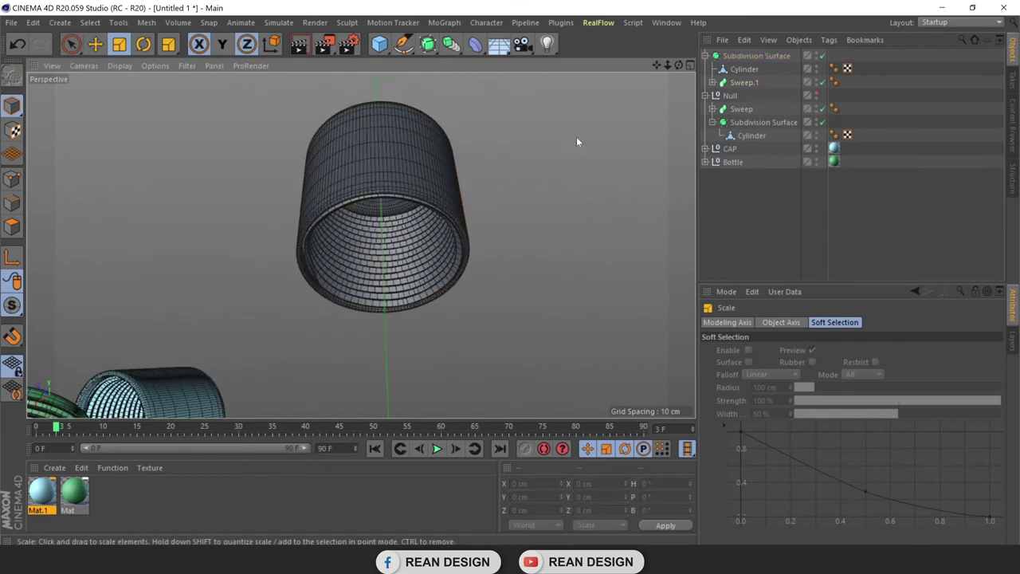
drag(678, 64, 630, 104)
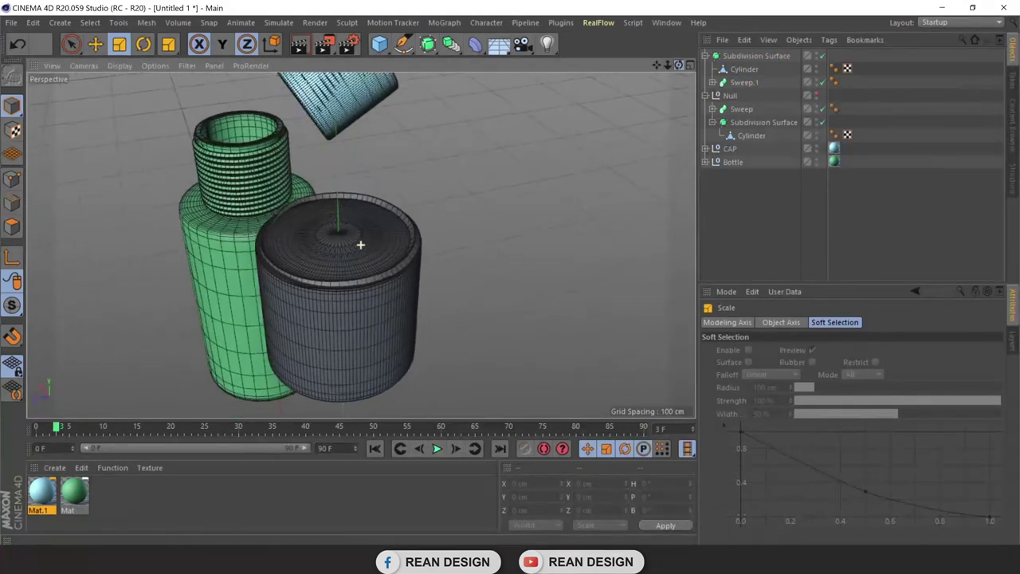
alt+drag(360, 245, 360, 245)
Lower the Sweep.1 helix height to 47.553 cm
click(739, 109)
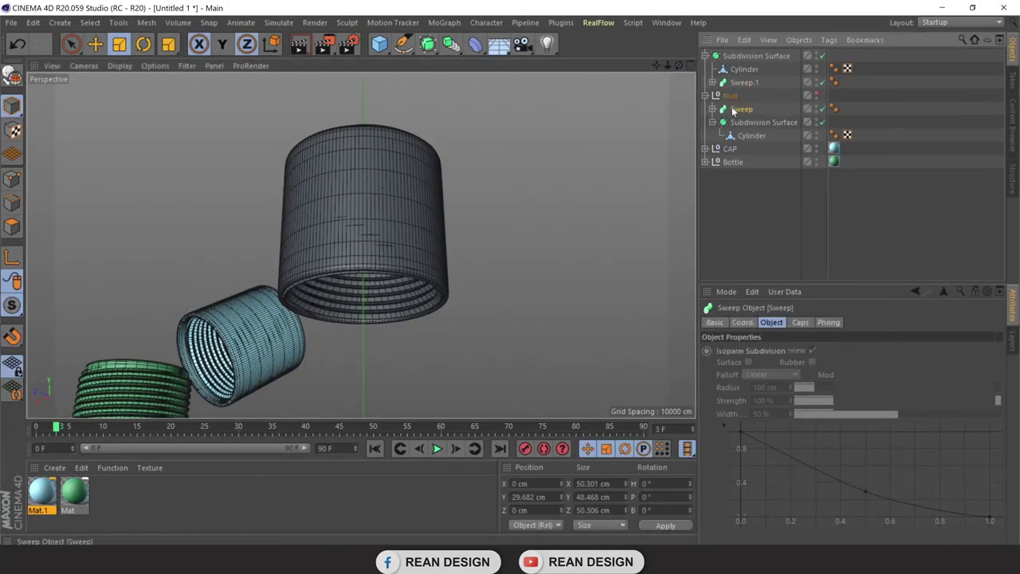
click(743, 82)
click(712, 82)
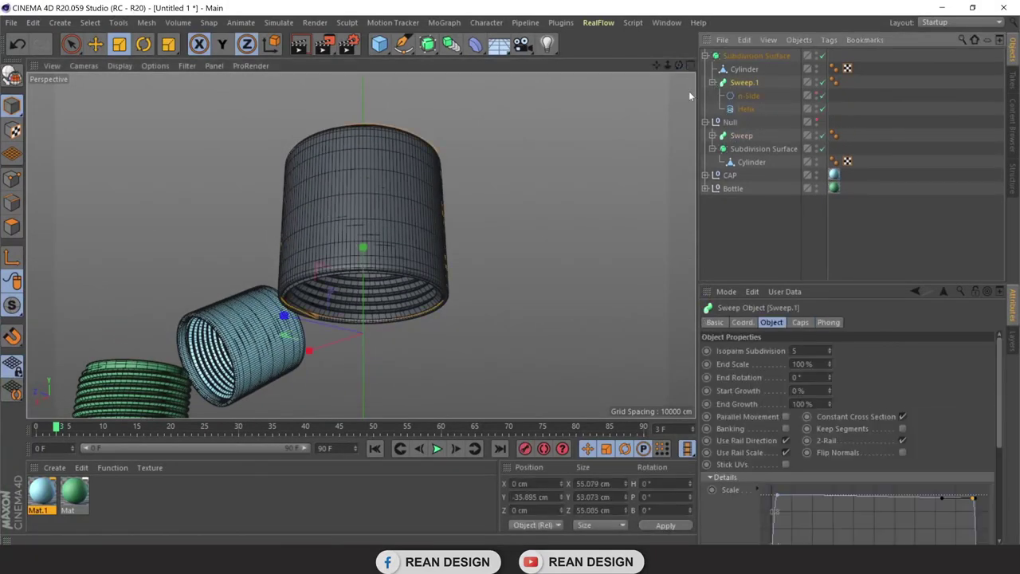
click(754, 108)
mouse_move(668, 66)
mouse_down()
mouse_move(677, 72)
mouse_move(542, 79)
mouse_up()
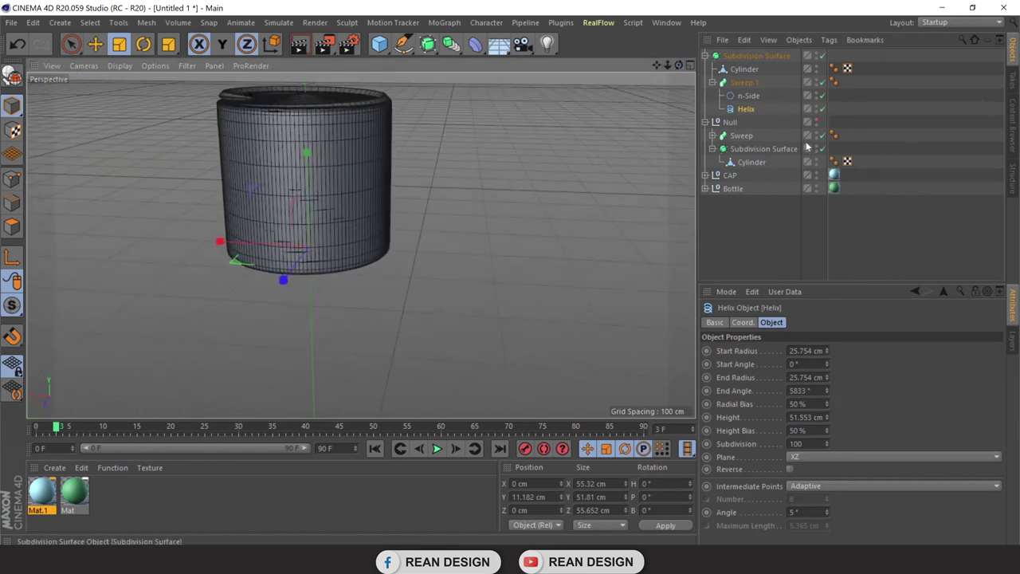
click(827, 420)
click(827, 421)
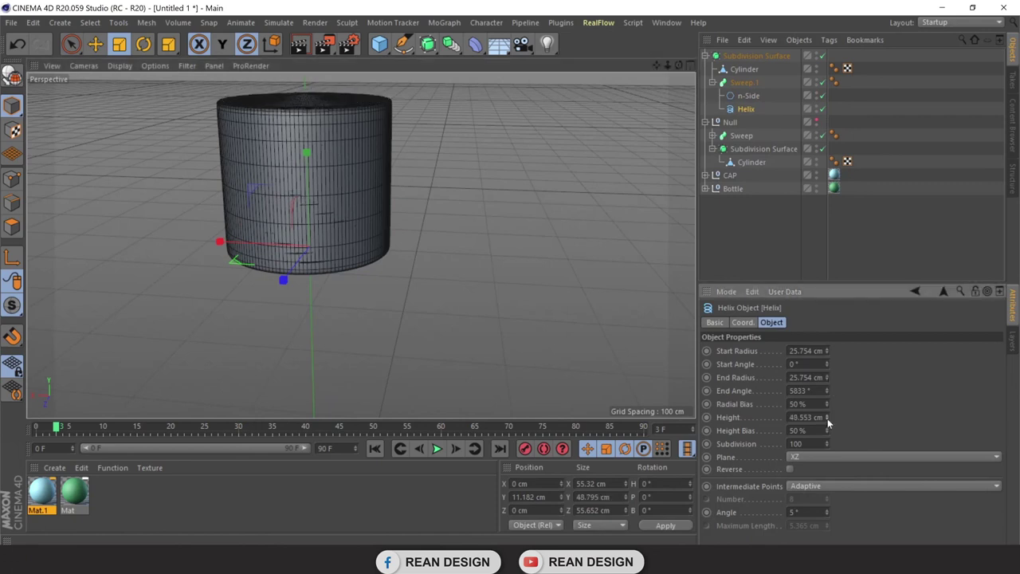
drag(677, 66, 677, 148)
alt+drag(360, 244, 520, 208)
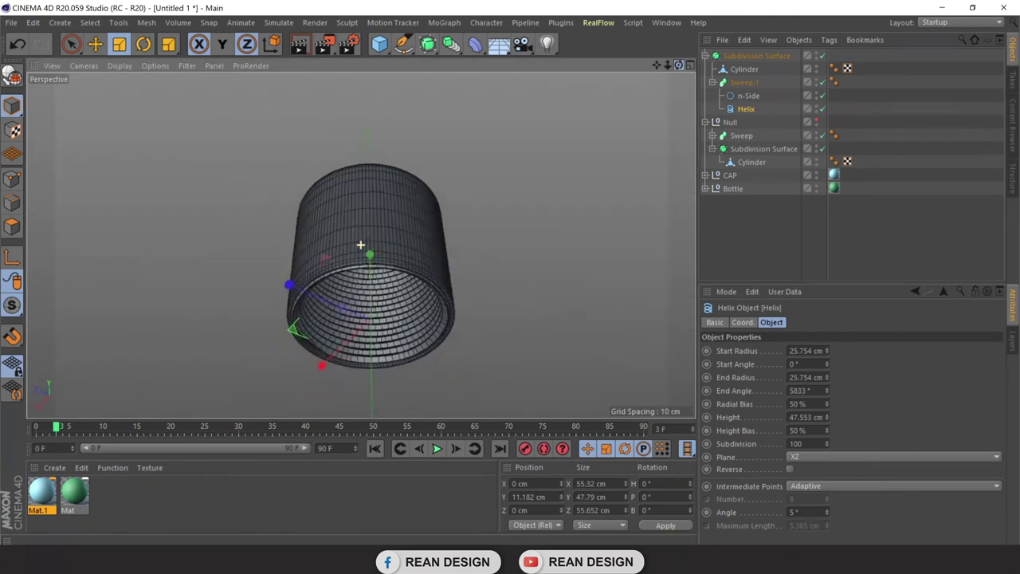
Group the cap's Subdivision Surface into Null.1 and unhide the threaded neck Null
click(520, 208)
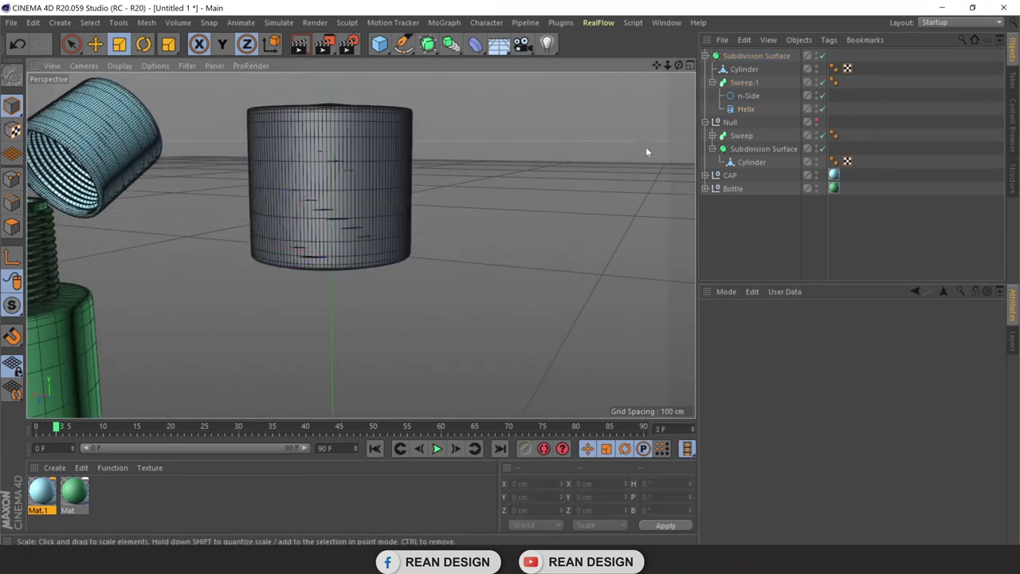
click(705, 55)
click(727, 56)
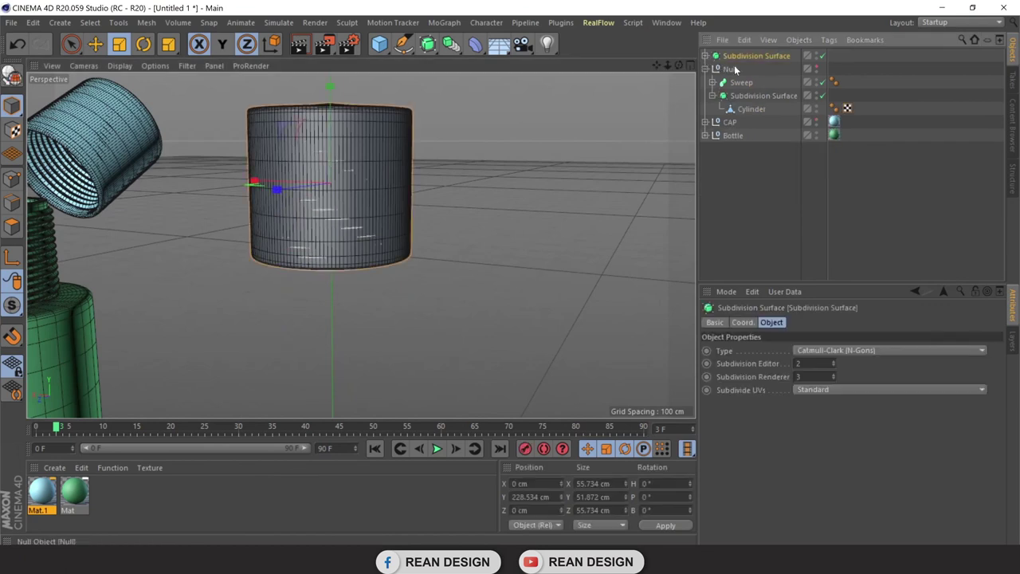
key(alt+g)
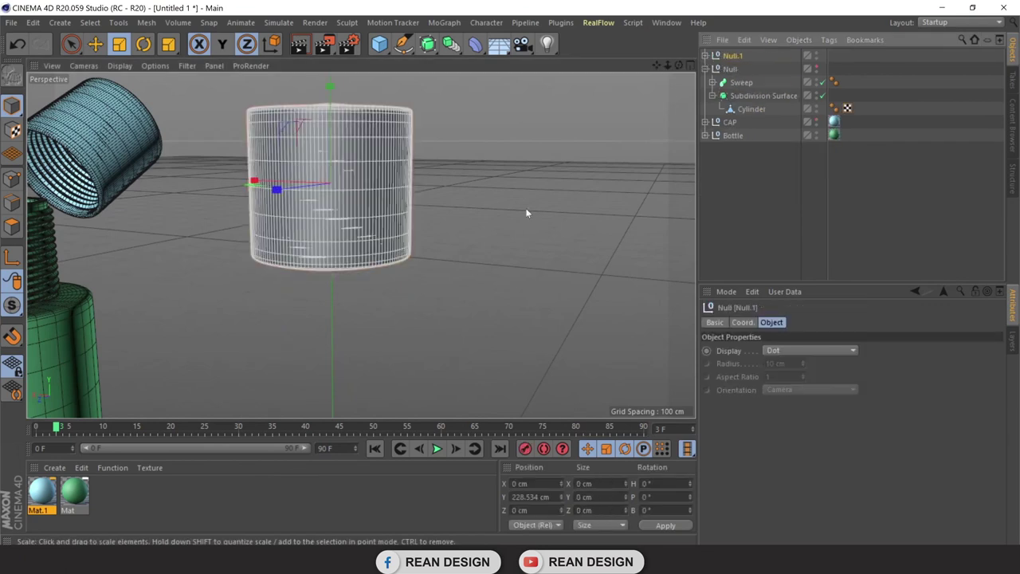
click(530, 209)
alt+drag(529, 209, 606, 184)
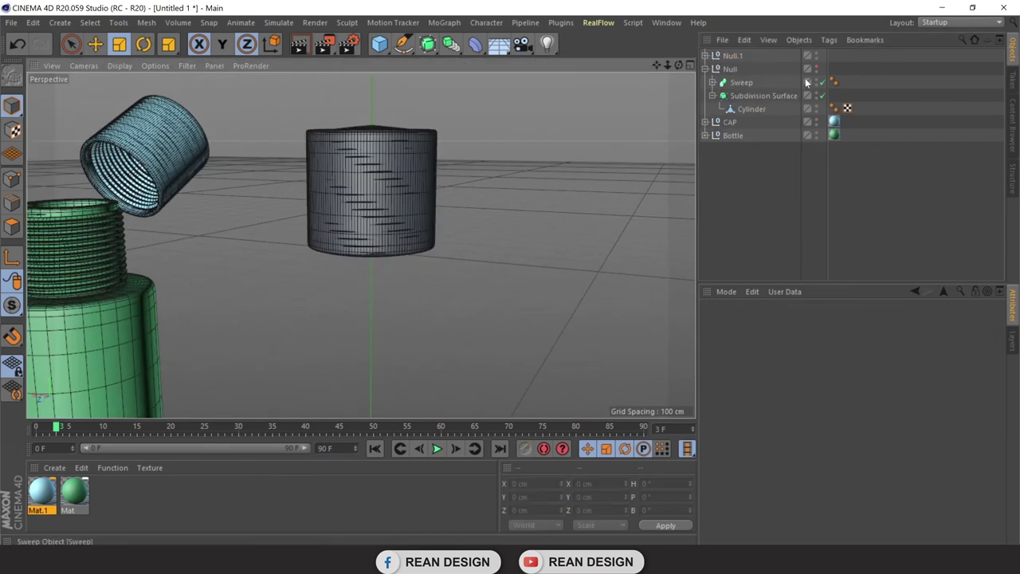
click(706, 69)
click(764, 71)
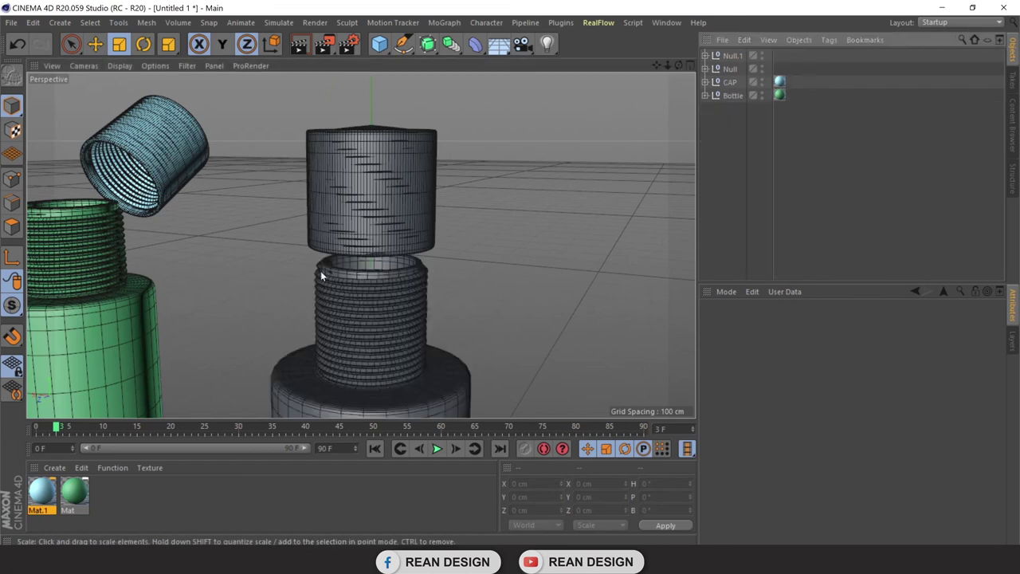
alt+drag(321, 269, 451, 237)
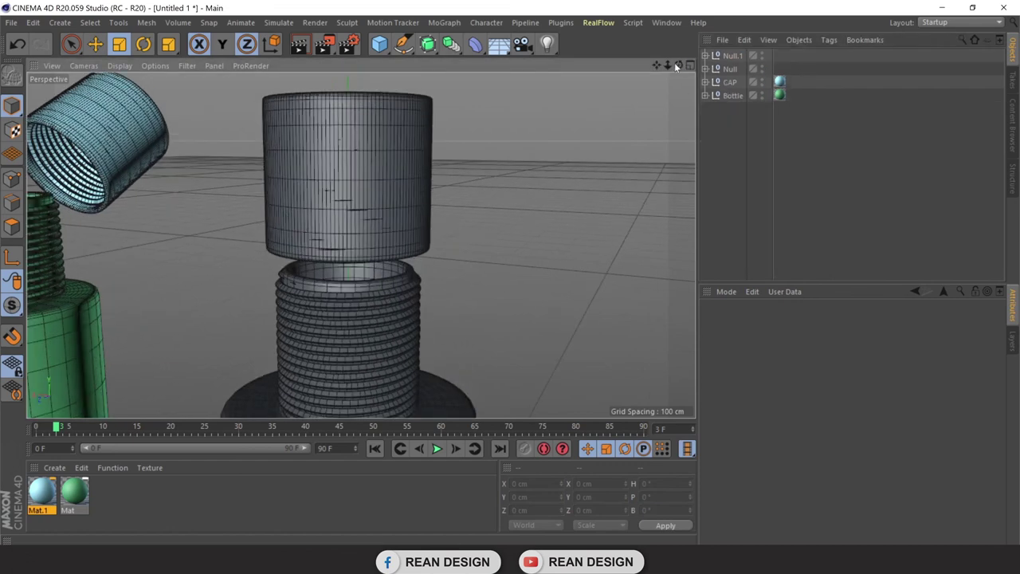
drag(677, 64, 513, 110)
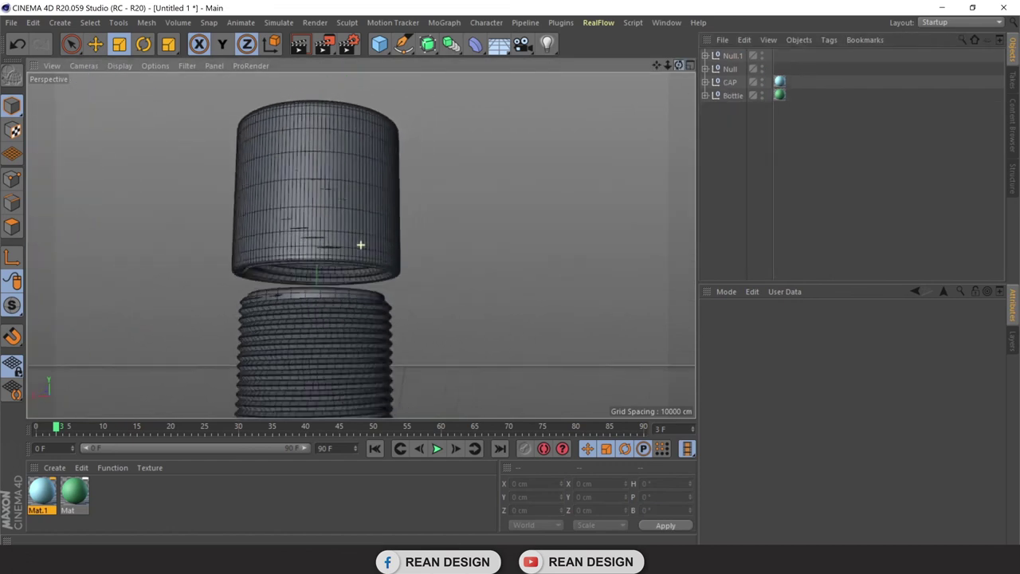
Switch the viewport to smooth shading without wireframe lines
click(118, 65)
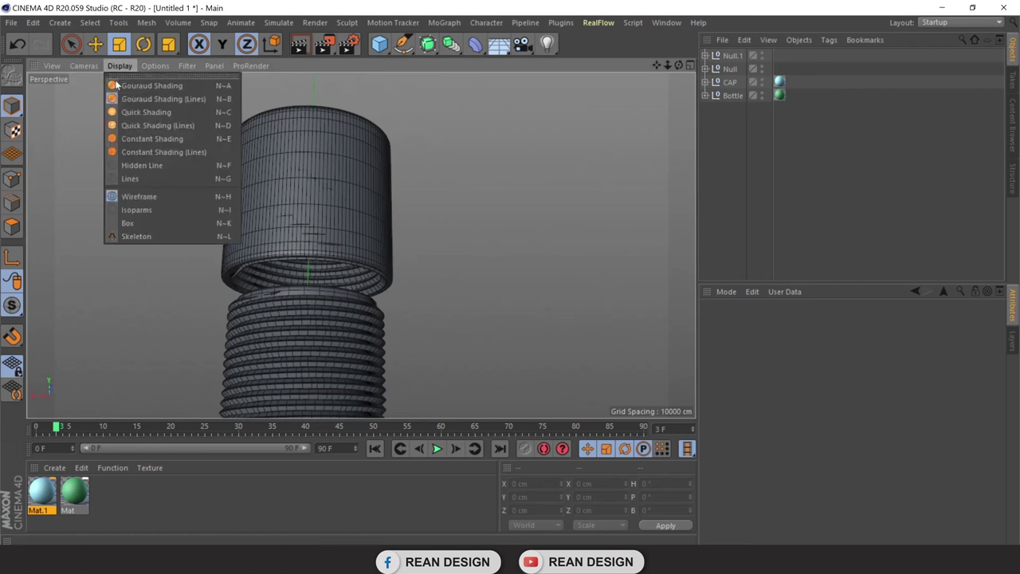
click(140, 81)
mouse_move(519, 222)
alt+mouse_down()
mouse_move(374, 339)
mouse_move(316, 237)
mouse_move(385, 287)
mouse_move(590, 176)
alt+mouse_up()
mouse_move(678, 66)
mouse_down()
mouse_move(659, 65)
mouse_move(429, 278)
mouse_up()
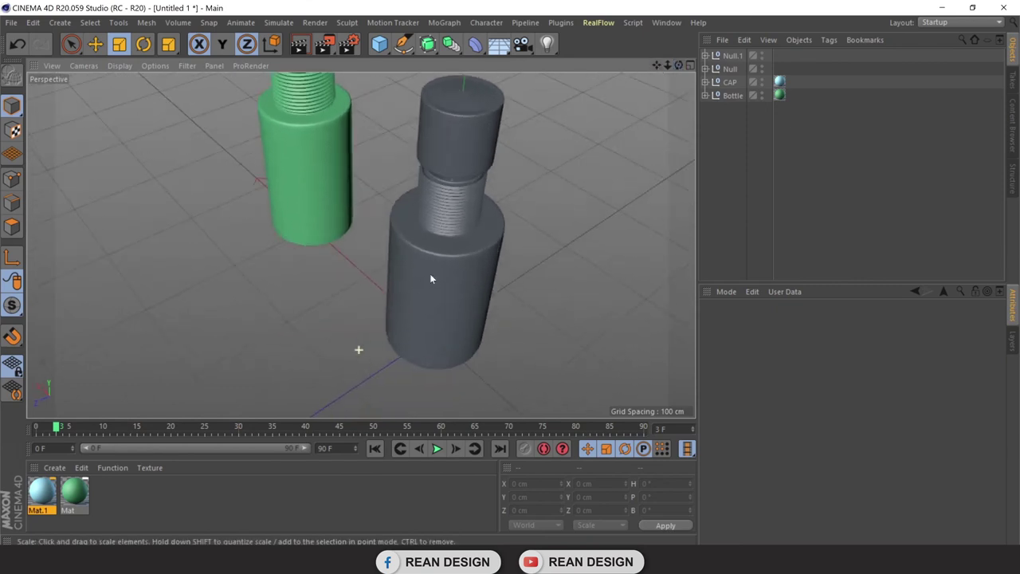
mouse_move(672, 67)
mouse_down()
mouse_move(361, 245)
mouse_move(451, 167)
mouse_up()
Tilt the Null.1 cap group to P 50.315°
click(731, 56)
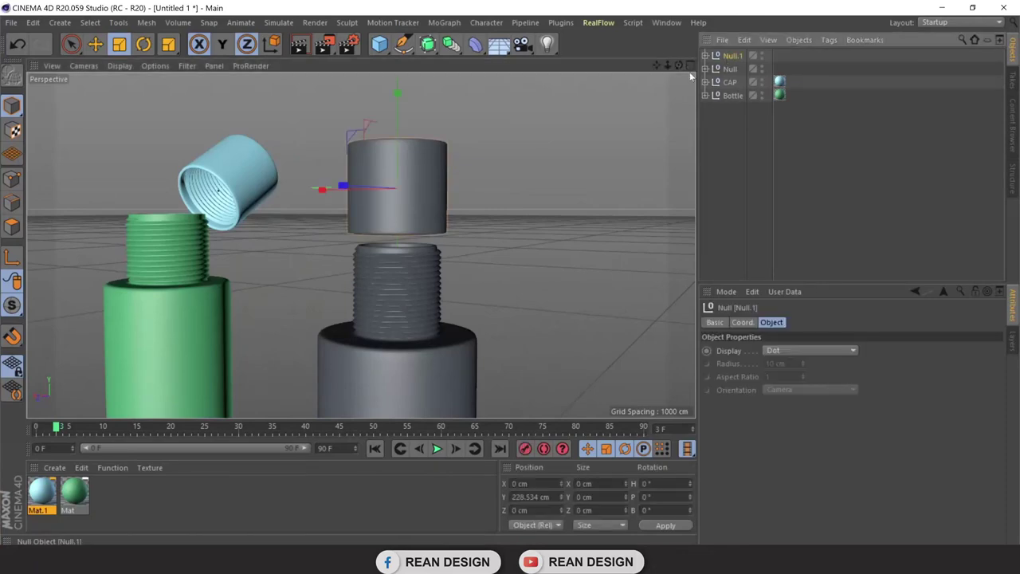
key(r)
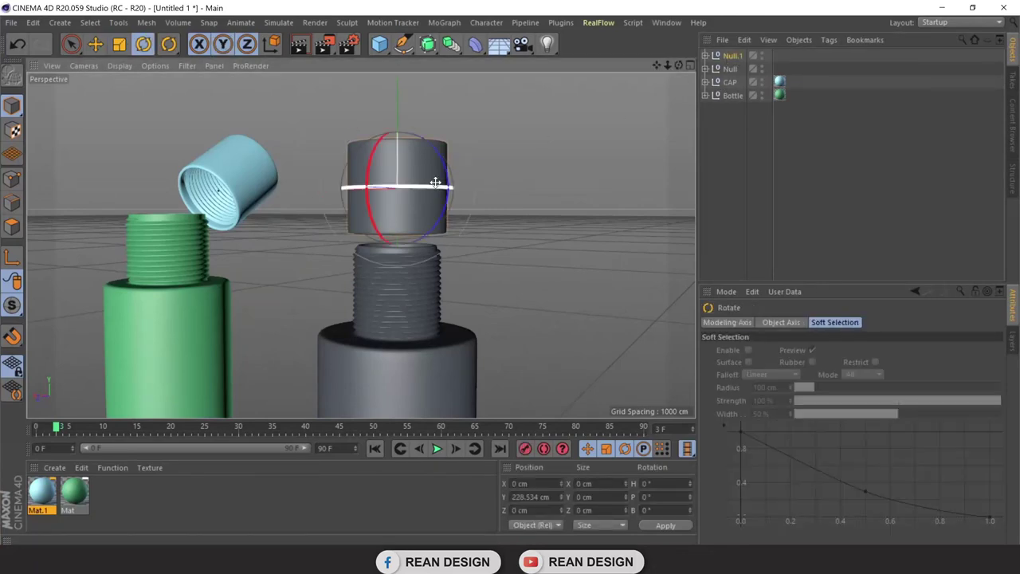
mouse_move(432, 182)
mouse_down()
mouse_move(382, 133)
mouse_move(389, 128)
mouse_up()
key(e)
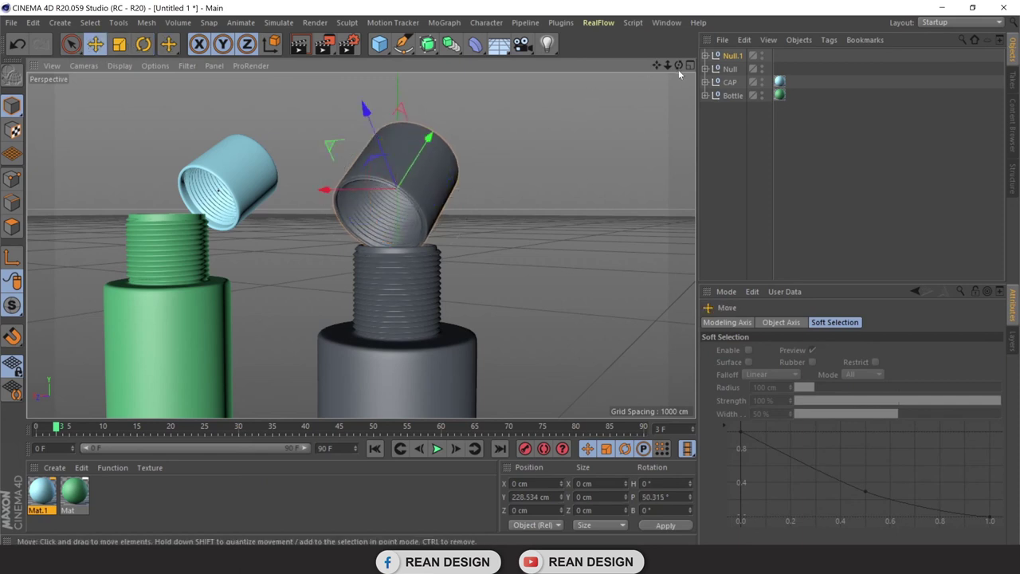
drag(678, 69, 378, 182)
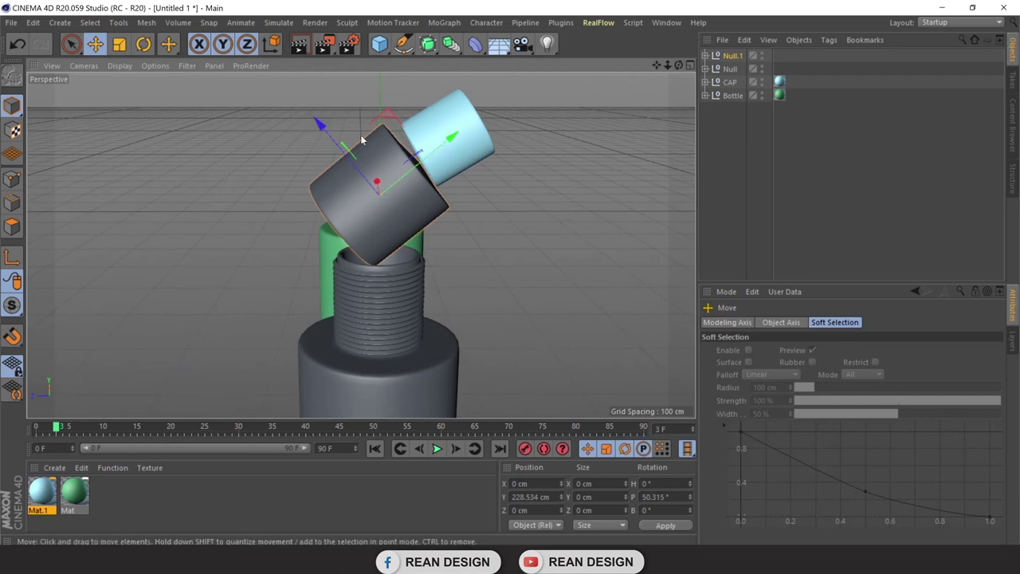
In world coordinates, move the tilted cap above the grey bottle's neck to Z -47.621 cm
click(271, 44)
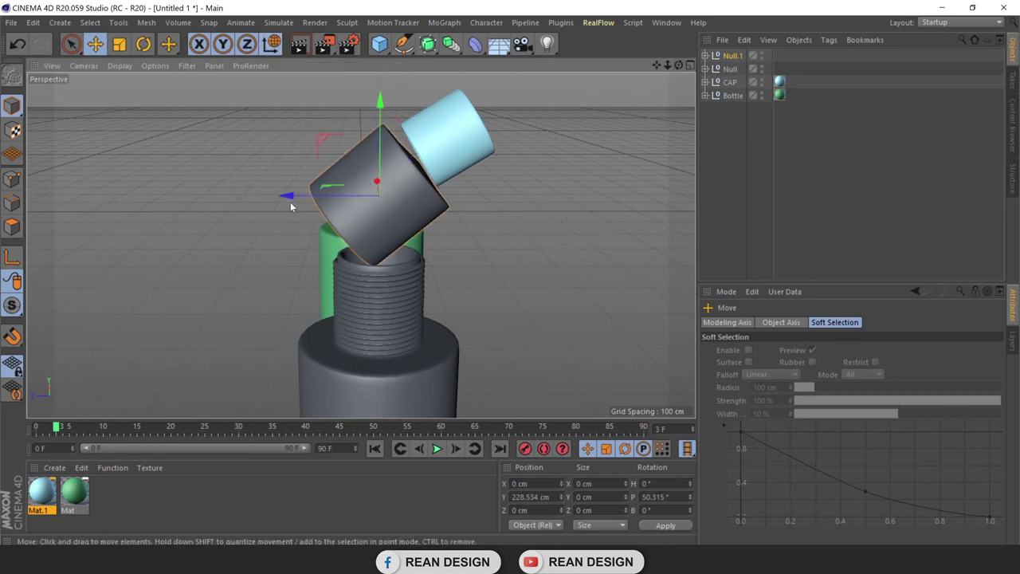
mouse_move(289, 197)
mouse_down()
mouse_move(374, 207)
mouse_move(361, 245)
mouse_up()
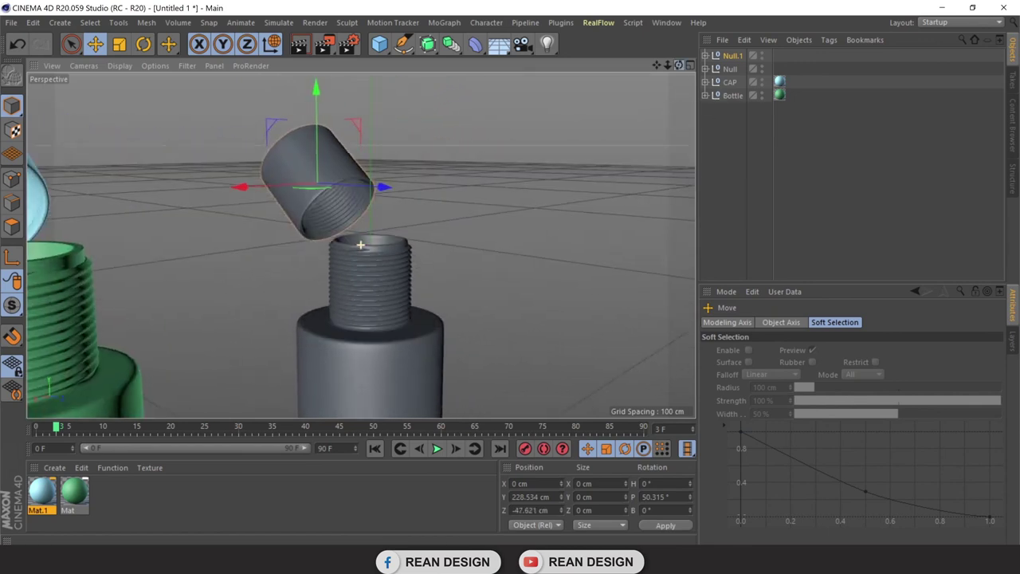
scroll(361, 245, down, 2)
scroll(361, 246, down, 1)
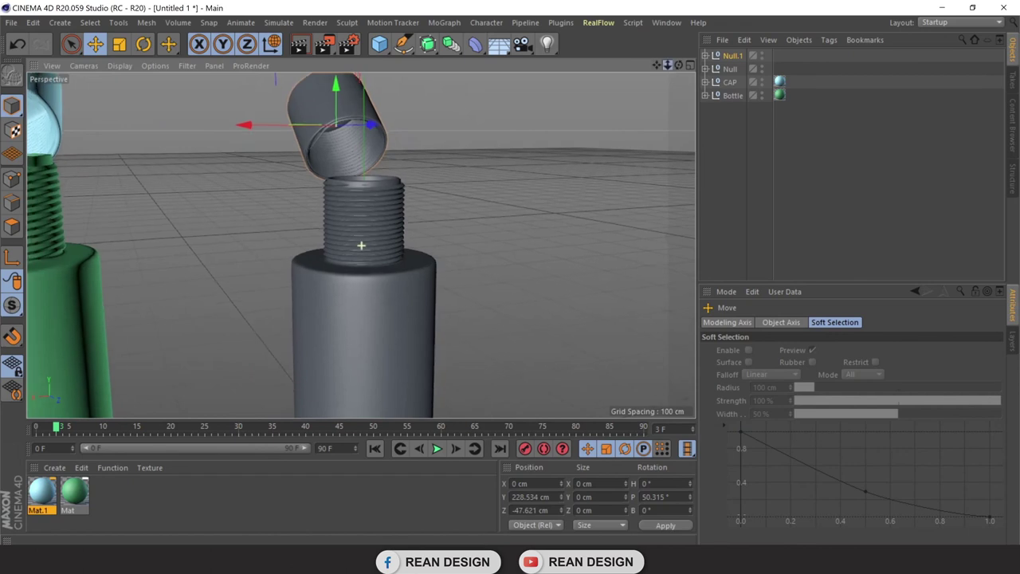
scroll(361, 246, down, 2)
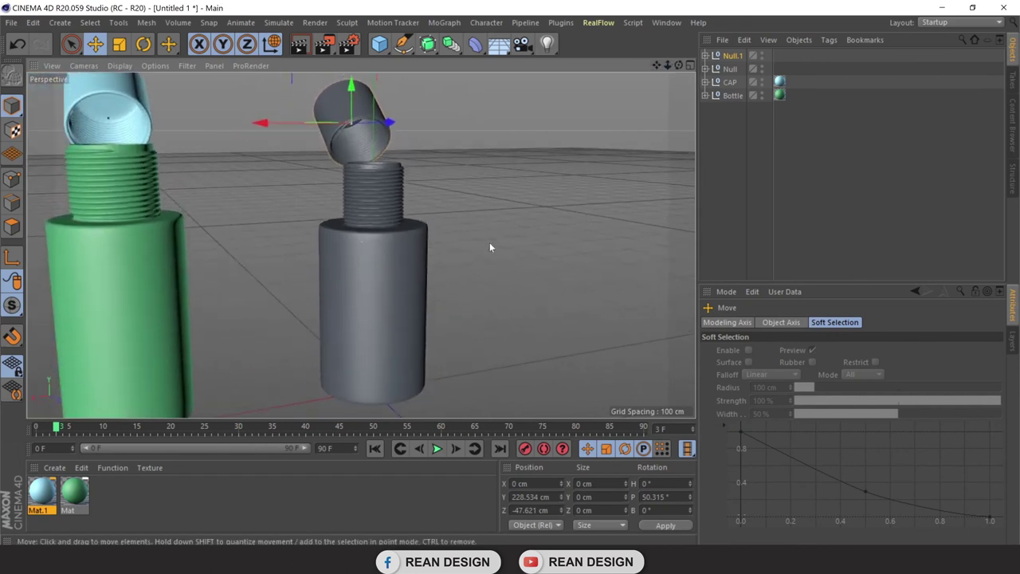
Create a new material, Mat.2, and apply it to the grey bottle
double_click(133, 501)
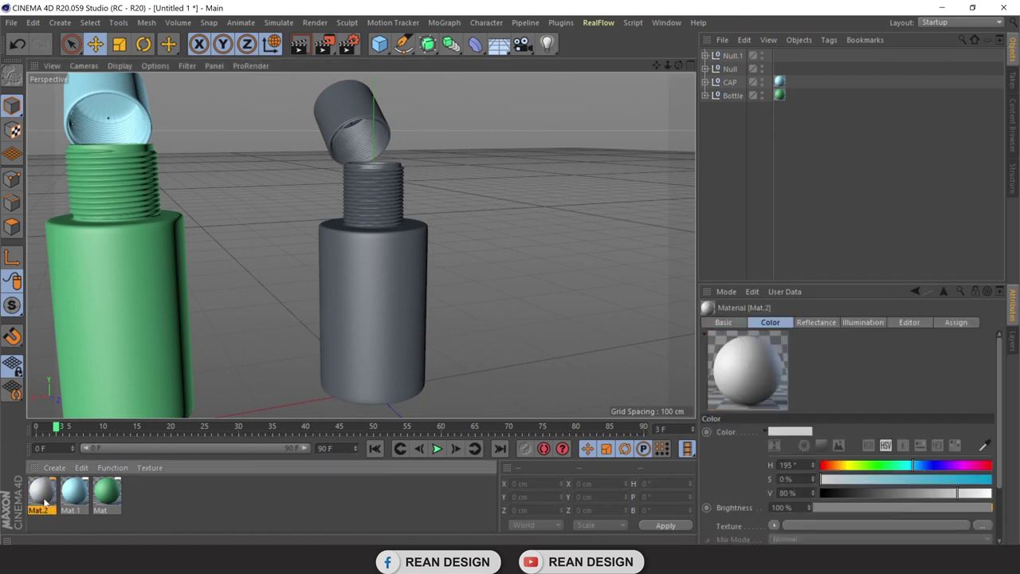
drag(70, 469, 461, 287)
drag(726, 68, 738, 69)
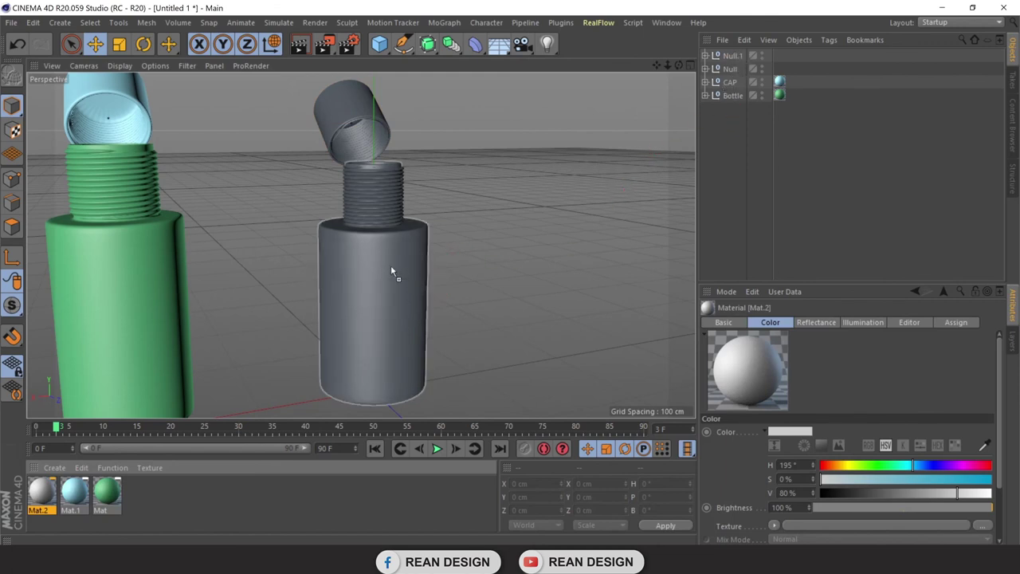
drag(450, 248, 391, 265)
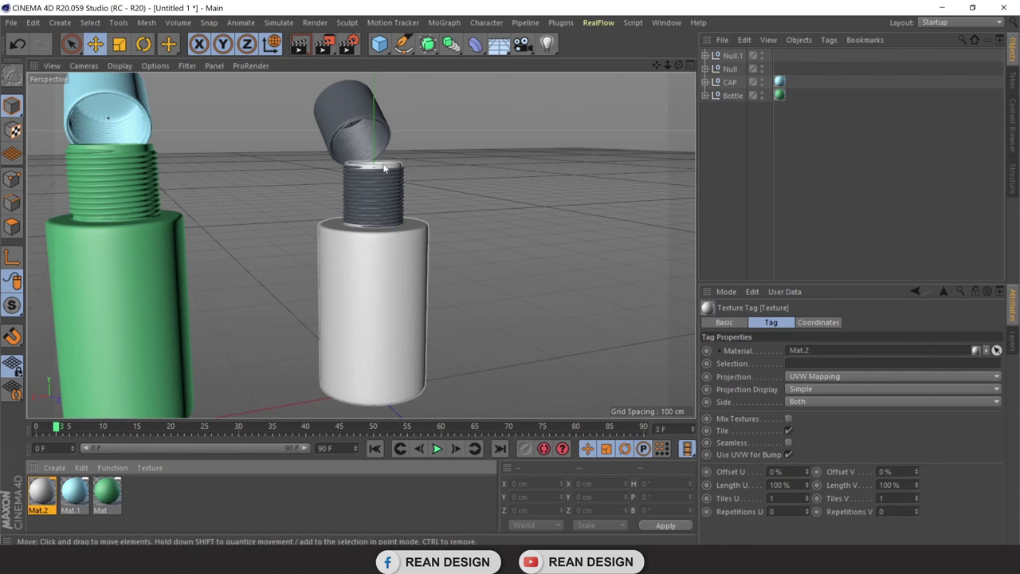
scroll(383, 168, up, 3)
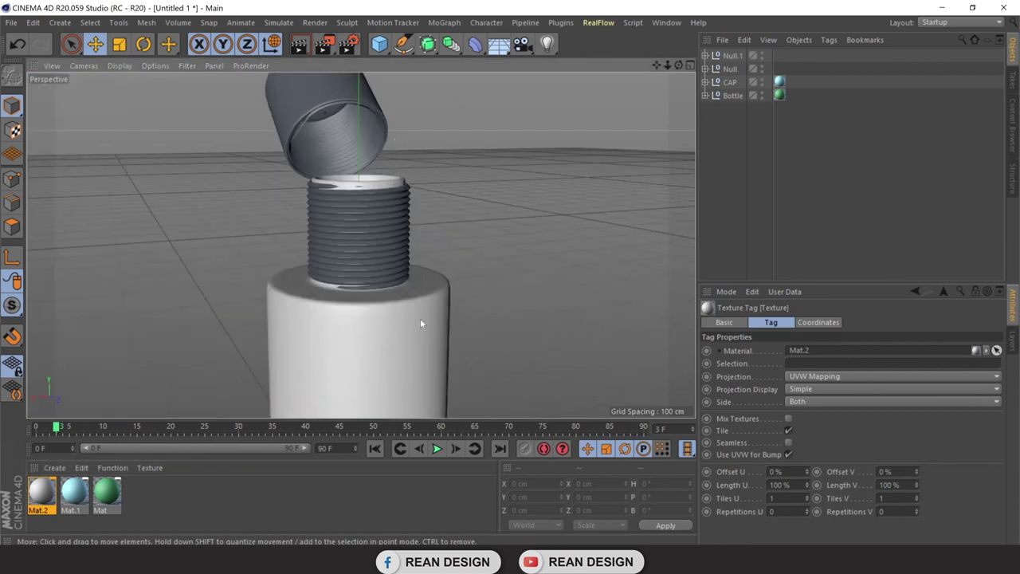
Apply Mat.2 to the threaded neck Null group as well
click(729, 70)
click(705, 68)
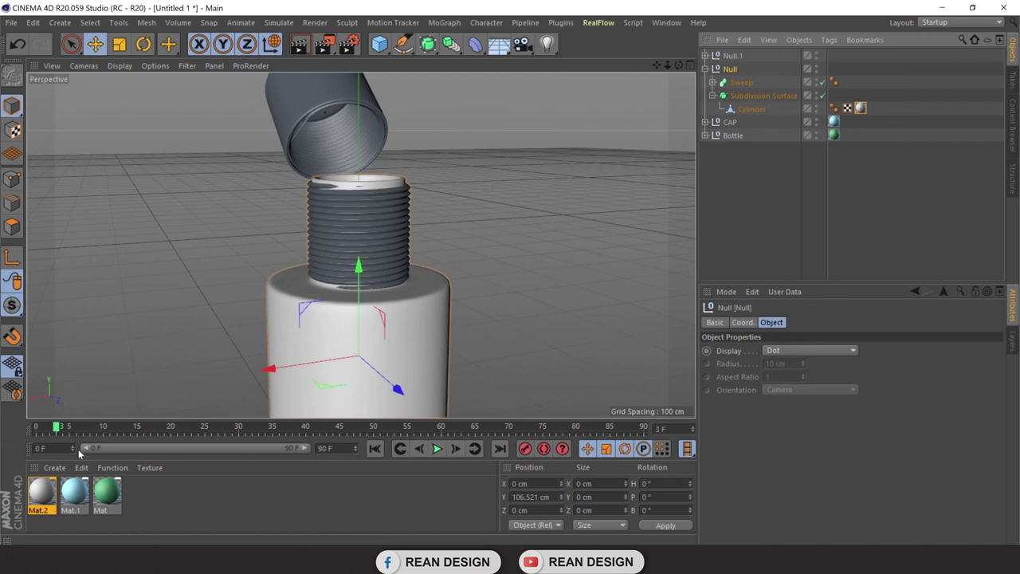
key(ctrl+shift+a)
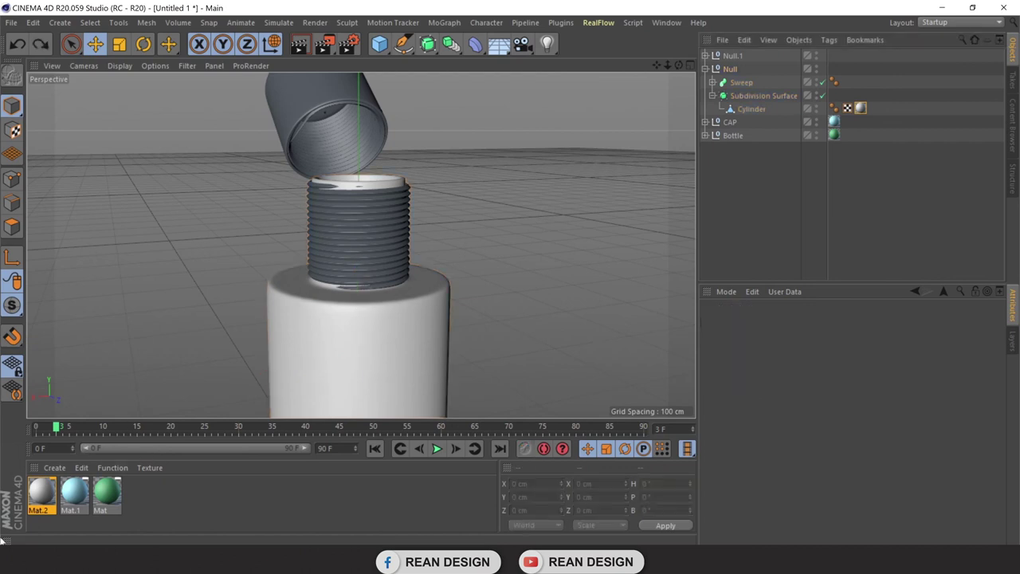
click(39, 500)
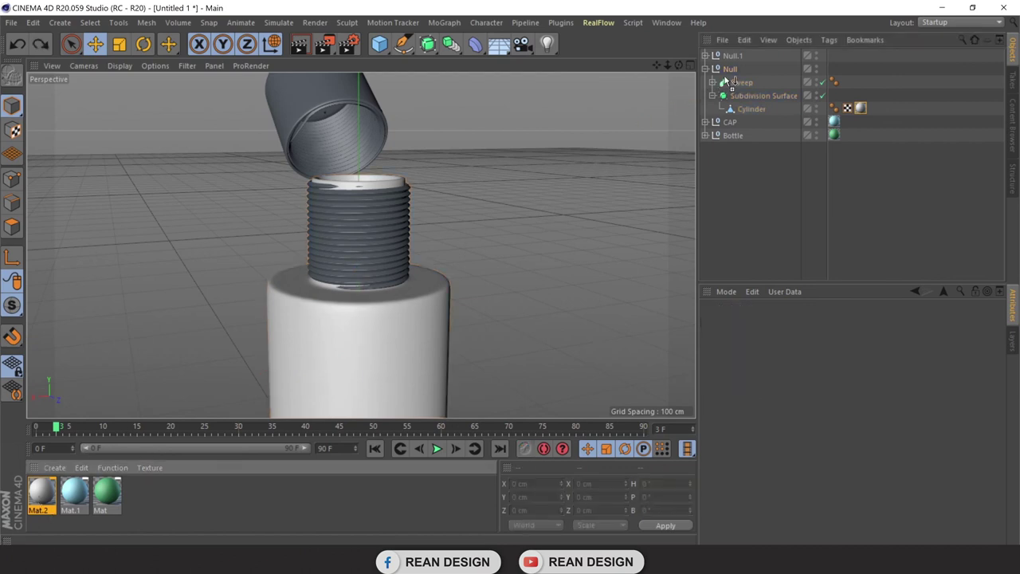
drag(736, 70, 734, 70)
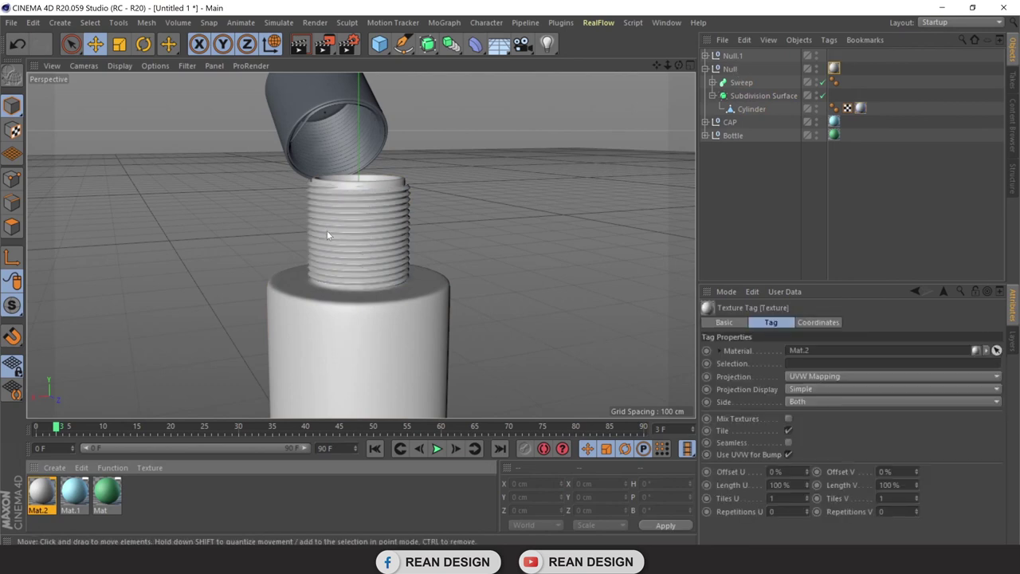
Create Mat.3 and apply it to the tilted cap's Null.1 group
double_click(181, 504)
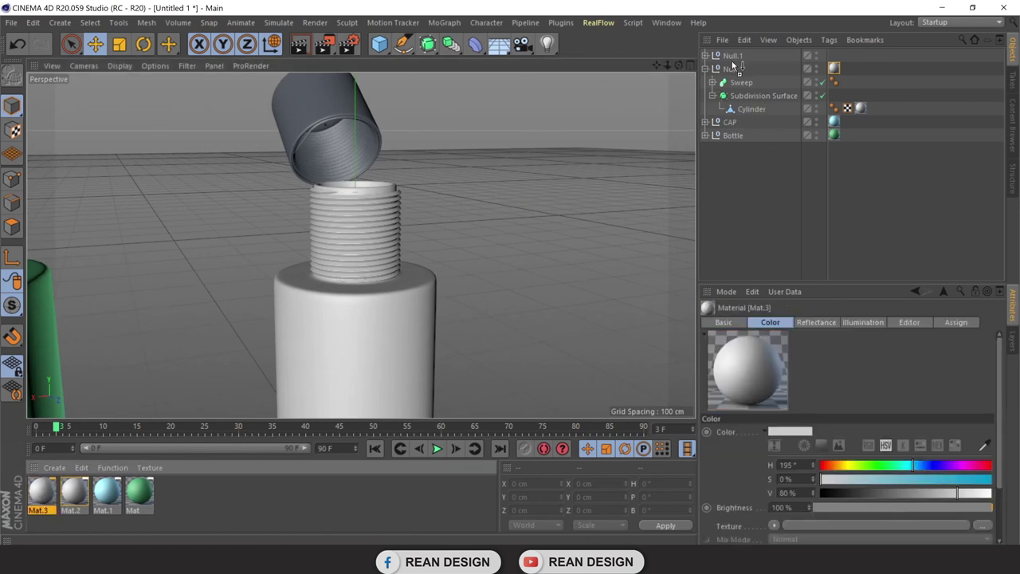
drag(732, 59, 729, 61)
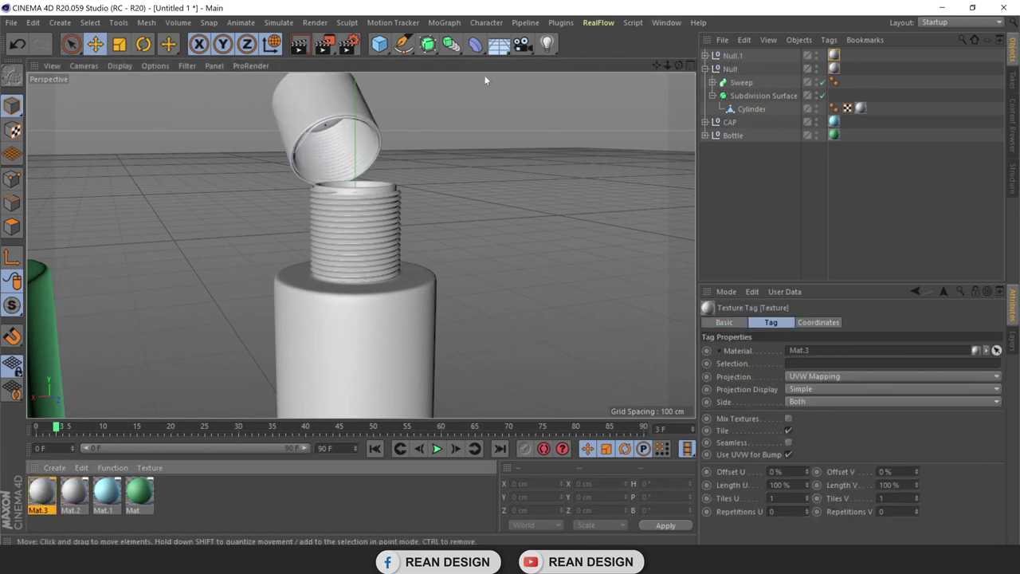
drag(678, 64, 595, 140)
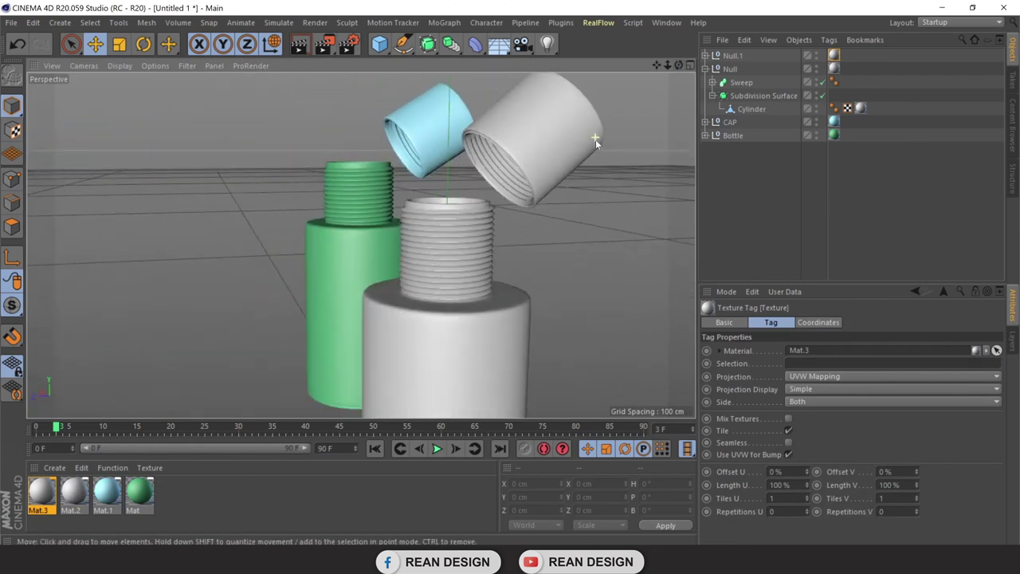
drag(661, 67, 630, 185)
click(631, 187)
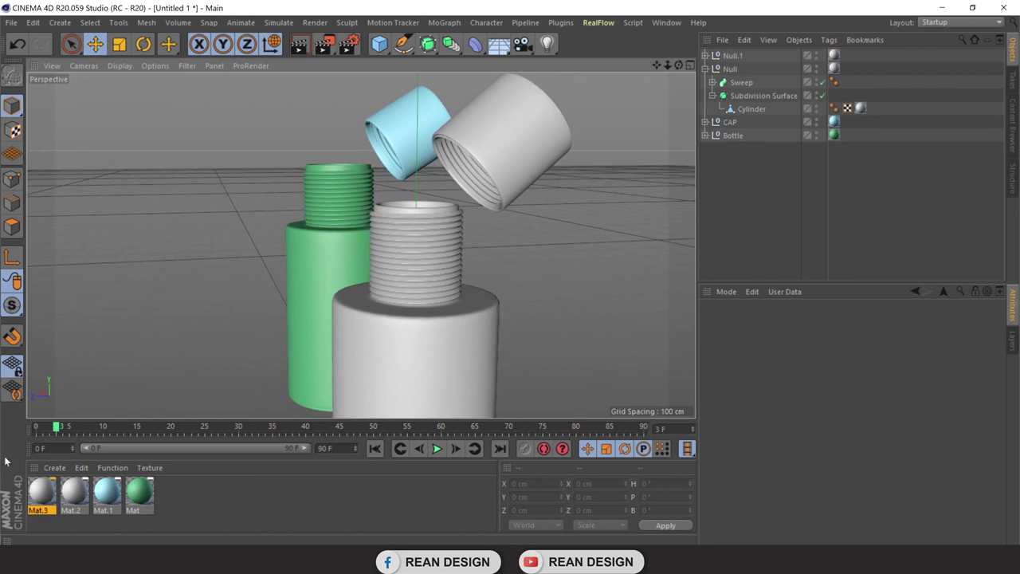
Set Mat.2's colour to purple (H 263°, S 48%, V 65%)
double_click(72, 495)
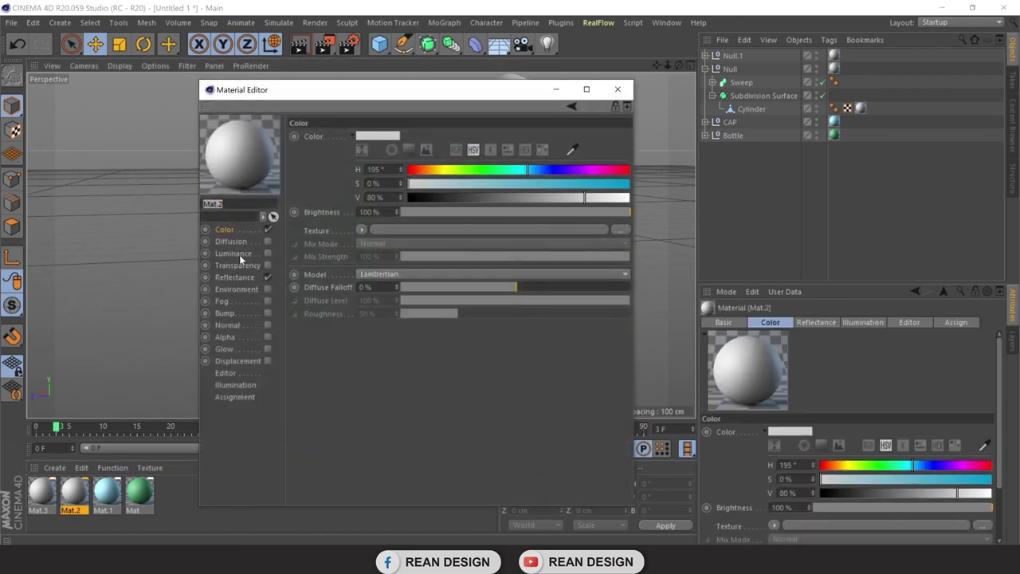
drag(374, 102, 736, 117)
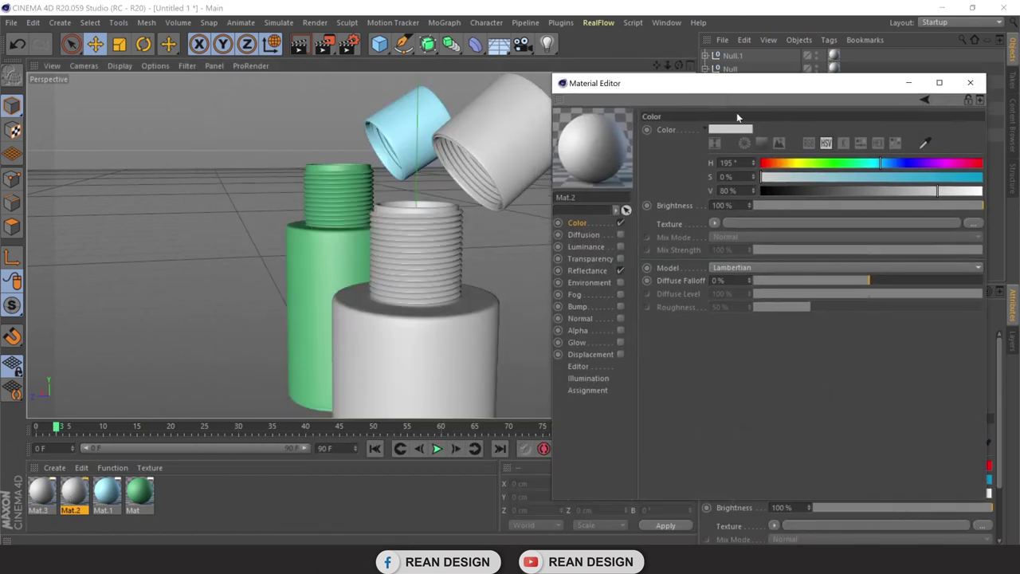
click(829, 165)
click(867, 177)
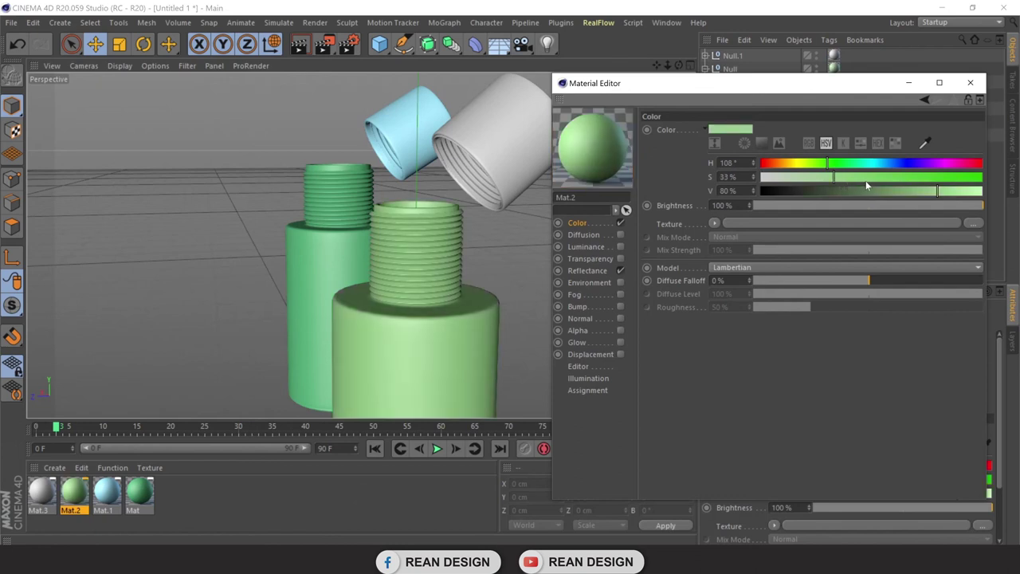
drag(884, 195, 903, 191)
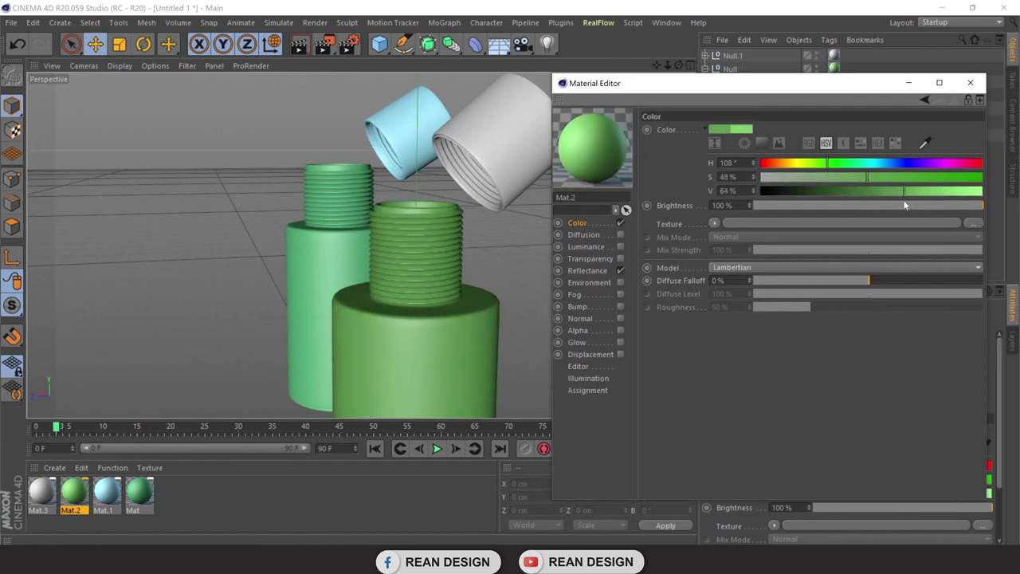
click(873, 164)
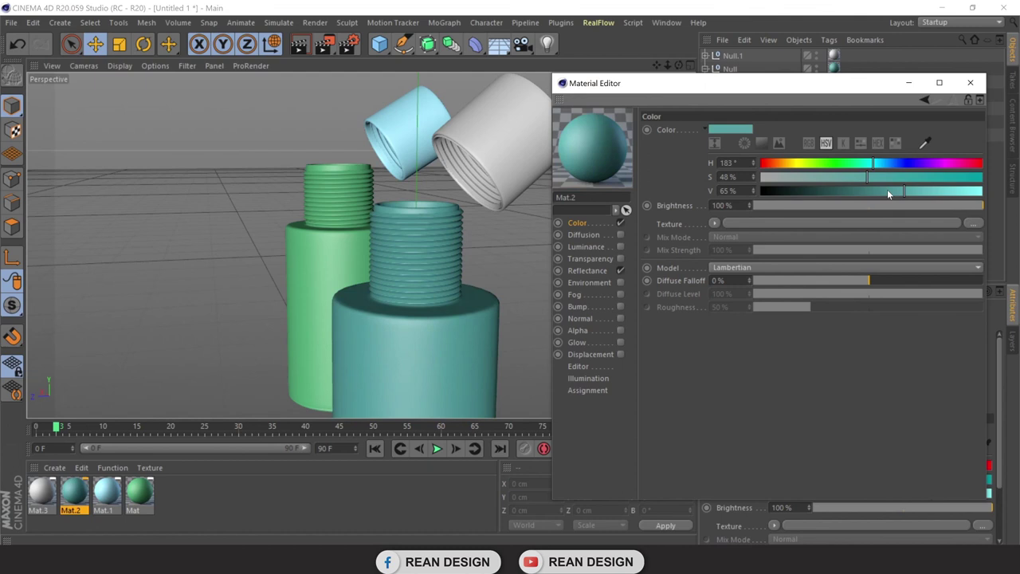
drag(883, 163, 923, 166)
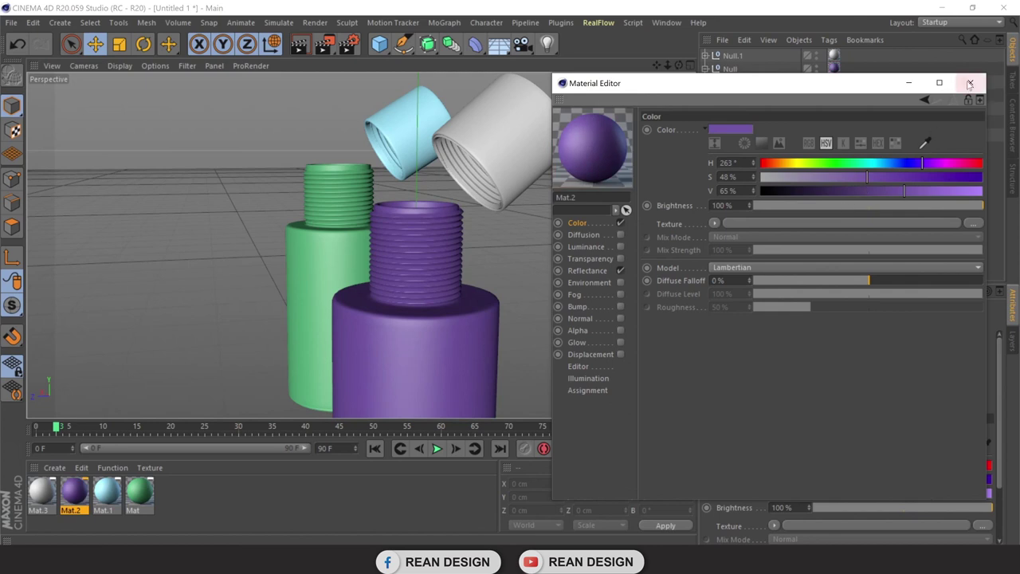
click(970, 82)
click(39, 500)
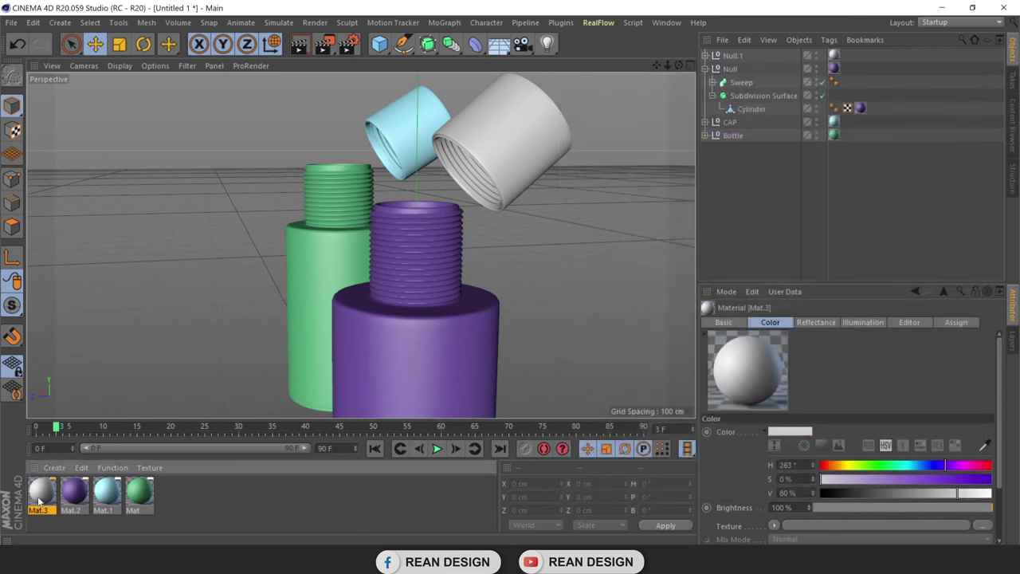
Set Mat.3's colour to pale yellow: H 65°, S 35%, V 85%
double_click(38, 500)
mouse_move(437, 100)
mouse_down()
mouse_move(589, 134)
mouse_move(690, 210)
mouse_up()
click(801, 273)
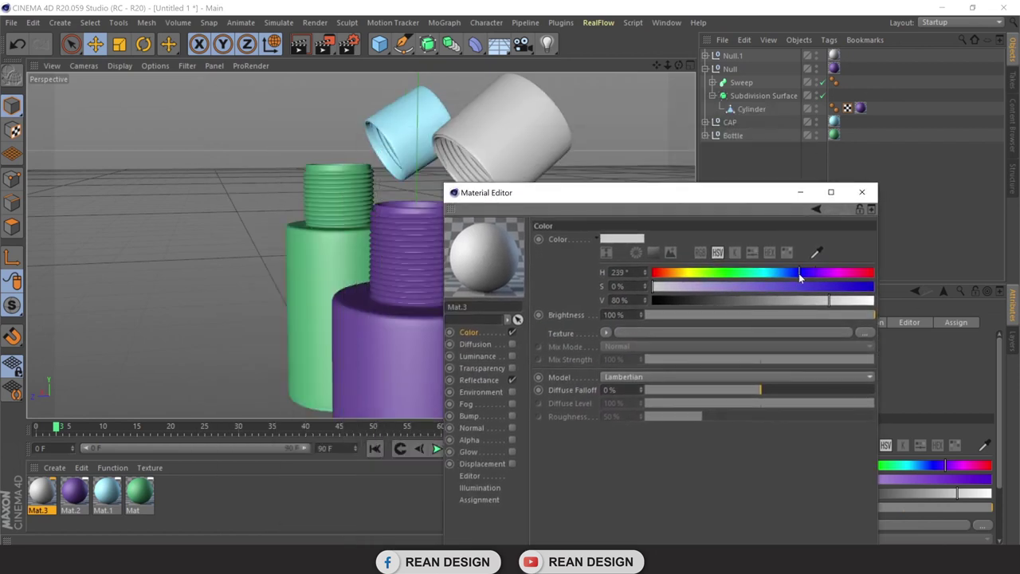
click(840, 286)
mouse_move(841, 292)
mouse_down()
mouse_move(730, 286)
mouse_move(848, 275)
mouse_move(693, 274)
mouse_up()
click(769, 272)
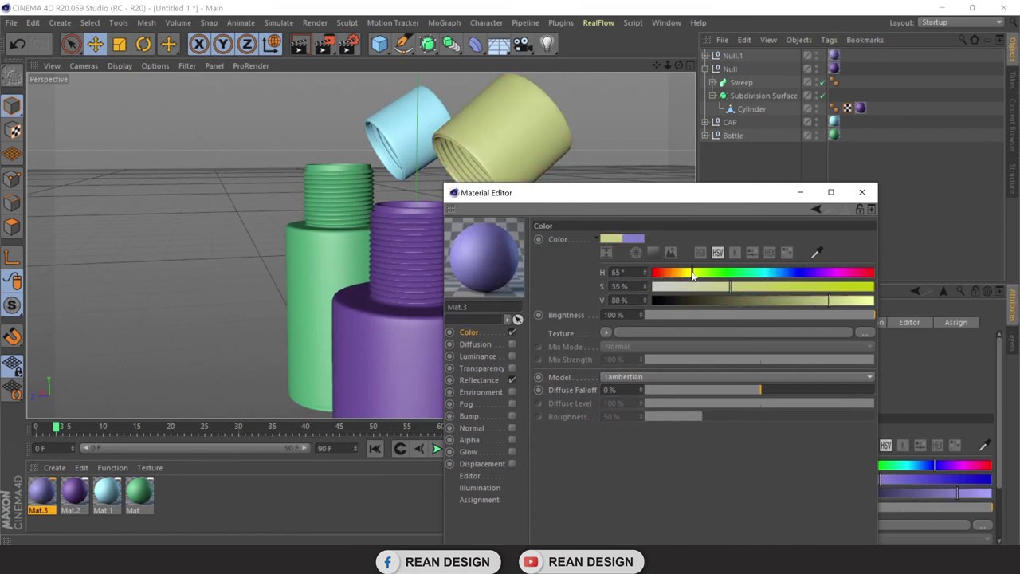
mouse_move(827, 304)
mouse_down()
mouse_move(806, 300)
mouse_move(839, 300)
mouse_up()
click(862, 193)
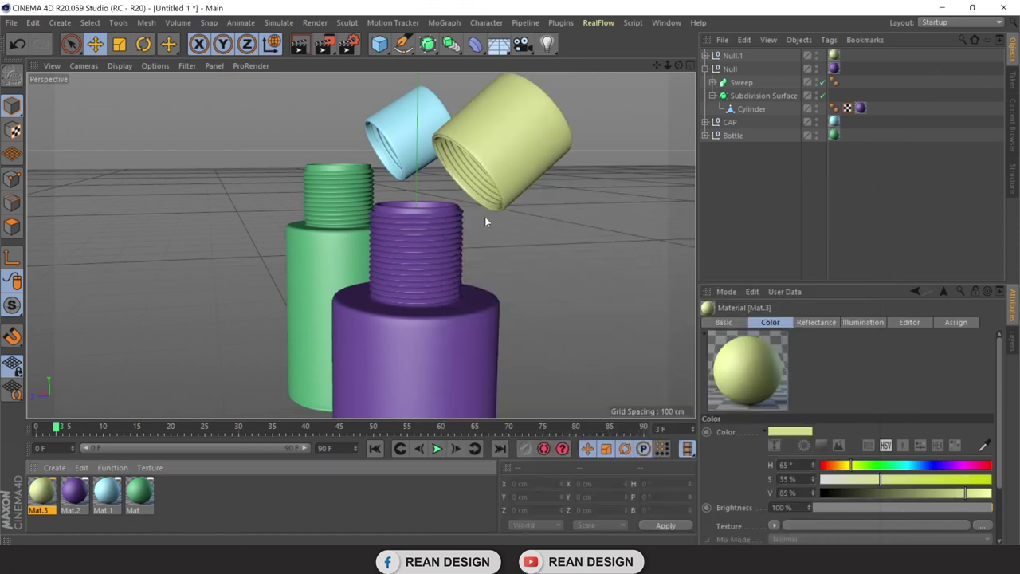
scroll(511, 303, down, 5)
mouse_move(678, 66)
mouse_down()
mouse_move(656, 61)
mouse_move(662, 81)
mouse_move(444, 224)
mouse_up()
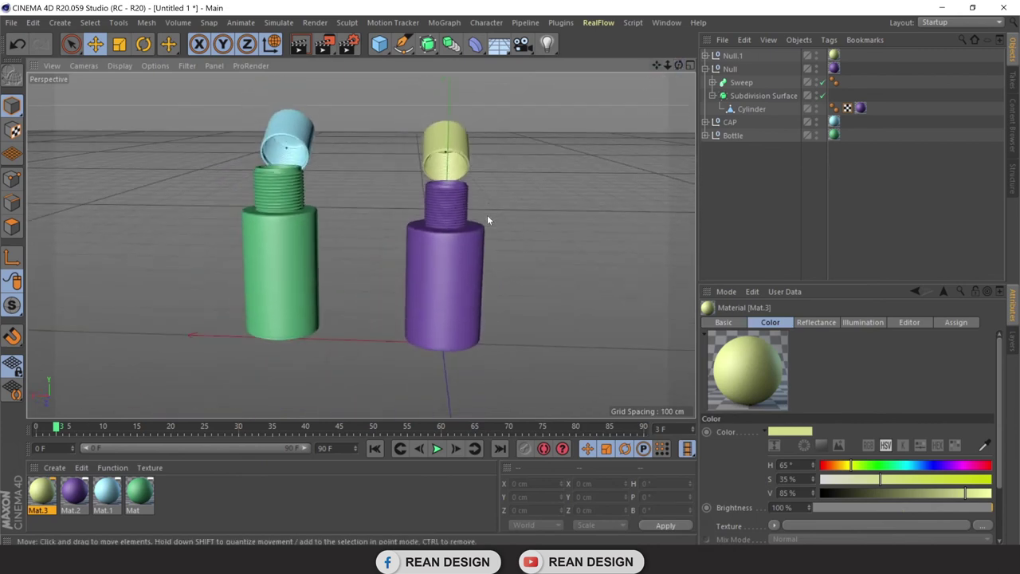
drag(679, 65, 558, 76)
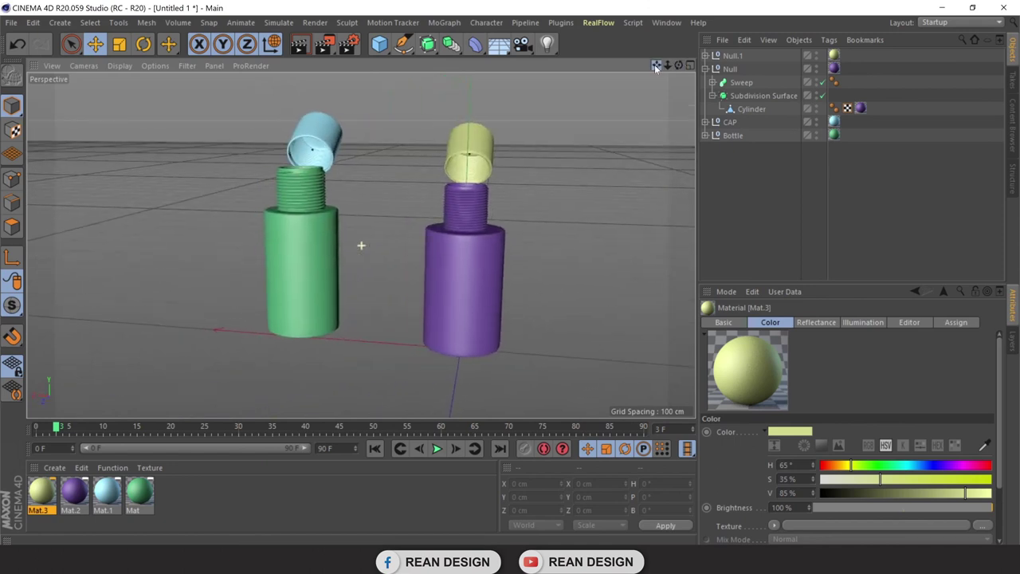
scroll(422, 178, up, 2)
scroll(421, 179, down, 1)
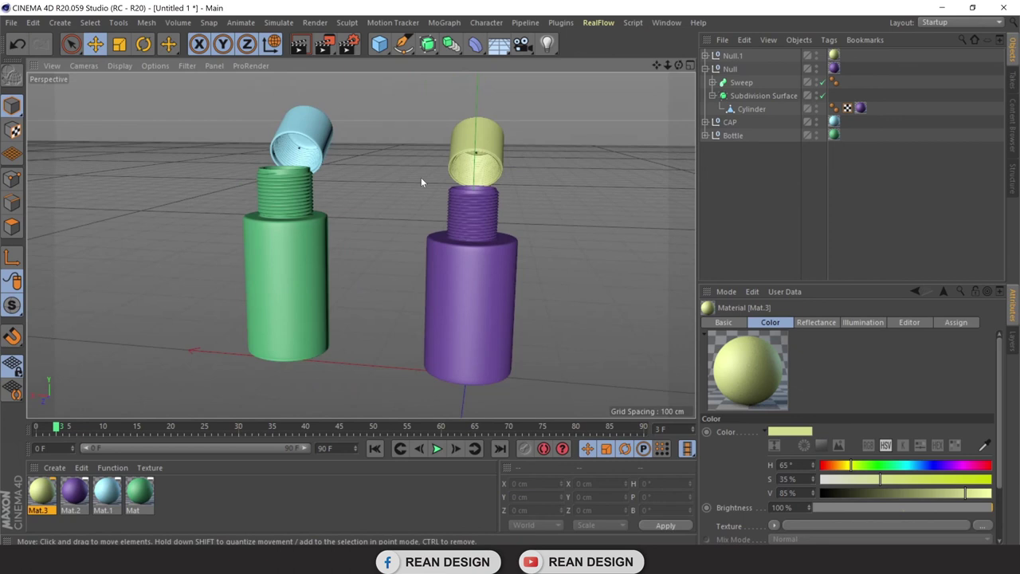